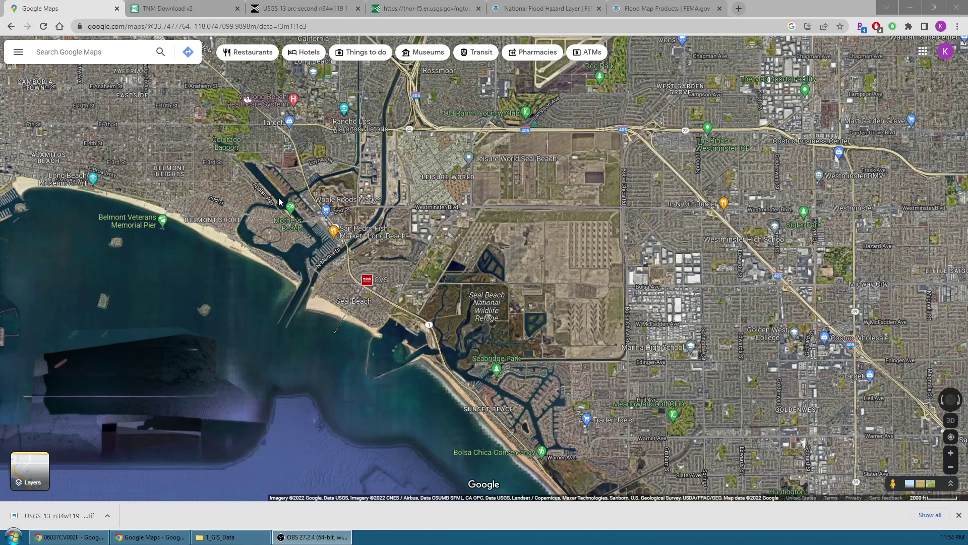
# Step: Examine the Long Beach and Seal Beach coastline and its surroundings on the satellite map
pyautogui.scroll(-4, 281, 202)
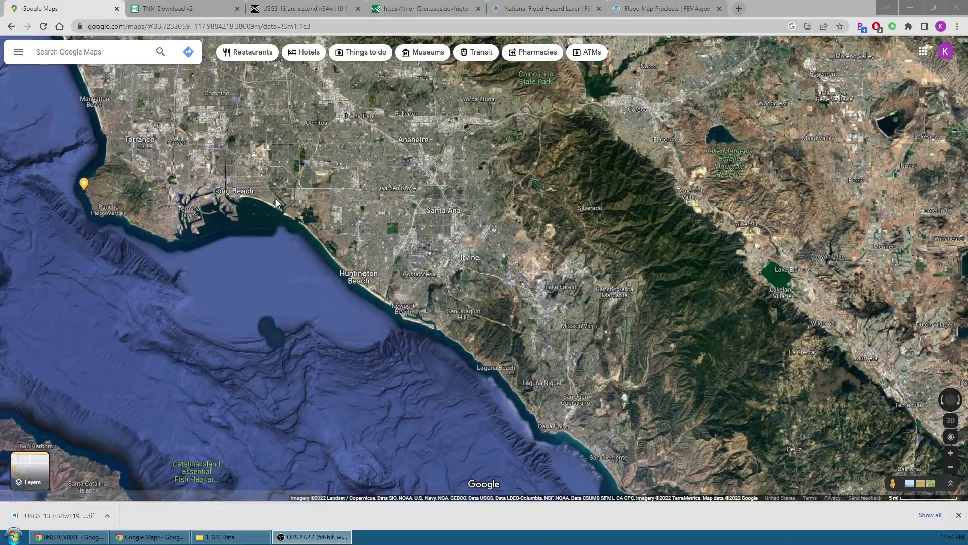
pyautogui.scroll(4, 308, 212)
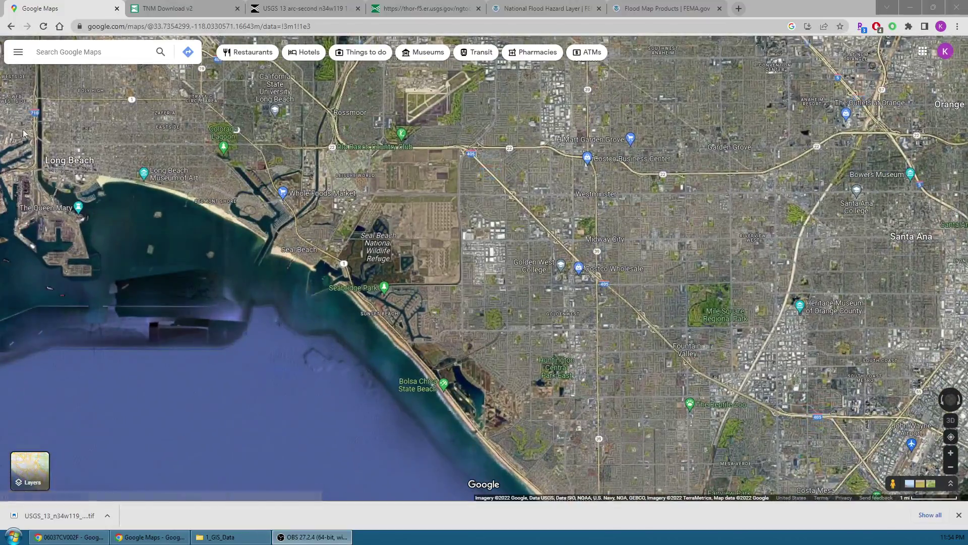
pyautogui.scroll(2, 252, 180)
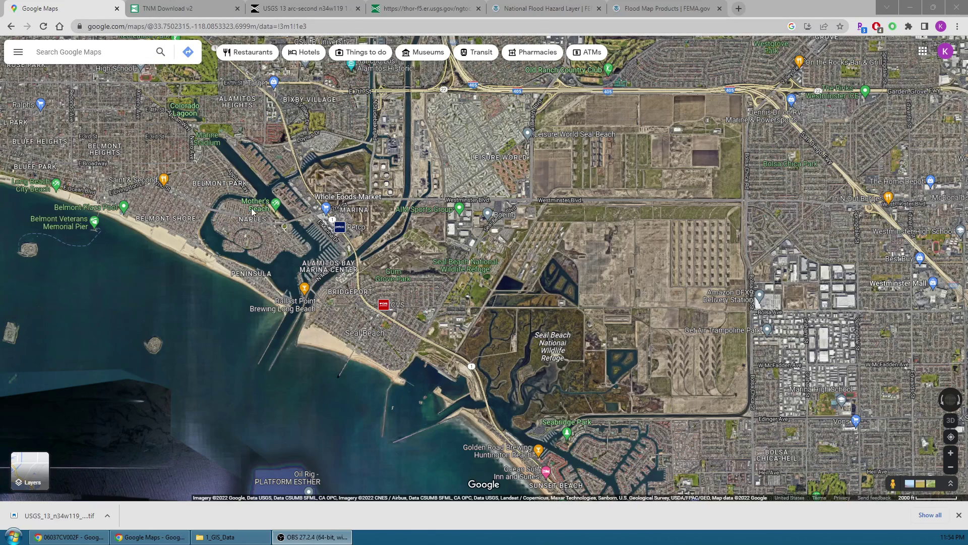
# Step: Switch to the USGS TNM Download page and select Elevation Products (3DEP) with the current 1/3 arc-second DEM
pyautogui.click(179, 7)
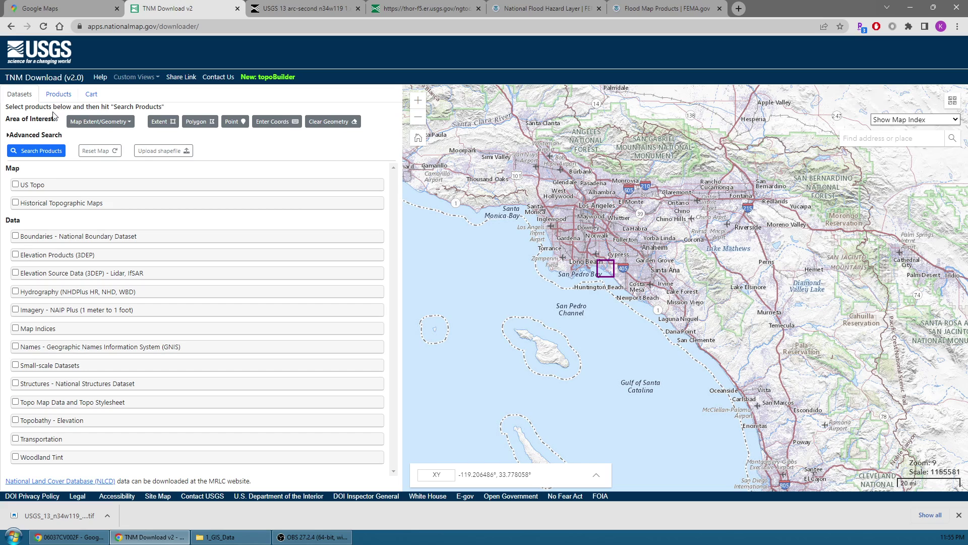
pyautogui.click(16, 255)
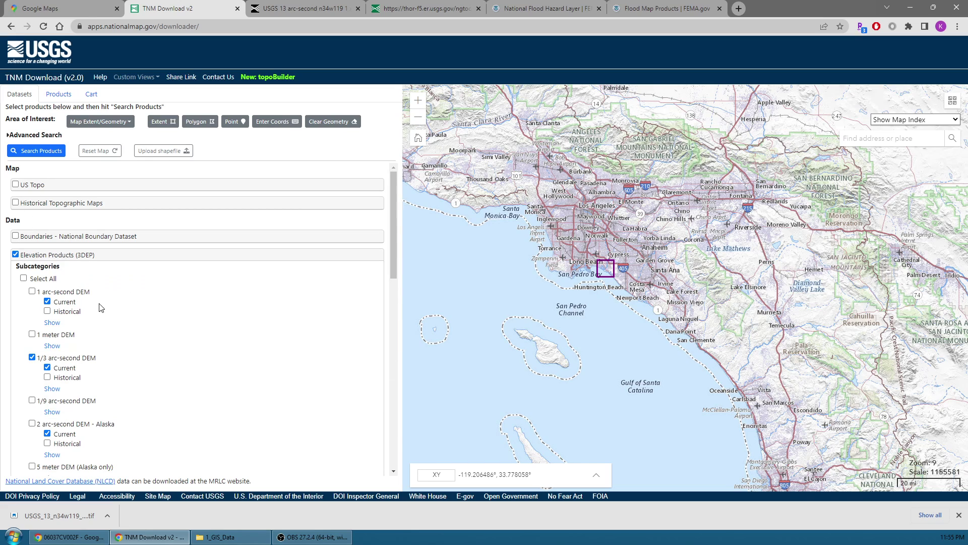
pyautogui.scroll(-2, 77, 205)
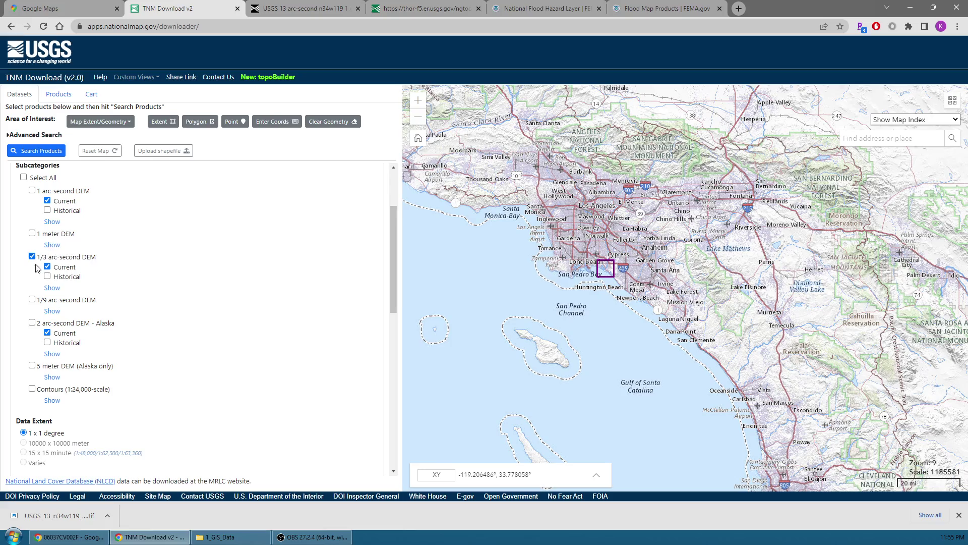
# Step: Draw a rectangular area-of-interest extent around Alamitos Bay and the Seal Beach coast on the map
pyautogui.click(164, 125)
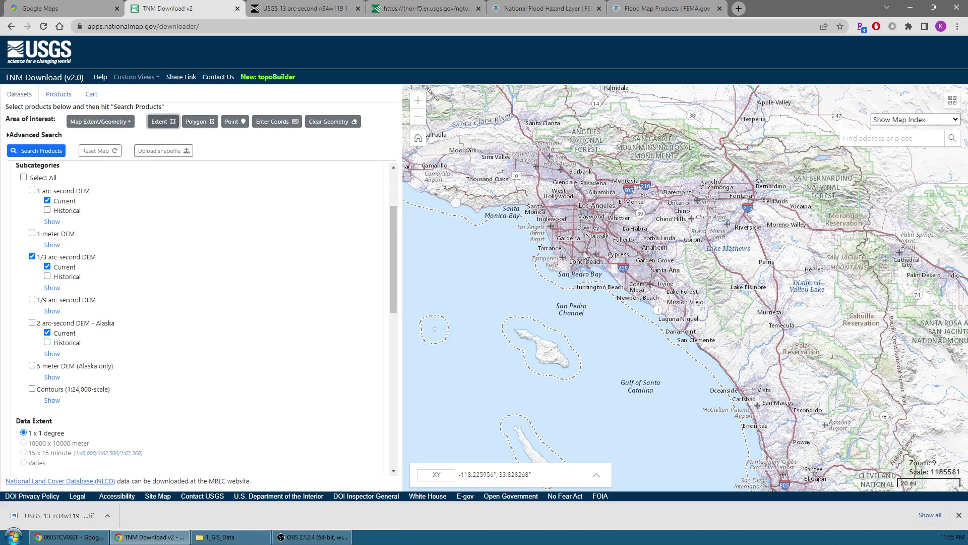
pyautogui.scroll(1, 614, 273)
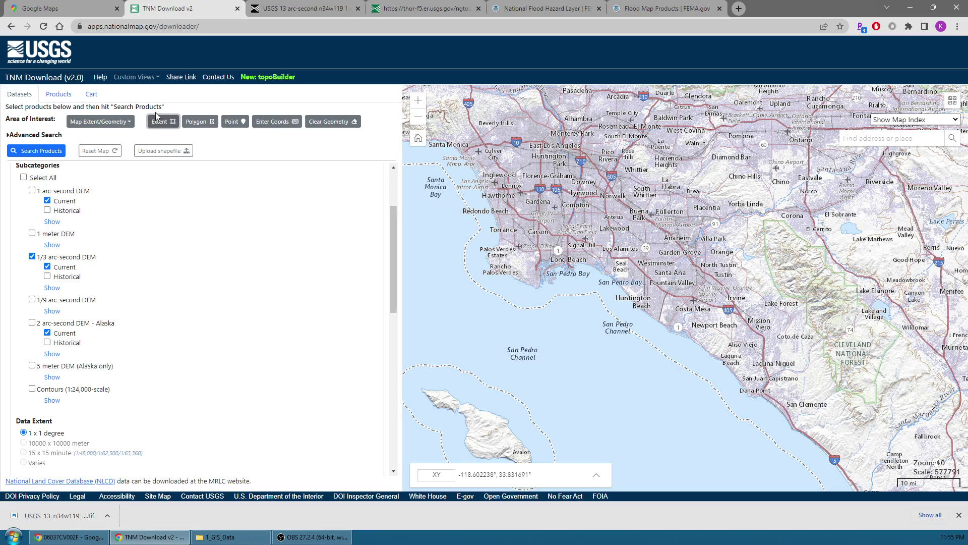
pyautogui.scroll(2, 619, 310)
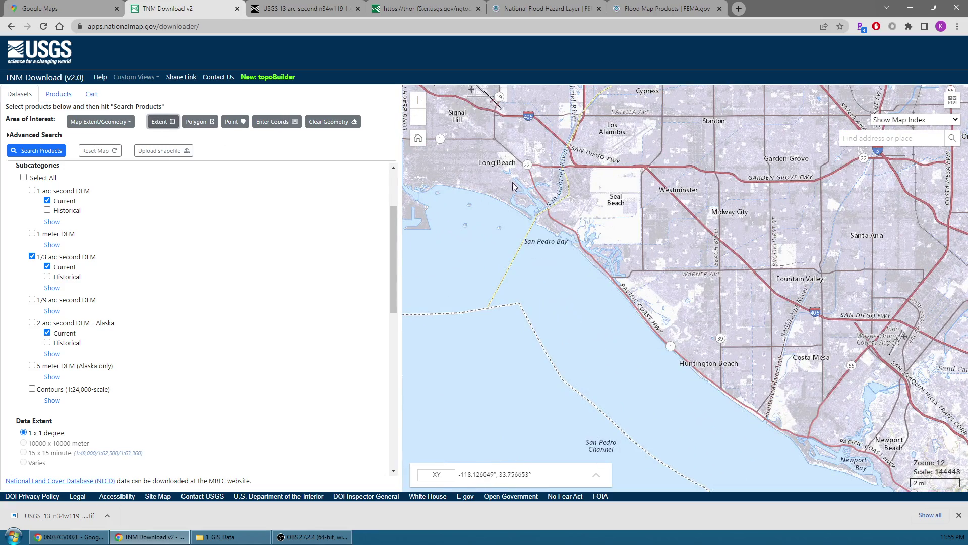
pyautogui.click(549, 237)
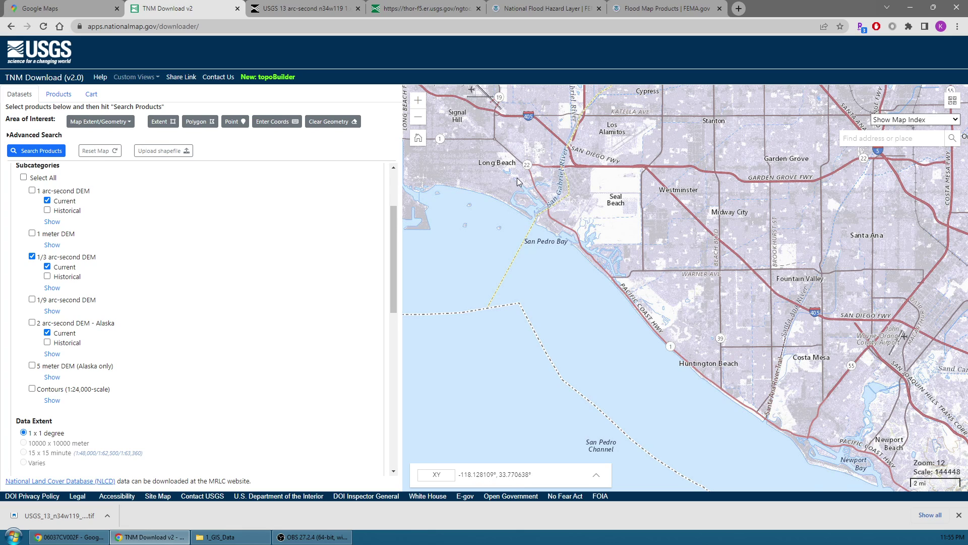
pyautogui.scroll(1, 516, 177)
pyautogui.moveTo(466, 141); pyautogui.dragTo(673, 365)
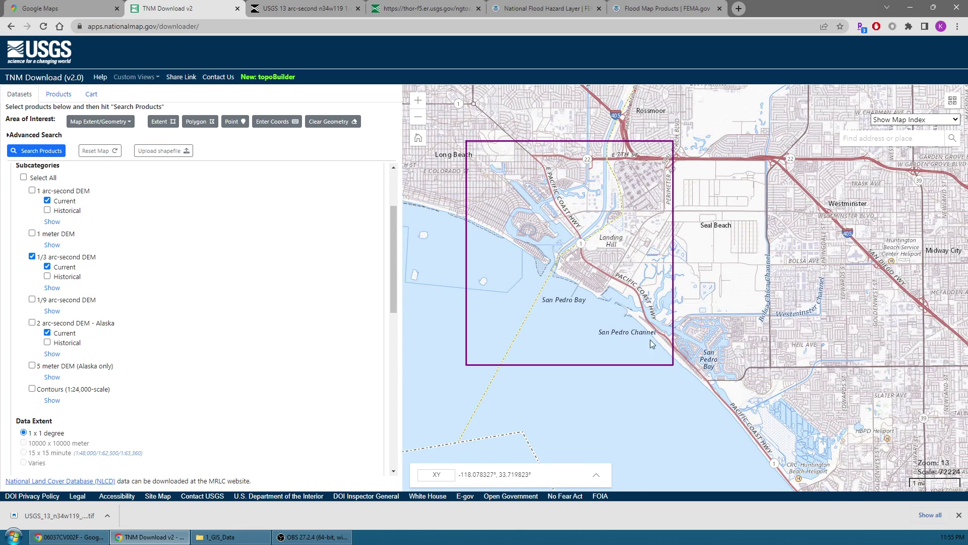
# Step: Search for products in the extent and request the TIF download of the USGS 13 arc-second n34w119 tile
pyautogui.click(39, 151)
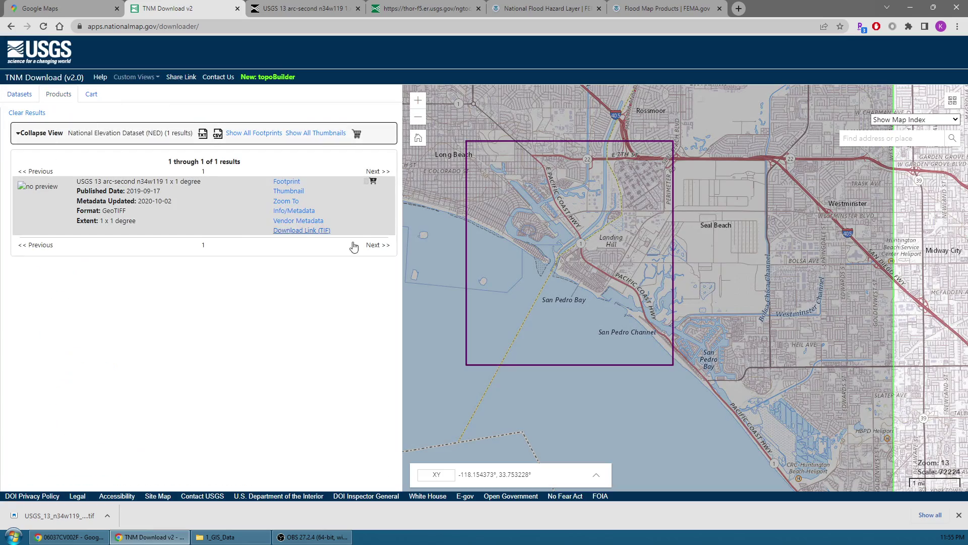
pyautogui.scroll(-2, 680, 305)
pyautogui.scroll(-3, 681, 306)
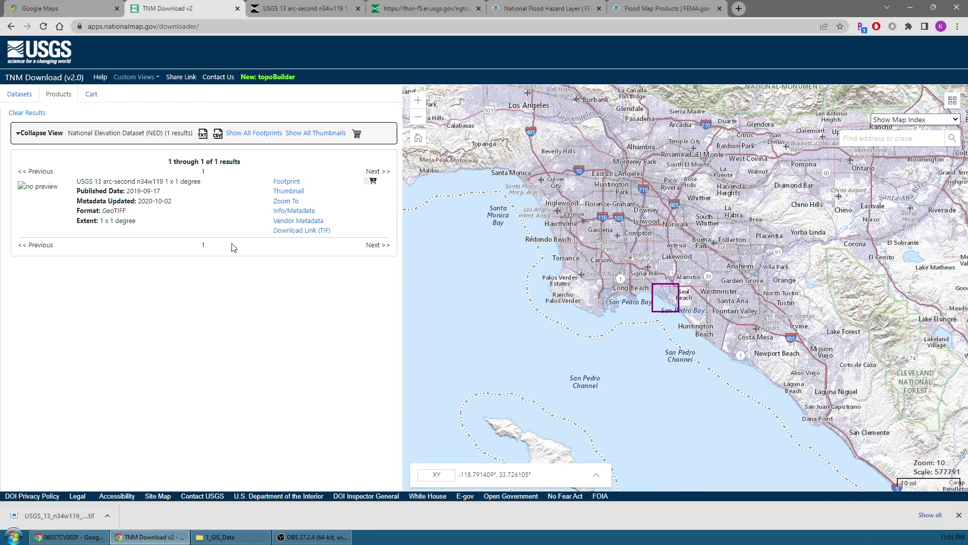
pyautogui.click(291, 231)
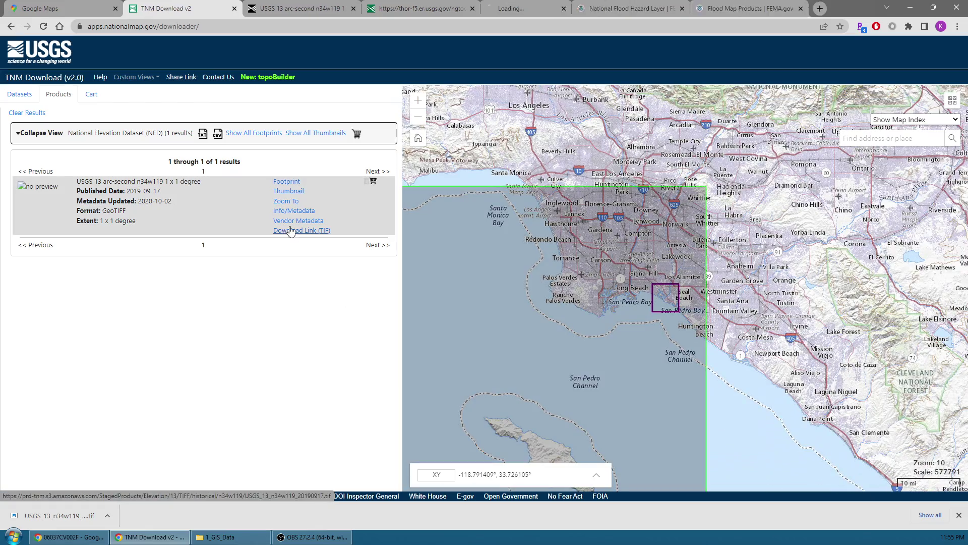
pyautogui.click(403, 261)
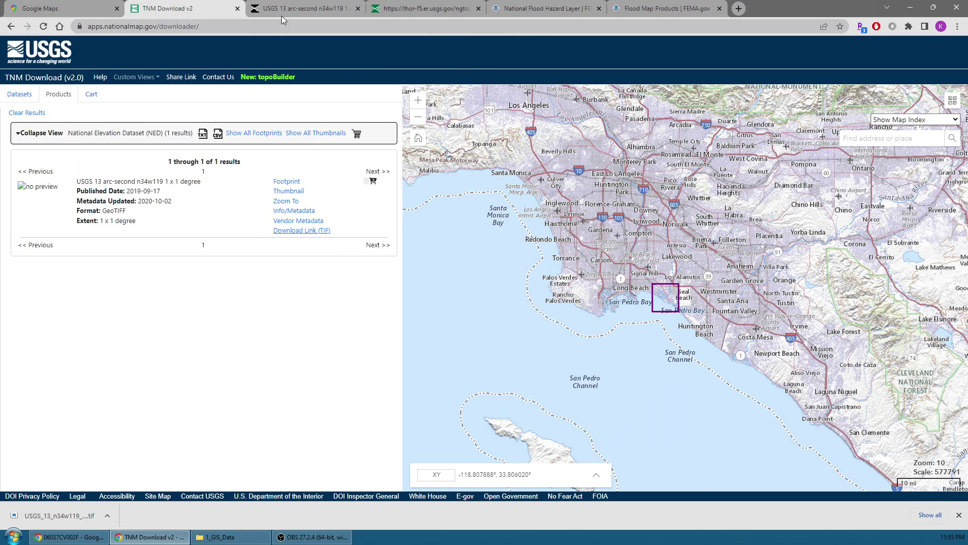
# Step: Close the old metadata pages and open the n34w119 tile's info page and its product metadata XML
pyautogui.middleClick(303, 8)
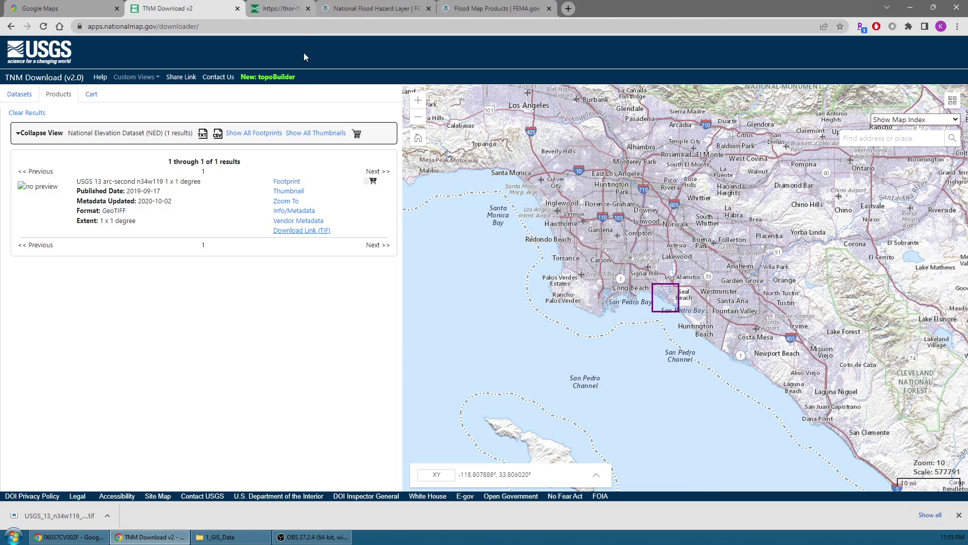
pyautogui.click(294, 210)
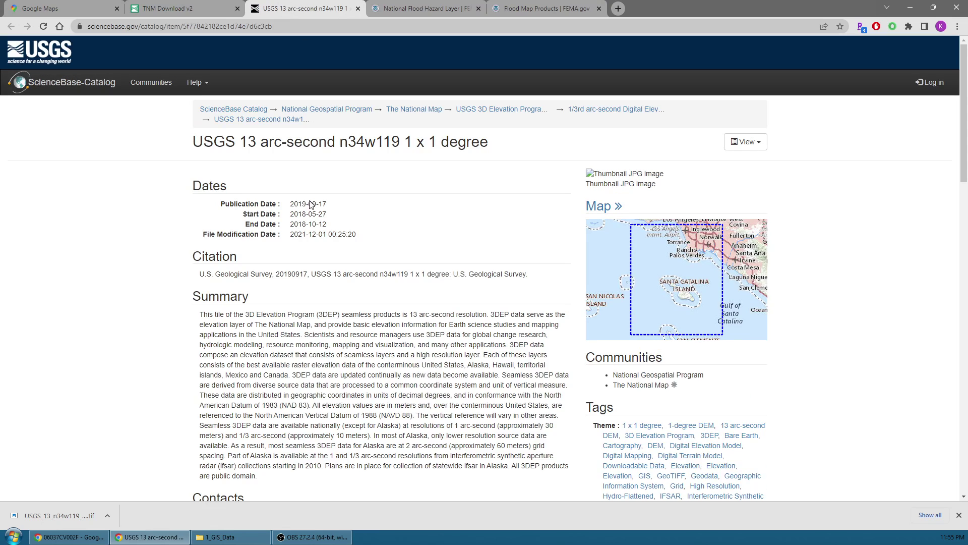
pyautogui.scroll(-5, 303, 227)
pyautogui.scroll(-5, 303, 267)
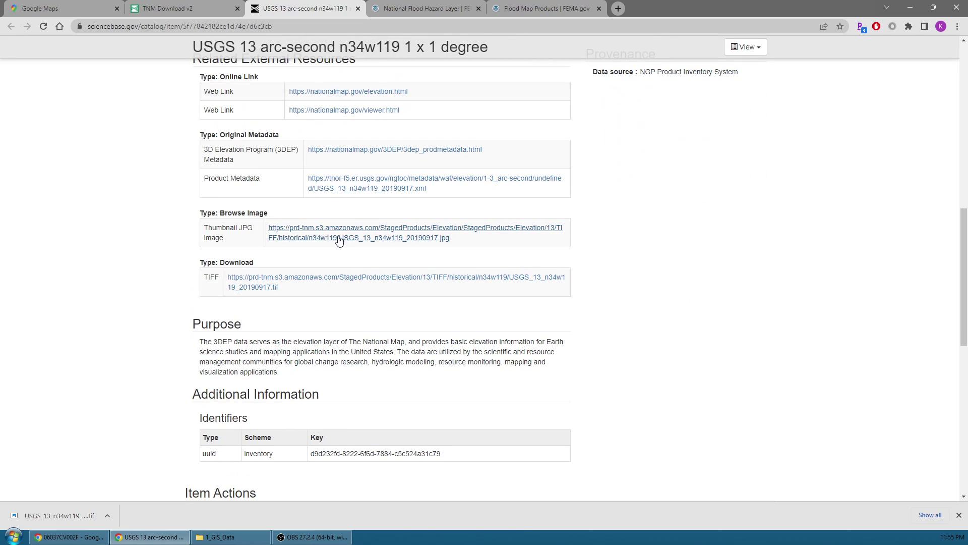
pyautogui.click(353, 188)
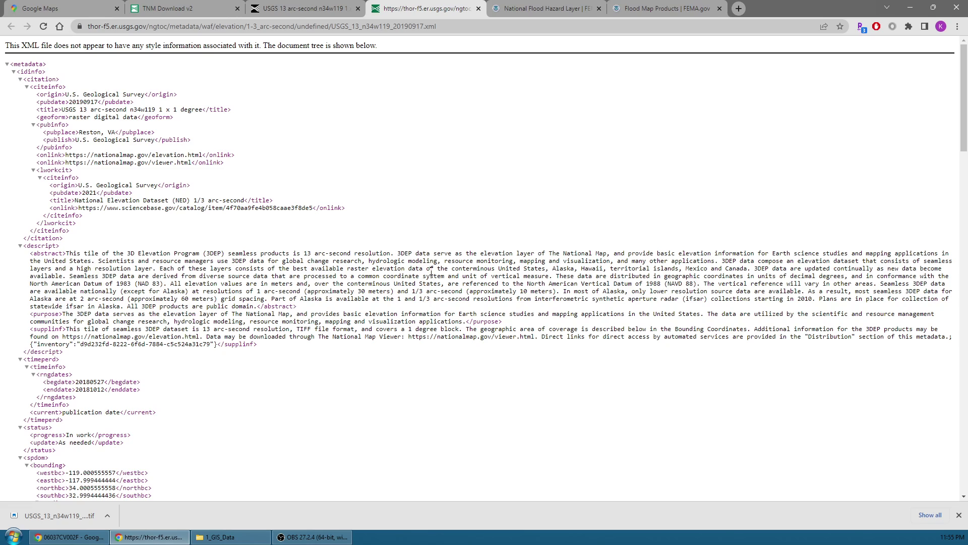
# Step: Examine the metadata abstract for the coordinate system, the horizontal and vertical datums, and the elevation units
pyautogui.moveTo(871, 275); pyautogui.dragTo(902, 276)
pyautogui.moveTo(793, 276); pyautogui.dragTo(813, 277)
pyautogui.moveTo(658, 276); pyautogui.dragTo(749, 277)
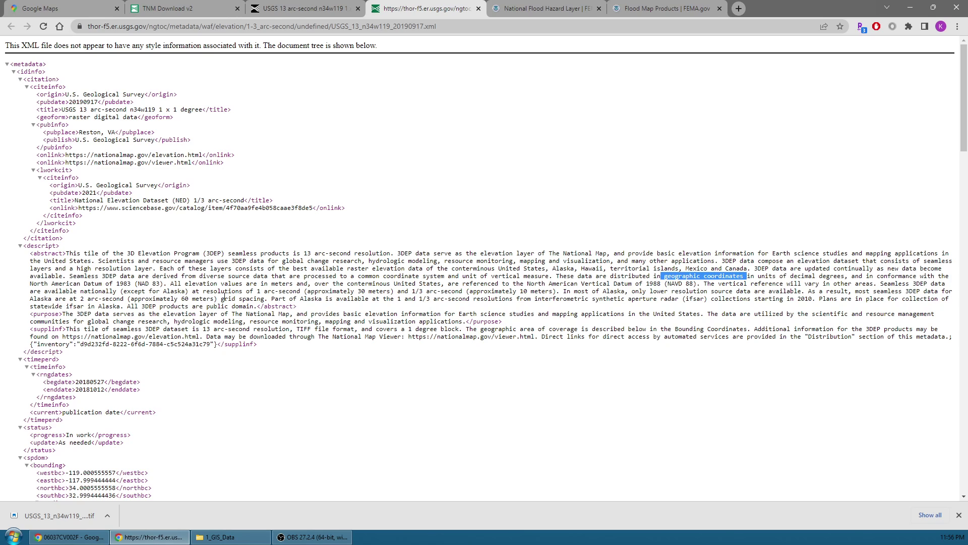
pyautogui.moveTo(28, 284); pyautogui.dragTo(163, 287)
pyautogui.click(175, 281)
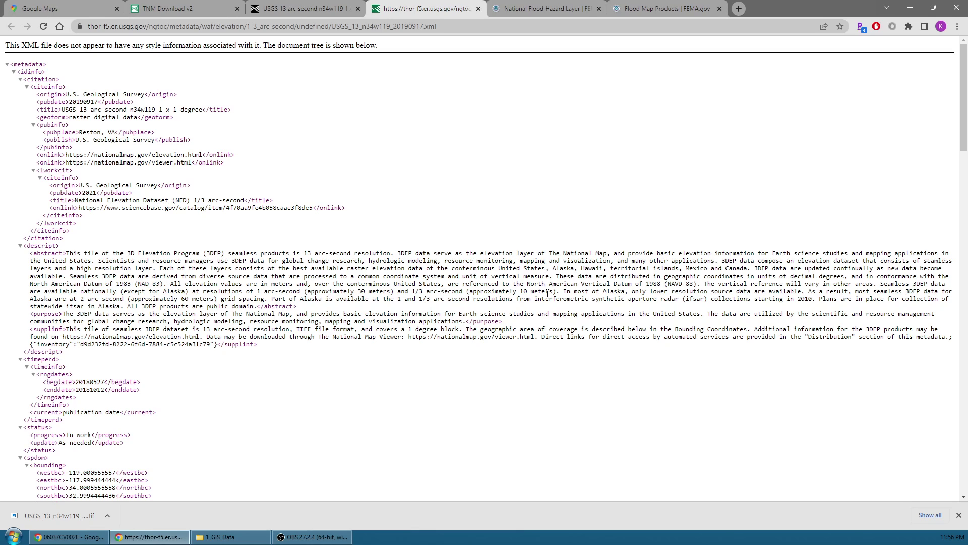
pyautogui.moveTo(527, 283); pyautogui.dragTo(700, 287)
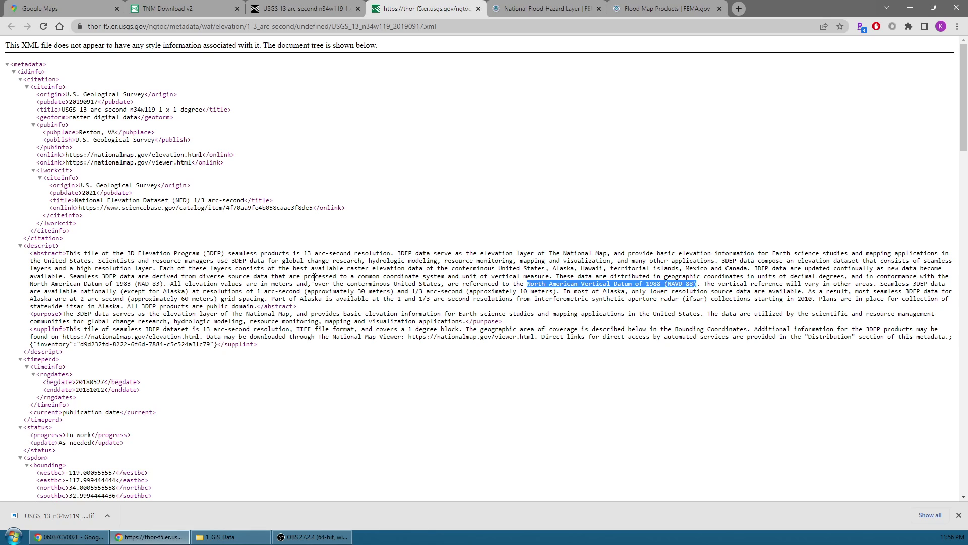
pyautogui.moveTo(171, 284); pyautogui.dragTo(307, 284)
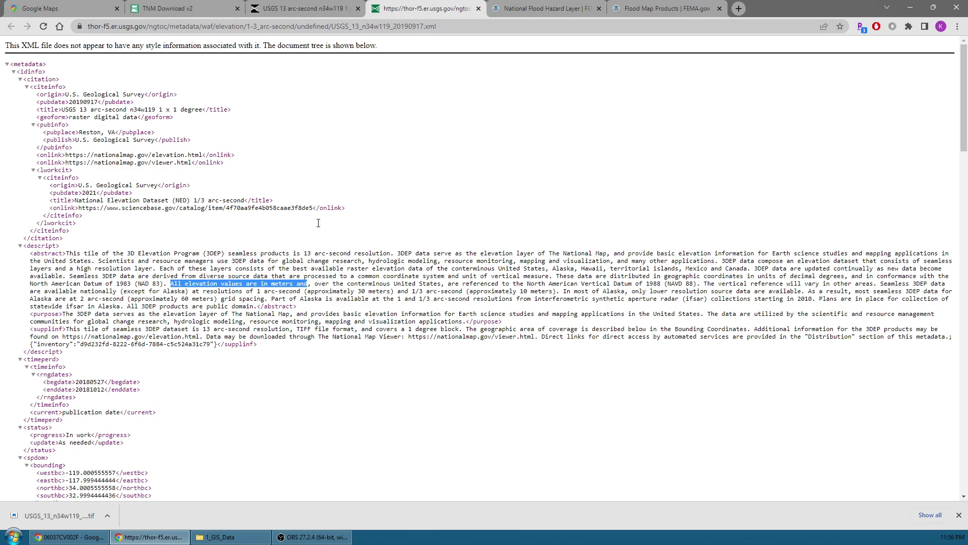
pyautogui.click(363, 8)
pyautogui.click(372, 4)
pyautogui.click(161, 8)
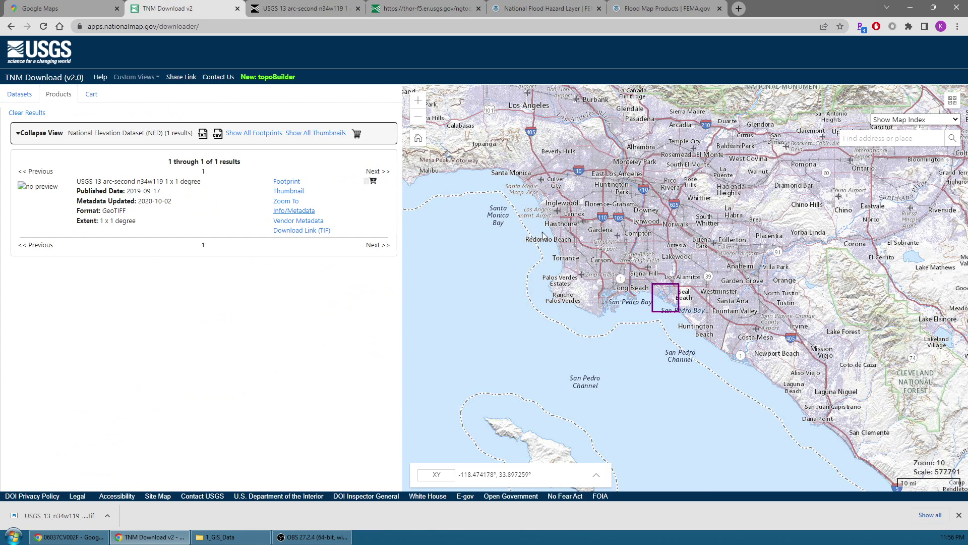
pyautogui.click(413, 7)
pyautogui.click(306, 5)
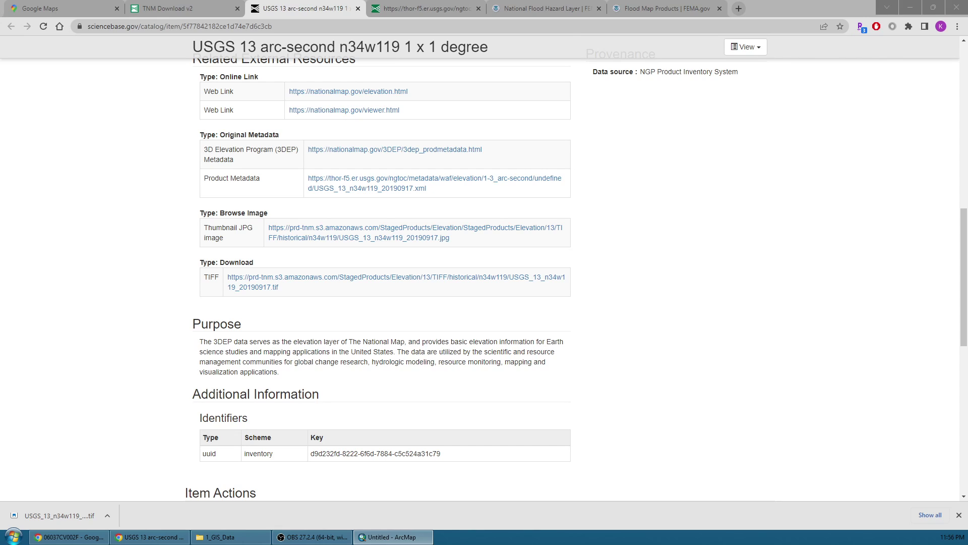
# Step: Switch to ArcMap and choose the green-yellow-brown-pink color ramp in the USGS_13_n34w119 raster layer's stretched symbology
pyautogui.click(393, 536)
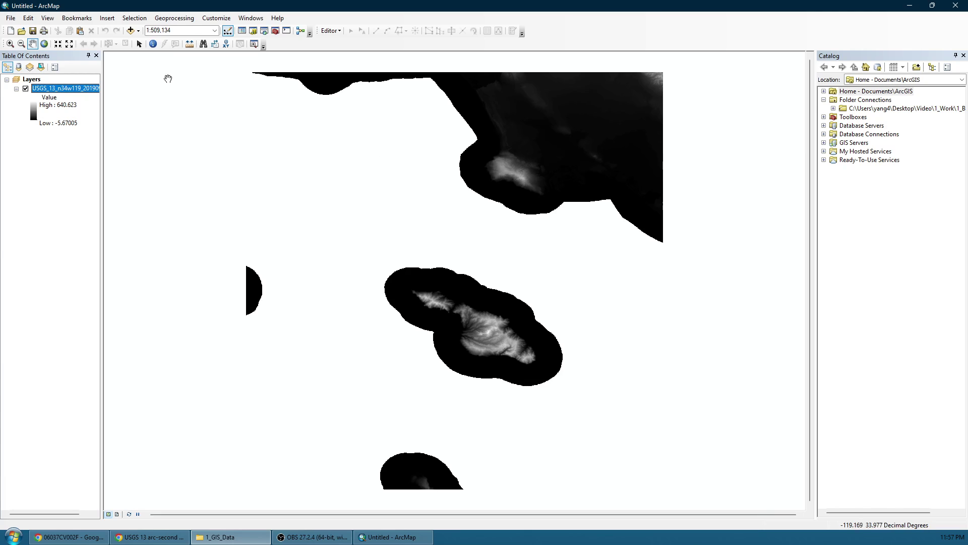
pyautogui.rightClick(70, 96)
pyautogui.click(115, 239)
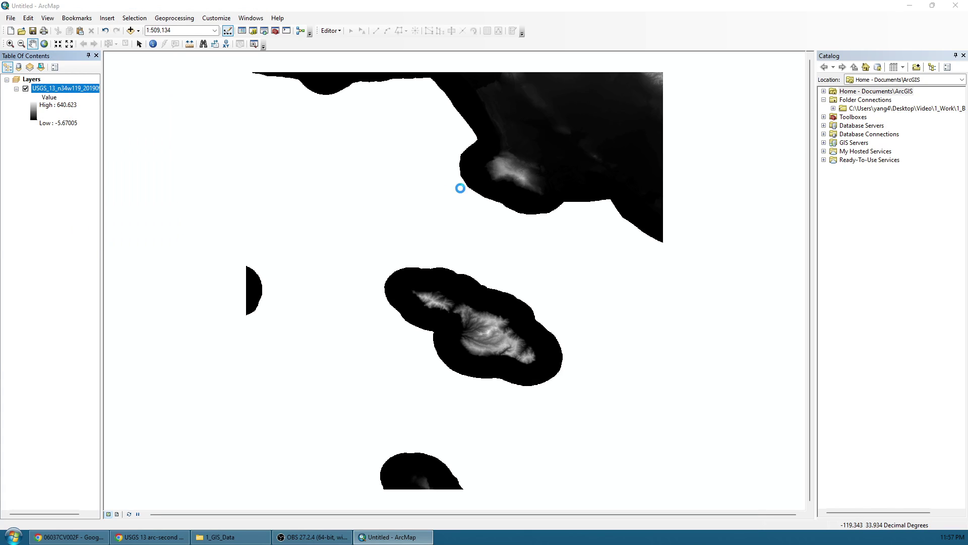
pyautogui.click(521, 274)
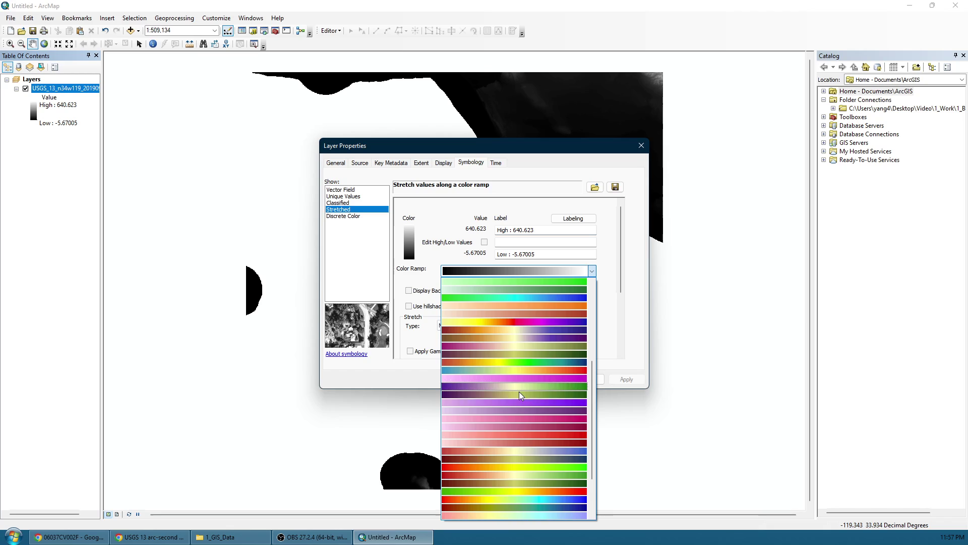
pyautogui.scroll(-3, 519, 403)
pyautogui.click(532, 458)
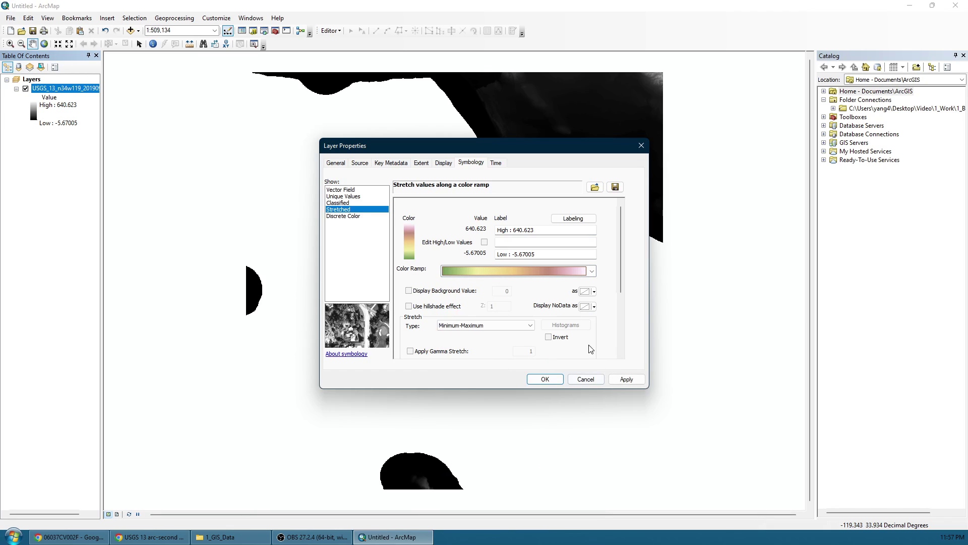
# Step: Set the raster's stretch statistics to From Current Display Extent and apply the symbology changes
pyautogui.scroll(-3, 625, 289)
pyautogui.scroll(-2, 625, 289)
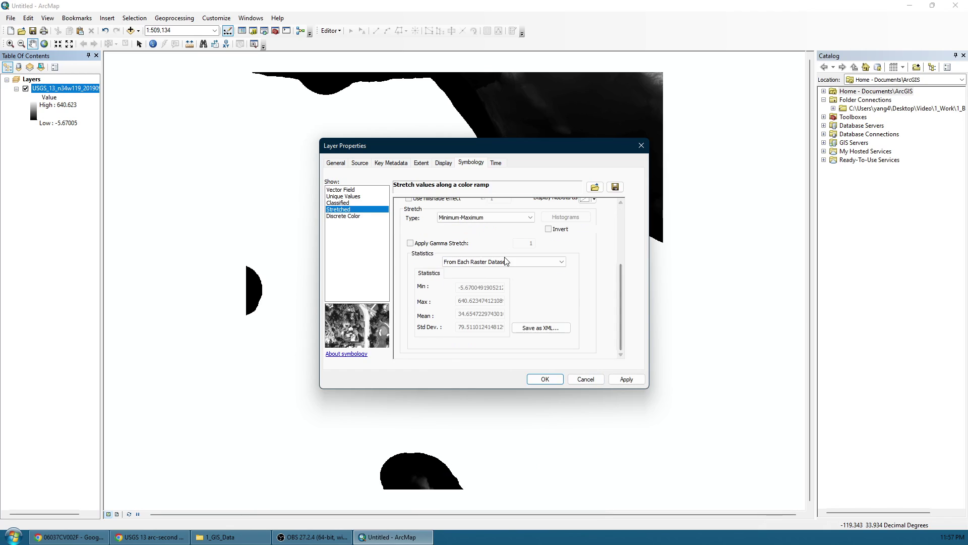
pyautogui.click(506, 261)
pyautogui.click(504, 270)
pyautogui.click(627, 378)
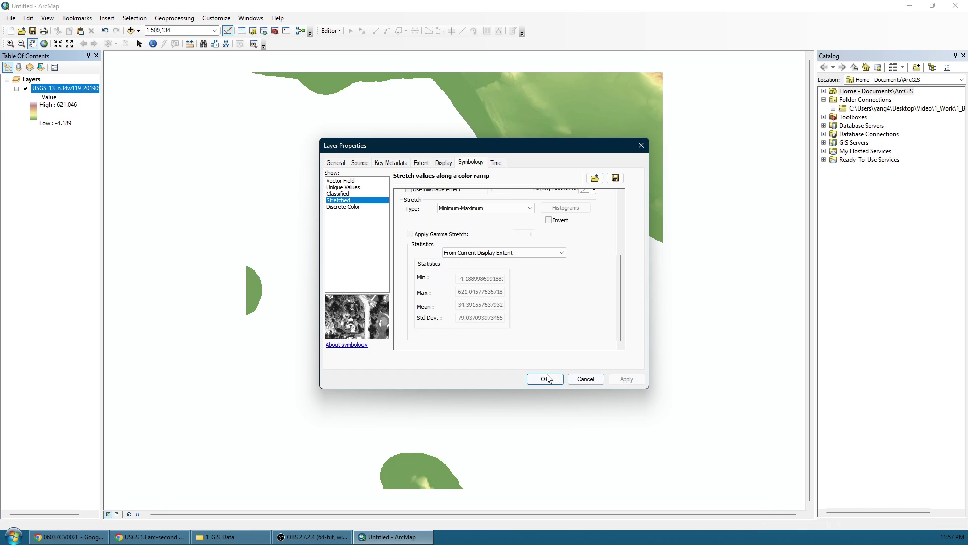
pyautogui.click(546, 379)
# Step: Examine the DEM's terrain around Alamitos Bay and the Seal Beach coast at 1:40,000 scale
pyautogui.scroll(2, 633, 165)
pyautogui.scroll(-3, 633, 165)
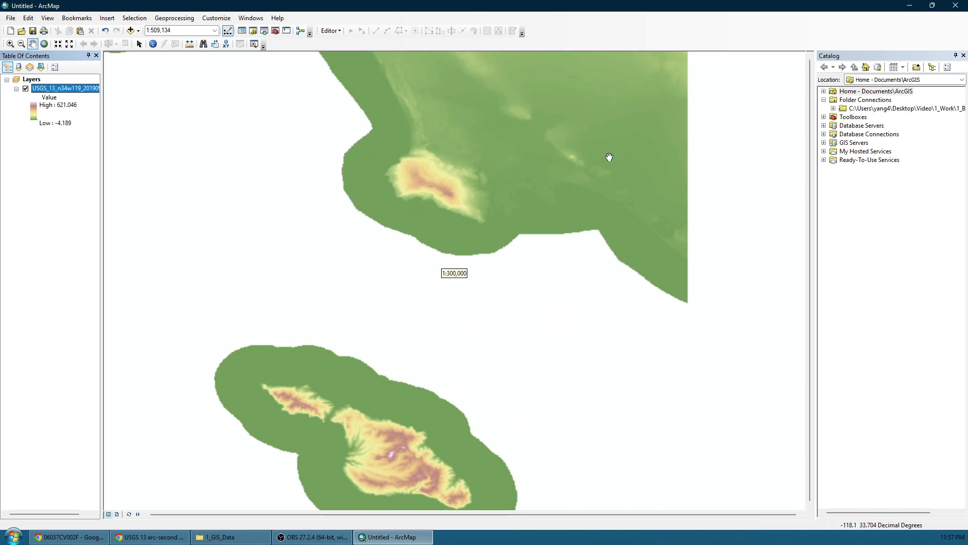
pyautogui.scroll(-2, 630, 202)
pyautogui.scroll(-2, 641, 208)
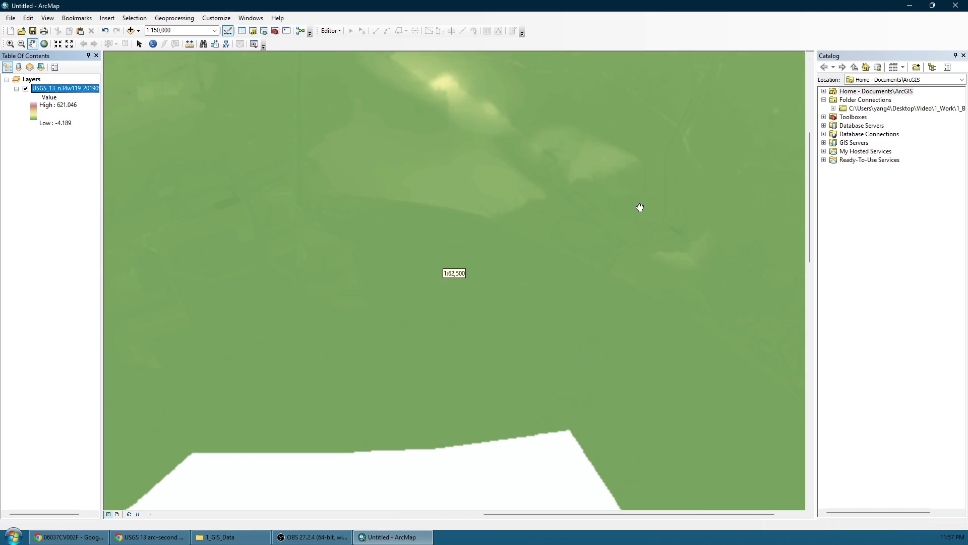
pyautogui.scroll(-3, 472, 221)
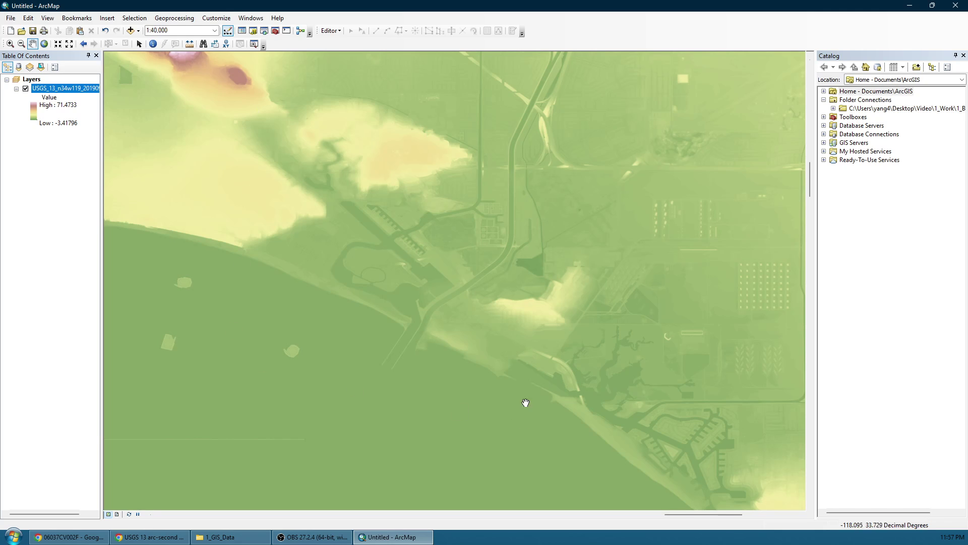
pyautogui.moveTo(525, 402); pyautogui.dragTo(525, 284)
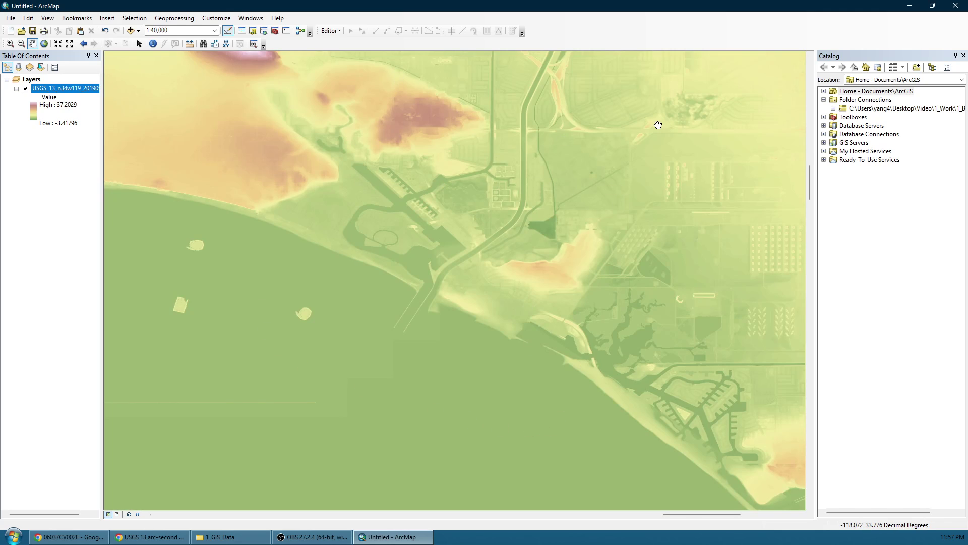
pyautogui.click(330, 31)
pyautogui.click(333, 43)
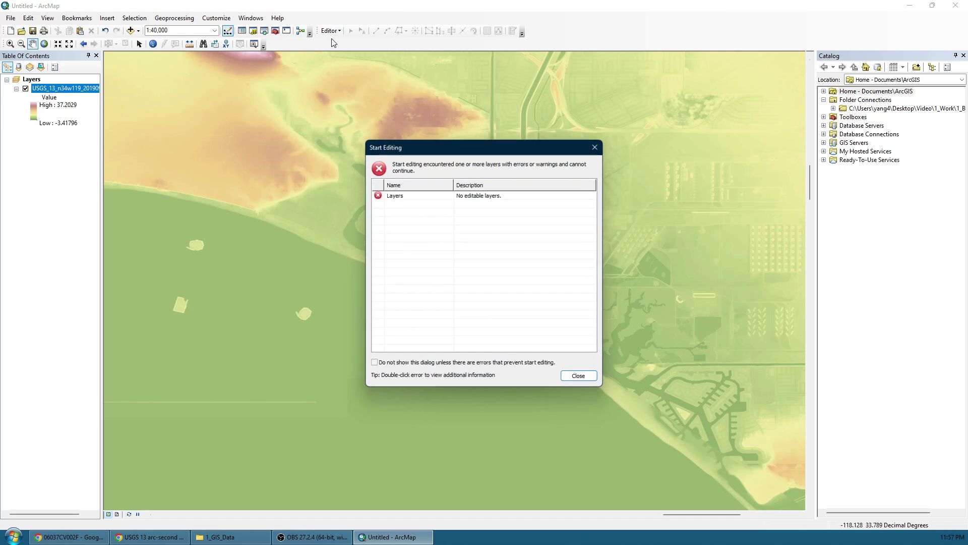
pyautogui.click(596, 147)
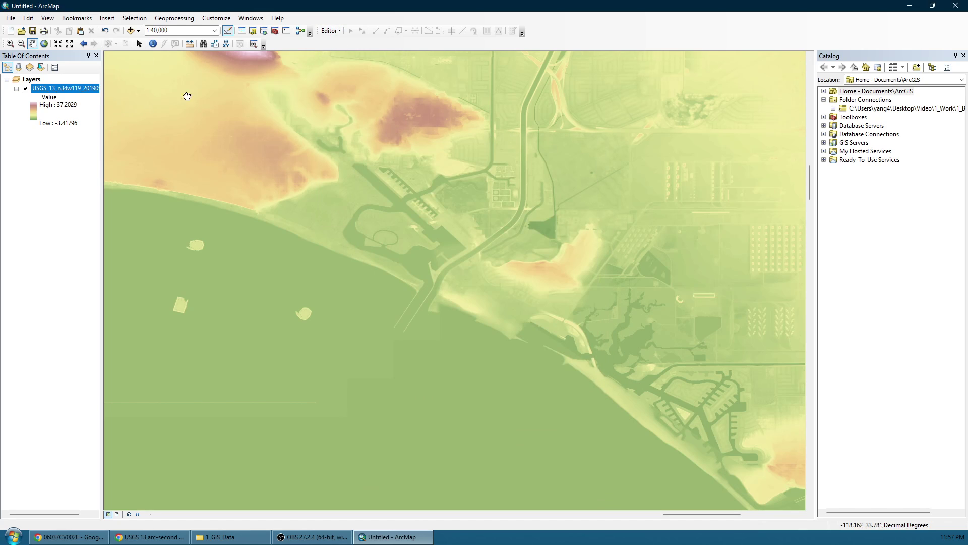
pyautogui.click(963, 55)
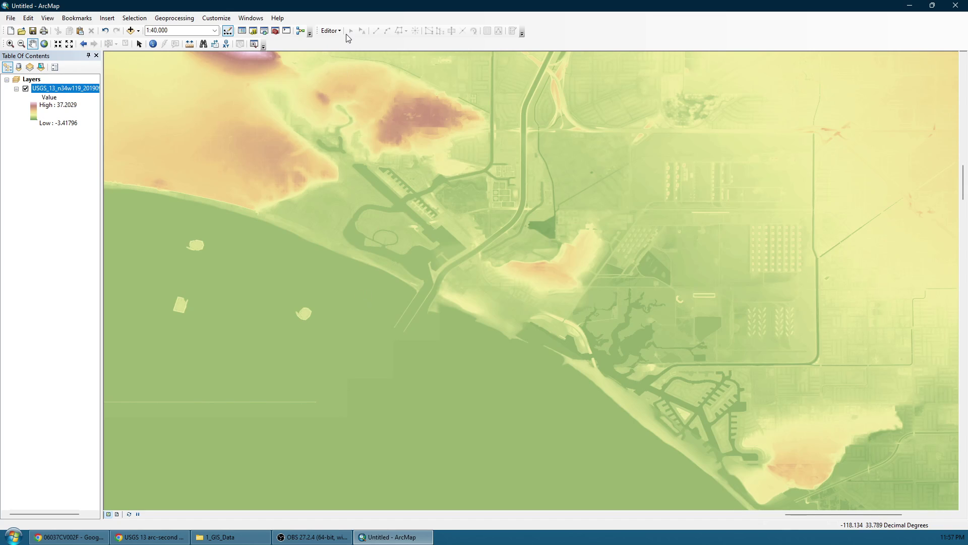
pyautogui.click(332, 30)
pyautogui.click(331, 31)
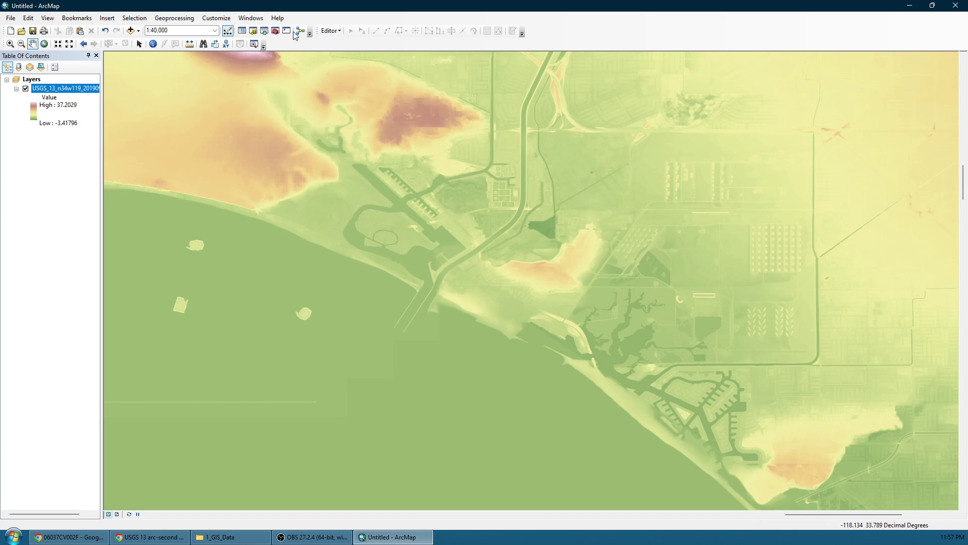
# Step: Set up a new shapefile named Target_area with the Polygon feature type in the 1_GIS_Data folder
pyautogui.click(253, 31)
pyautogui.doubleClick(871, 110)
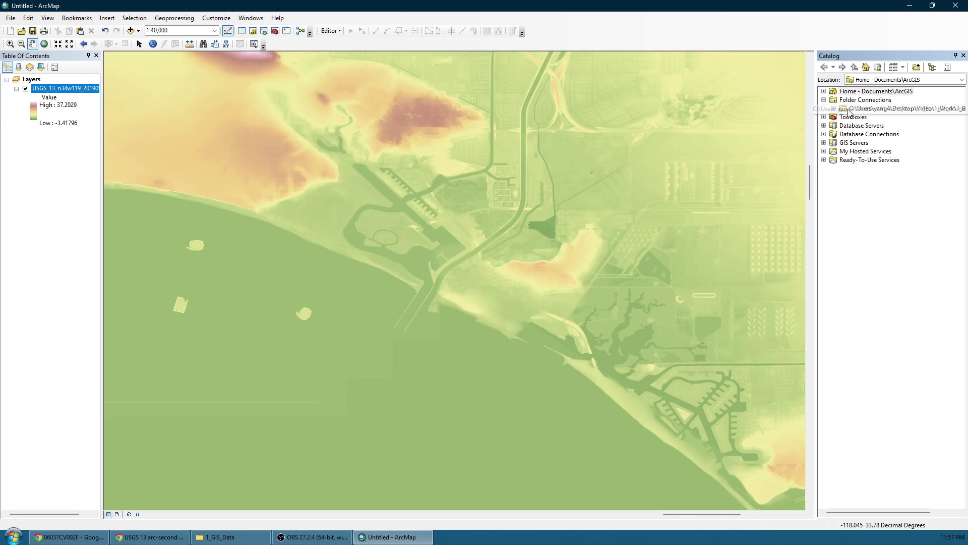
pyautogui.doubleClick(843, 117)
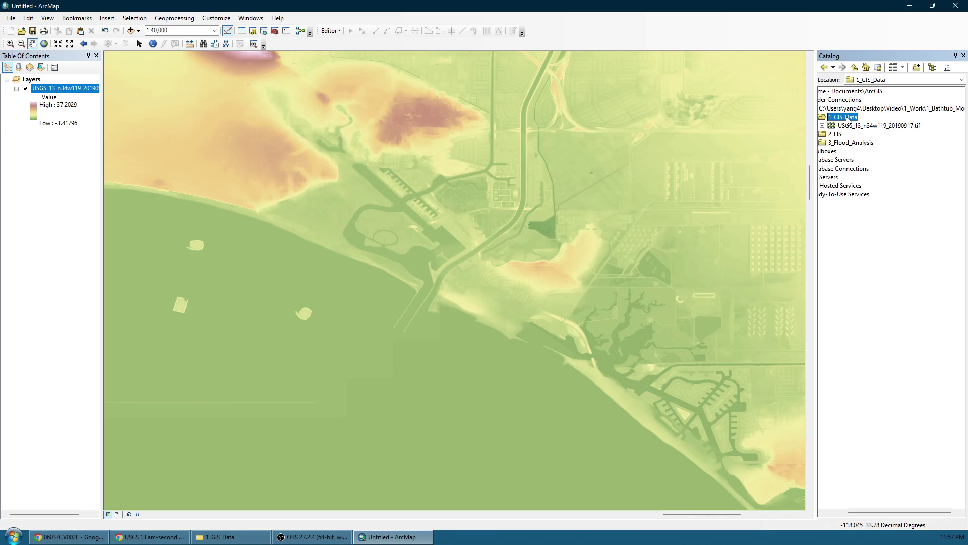
pyautogui.rightClick(847, 119)
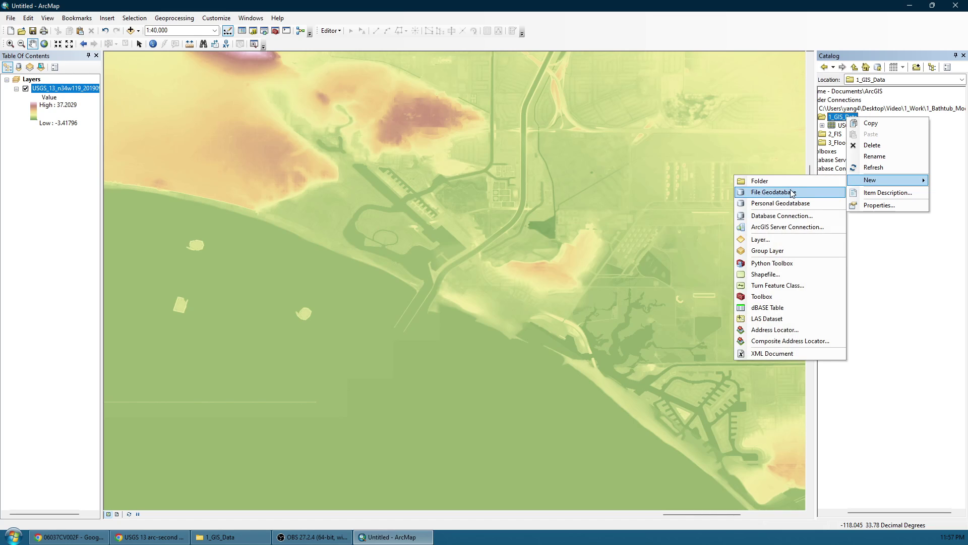
pyautogui.click(766, 274)
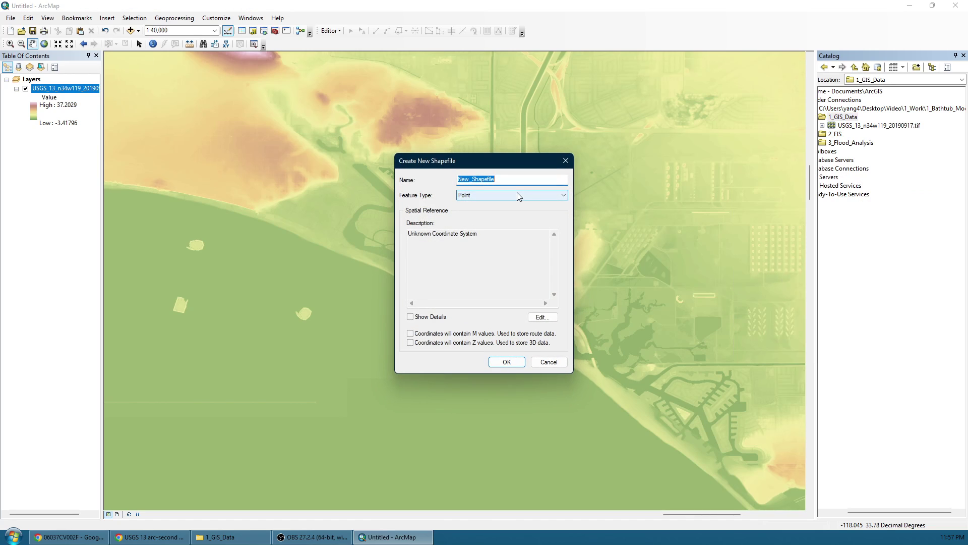
pyautogui.write('Target_area')
pyautogui.click(510, 198)
pyautogui.click(509, 220)
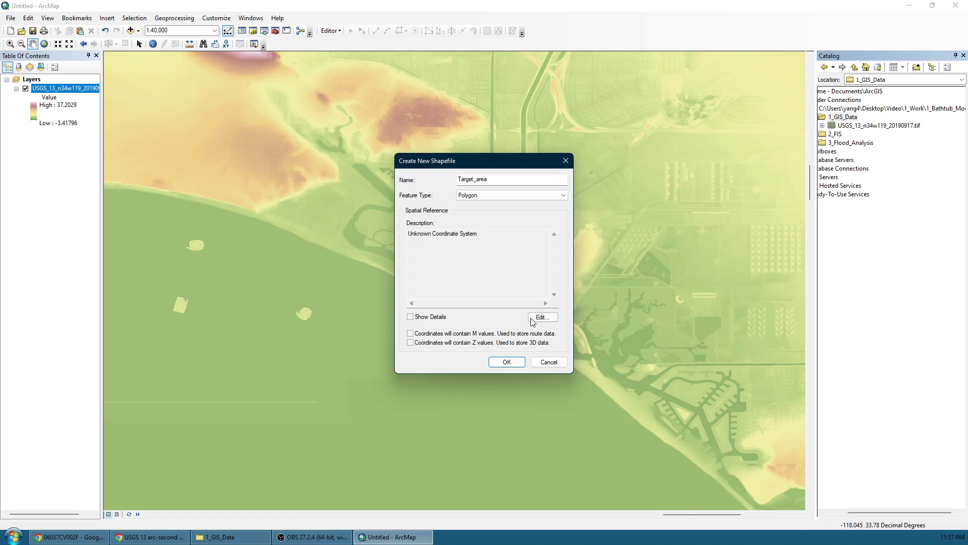
# Step: Assign the NAD 1983 geographic coordinate system to the Target_area shapefile and create it
pyautogui.click(540, 317)
pyautogui.click(427, 192)
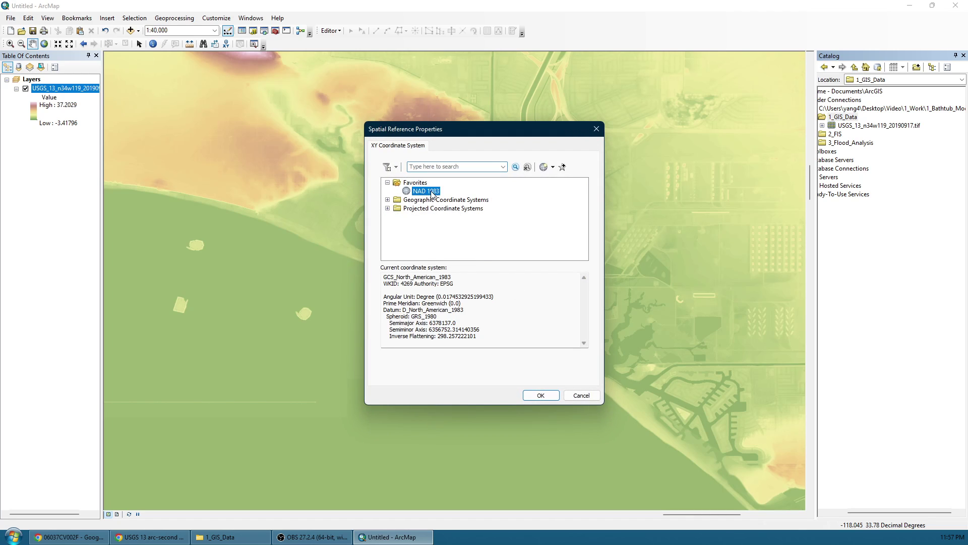
pyautogui.click(534, 391)
pyautogui.click(507, 362)
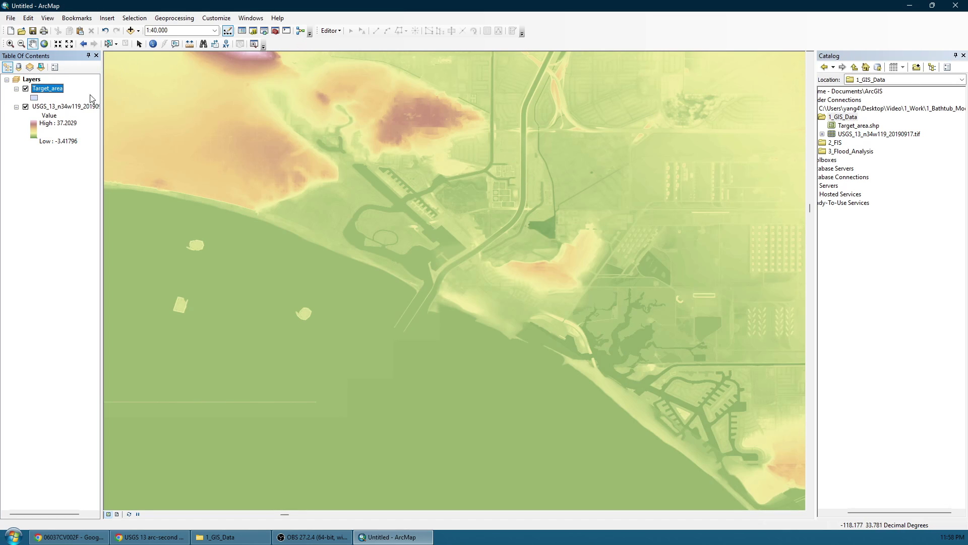
# Step: Start editing and sketch a tilted four-sided Target_area polygon over the Alamitos Bay coast, about -118.145 to -118.074 longitude and 33.714 to 33.779 latitude
pyautogui.click(331, 30)
pyautogui.click(348, 39)
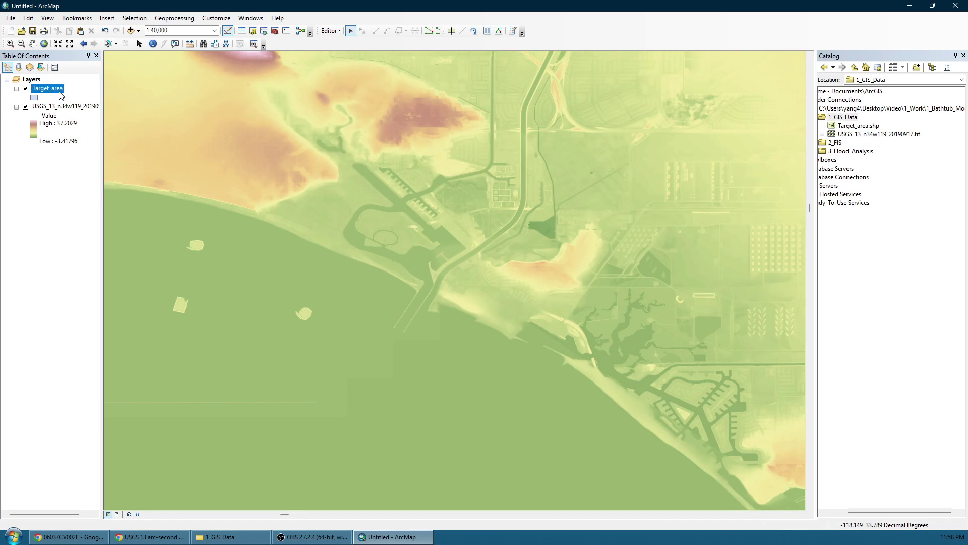
pyautogui.click(964, 55)
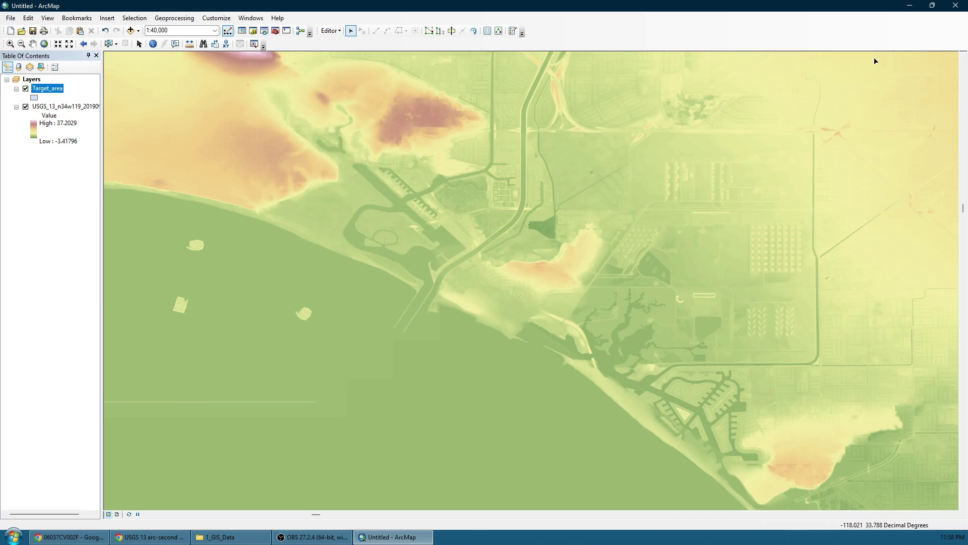
pyautogui.click(512, 31)
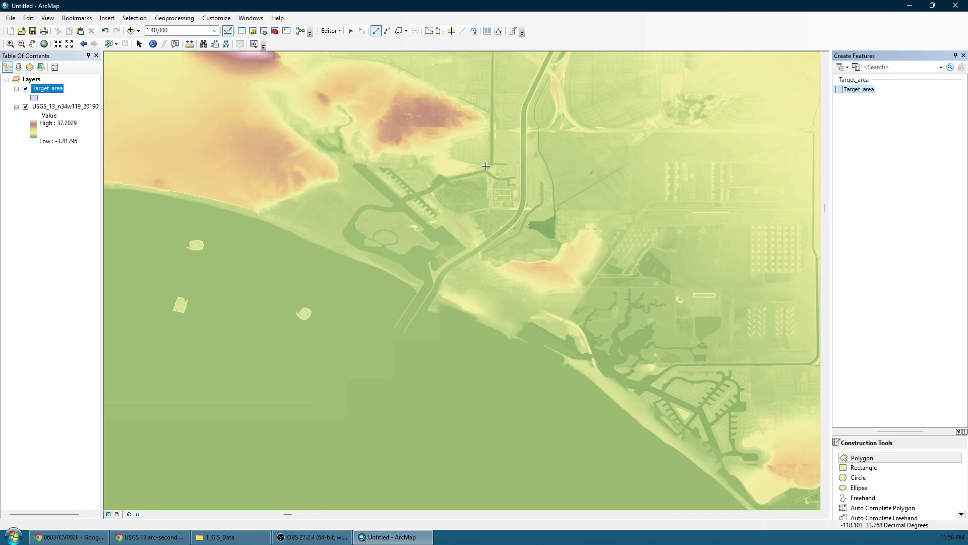
pyautogui.click(401, 107)
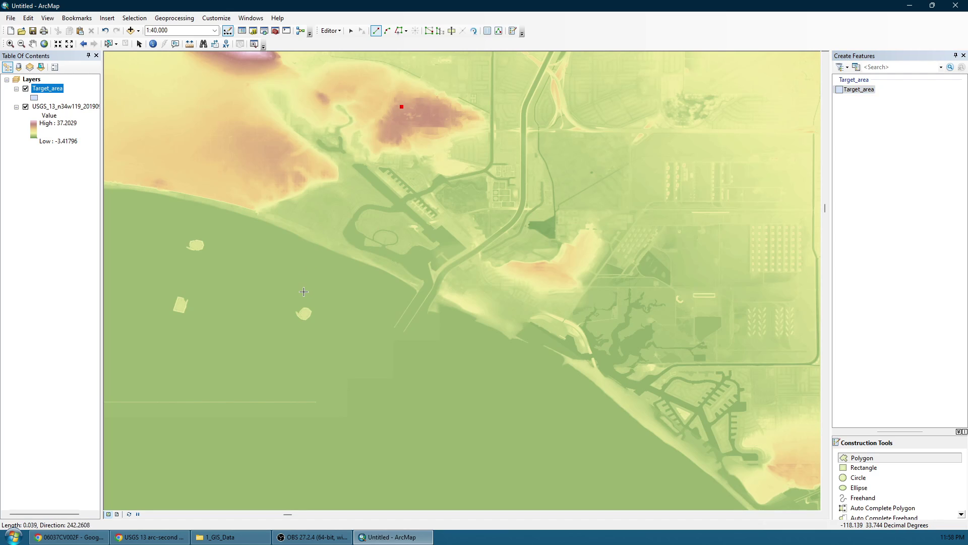
pyautogui.click(272, 333)
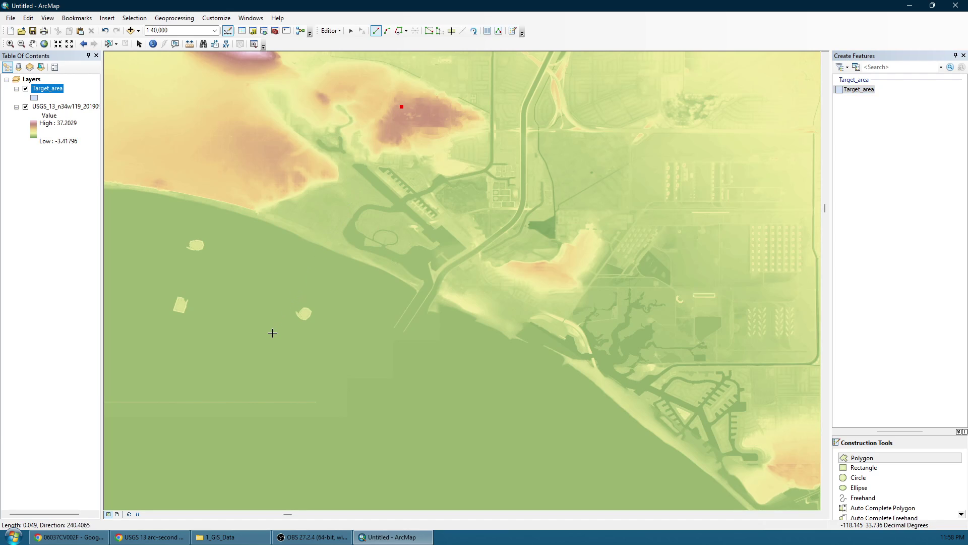
pyautogui.click(524, 452)
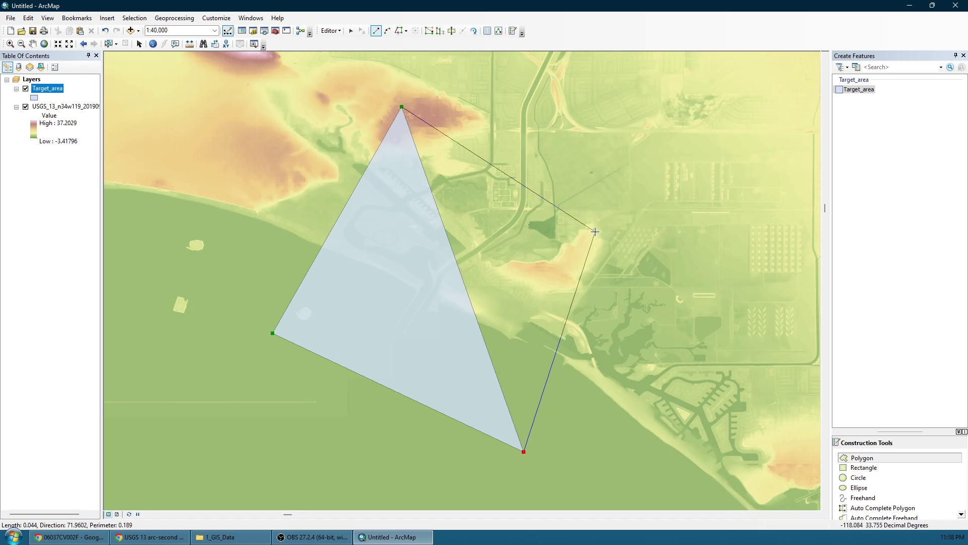
pyautogui.doubleClick(649, 222)
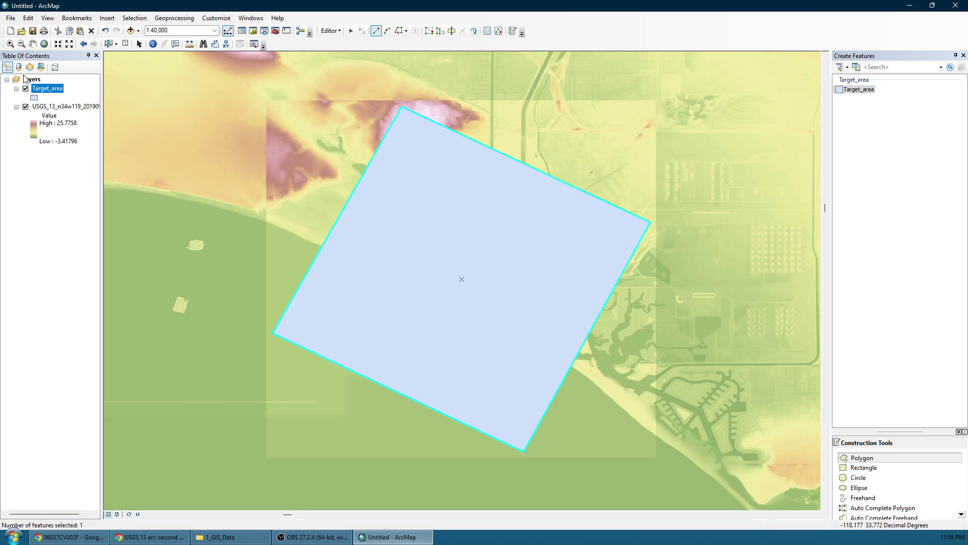
# Step: Stop the edit session and save the edits to the Target_area polygon
pyautogui.click(332, 31)
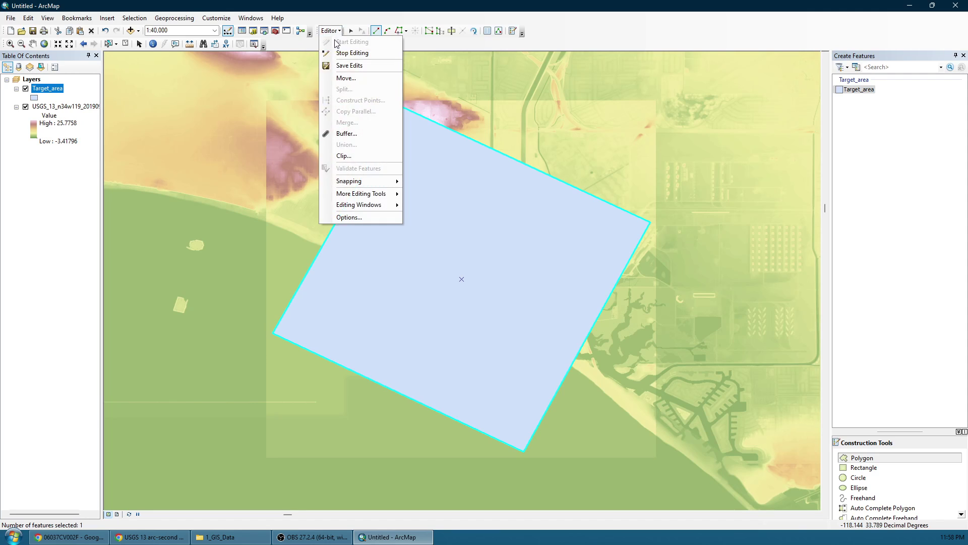
pyautogui.click(343, 53)
pyautogui.click(454, 301)
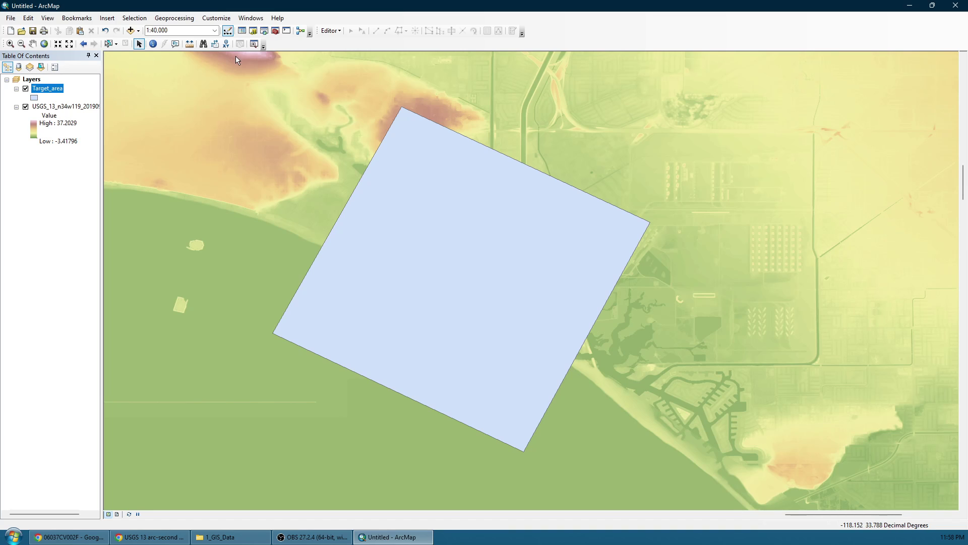
# Step: Search for the Clip (Data Management) tool and set USGS_13_n34w119_20190917.tif as its input raster and Target_area as its output extent
pyautogui.click(264, 31)
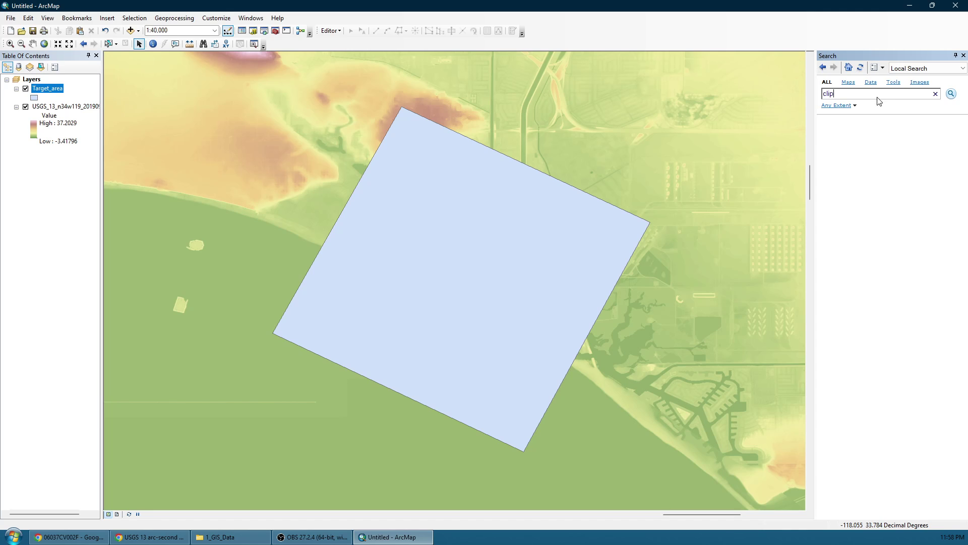
pyautogui.press('Return')
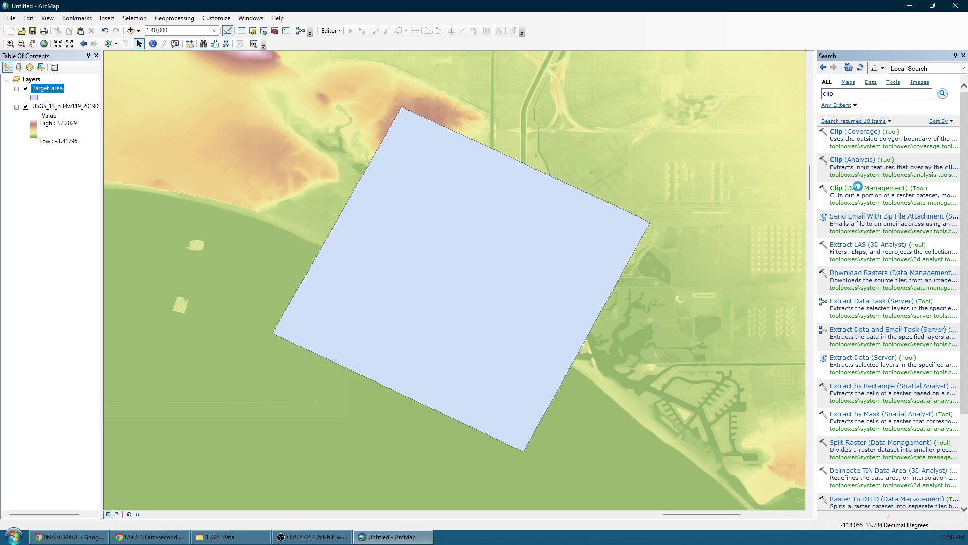
pyautogui.click(857, 187)
pyautogui.click(627, 155)
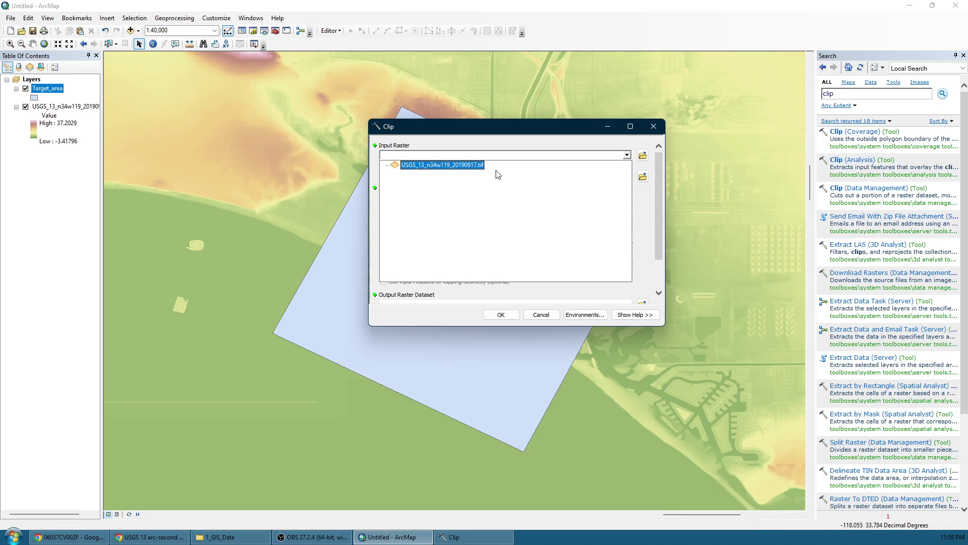
pyautogui.click(446, 165)
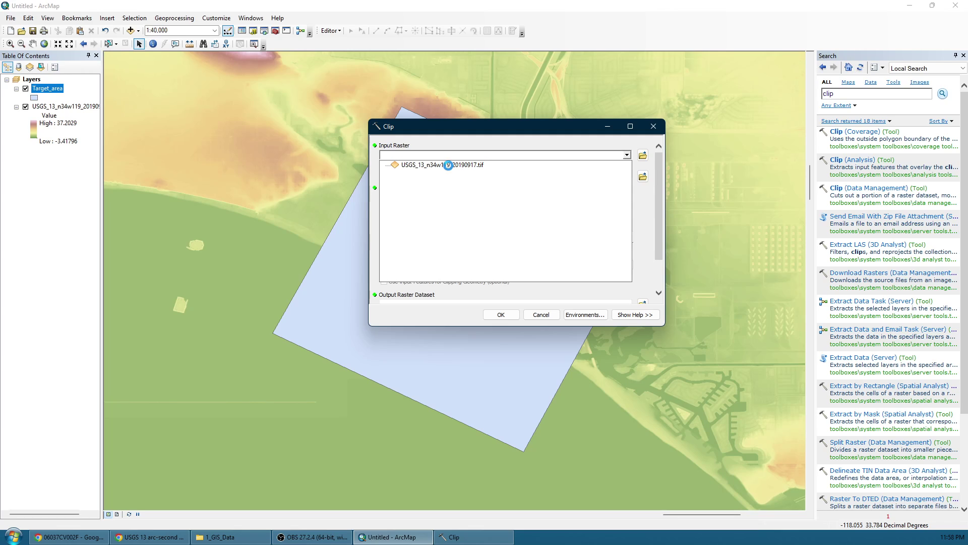
pyautogui.click(627, 176)
pyautogui.click(604, 187)
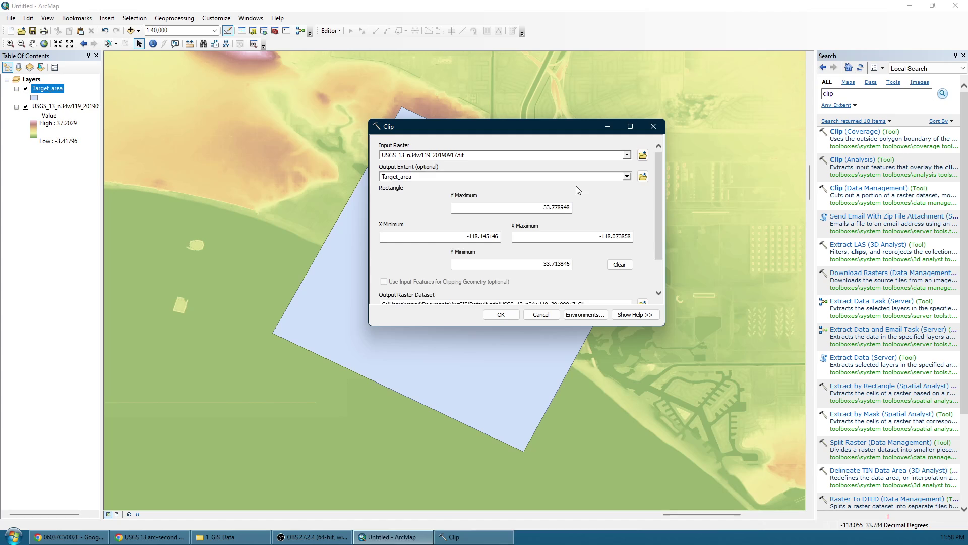
# Step: Set the Clip tool's output raster dataset to DEM_Out in the 1_GIS_Data folder
pyautogui.scroll(-2, 546, 293)
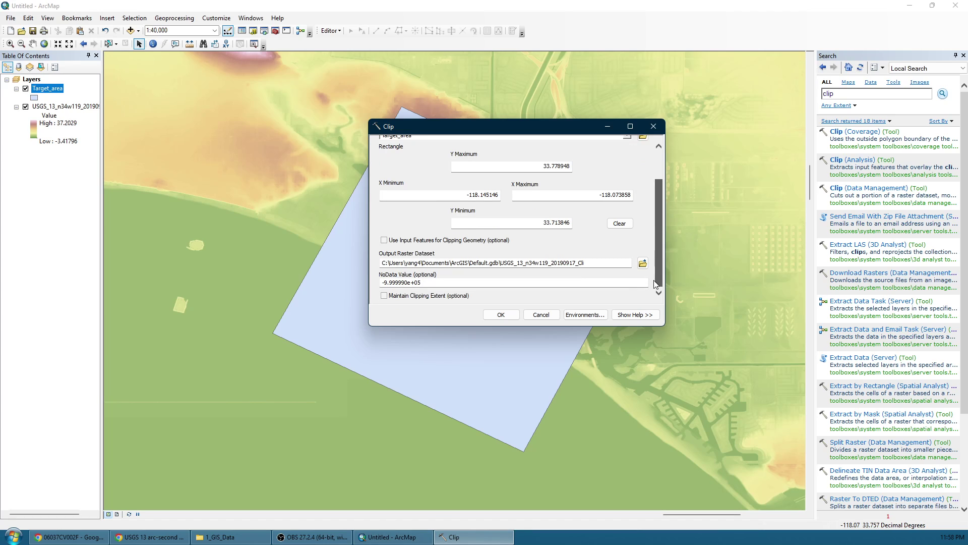
pyautogui.click(641, 261)
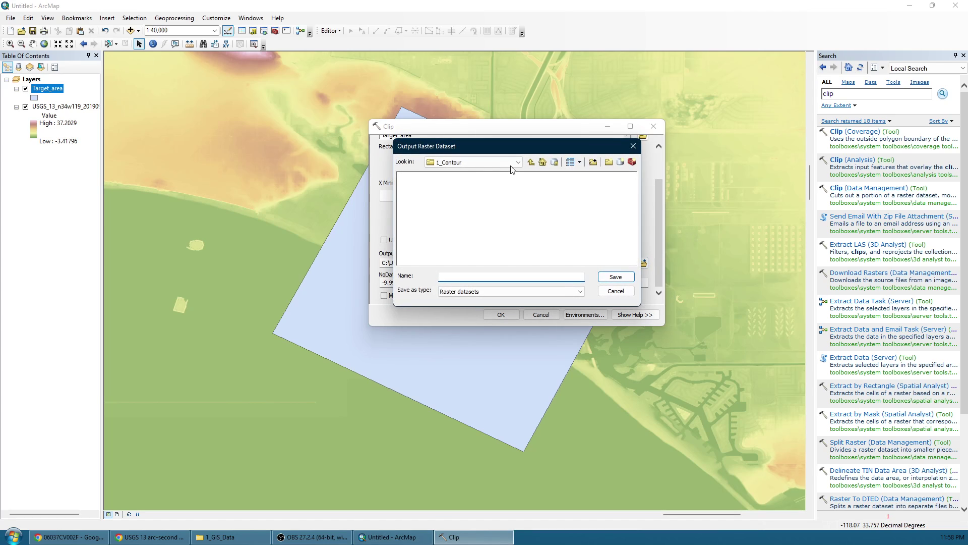
pyautogui.click(531, 162)
pyautogui.doubleClick(425, 184)
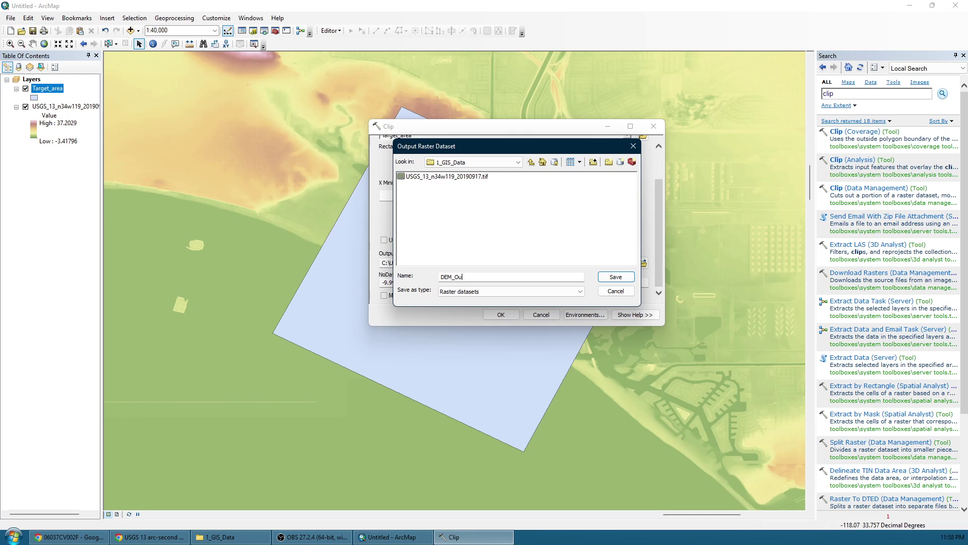
pyautogui.write('DEM_Out')
pyautogui.click(613, 277)
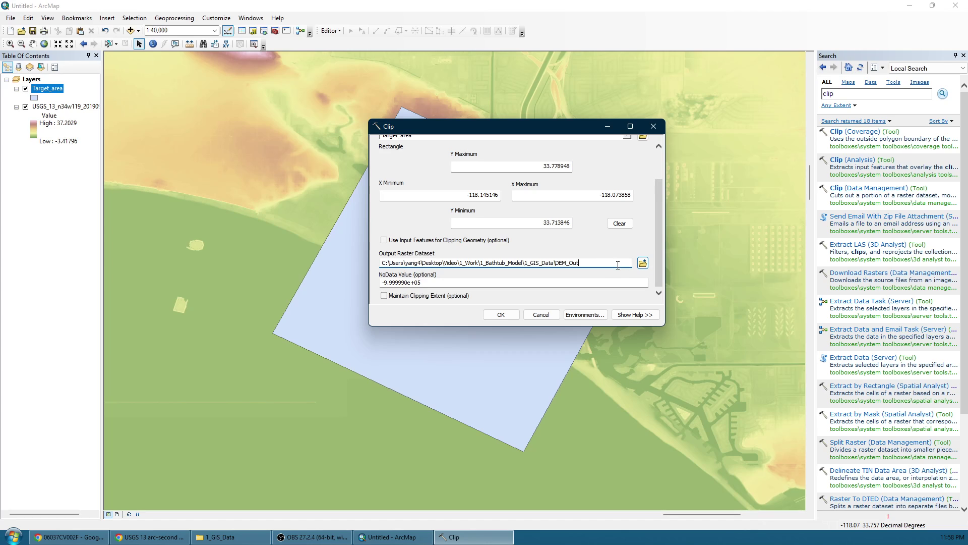
# Step: Change the output raster dataset's name to DEM_Out.tif in the 1_GIS_Data folder and run the clip
pyautogui.click(643, 262)
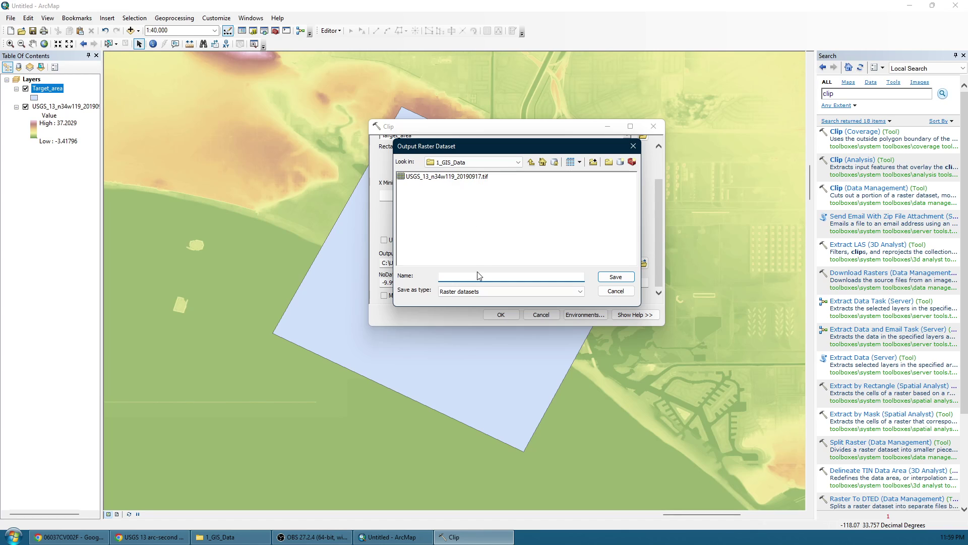
pyautogui.click(480, 182)
pyautogui.moveTo(517, 276); pyautogui.dragTo(168, 250)
pyautogui.write('D')
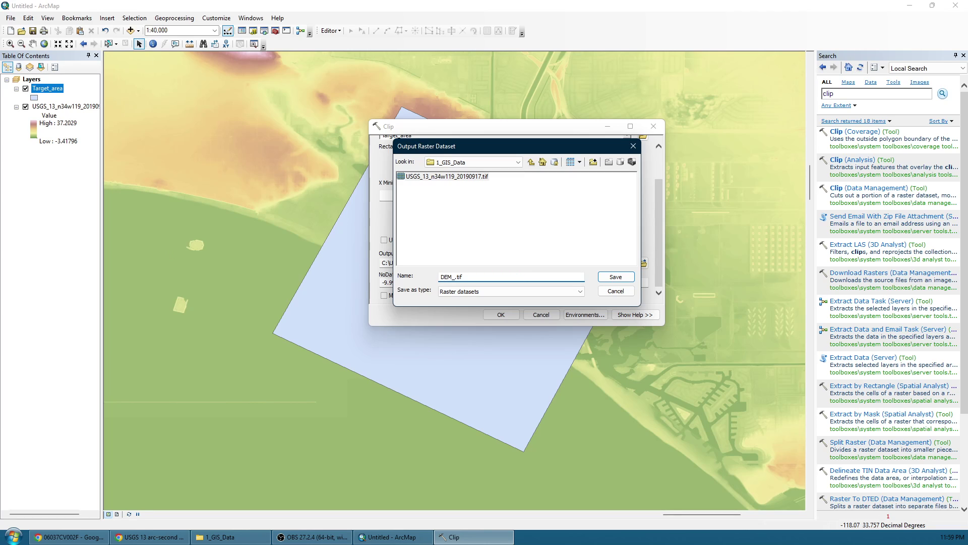
pyautogui.write('EM_Out')
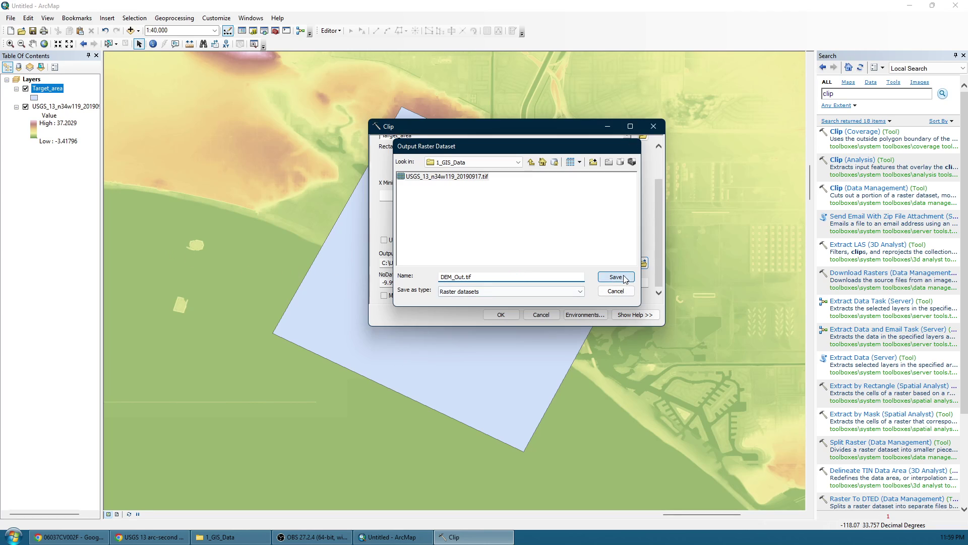
pyautogui.click(616, 276)
pyautogui.click(501, 314)
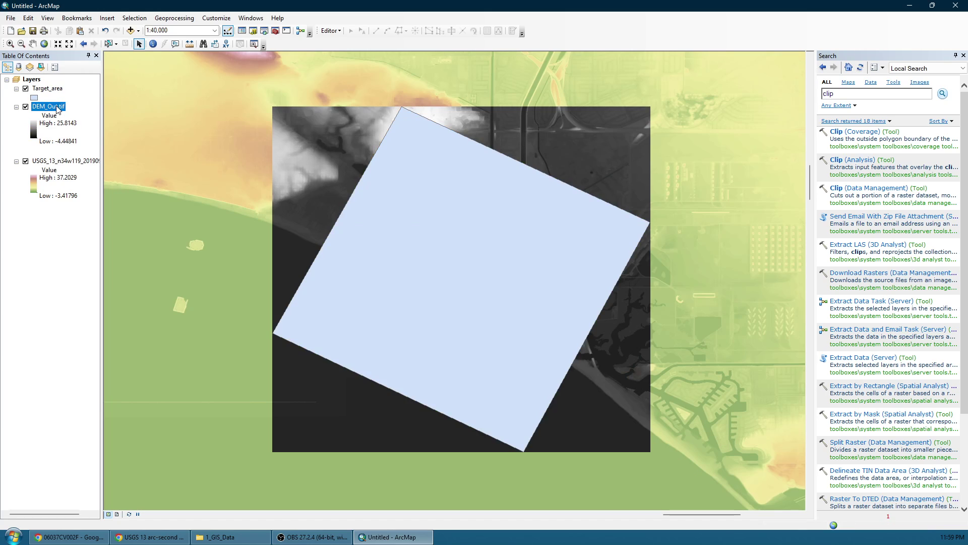
# Step: Hide the original USGS_13_n34w119 raster and the Target_area polygon so only the clipped DEM is displayed
pyautogui.click(25, 161)
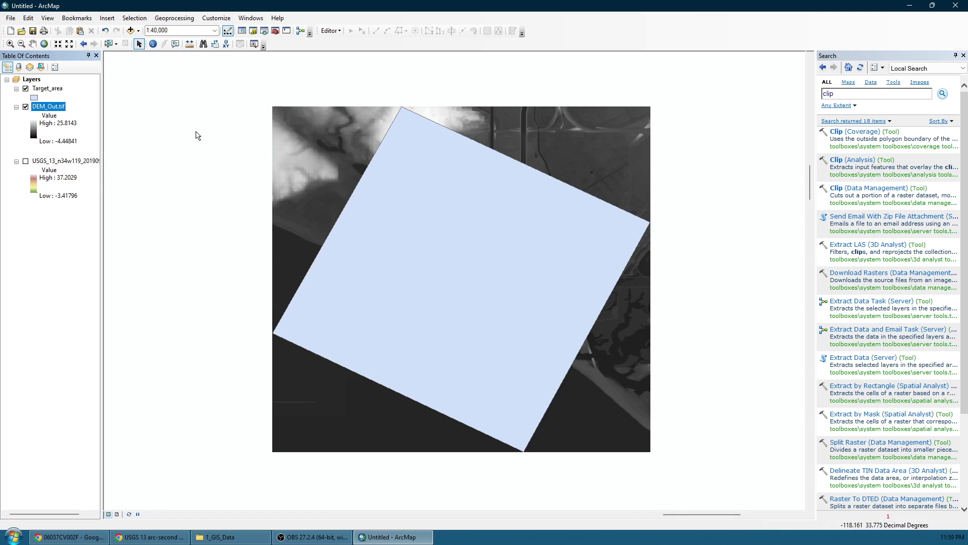
pyautogui.click(26, 89)
pyautogui.click(25, 89)
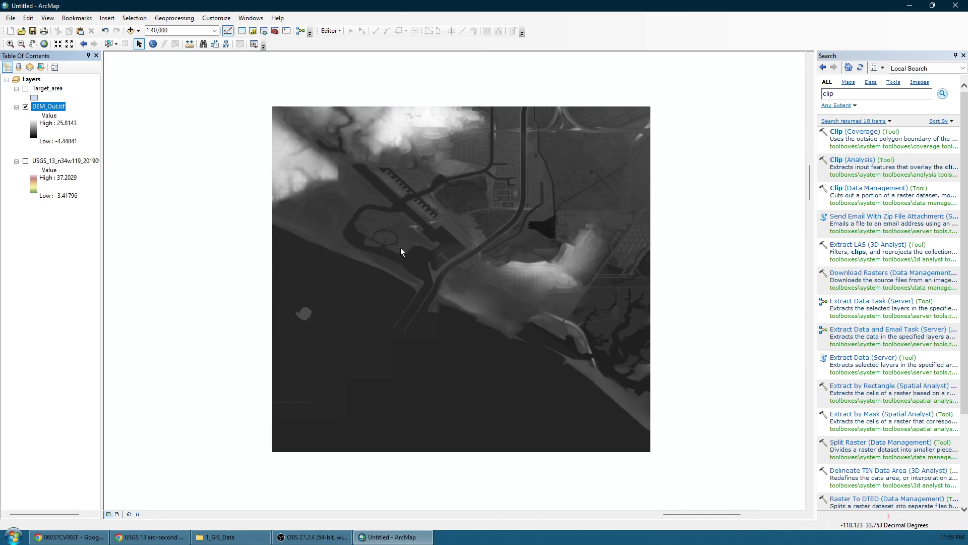
# Step: Import the symbology of the USGS_13_n34w119 raster into DEM_Out.tif's stretched symbology and apply it
pyautogui.rightClick(44, 161)
pyautogui.rightClick(59, 107)
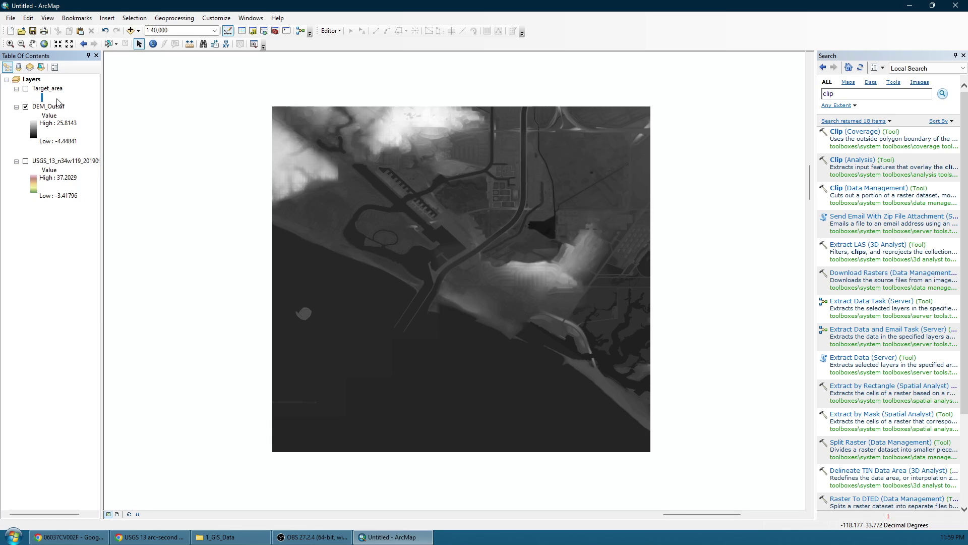
pyautogui.rightClick(59, 108)
pyautogui.click(101, 252)
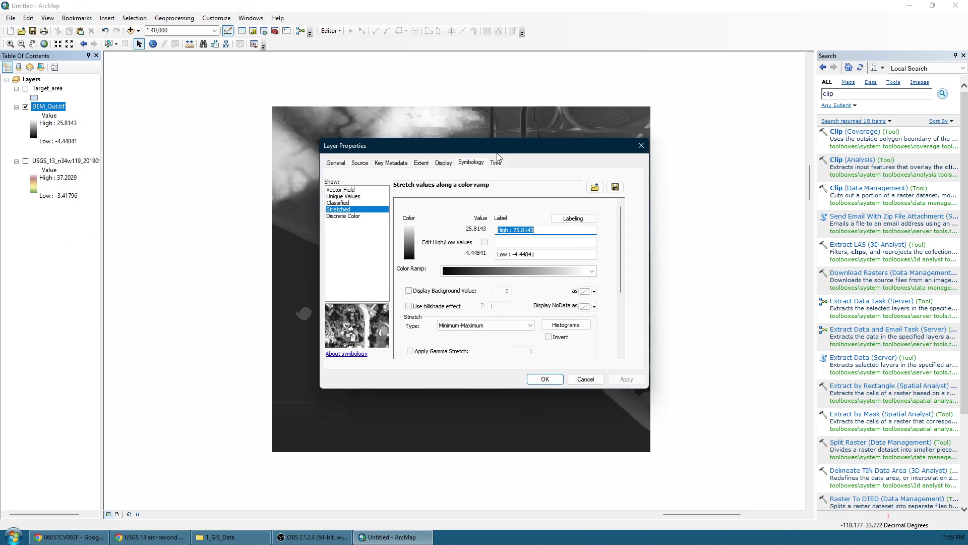
pyautogui.click(595, 187)
pyautogui.click(492, 286)
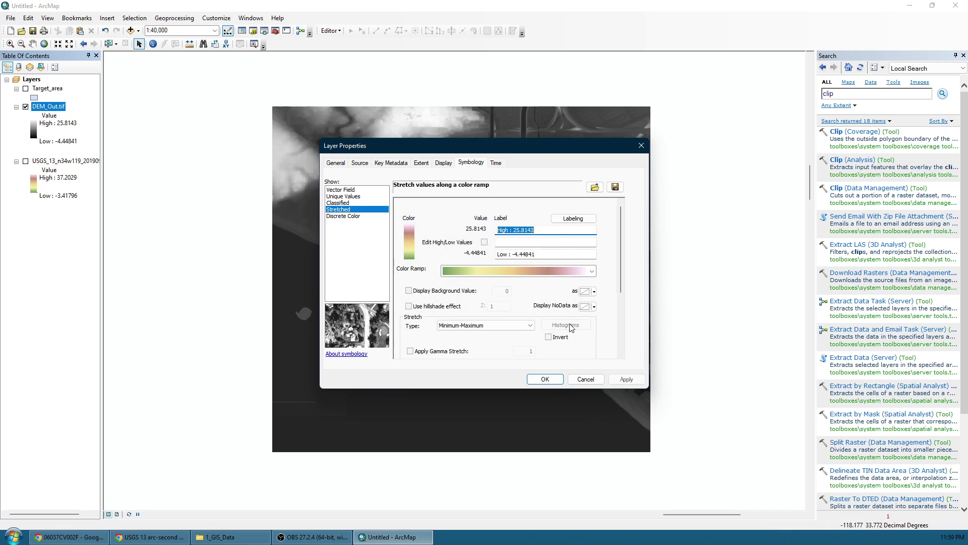
pyautogui.click(626, 379)
pyautogui.click(545, 379)
# Step: Remove the original USGS_13_n34w119 raster and the Target_area layer from the map
pyautogui.rightClick(60, 161)
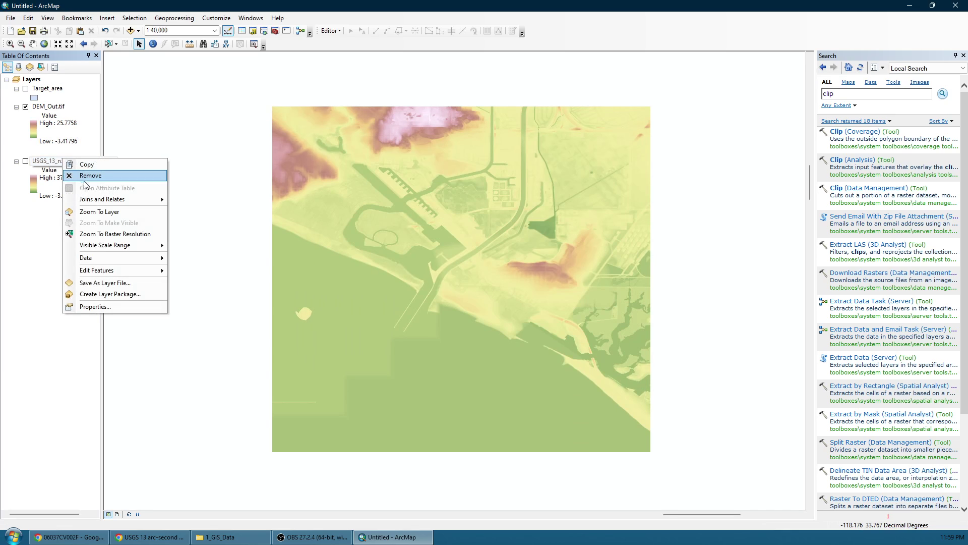
pyautogui.click(86, 174)
pyautogui.click(42, 89)
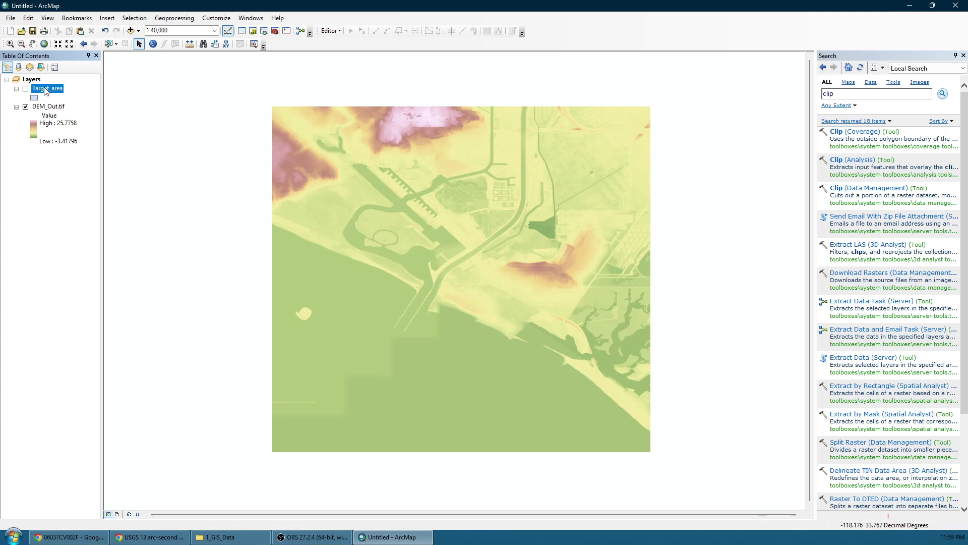
pyautogui.click(25, 89)
pyautogui.click(26, 88)
pyautogui.rightClick(56, 91)
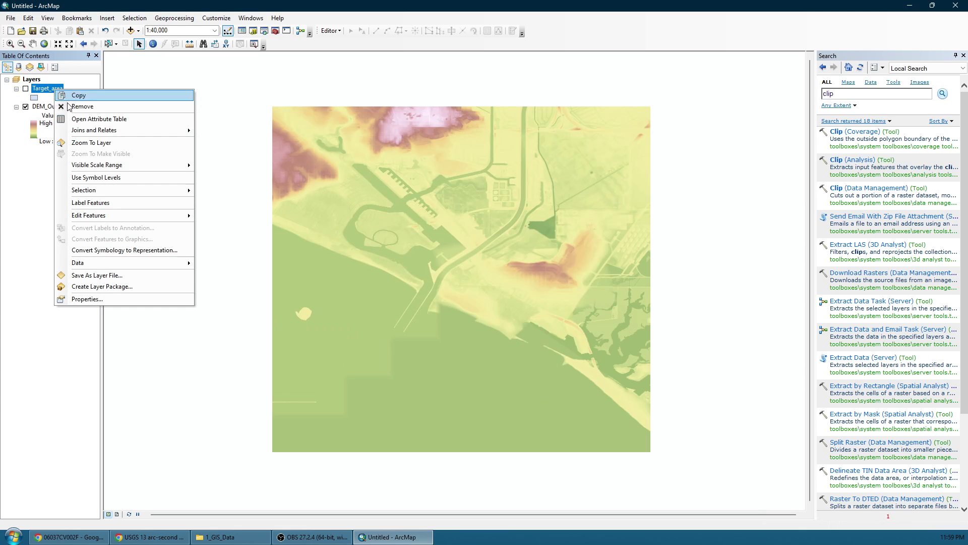
pyautogui.click(81, 105)
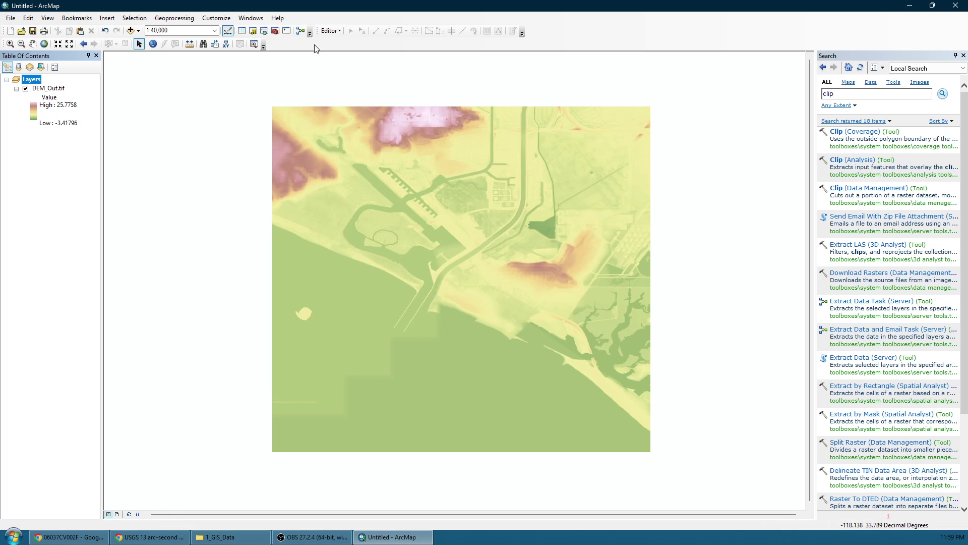
pyautogui.click(336, 32)
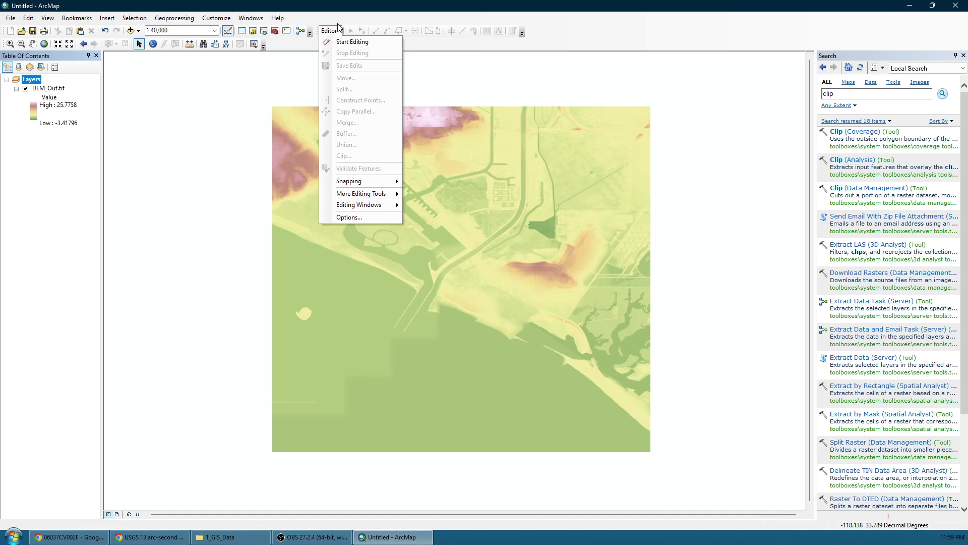
pyautogui.click(514, 4)
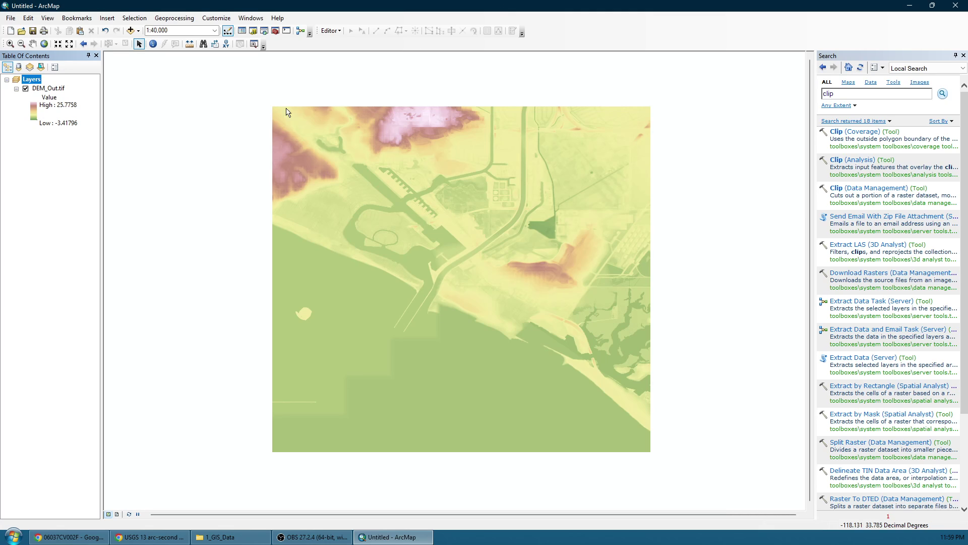
# Step: Switch to Chrome and close the USGS 13 arc-second item page and its metadata XML page
pyautogui.click(149, 537)
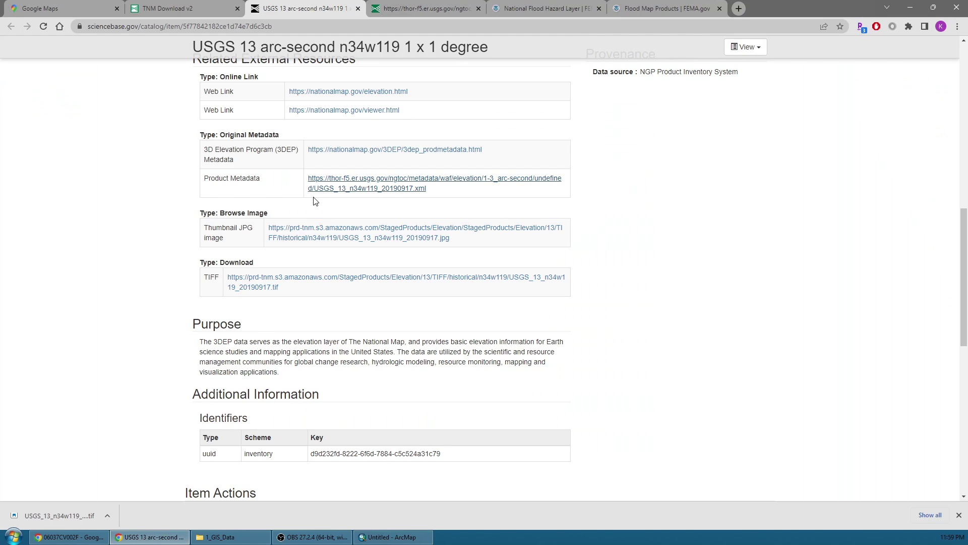
pyautogui.click(426, 4)
pyautogui.middleClick(310, 4)
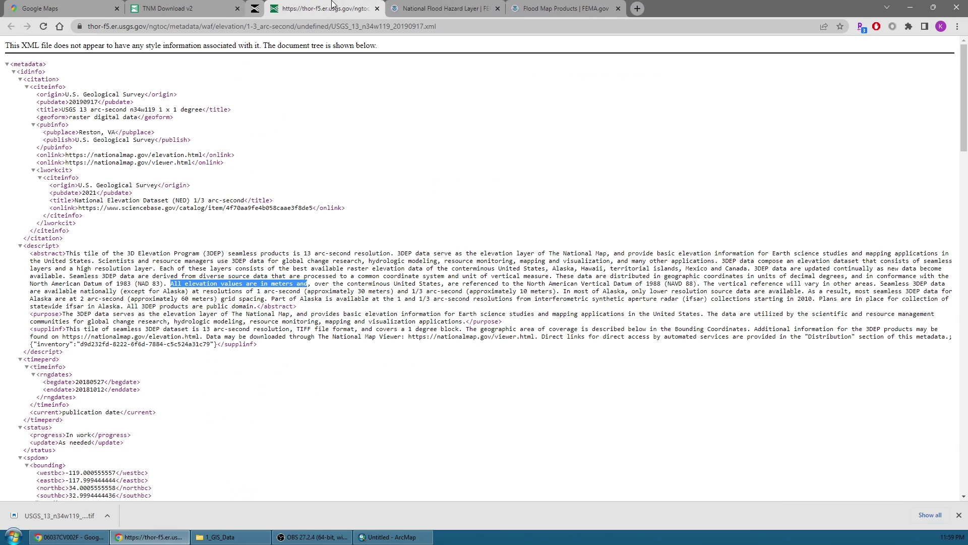
pyautogui.middleClick(310, 4)
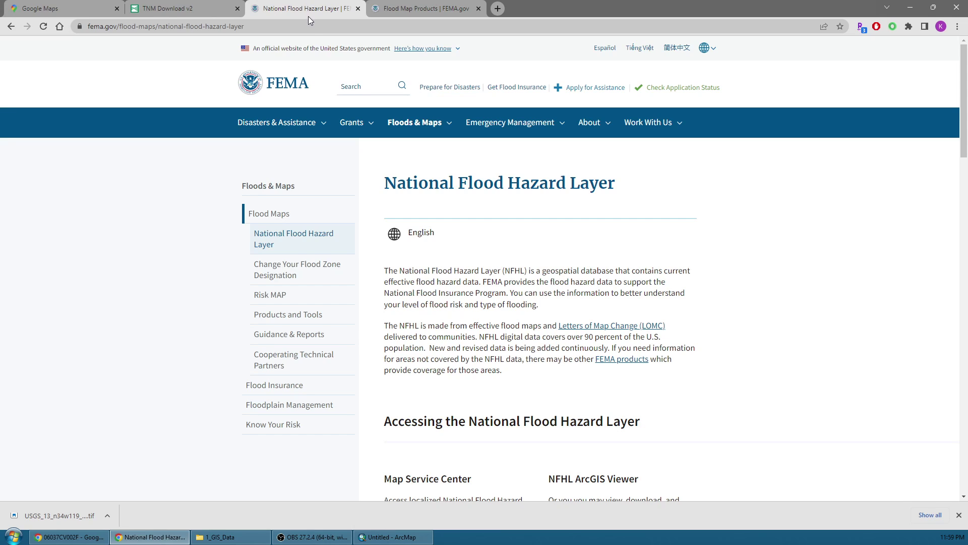
# Step: Open the NFHL Viewer from FEMA's National Flood Hazard Layer page
pyautogui.scroll(-4, 365, 261)
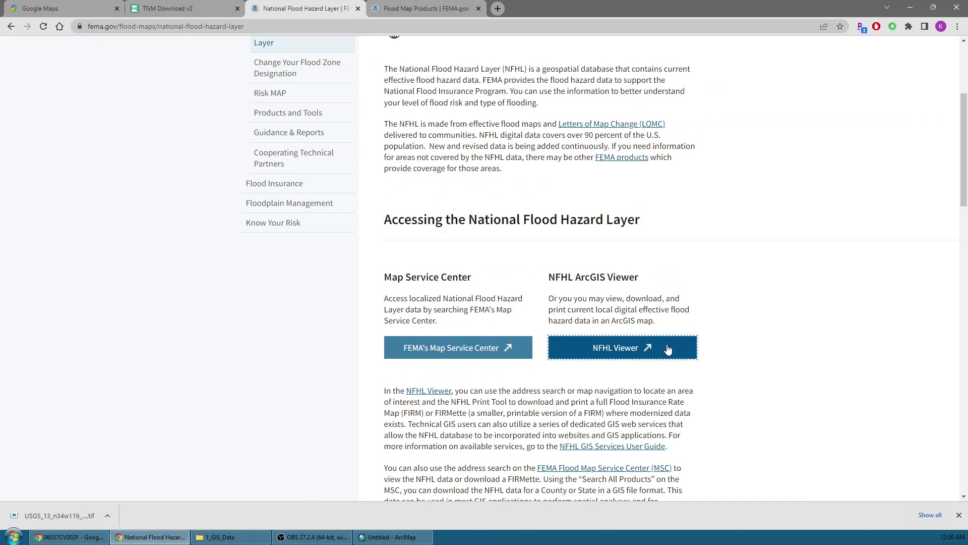
pyautogui.middleClick(611, 342)
pyautogui.click(450, 4)
pyautogui.click(323, 4)
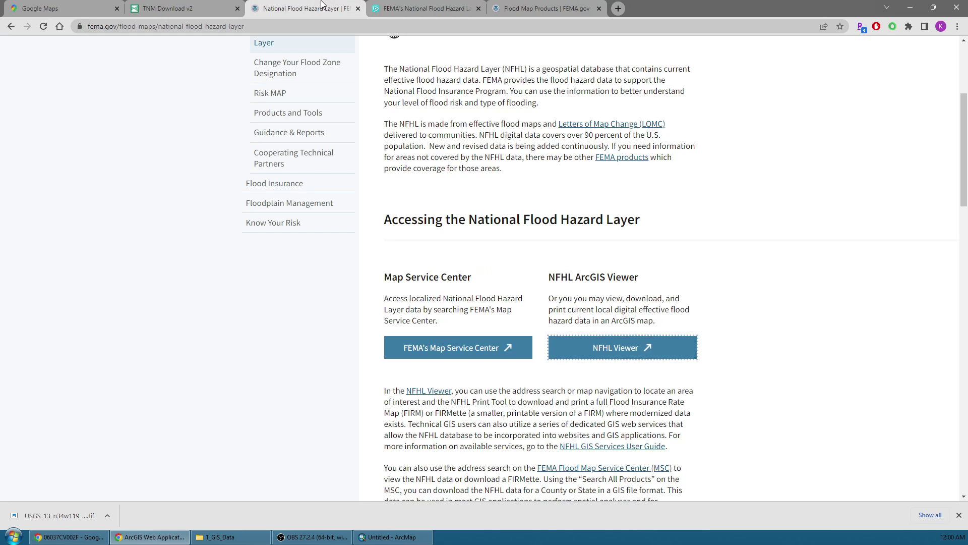
pyautogui.scroll(1, 507, 178)
pyautogui.scroll(4, 505, 177)
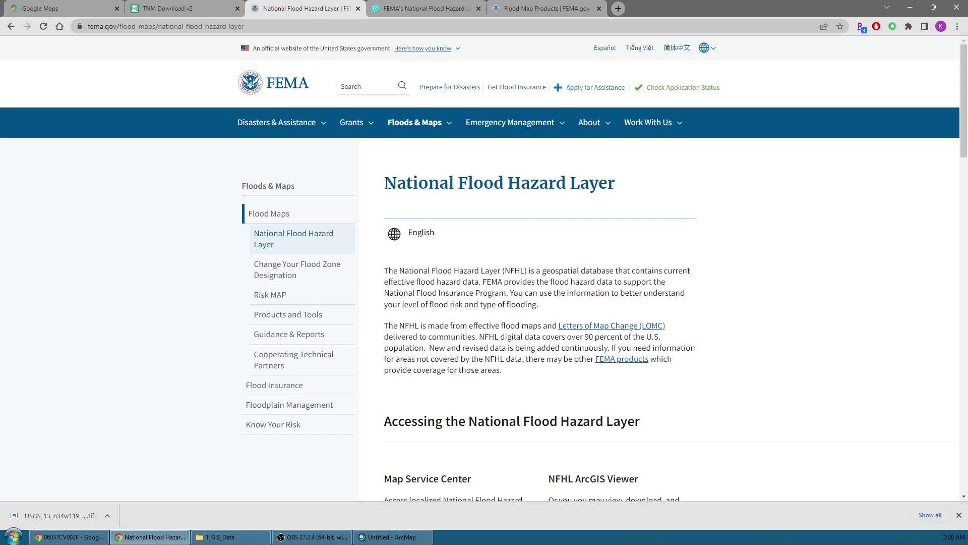
pyautogui.scroll(-5, 623, 198)
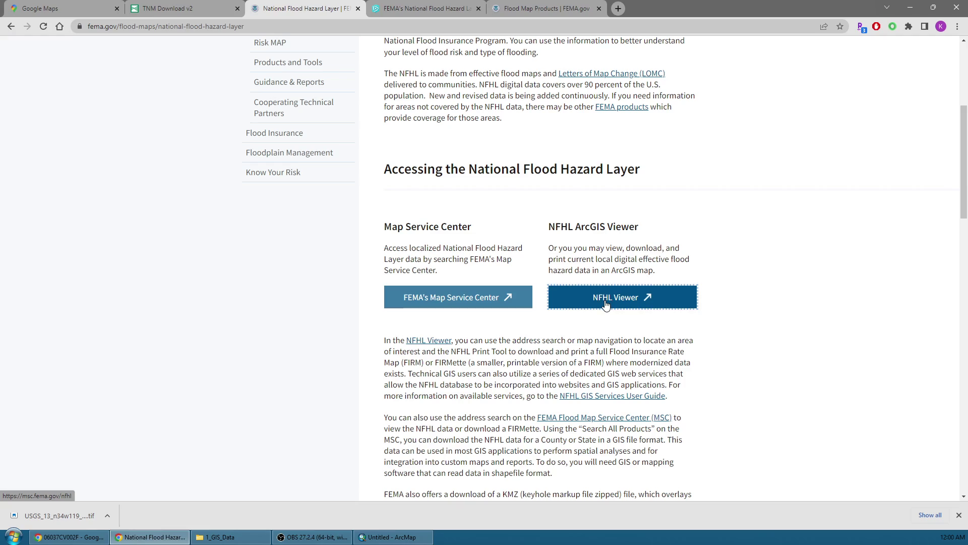
pyautogui.click(606, 305)
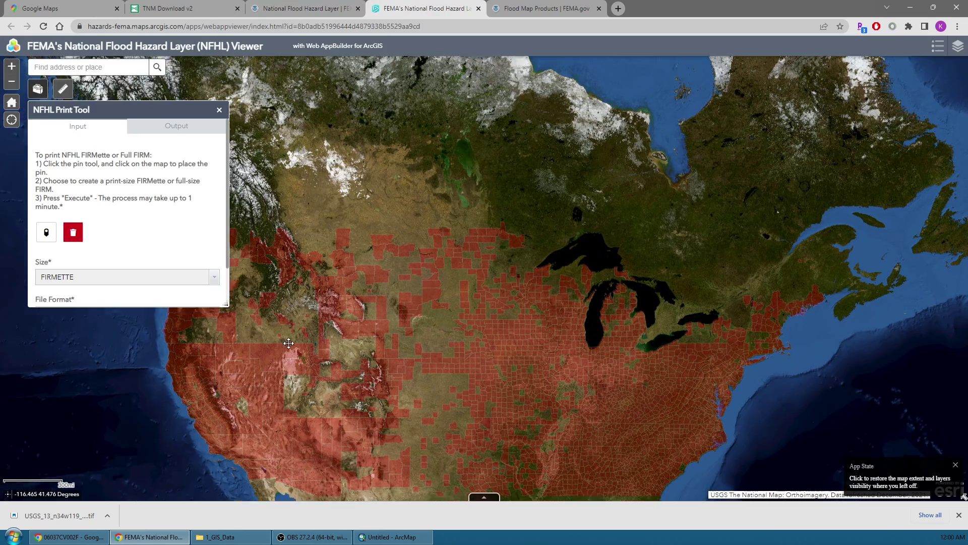
# Step: Examine the FIRM panel boundaries along the Long Beach and Seal Beach coast on the NFHL map
pyautogui.moveTo(288, 343); pyautogui.dragTo(476, 290)
pyautogui.scroll(2, 473, 335)
pyautogui.moveTo(371, 388); pyautogui.dragTo(918, 164)
pyautogui.scroll(2, 534, 348)
pyautogui.moveTo(501, 308); pyautogui.dragTo(679, 288)
pyautogui.scroll(-1, 680, 289)
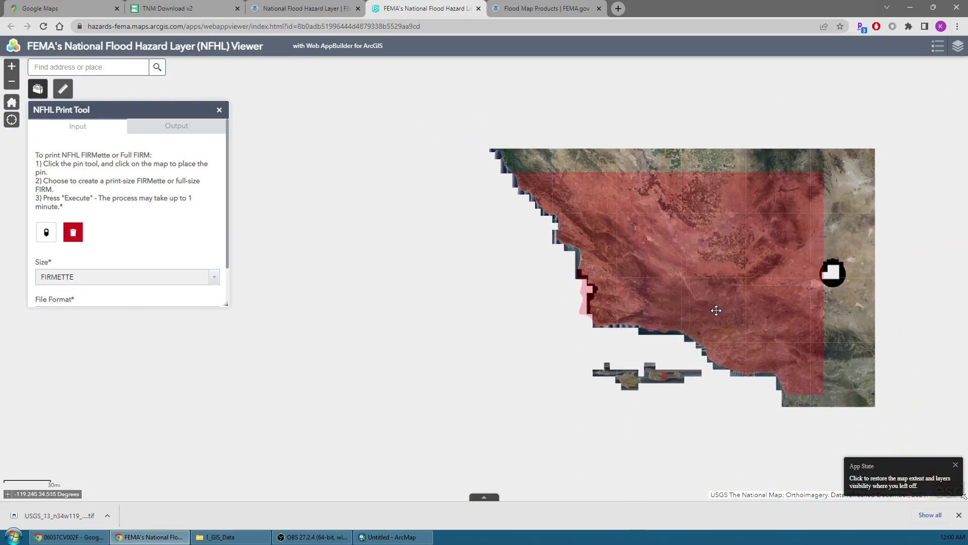
pyautogui.scroll(3, 620, 258)
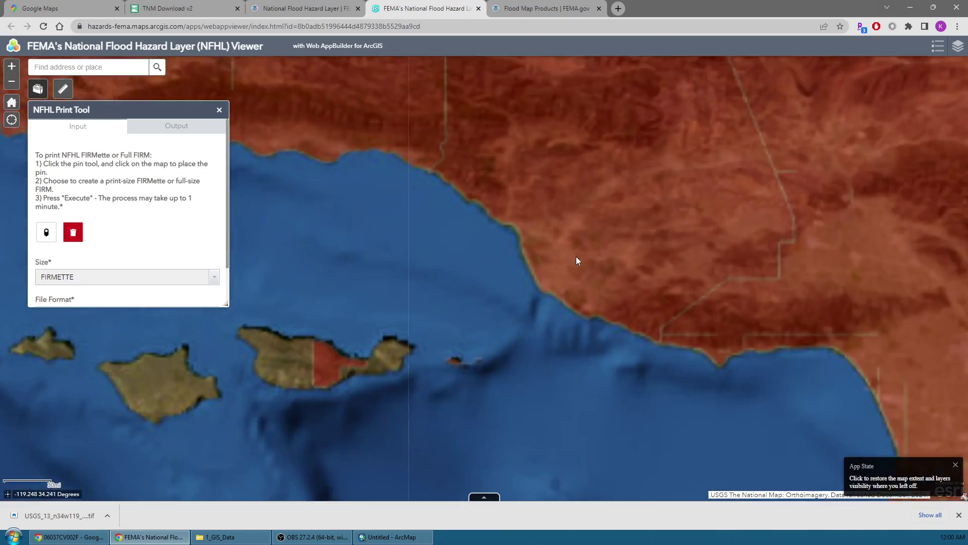
pyautogui.scroll(1, 580, 258)
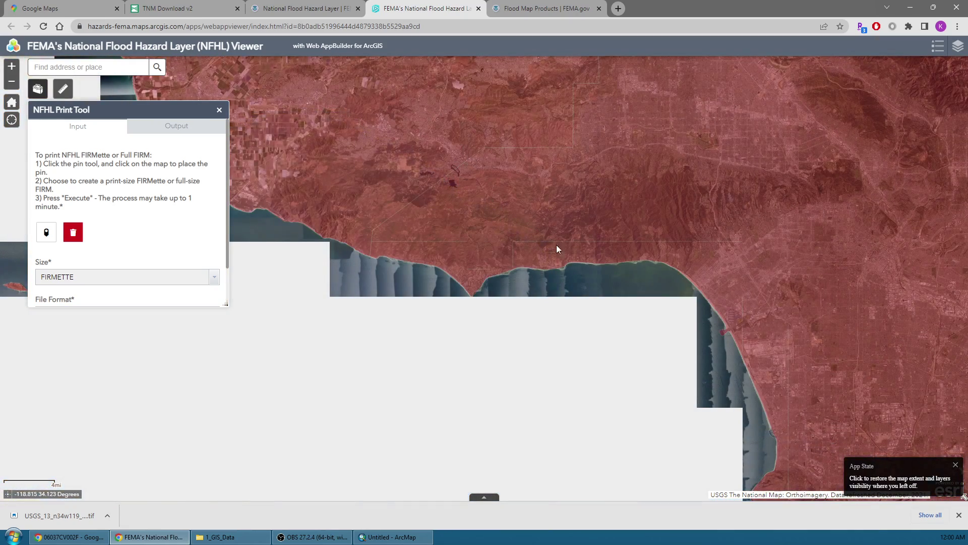
pyautogui.scroll(5, 633, 276)
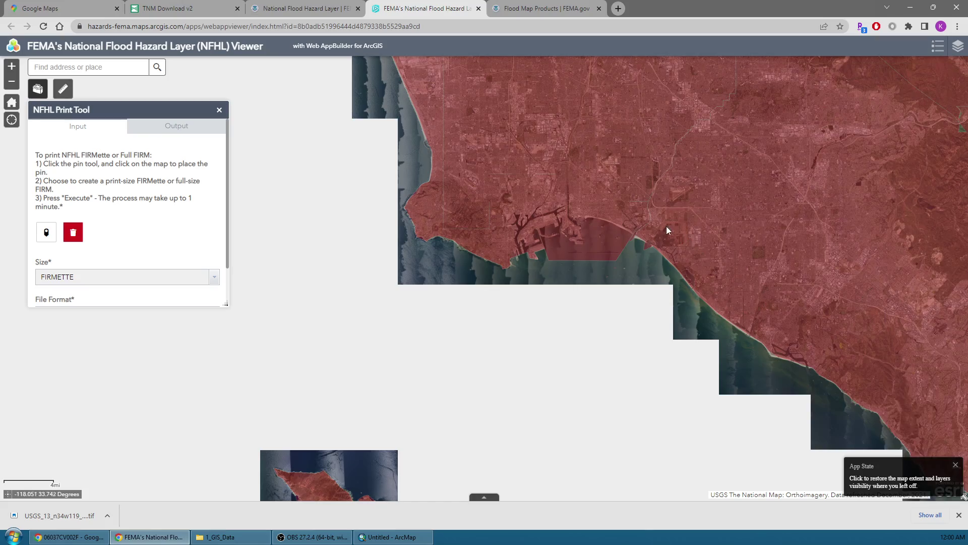
pyautogui.scroll(-5, 635, 232)
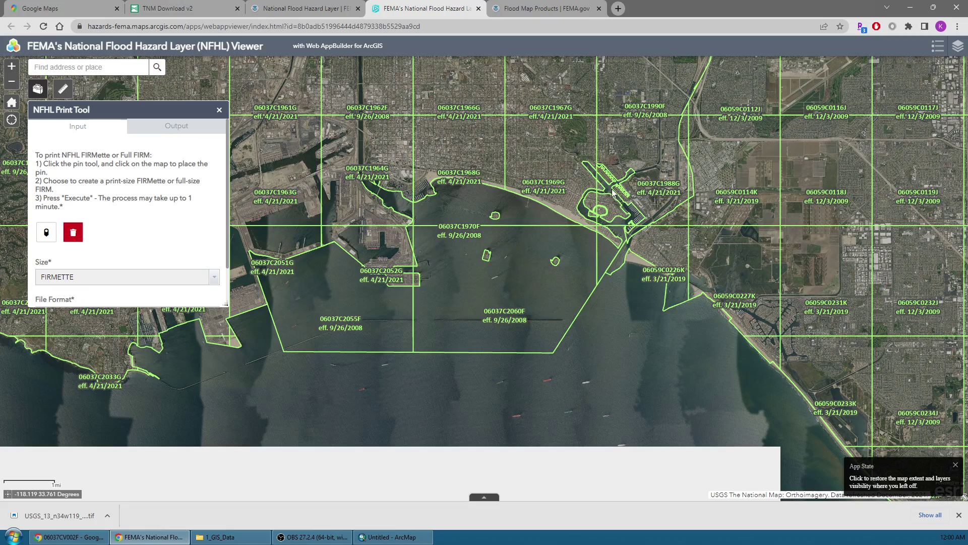
pyautogui.scroll(2, 627, 199)
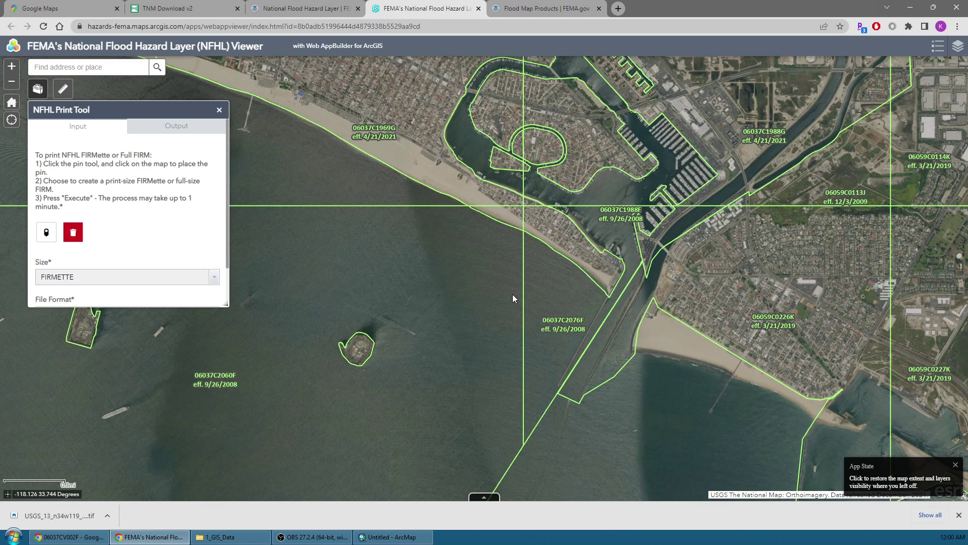
pyautogui.scroll(-1, 512, 282)
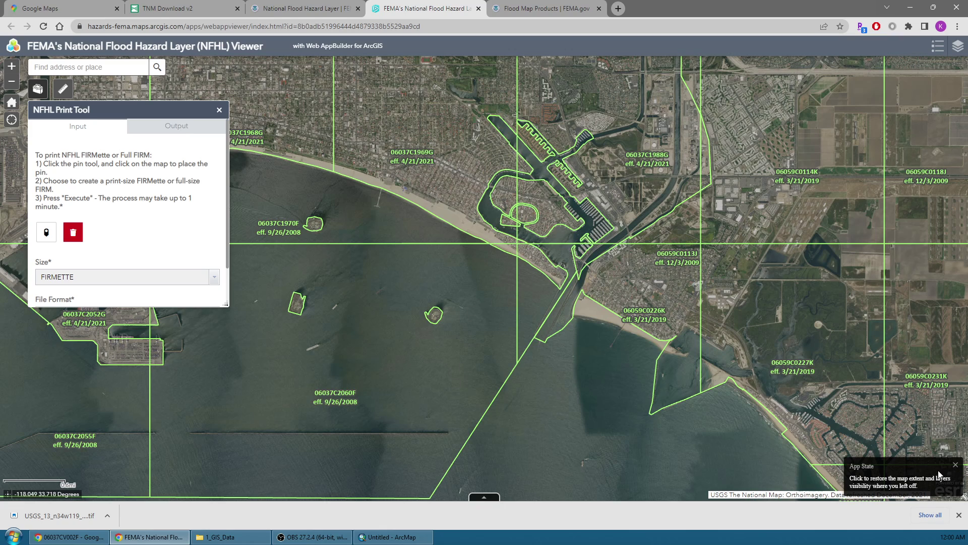
# Step: Dismiss the App State notice and the downloads bar, and briefly check the map's attribute table
pyautogui.click(956, 464)
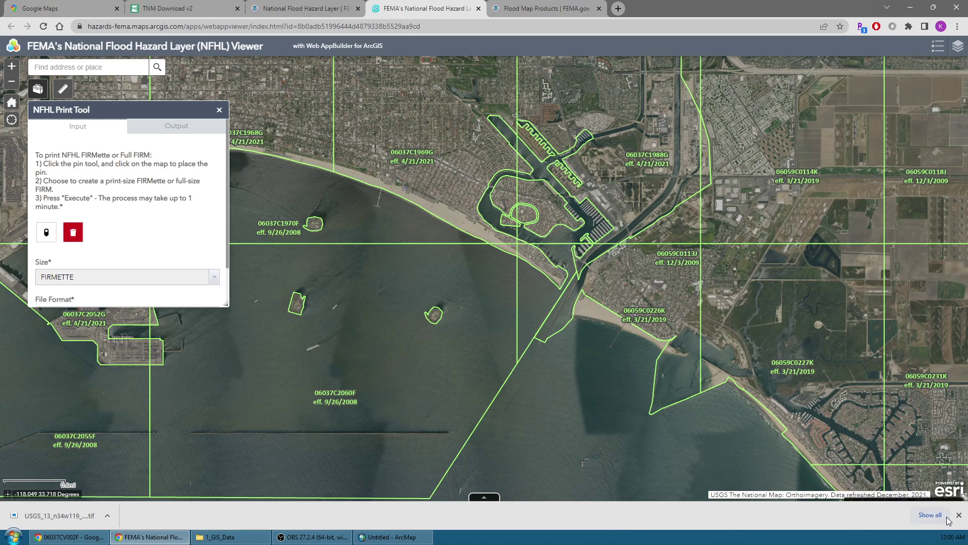
pyautogui.click(960, 515)
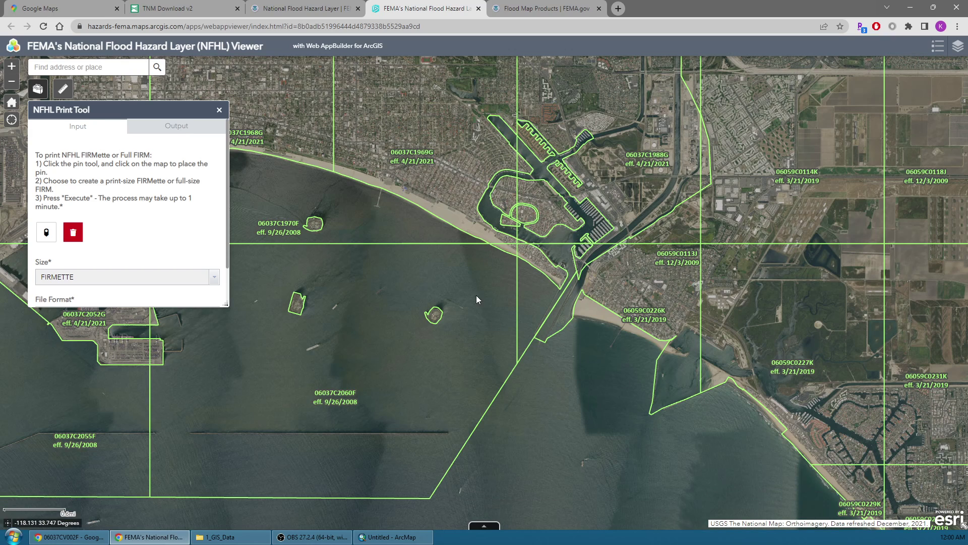
pyautogui.click(483, 526)
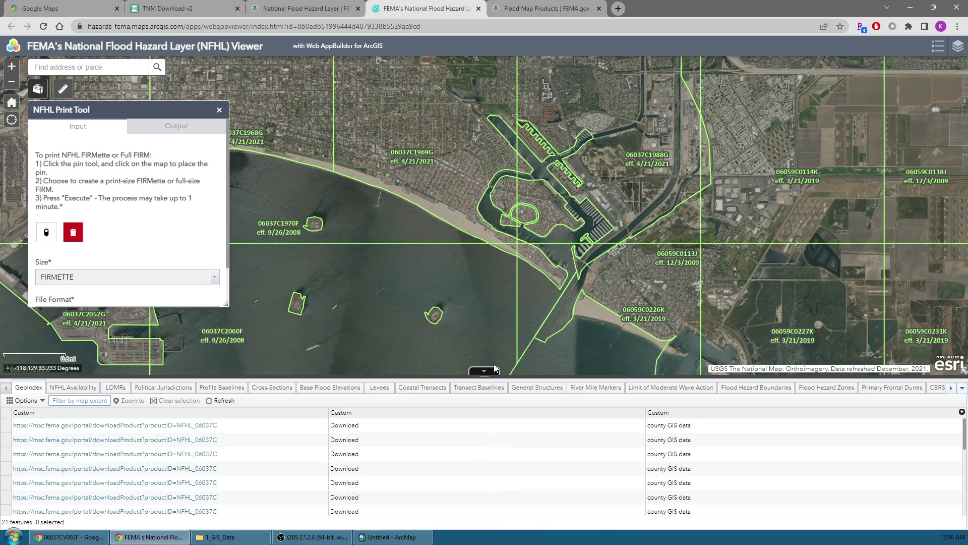
pyautogui.click(485, 371)
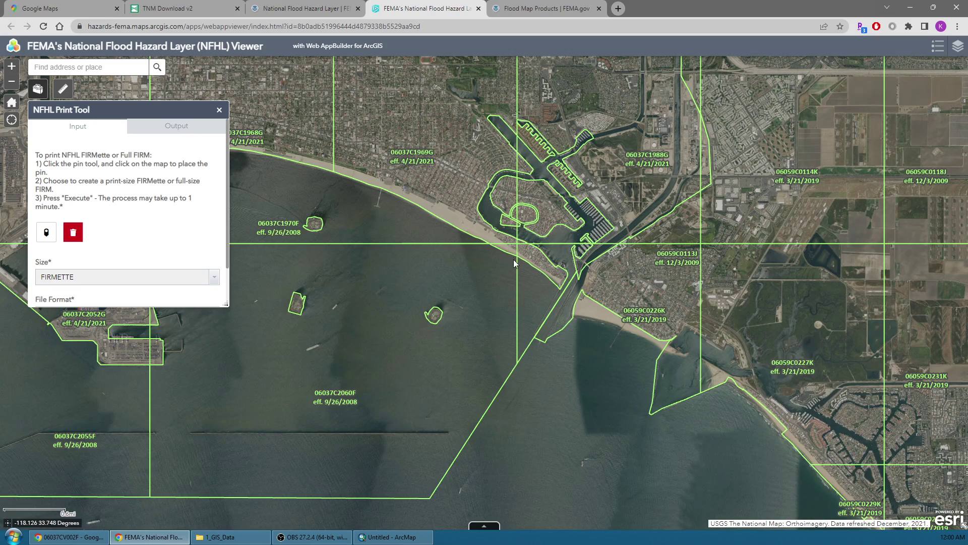
# Step: Inspect the FIRM panels around panel 06037C2076G up close and review the NFHL Print Tool's size and file format options
pyautogui.scroll(1, 514, 259)
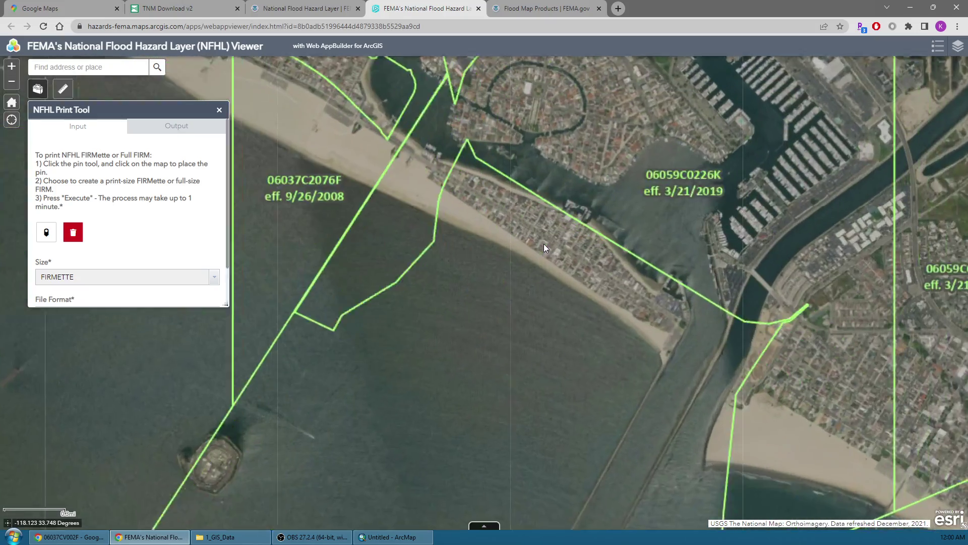
pyautogui.scroll(1, 544, 243)
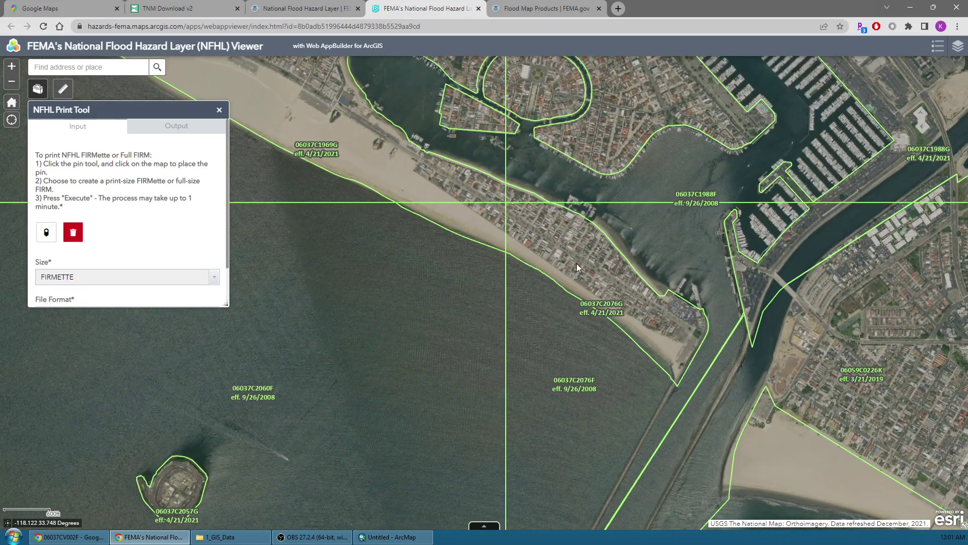
pyautogui.scroll(-1, 154, 243)
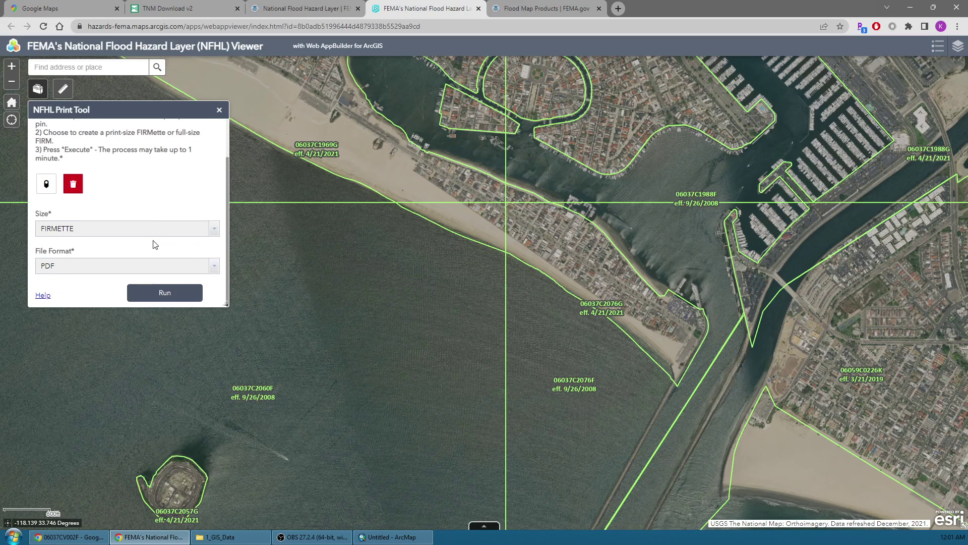
pyautogui.scroll(1, 154, 243)
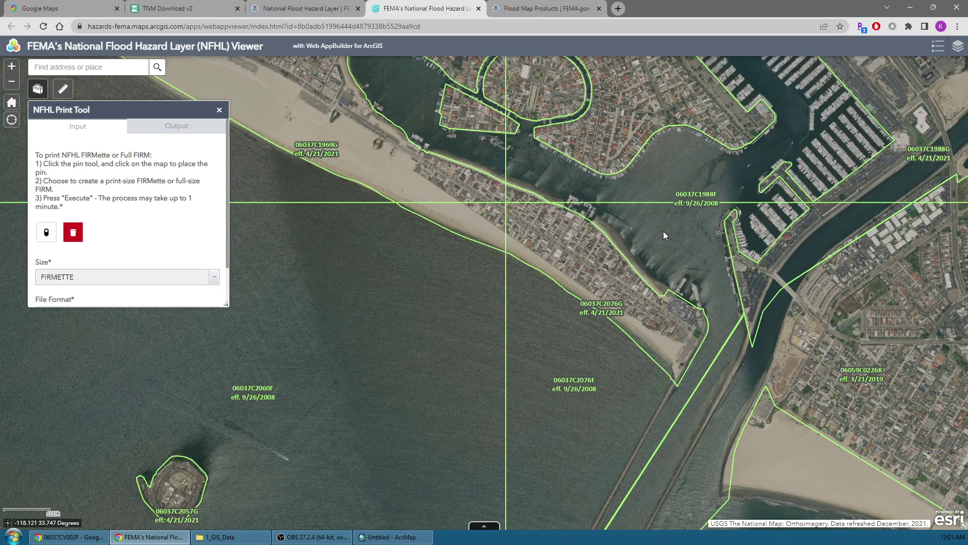
# Step: On FEMA's Flood Map Products page, follow the link to access all products at the FEMA Map Service Center
pyautogui.click(585, 8)
pyautogui.scroll(-3, 437, 252)
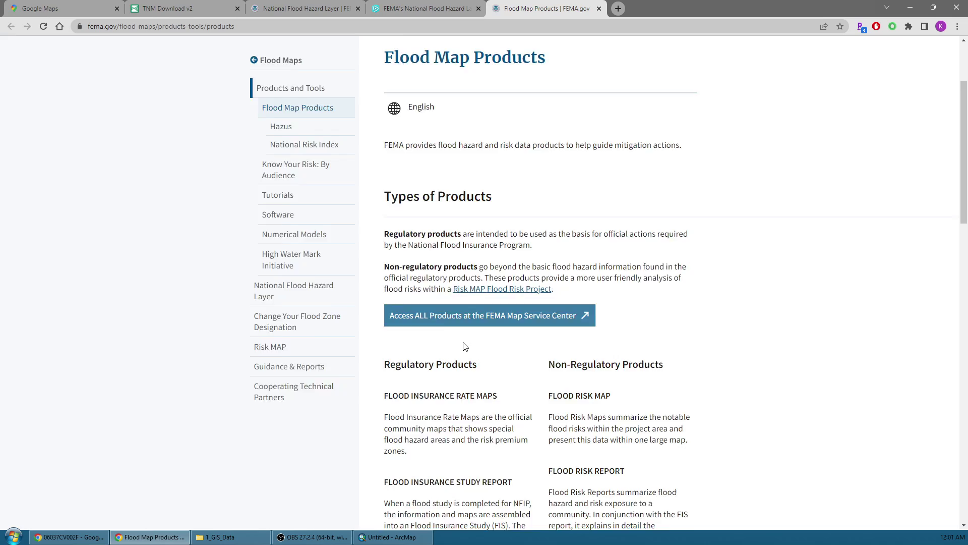
pyautogui.scroll(3, 482, 309)
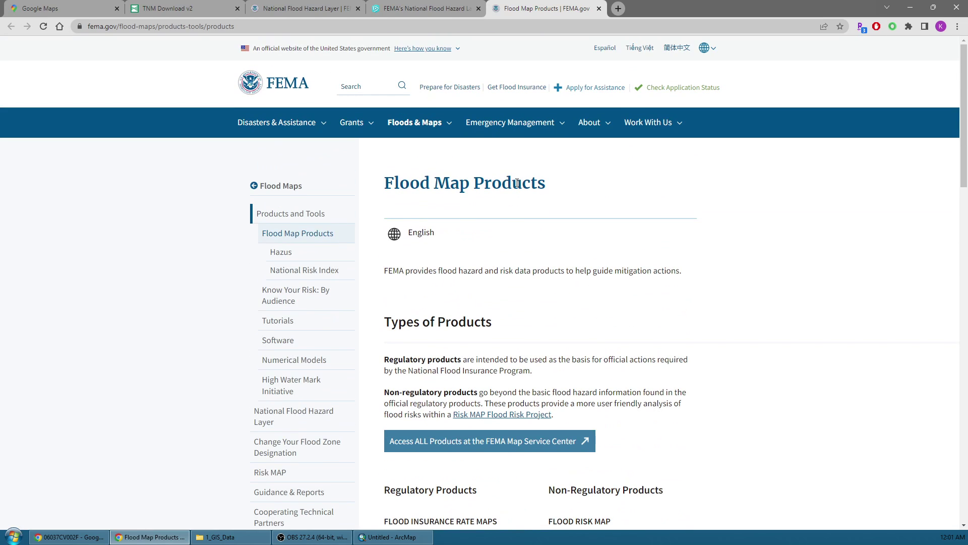
pyautogui.click(452, 444)
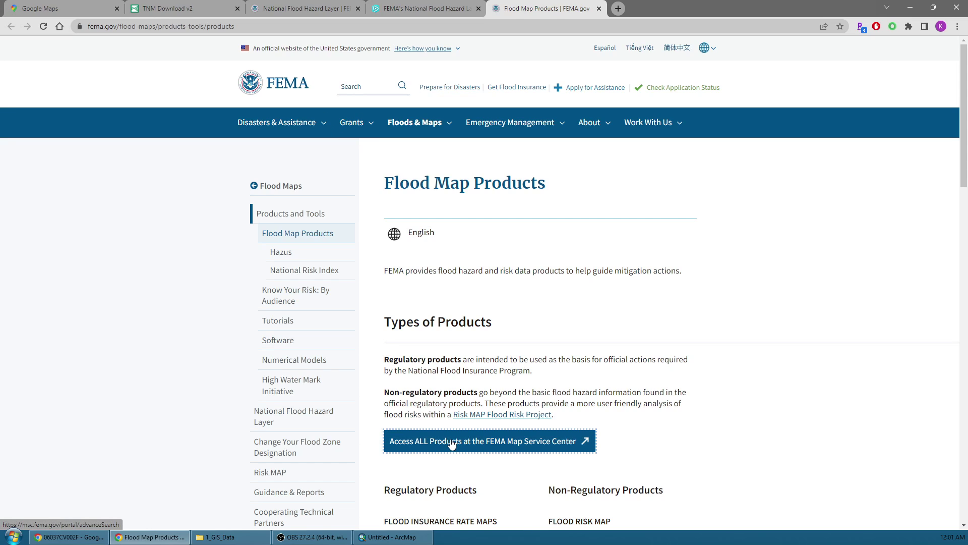
# Step: Set the product search jurisdiction to the state of California and Los Angeles County
pyautogui.click(371, 179)
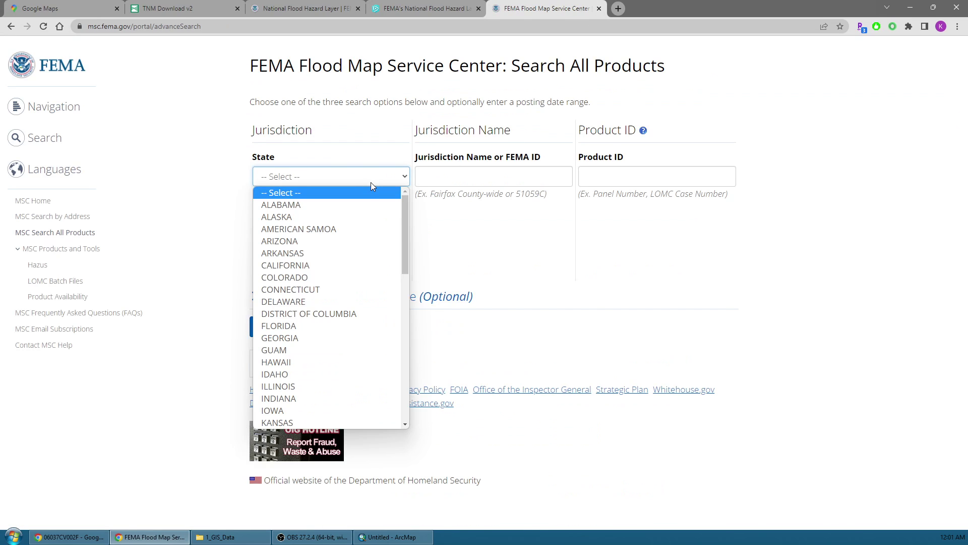
pyautogui.click(333, 266)
pyautogui.click(354, 219)
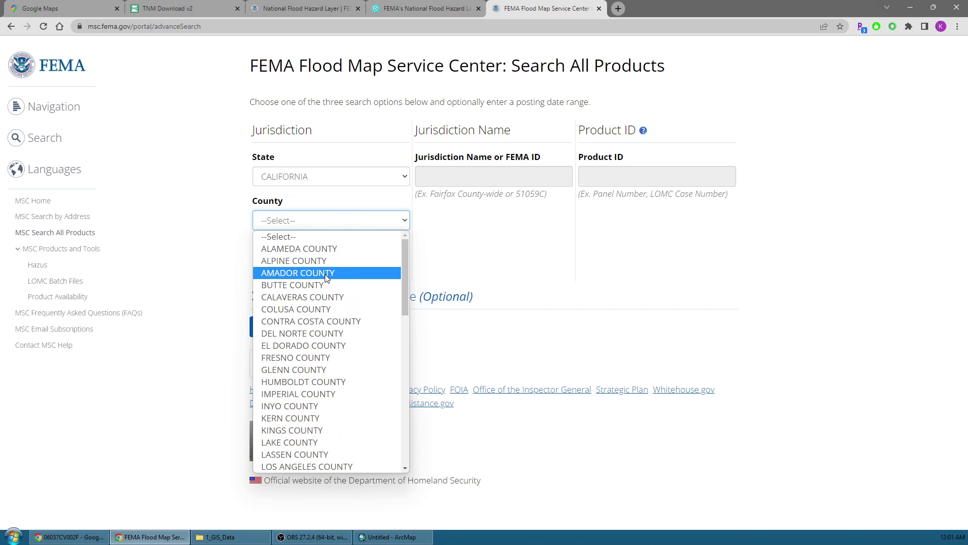
pyautogui.scroll(-13, 322, 312)
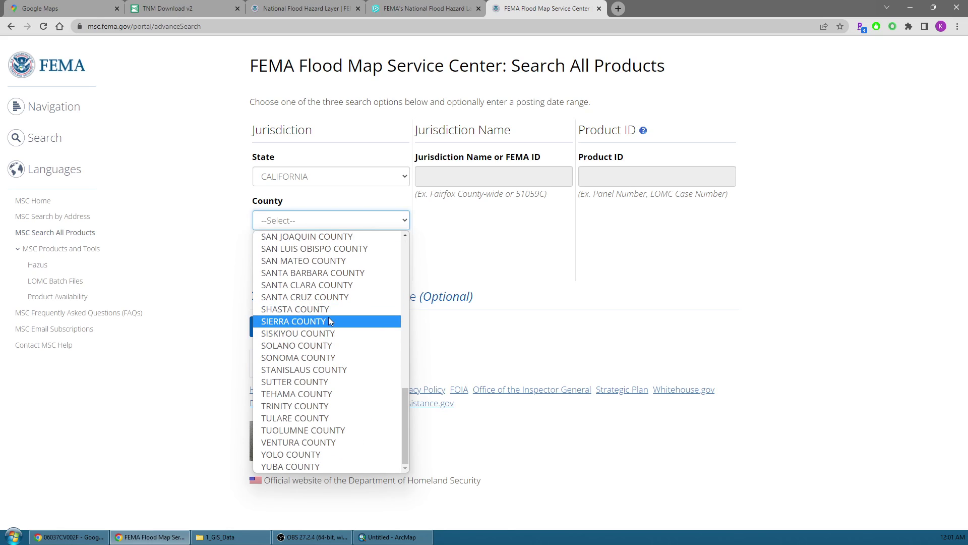
pyautogui.scroll(2, 333, 294)
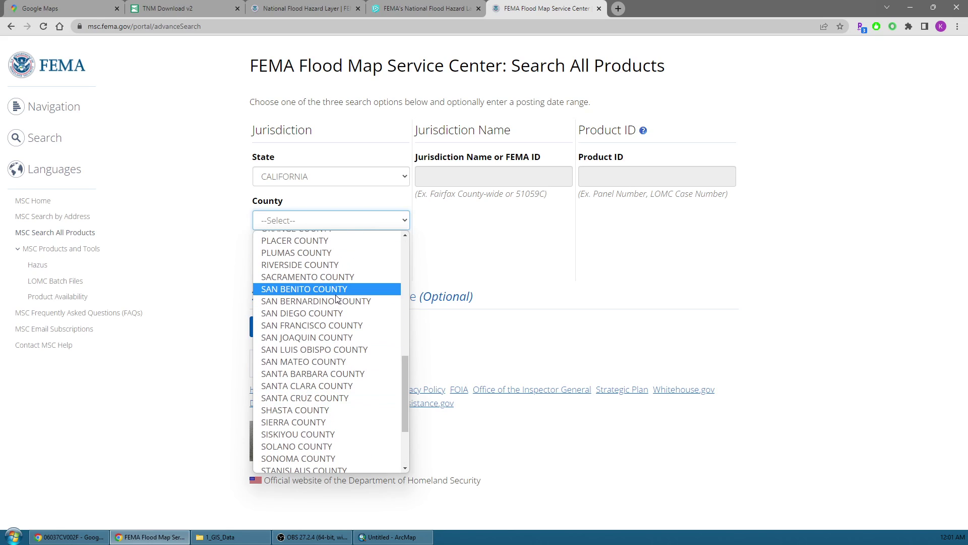
pyautogui.scroll(5, 340, 297)
pyautogui.scroll(-10, 343, 319)
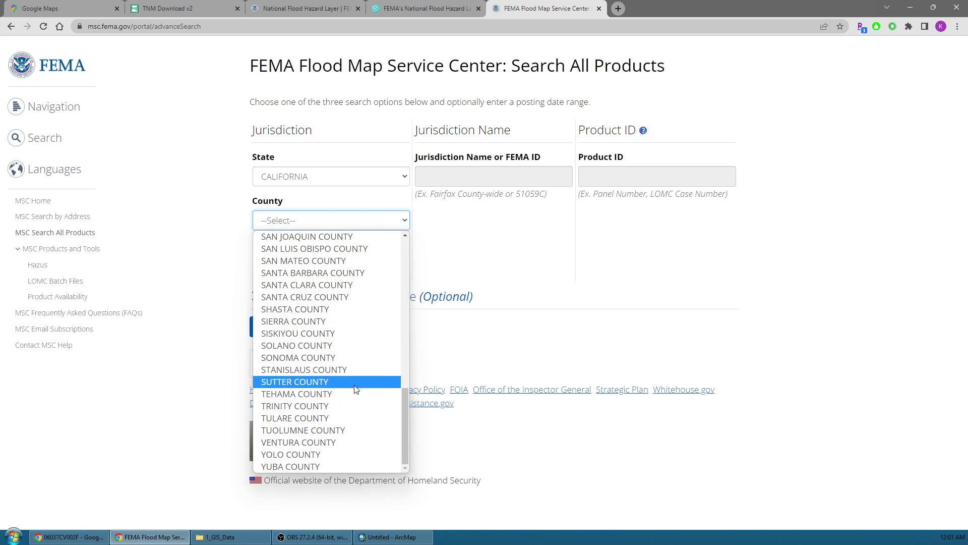
pyautogui.scroll(5, 339, 348)
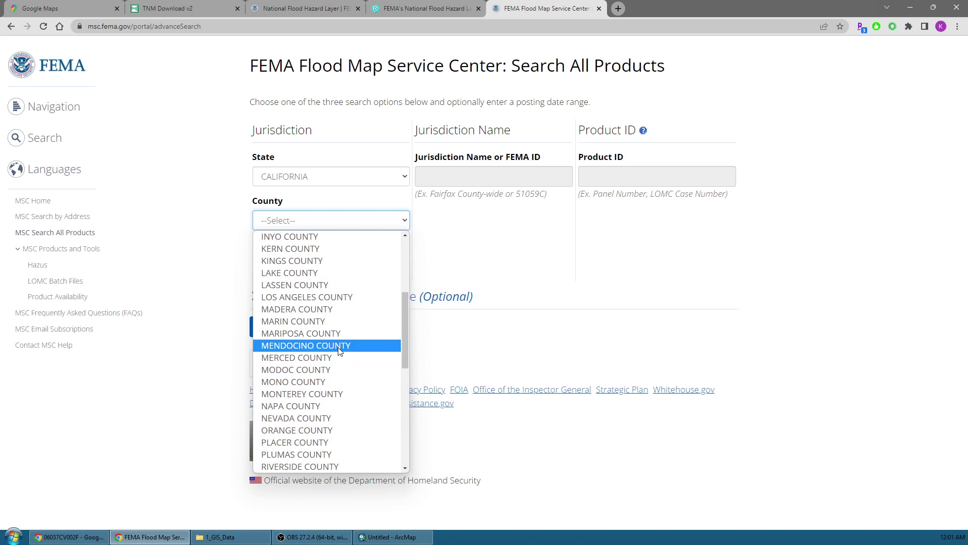
pyautogui.click(341, 295)
# Step: Search all products for the community Long Beach, City of, and expand the effective products in the results
pyautogui.click(350, 266)
pyautogui.scroll(-10, 364, 362)
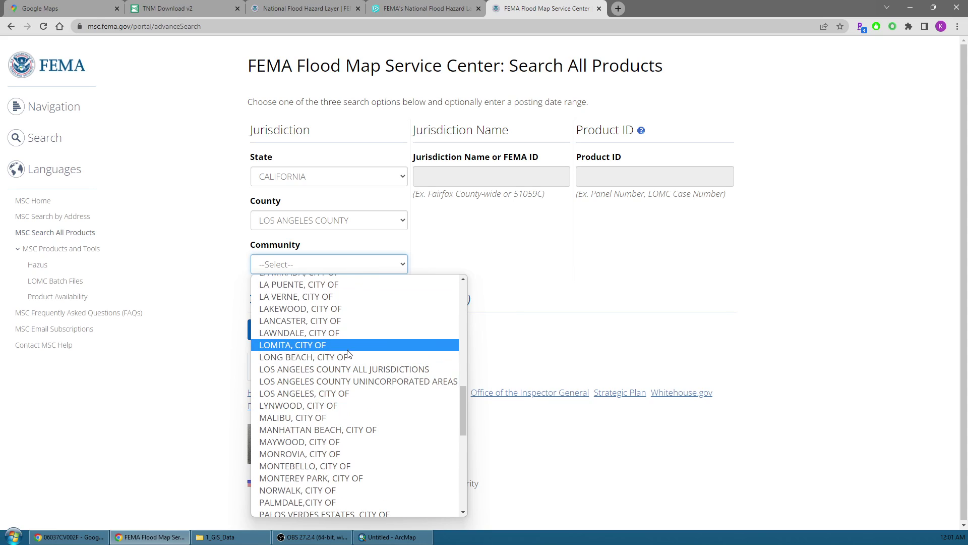
pyautogui.click(347, 358)
pyautogui.click(267, 329)
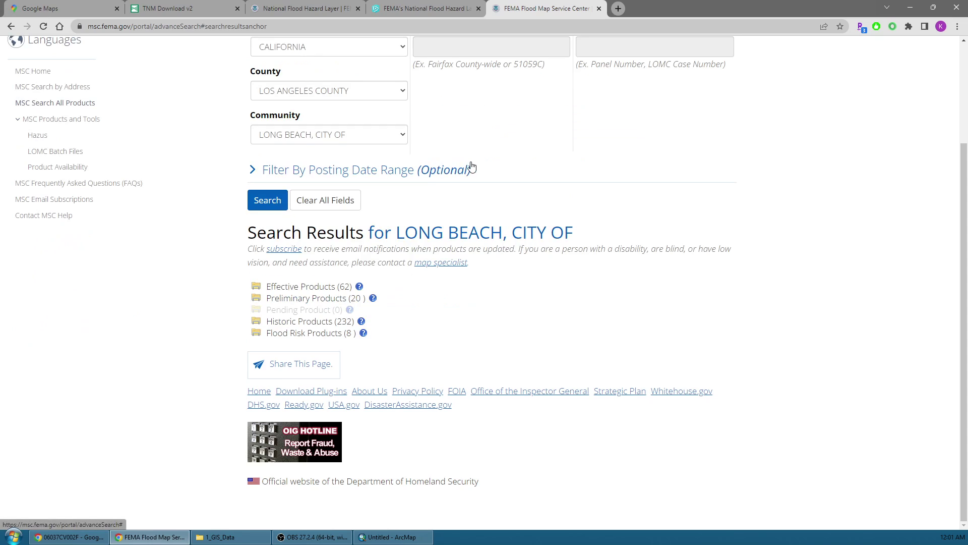
pyautogui.click(321, 287)
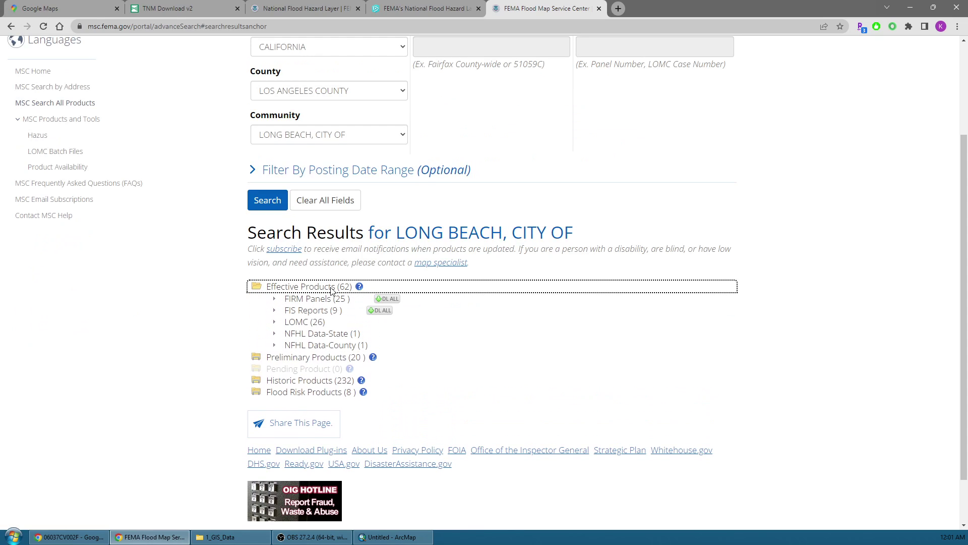
# Step: Try to download the county-level NFHL data product NFHL_06037C and close the page it opens
pyautogui.click(335, 336)
pyautogui.click(334, 334)
pyautogui.click(328, 346)
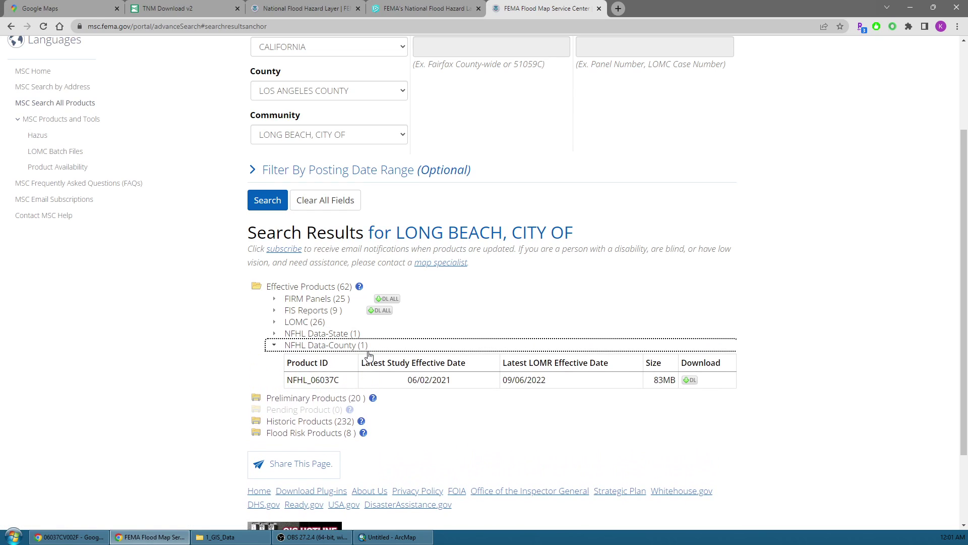
pyautogui.click(691, 380)
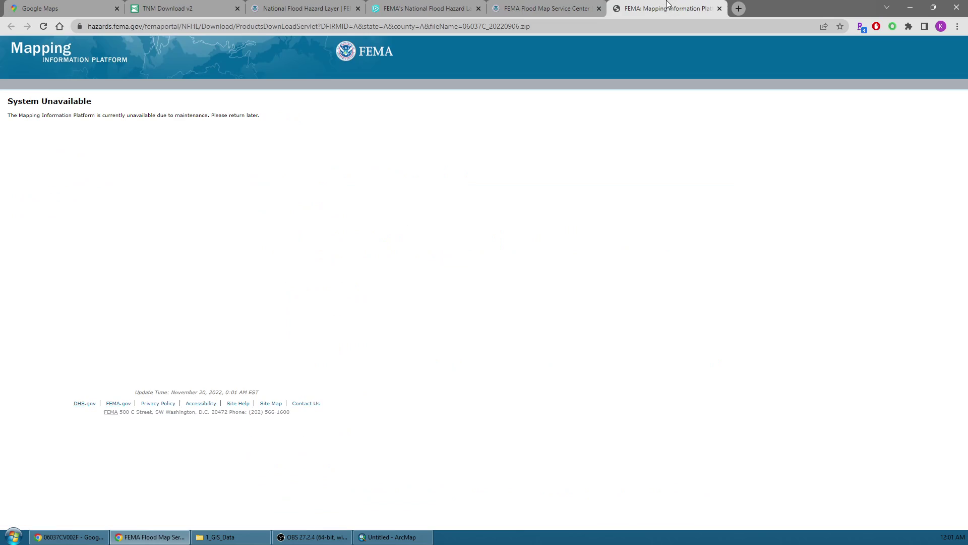
pyautogui.moveTo(276, 123); pyautogui.dragTo(6, 100)
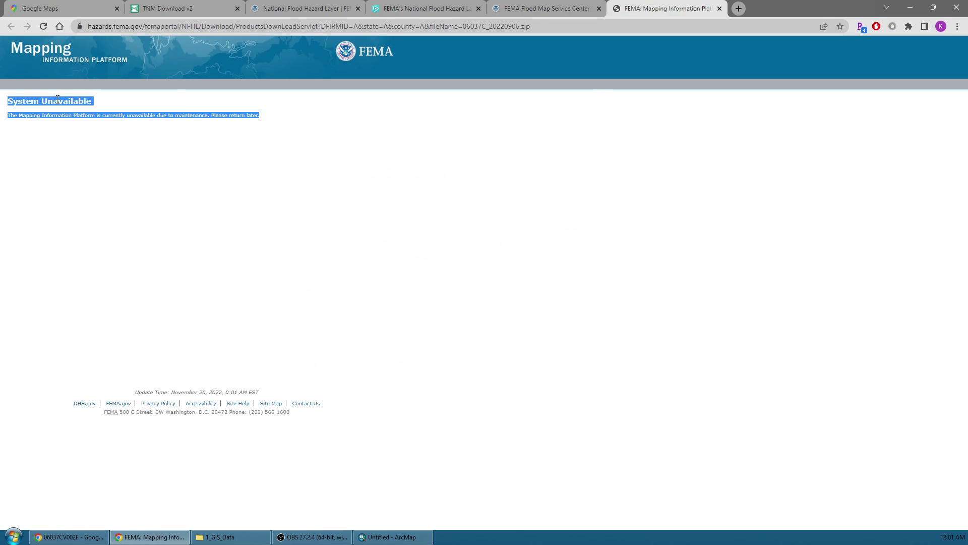
pyautogui.click(581, 11)
pyautogui.middleClick(673, 6)
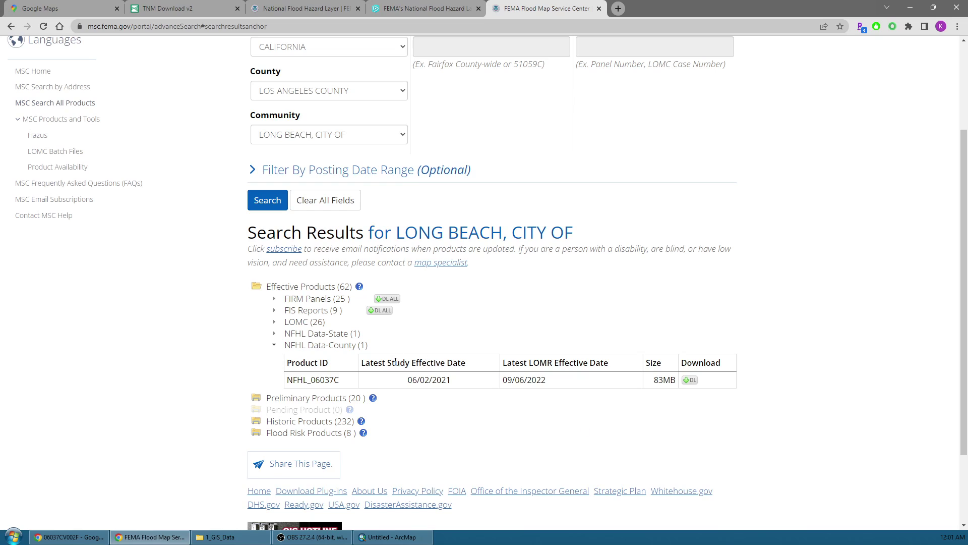
# Step: Collapse the county NFHL data, check the FIRM panels list briefly, and open FIS report 06037CV002F
pyautogui.click(274, 346)
pyautogui.click(321, 302)
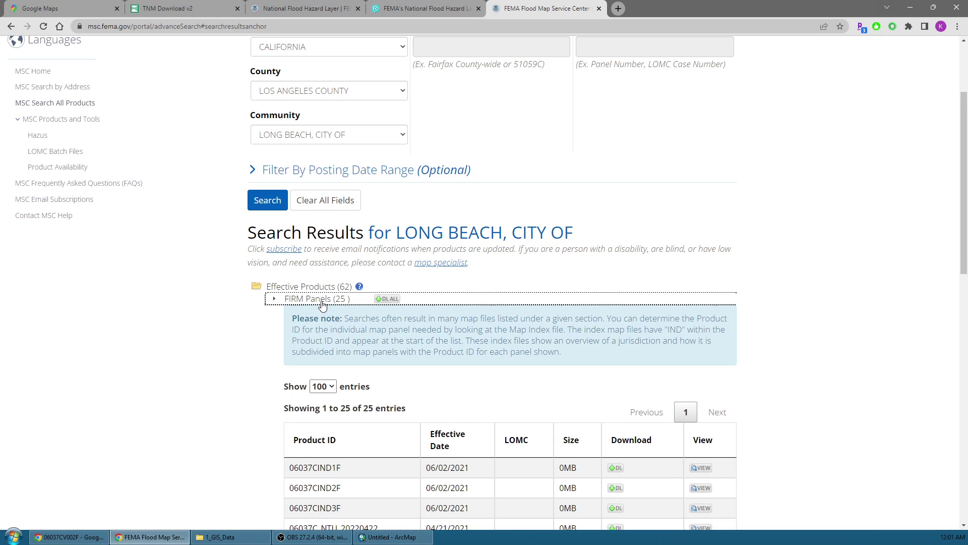
pyautogui.click(322, 300)
pyautogui.click(318, 311)
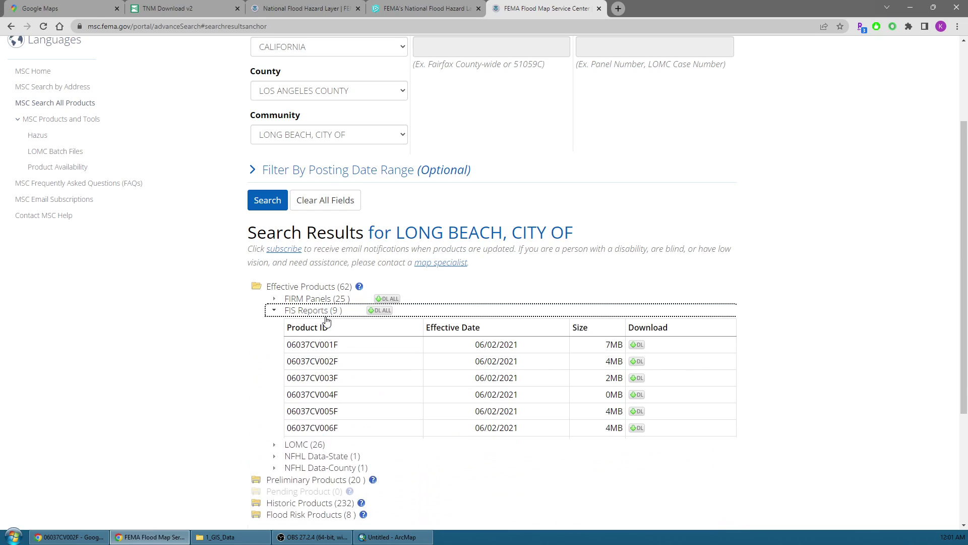
pyautogui.click(637, 362)
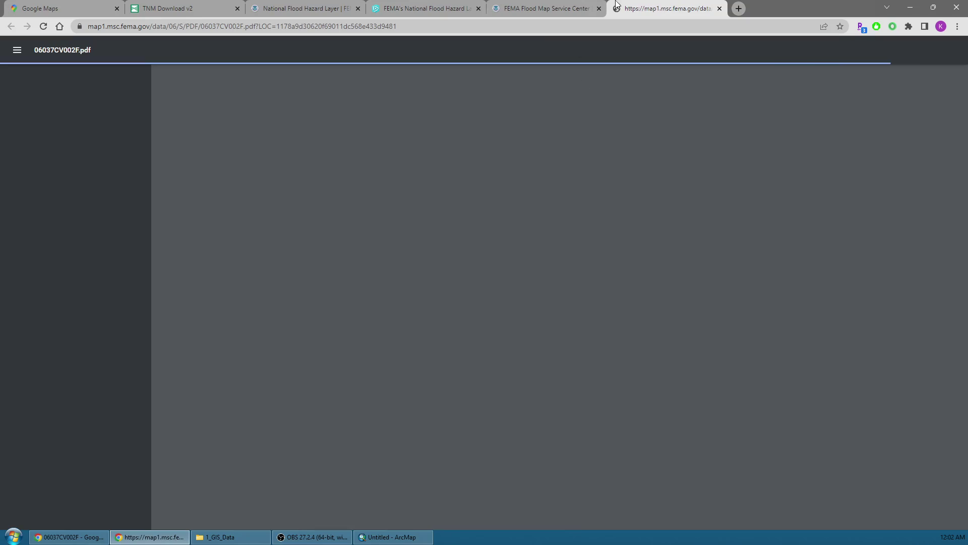
# Step: Examine the Figure 9 transect location map near Alamitos Bay in the FIS report, checking the area against the NFHL Viewer
pyautogui.scroll(-10, 606, 266)
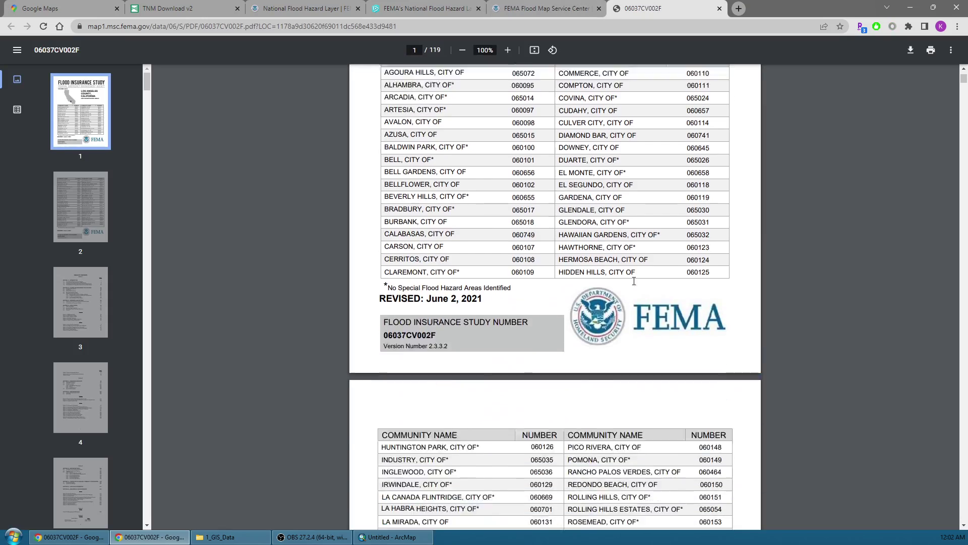
pyautogui.moveTo(964, 83); pyautogui.dragTo(919, 509)
pyautogui.scroll(-3, 613, 384)
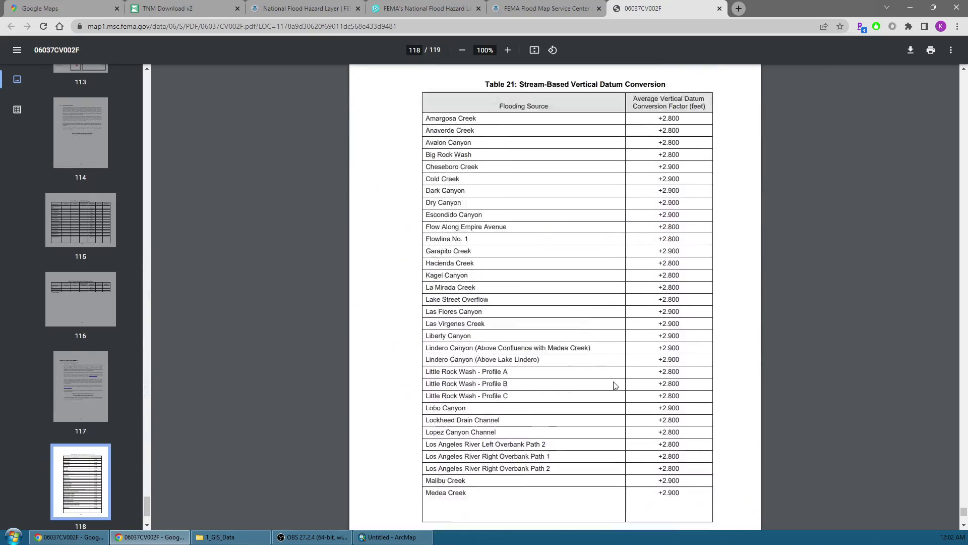
pyautogui.scroll(10, 614, 385)
pyautogui.click(433, 6)
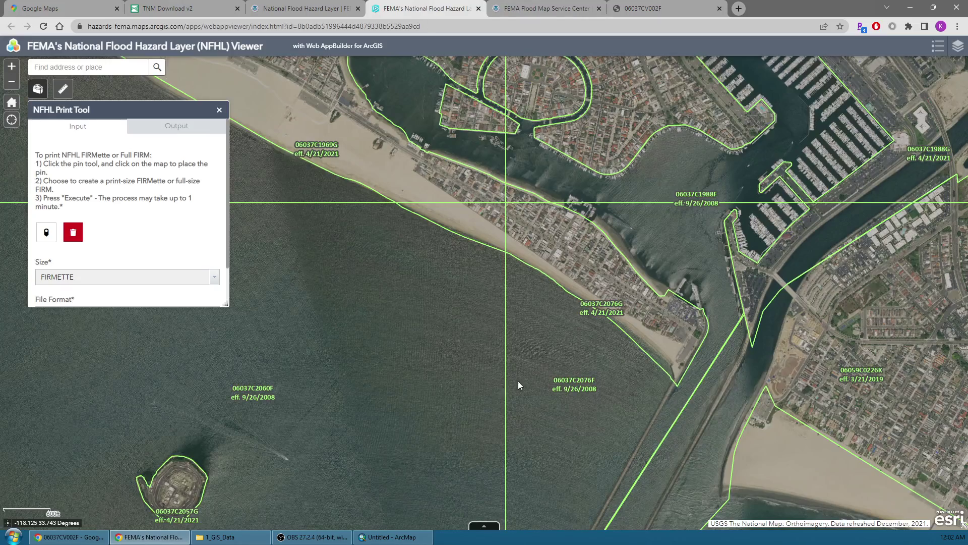
pyautogui.click(619, 6)
pyautogui.scroll(10, 620, 370)
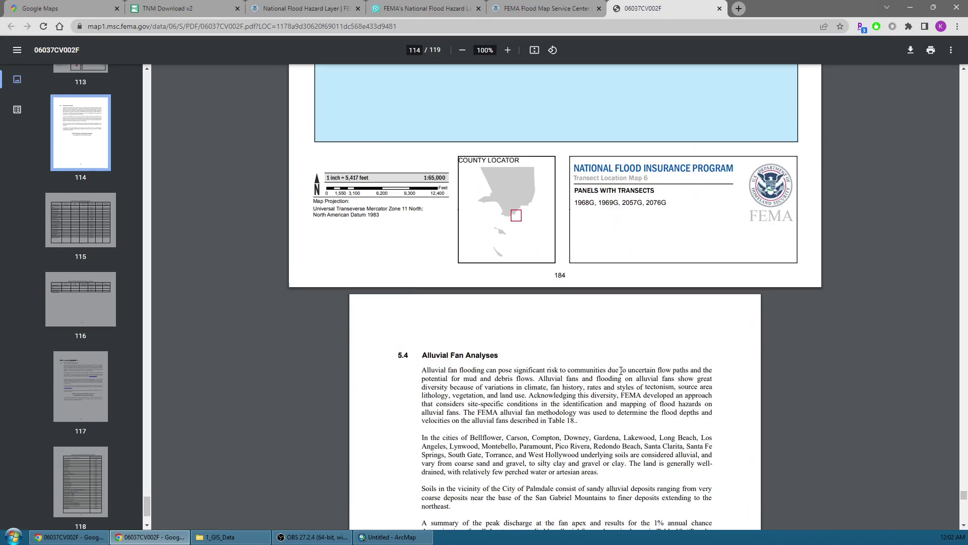
pyautogui.scroll(12, 620, 371)
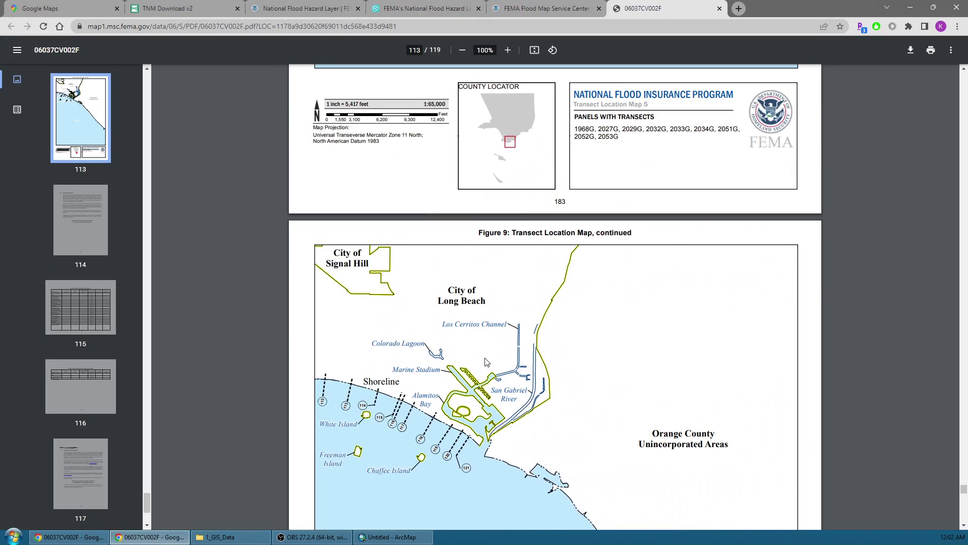
pyautogui.scroll(-3, 450, 421)
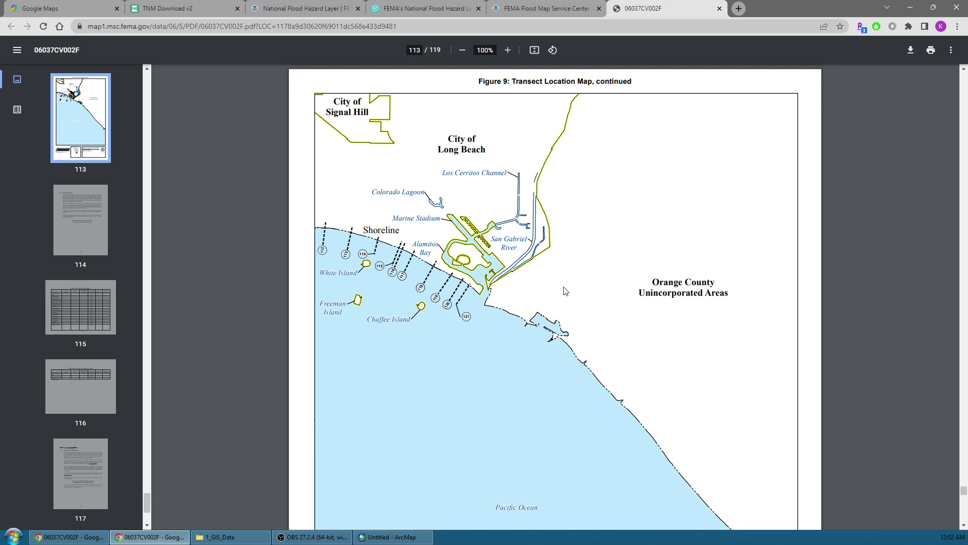
# Step: Locate coastal transects 119, 120 and 121 in Table 17, Coastal Transect Parameters, of the FIS report
pyautogui.scroll(9, 566, 291)
pyautogui.moveTo(963, 486); pyautogui.dragTo(962, 453)
pyautogui.scroll(-6, 660, 422)
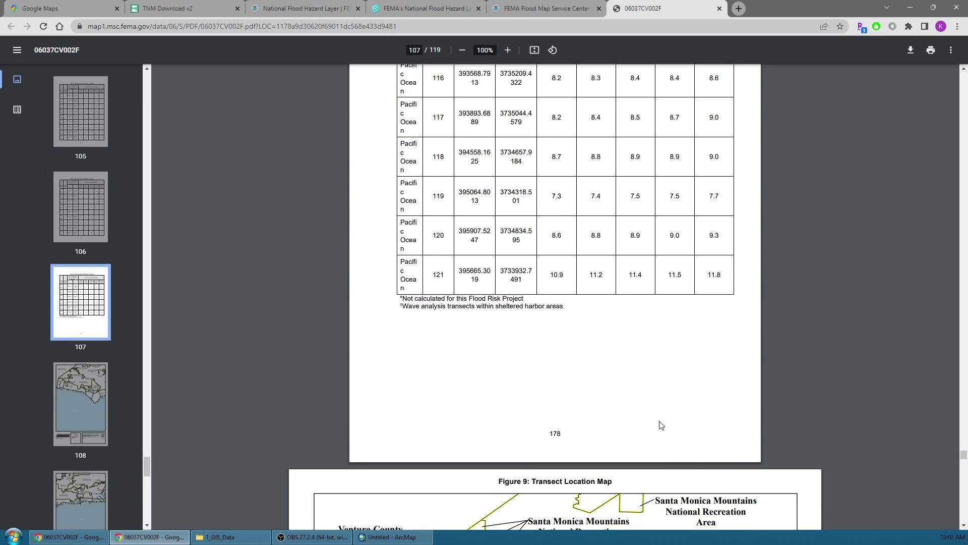
pyautogui.moveTo(432, 231); pyautogui.dragTo(474, 233)
pyautogui.moveTo(431, 274); pyautogui.dragTo(458, 272)
pyautogui.moveTo(432, 194); pyautogui.dragTo(459, 194)
pyautogui.scroll(4, 676, 242)
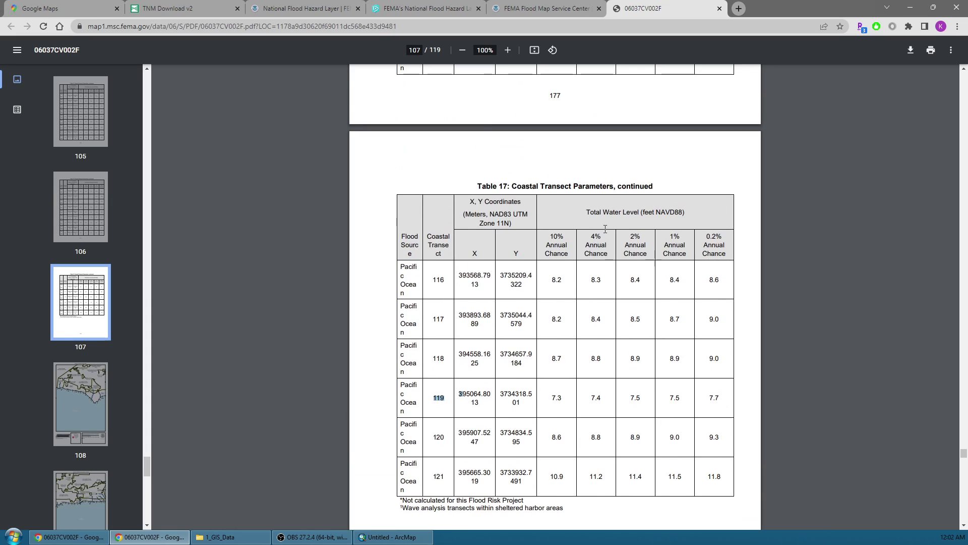
# Step: Examine Table 17's 1% annual chance water levels, the footnote on sheltered harbor transects, and the water level units and datum
pyautogui.moveTo(667, 245); pyautogui.dragTo(674, 355)
pyautogui.click(671, 460)
pyautogui.doubleClick(676, 476)
pyautogui.scroll(-2, 676, 472)
pyautogui.moveTo(565, 407); pyautogui.dragTo(400, 403)
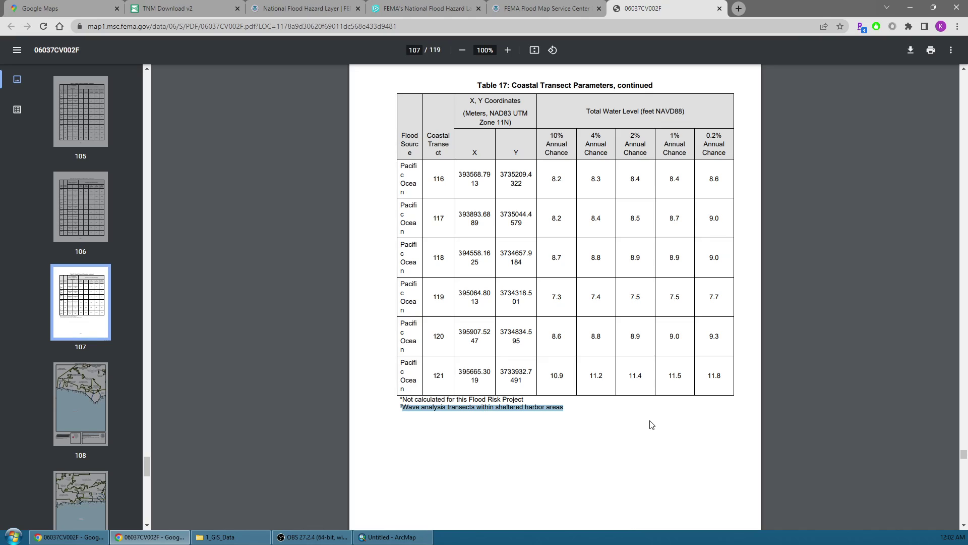
pyautogui.moveTo(656, 109); pyautogui.dragTo(679, 111)
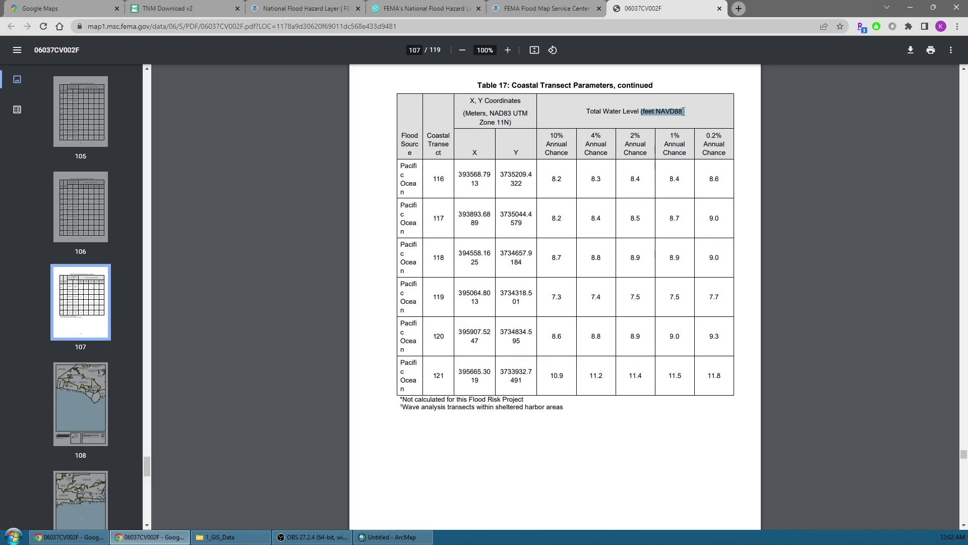
pyautogui.click(645, 109)
# Step: Check the coordinate system noted in Table 17 and copy the 1% annual chance total water level of transect 121
pyautogui.moveTo(670, 374); pyautogui.dragTo(684, 375)
pyautogui.moveTo(491, 113); pyautogui.dragTo(515, 113)
pyautogui.moveTo(667, 372); pyautogui.dragTo(687, 379)
pyautogui.hotkey('ctrl', 'c')
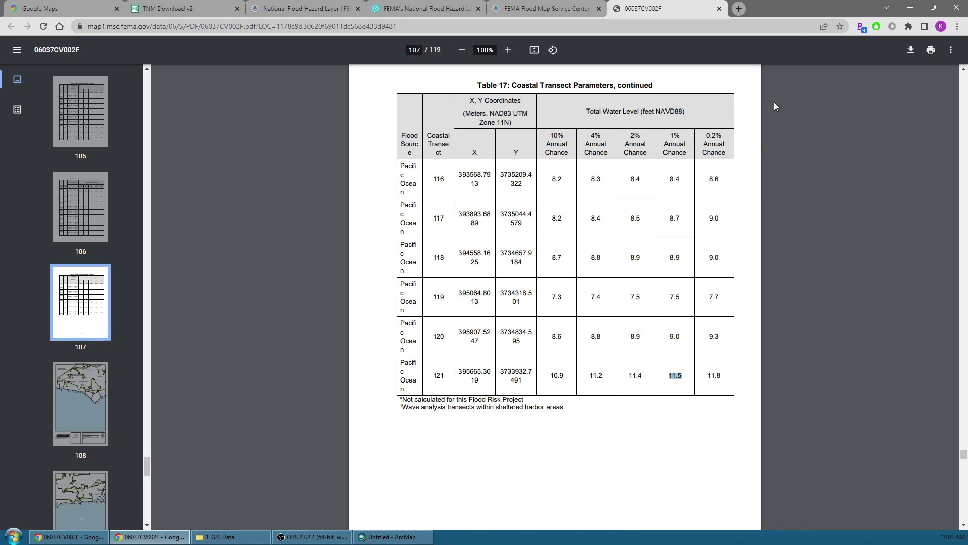
# Step: Convert the copied water level of 11.5 ft to meters with a Google search in a new tab
pyautogui.click(739, 9)
pyautogui.hotkey('ctrl', 'v')
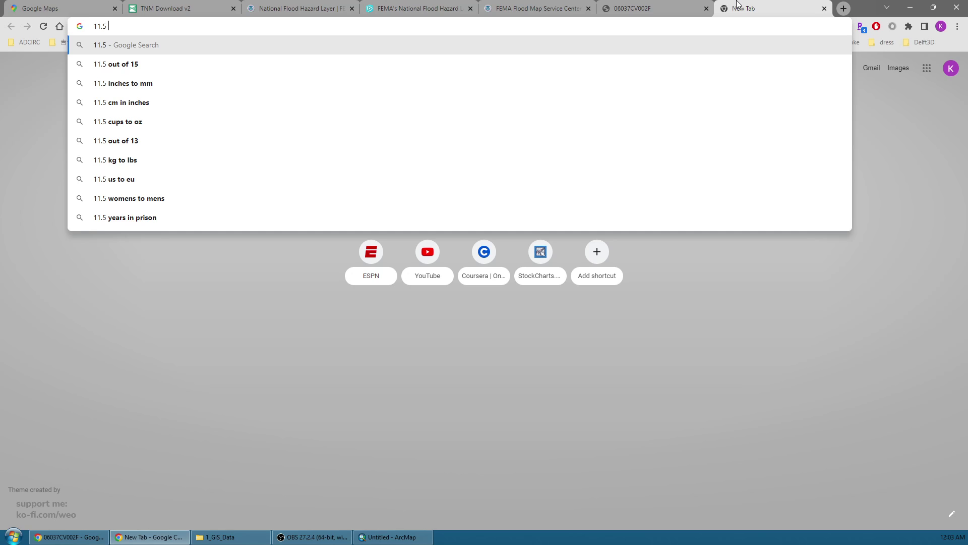
pyautogui.write('ft')
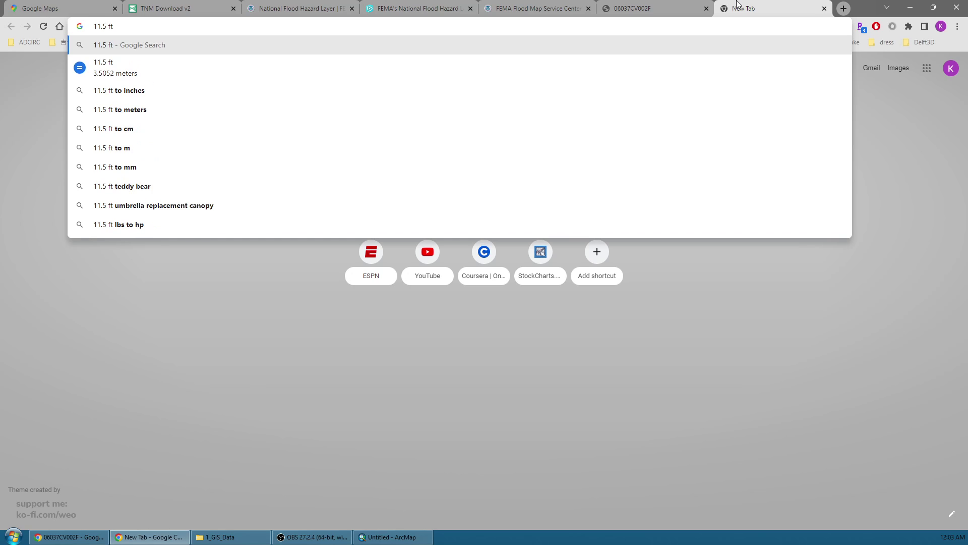
pyautogui.write(' meter')
pyautogui.press('Return')
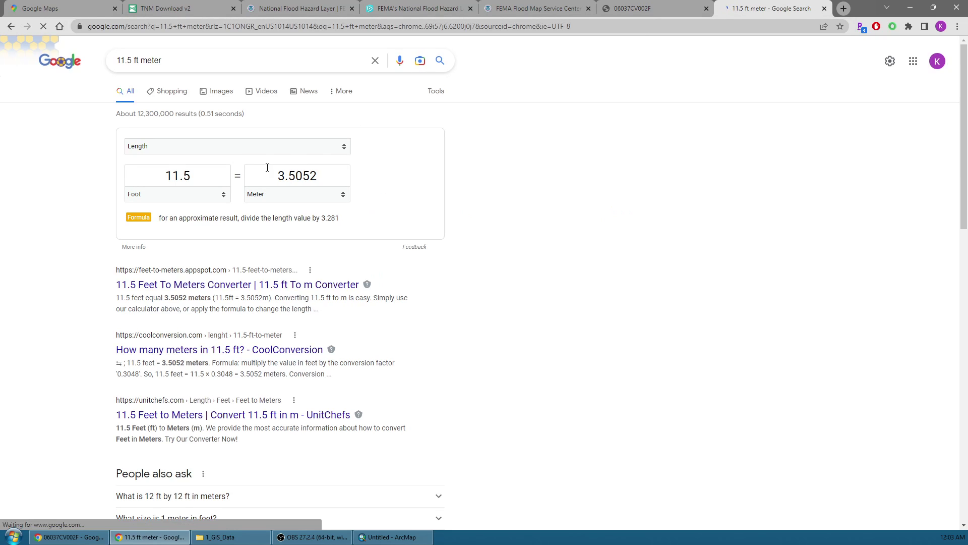
pyautogui.moveTo(268, 168); pyautogui.dragTo(319, 175)
pyautogui.click(353, 160)
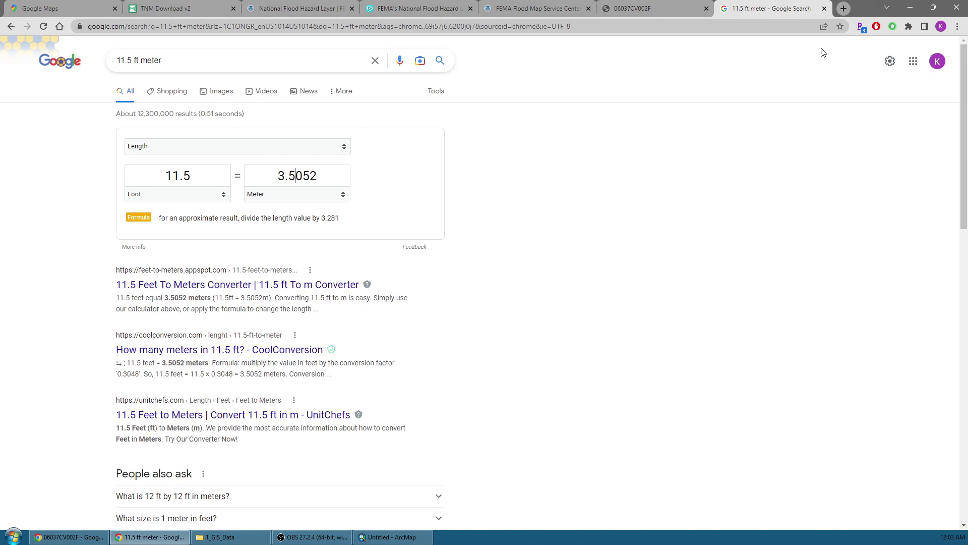
# Step: Switch to ArcMap and search the geoprocessing tools for "contour"
pyautogui.click(910, 7)
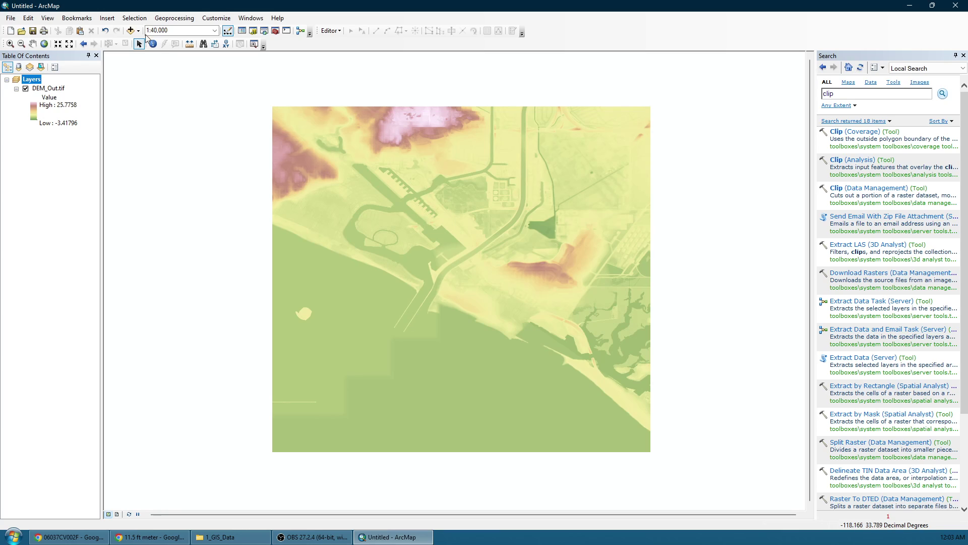
pyautogui.click(964, 56)
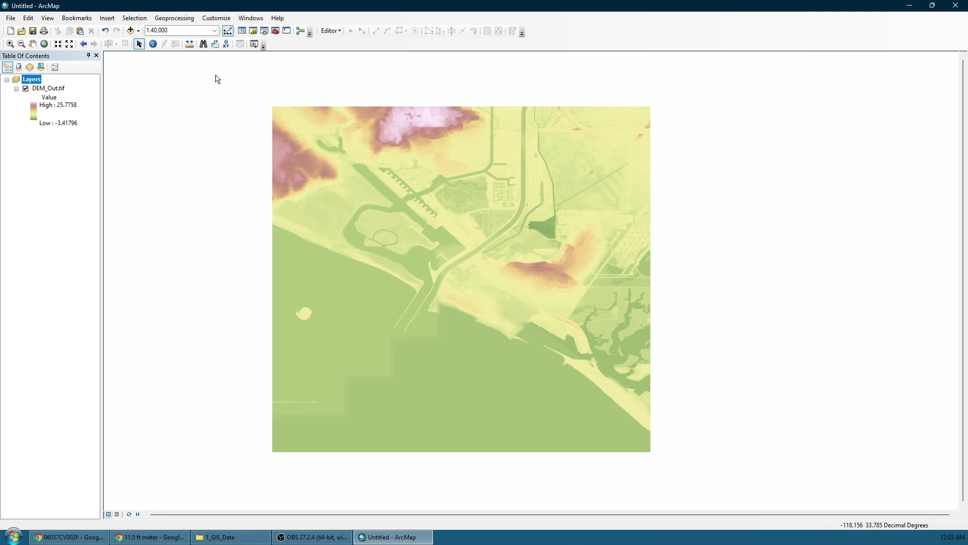
pyautogui.click(264, 31)
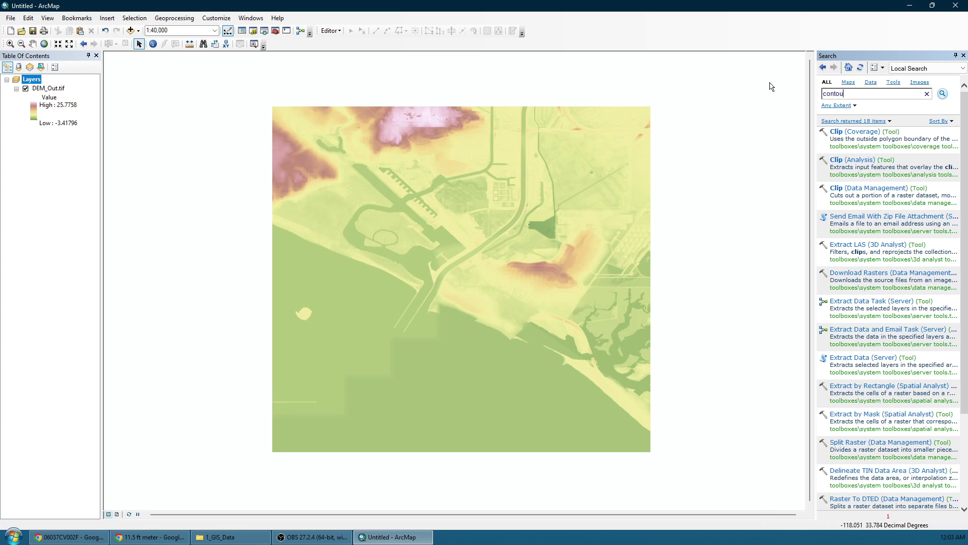
pyautogui.write('contour')
pyautogui.press('Return')
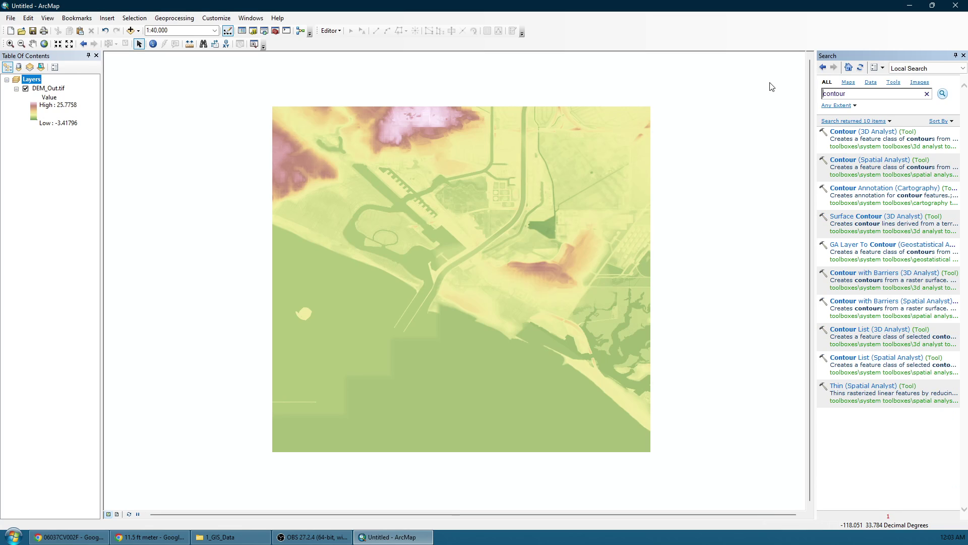
# Step: Open the Spatial Analyst Contour tool and set DEM_Out.tif as its input raster
pyautogui.click(880, 160)
pyautogui.click(627, 154)
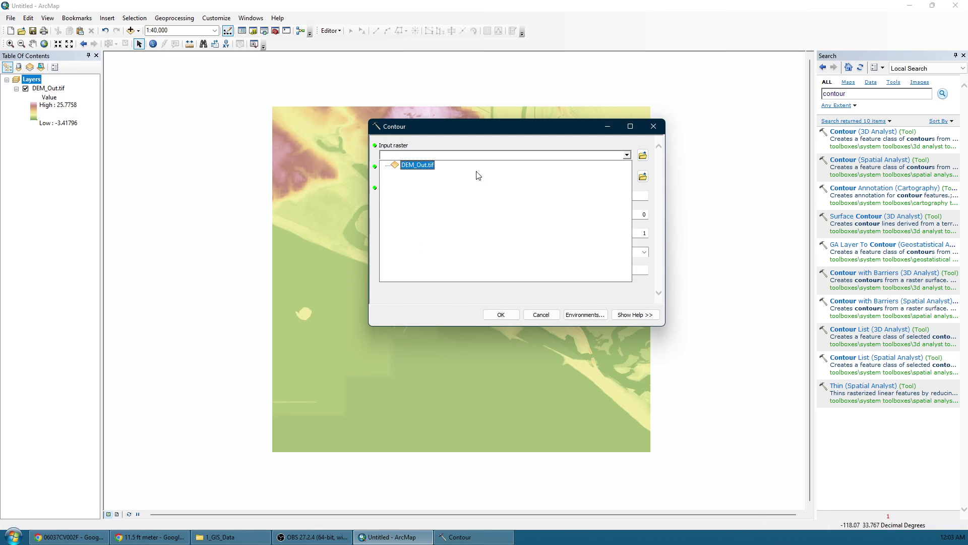
pyautogui.click(429, 166)
# Step: Set the contour output feature class to Contour_100yr in the 3_Flood_Analysis\1_Contour folder
pyautogui.click(642, 176)
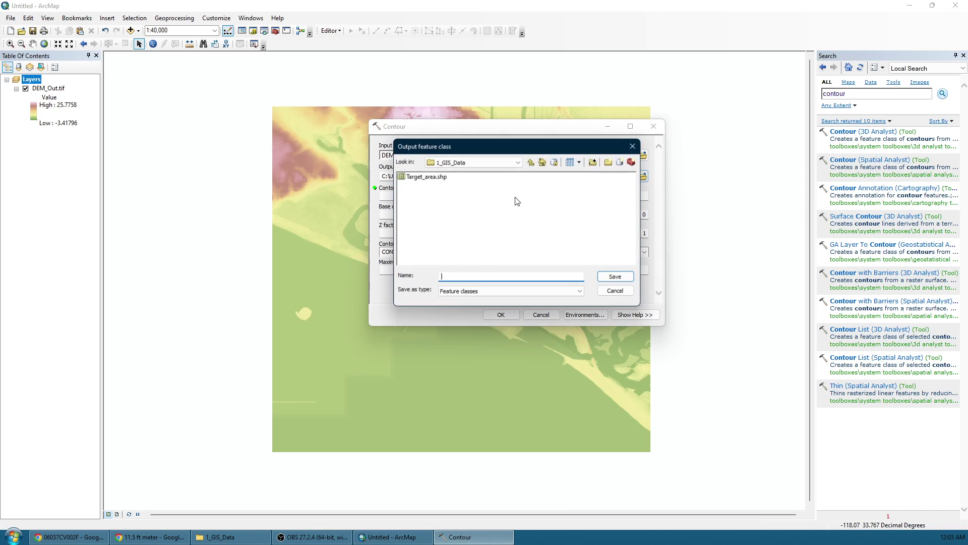
pyautogui.click(531, 162)
pyautogui.doubleClick(426, 184)
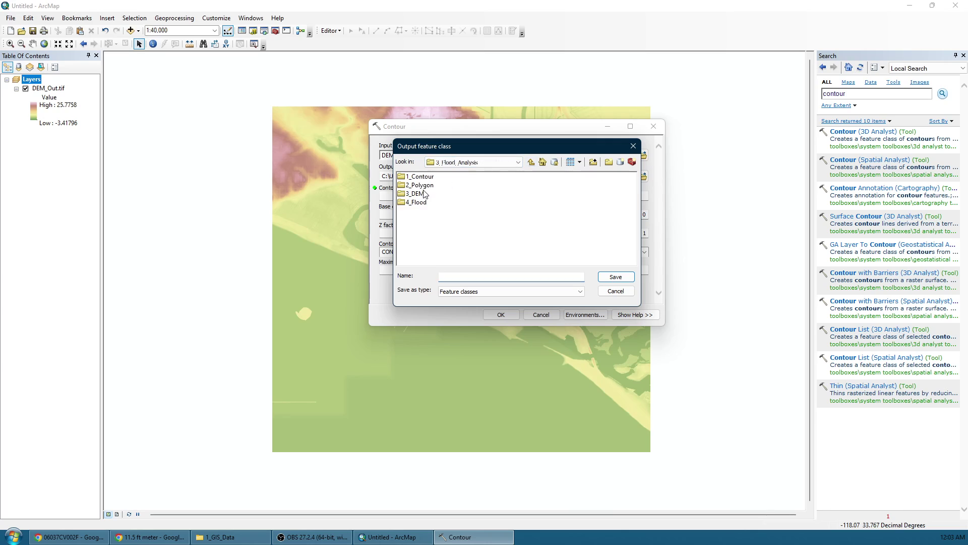
pyautogui.doubleClick(419, 176)
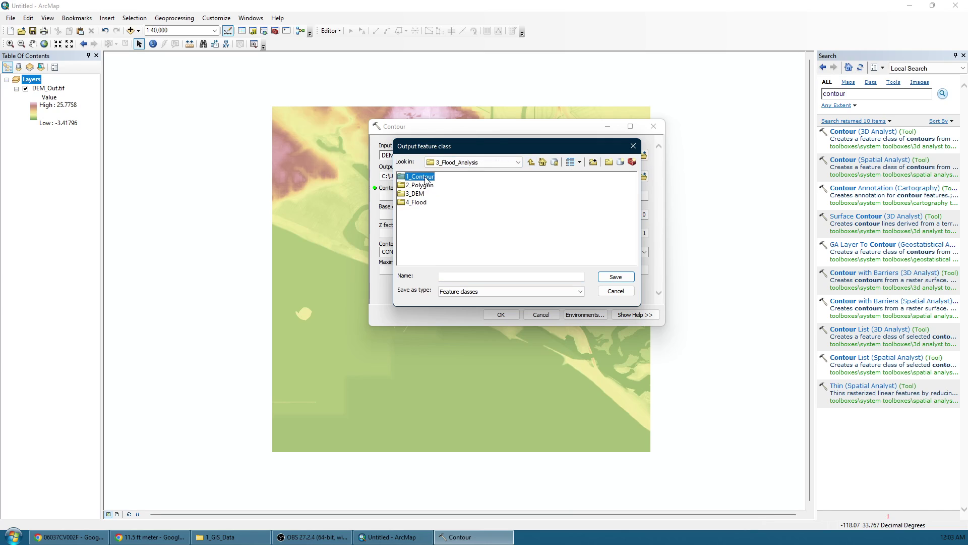
pyautogui.click(531, 162)
pyautogui.doubleClick(431, 177)
pyautogui.click(483, 276)
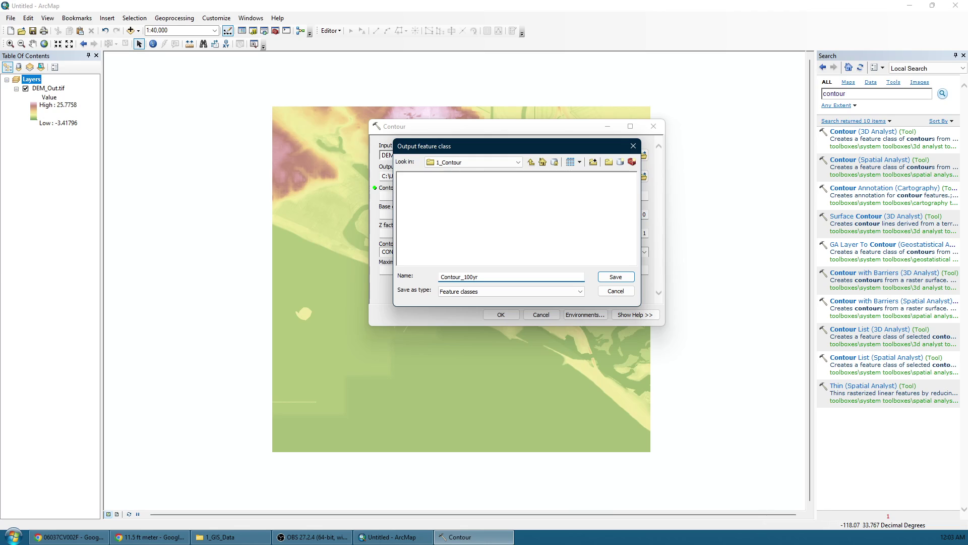
pyautogui.click(614, 280)
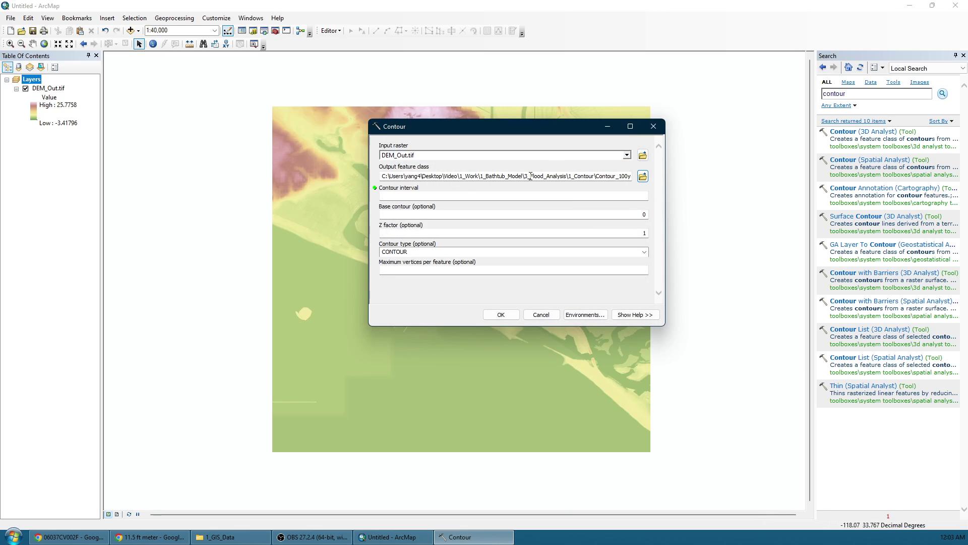
# Step: Set the contour interval to 1000000 and the base contour to 3.5, and run the Contour tool
pyautogui.click(626, 196)
pyautogui.moveTo(642, 215); pyautogui.dragTo(684, 215)
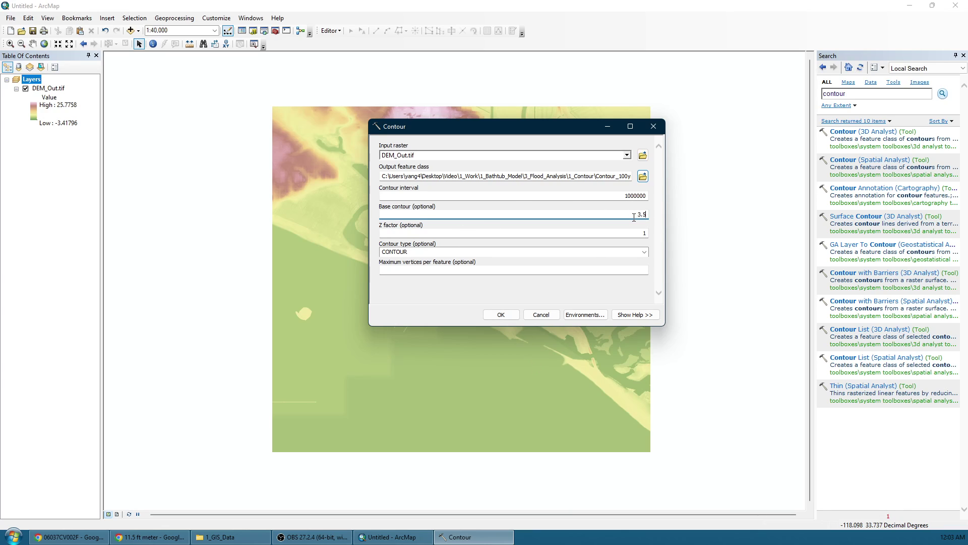
pyautogui.click(489, 315)
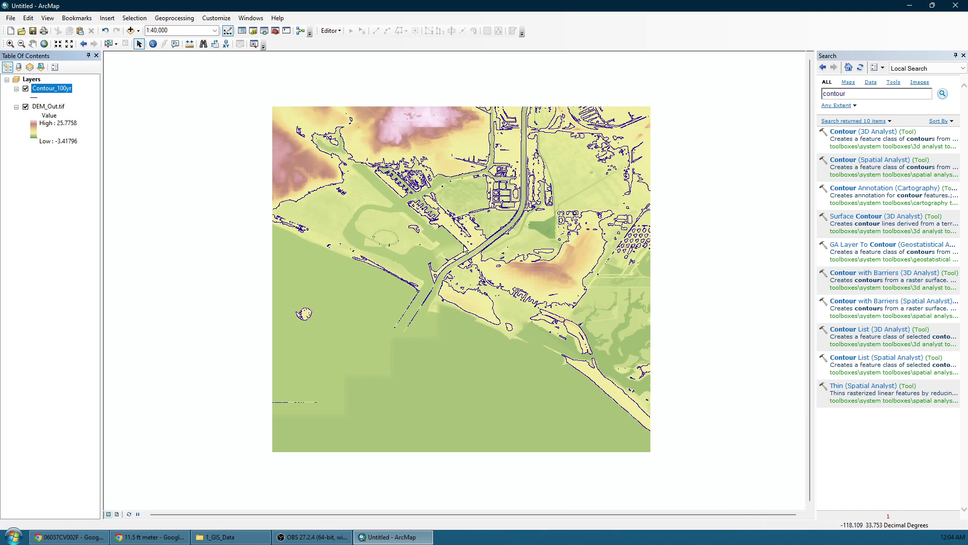
# Step: Identify the DEM pixel value on the high ground in the northwest, and close the results
pyautogui.scroll(1, 361, 253)
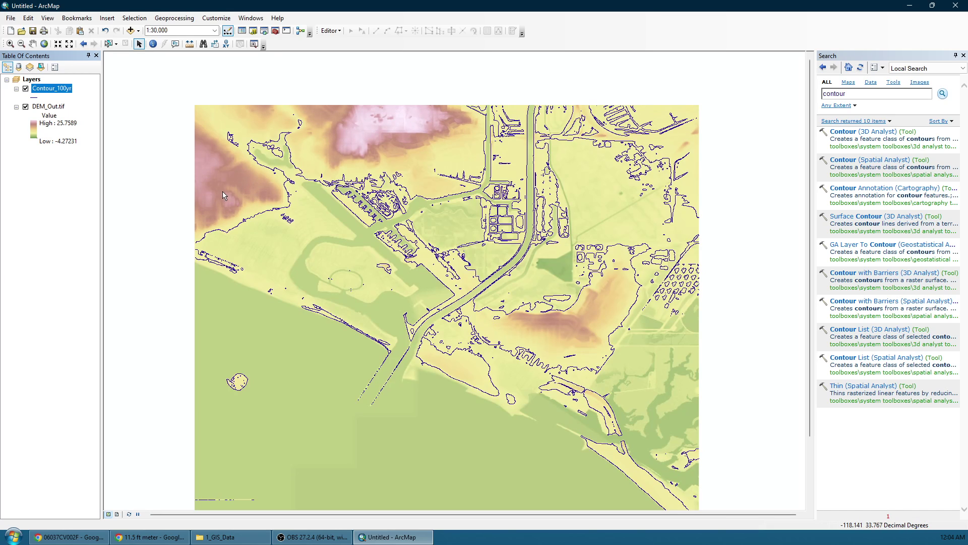
pyautogui.click(153, 44)
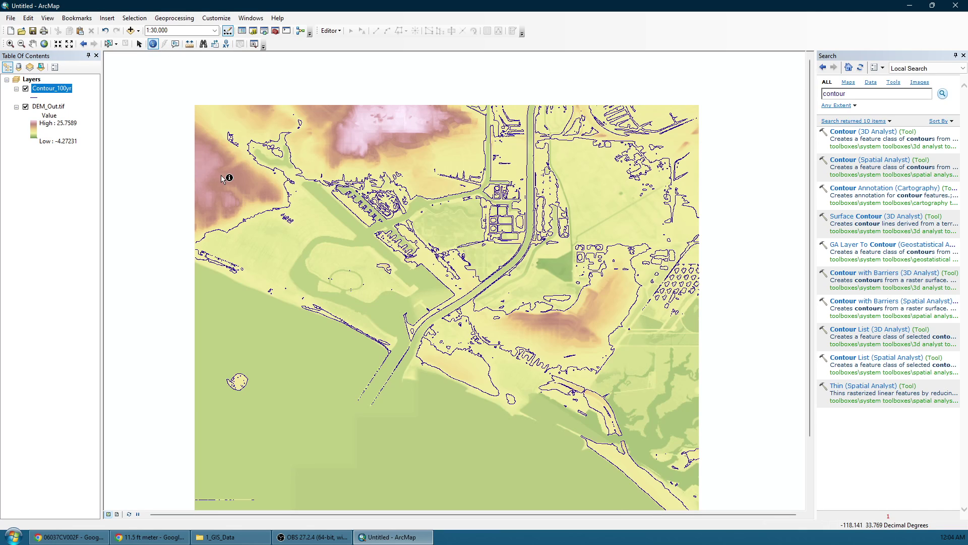
pyautogui.click(222, 177)
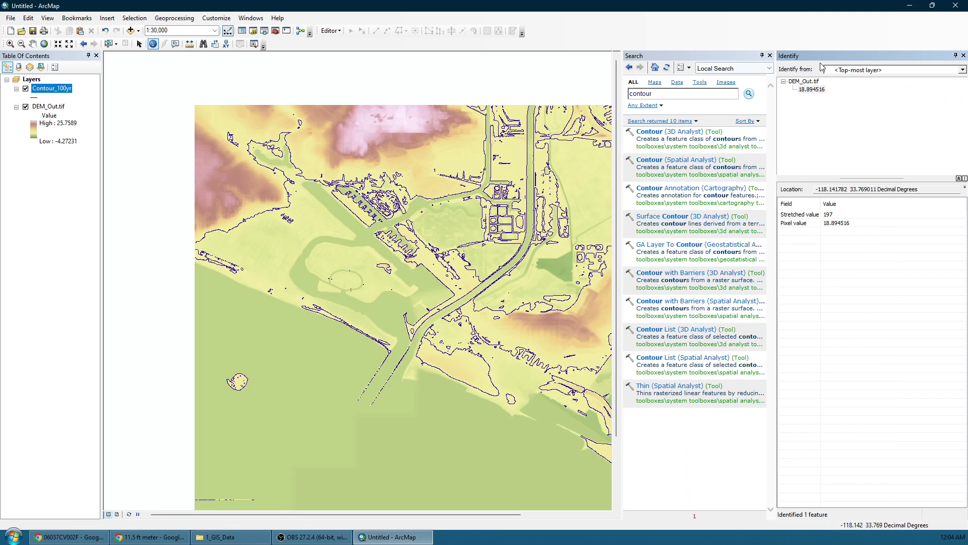
pyautogui.click(963, 55)
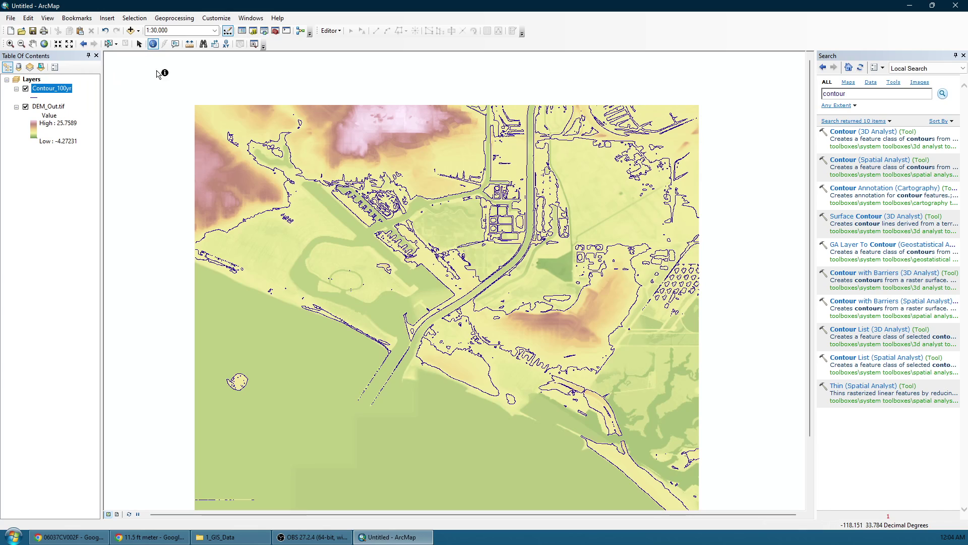
# Step: Start an edit session and select the contour line around the northwestern high ground, followed by the one west of the main river channel
pyautogui.click(331, 30)
pyautogui.click(345, 43)
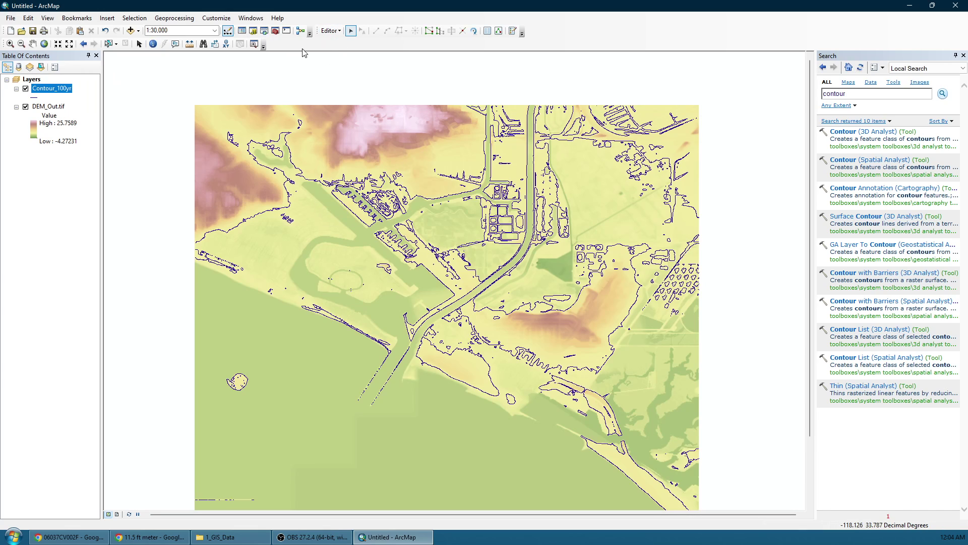
pyautogui.click(257, 218)
pyautogui.scroll(3, 509, 117)
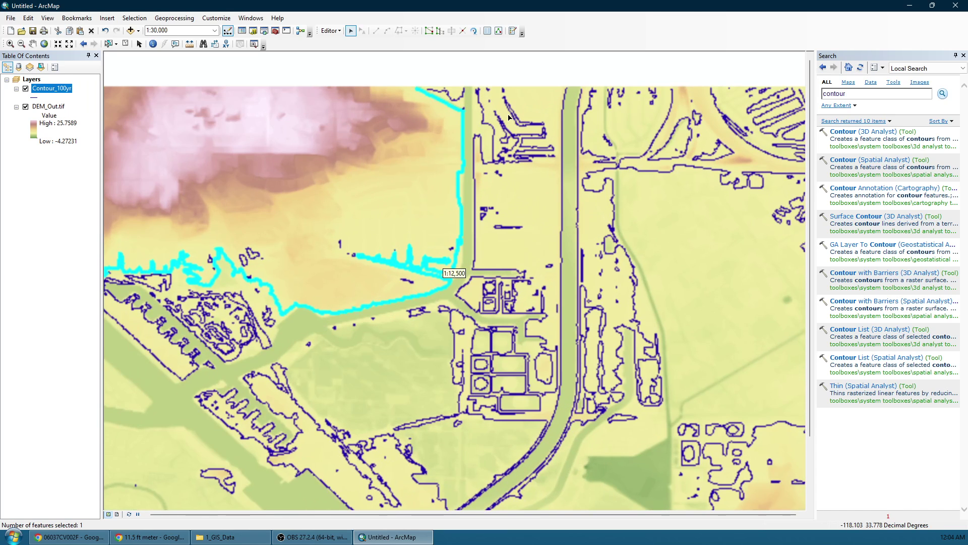
pyautogui.click(483, 117)
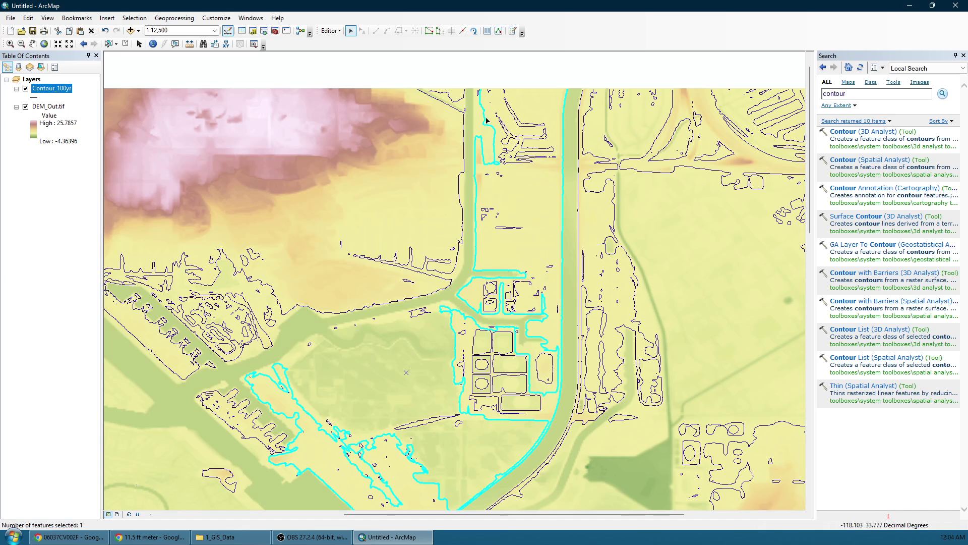
pyautogui.moveTo(511, 294); pyautogui.dragTo(501, 193)
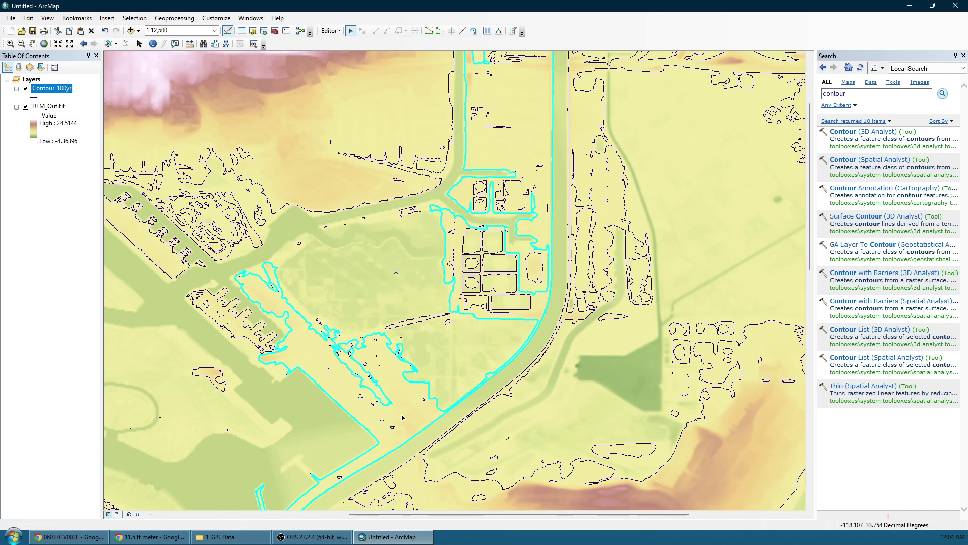
pyautogui.moveTo(503, 371); pyautogui.dragTo(537, 256)
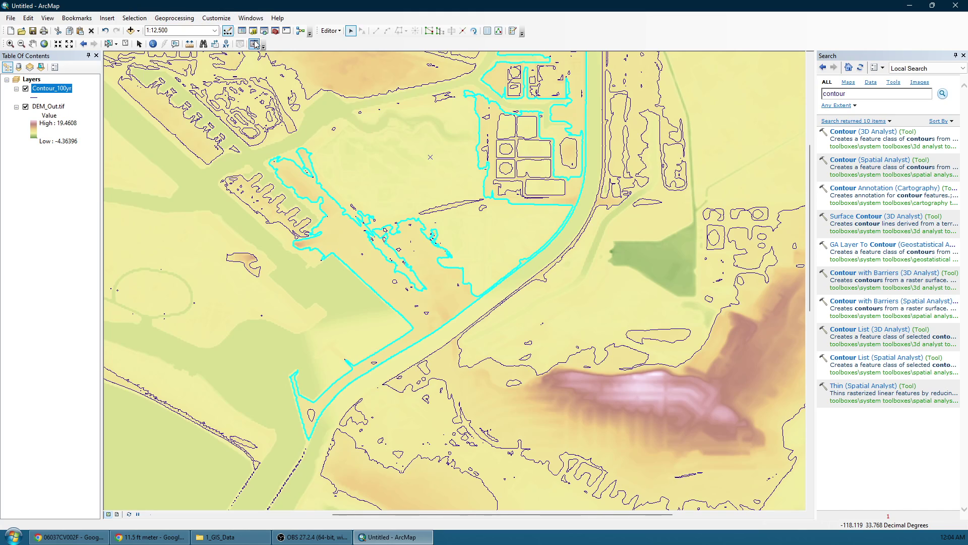
# Step: Identify the DEM pixel value inside the selected contour west of the river channel, and close the results
pyautogui.click(154, 44)
pyautogui.click(439, 295)
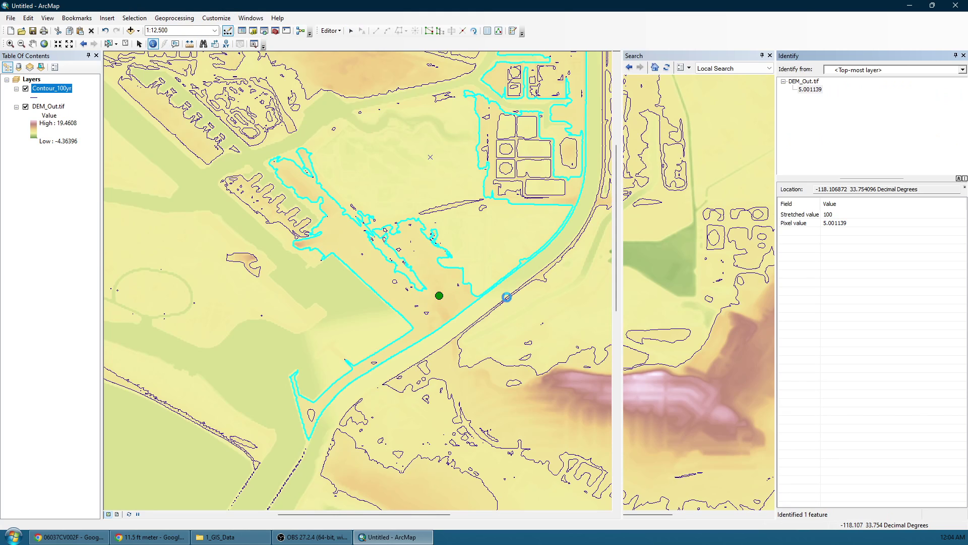
pyautogui.click(964, 55)
# Step: Select the contour lines east of the river channel and in the northeast one at a time to trace their extents
pyautogui.moveTo(454, 147); pyautogui.dragTo(362, 284)
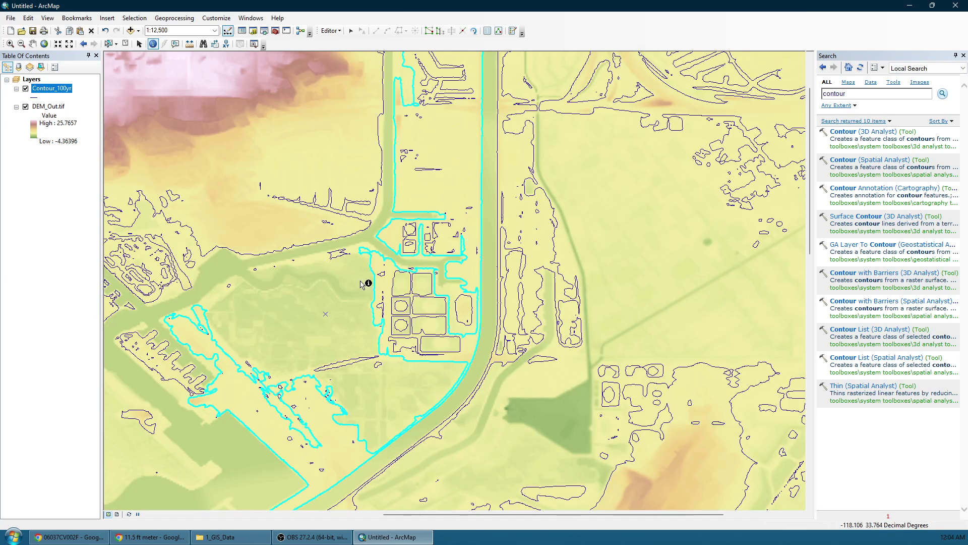
pyautogui.moveTo(407, 202); pyautogui.dragTo(374, 254)
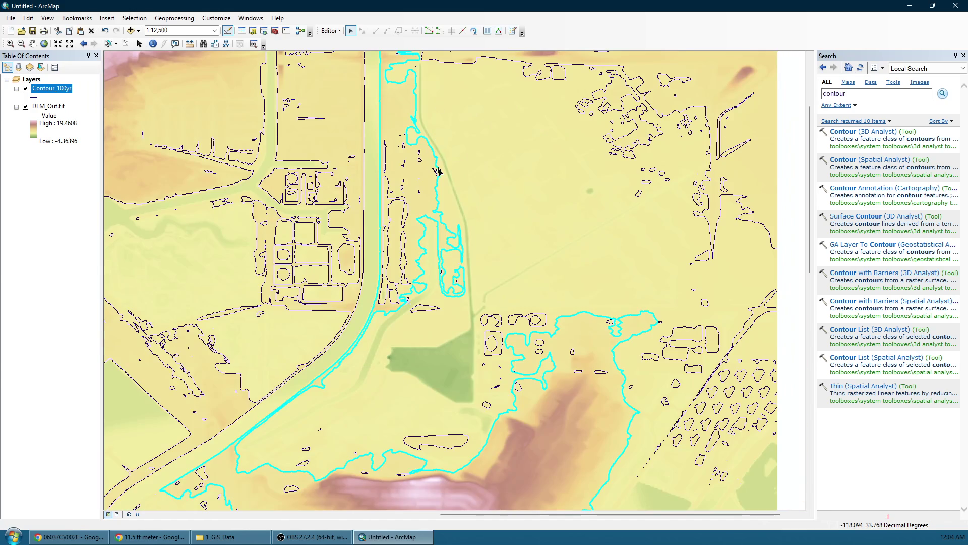
pyautogui.scroll(-2, 434, 272)
pyautogui.scroll(3, 465, 261)
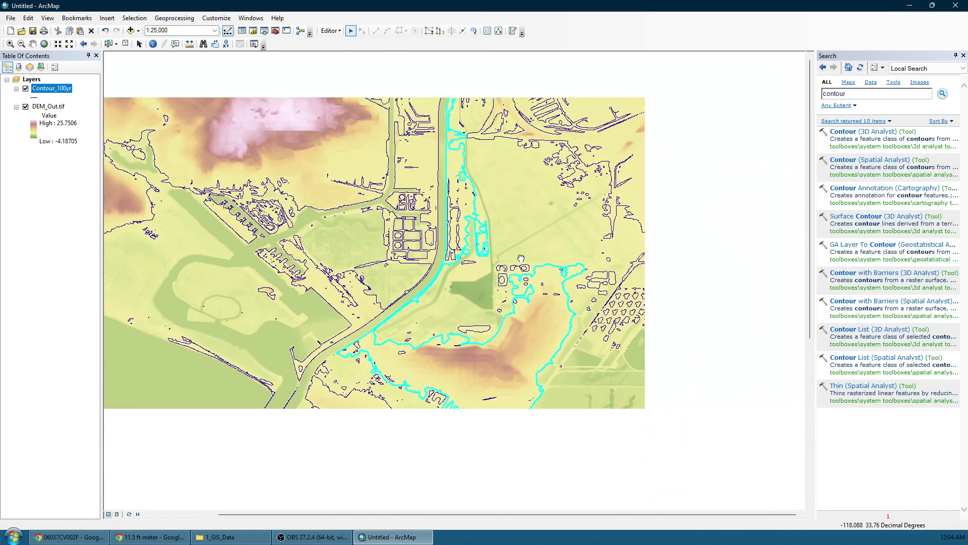
pyautogui.scroll(-1, 458, 313)
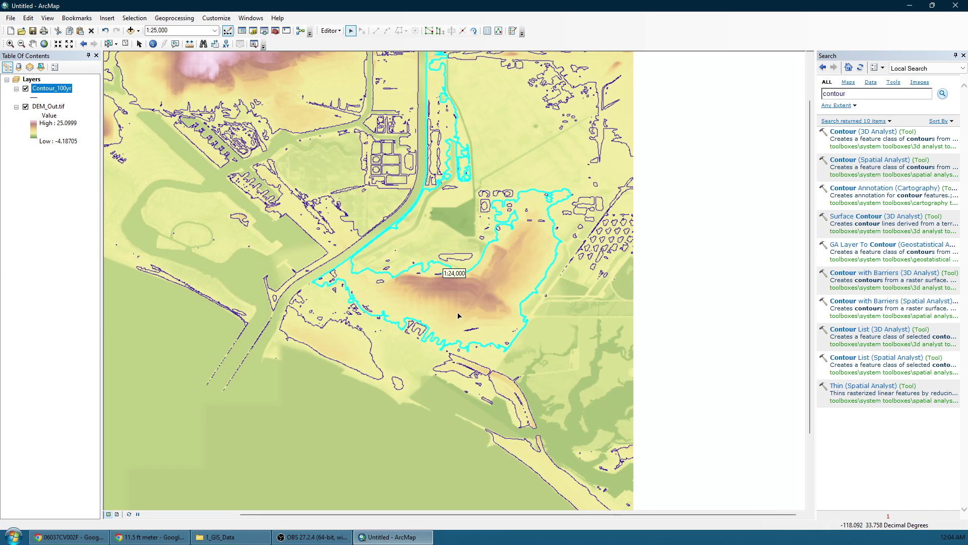
pyautogui.moveTo(541, 89); pyautogui.dragTo(413, 180)
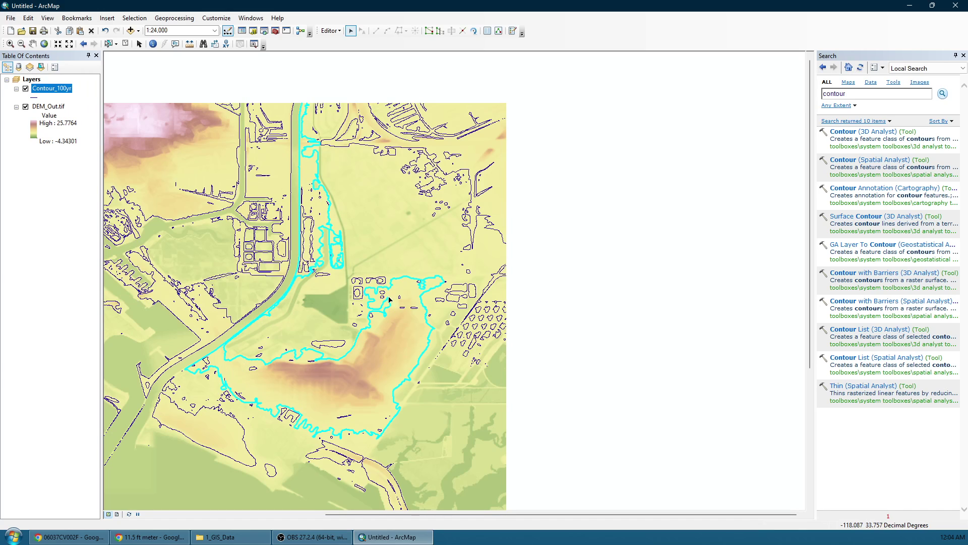
pyautogui.click(377, 118)
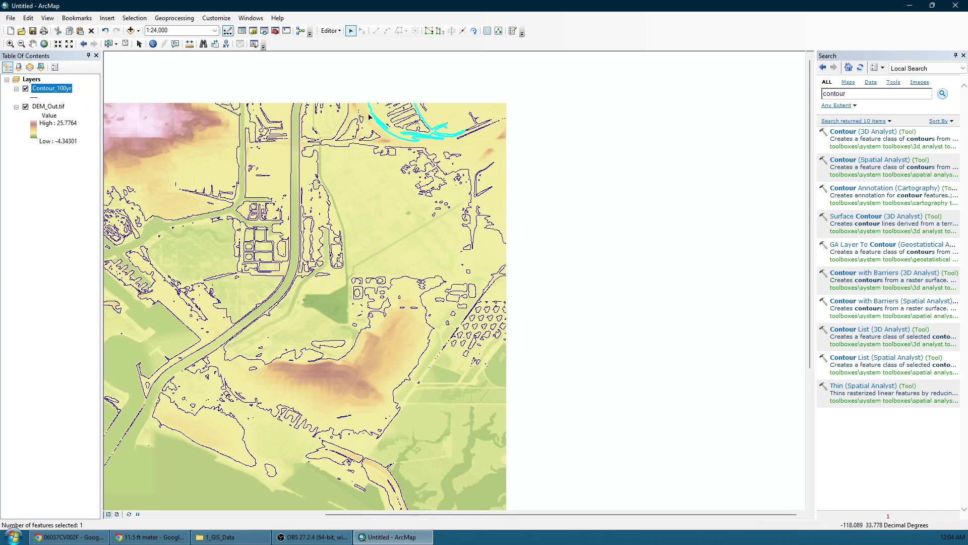
pyautogui.click(351, 114)
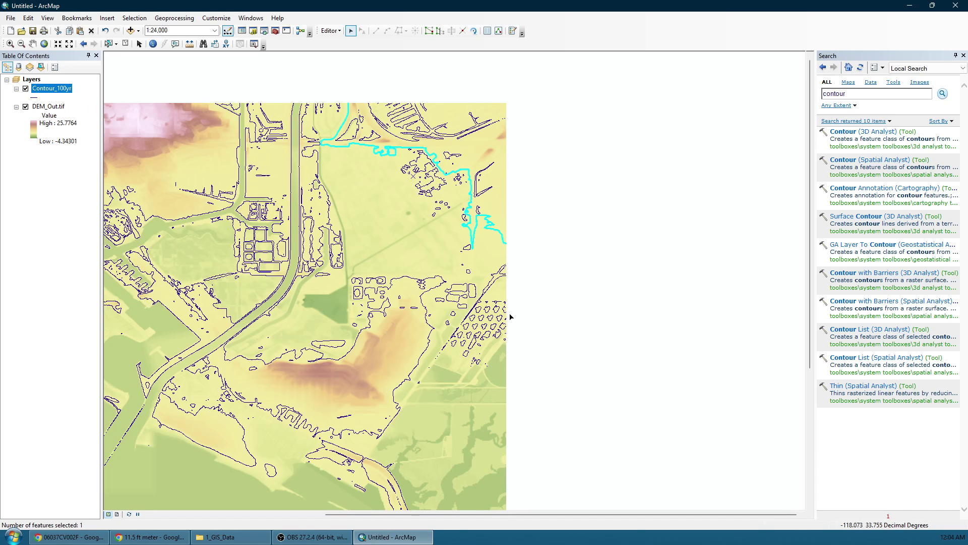
# Step: Examine the contour lines along the southeastern beach, the western shoreline and the northern edge of the DEM for open ends
pyautogui.moveTo(509, 316); pyautogui.dragTo(517, 194)
pyautogui.moveTo(481, 255); pyautogui.dragTo(586, 244)
pyautogui.moveTo(596, 346); pyautogui.dragTo(545, 317)
pyautogui.scroll(-1, 524, 365)
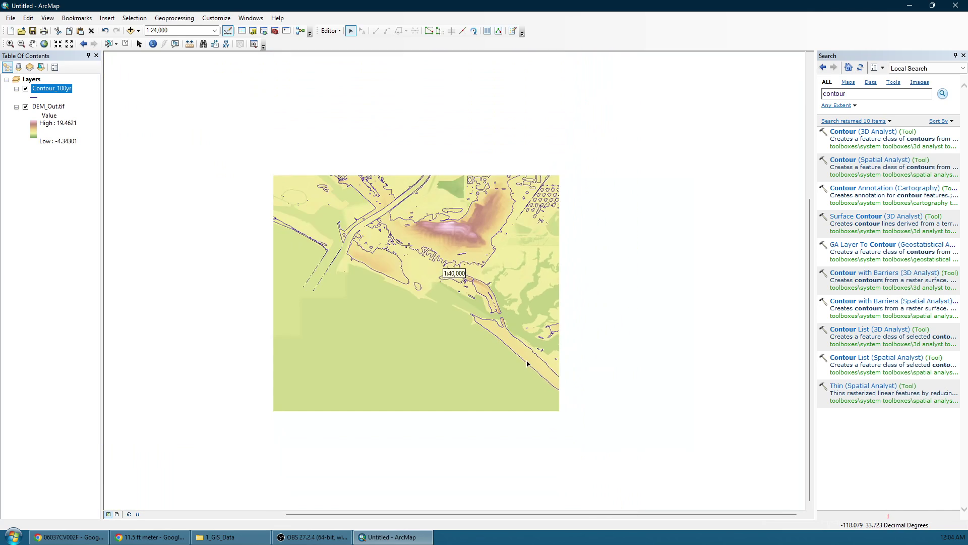
pyautogui.scroll(3, 525, 365)
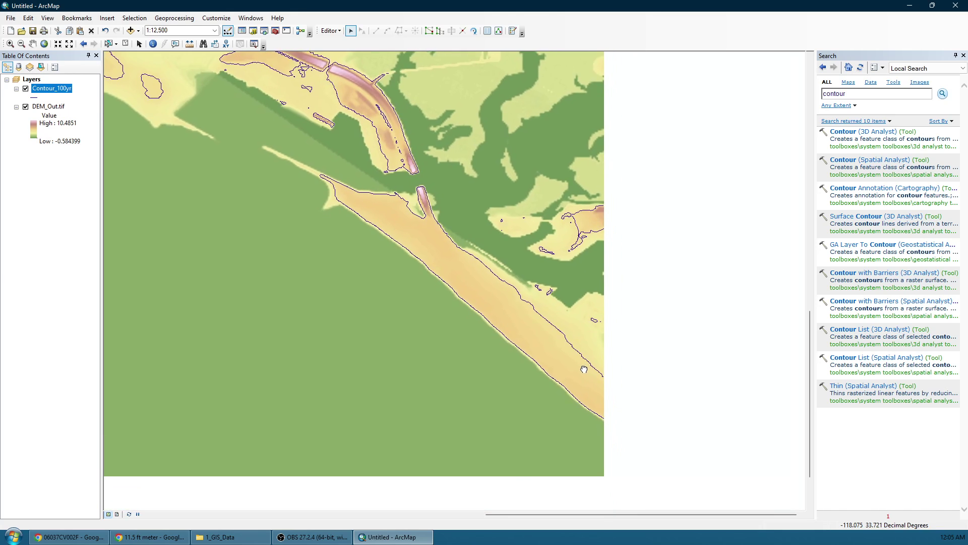
pyautogui.scroll(-1, 589, 406)
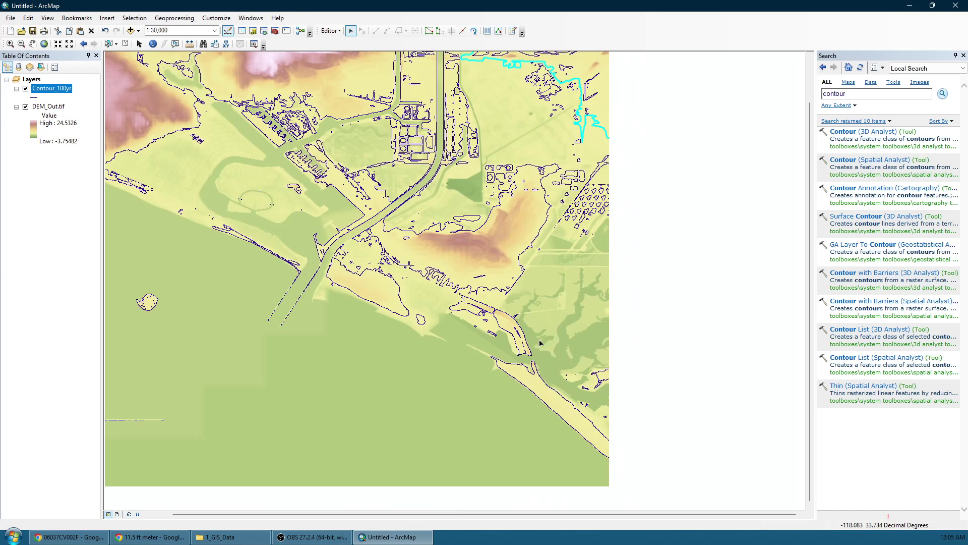
pyautogui.scroll(1, 450, 267)
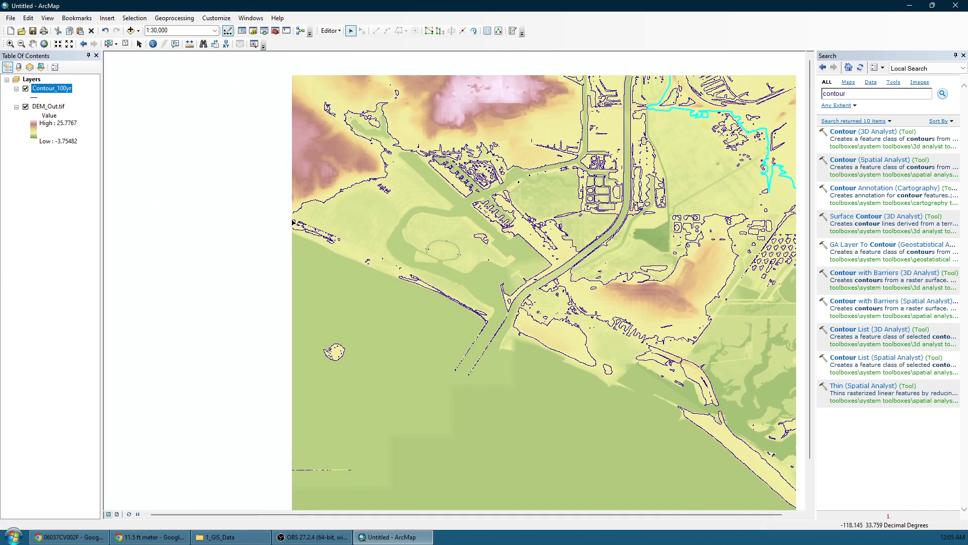
pyautogui.scroll(3, 303, 227)
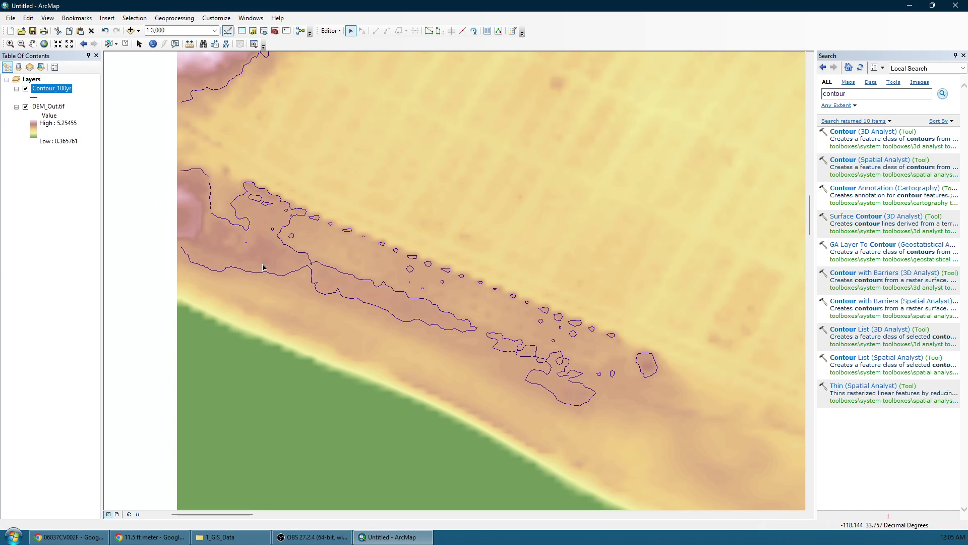
pyautogui.scroll(-3, 340, 270)
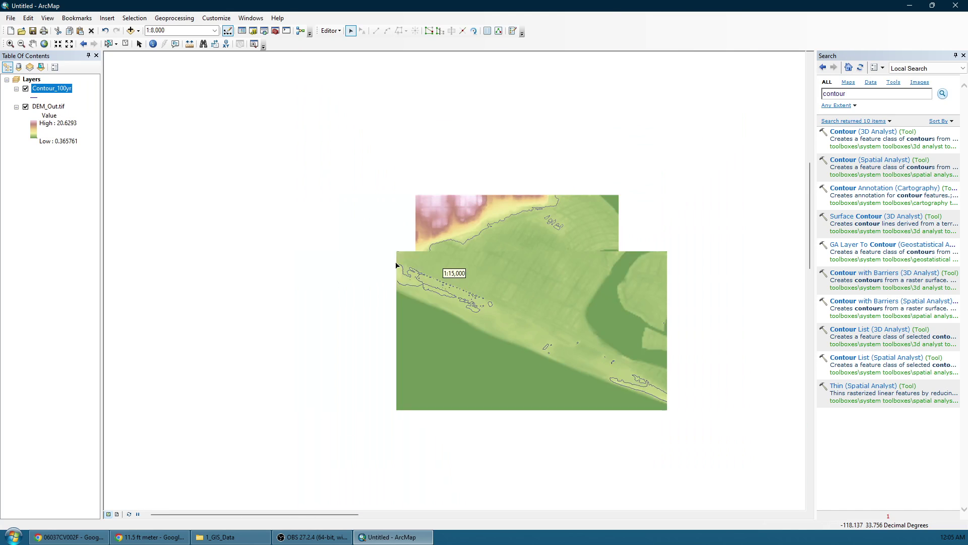
pyautogui.moveTo(634, 181); pyautogui.dragTo(272, 320)
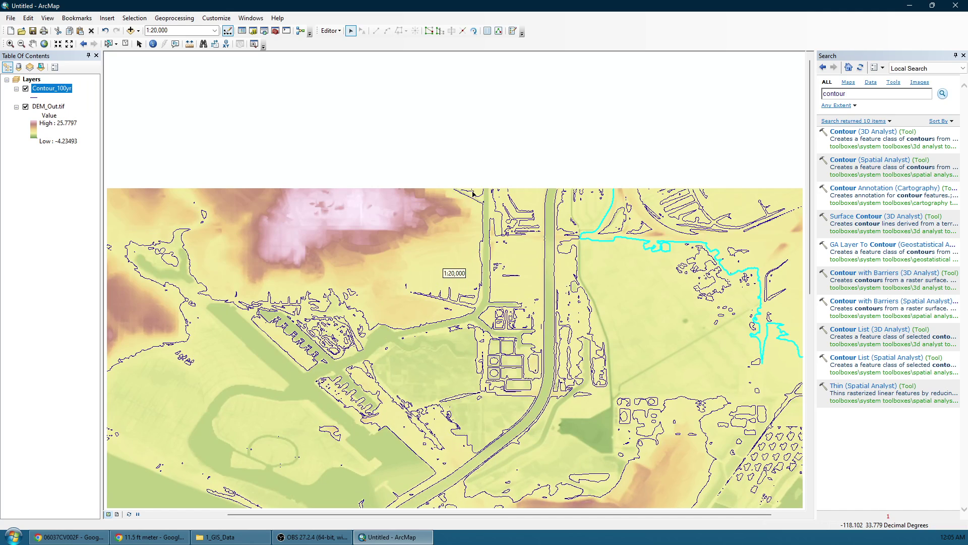
pyautogui.scroll(2, 493, 200)
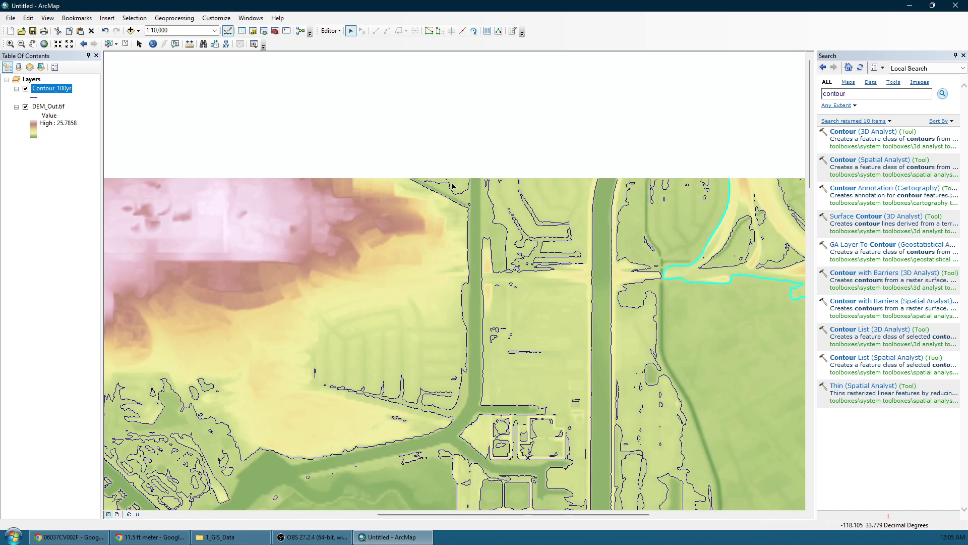
pyautogui.scroll(2, 464, 191)
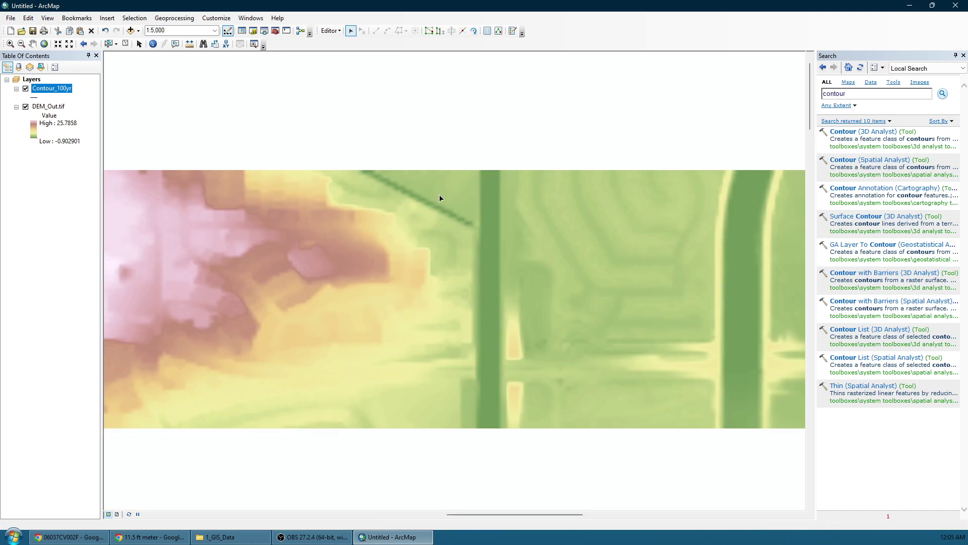
pyautogui.scroll(-4, 505, 209)
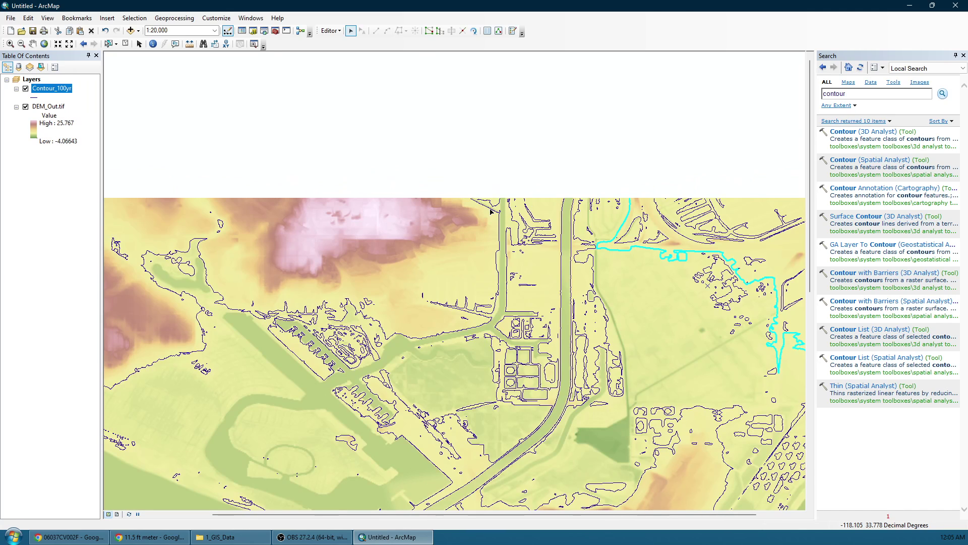
# Step: Show the Create Features window in place of the search results and choose the Contour_100yr line template
pyautogui.click(490, 209)
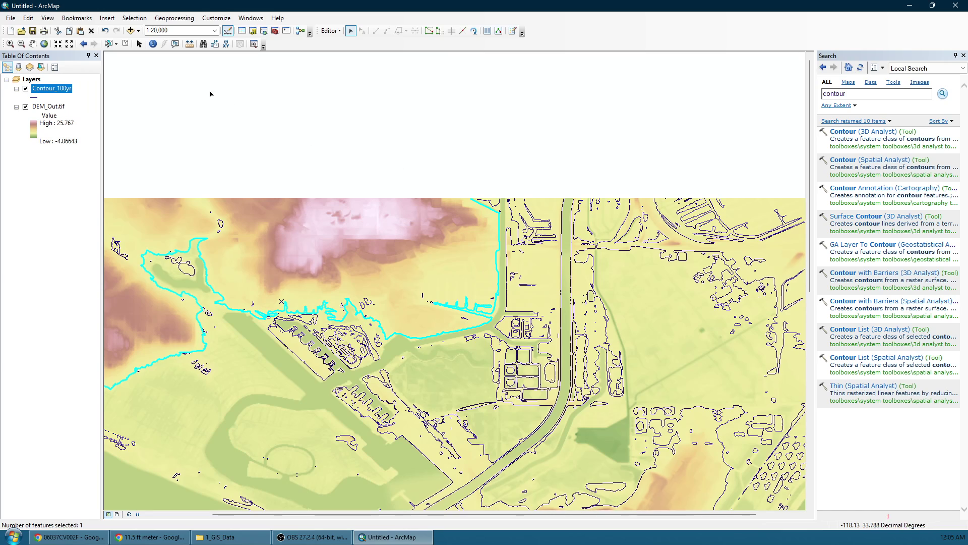
pyautogui.click(340, 31)
pyautogui.click(334, 32)
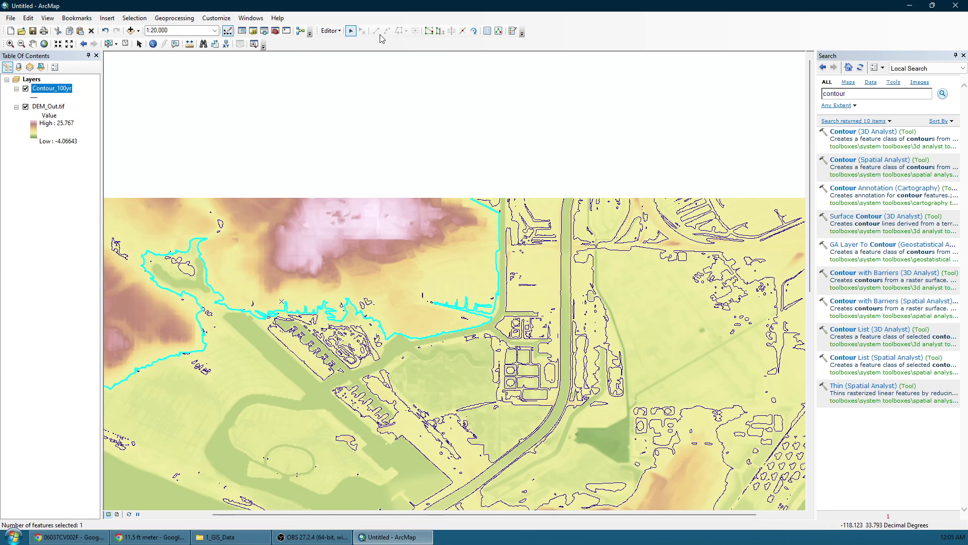
pyautogui.scroll(1, 496, 217)
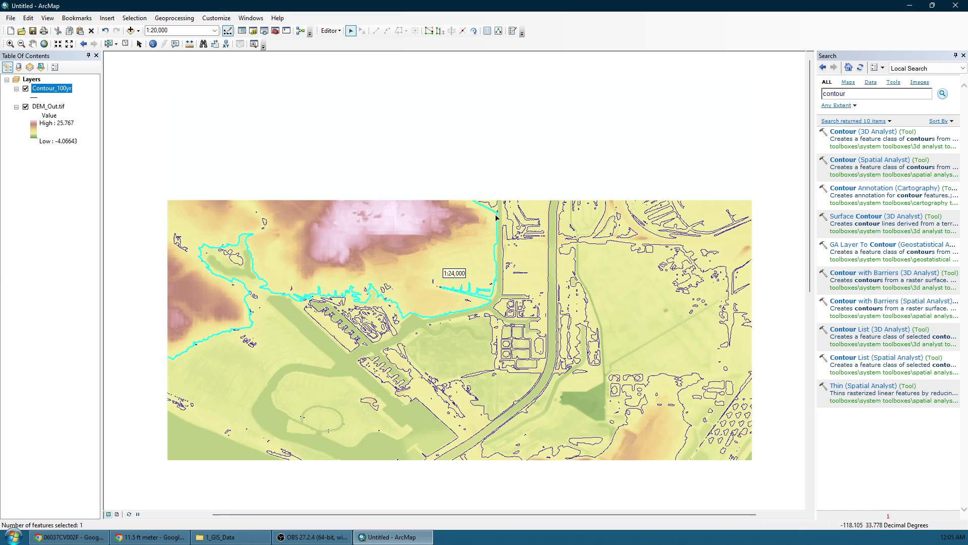
pyautogui.click(332, 31)
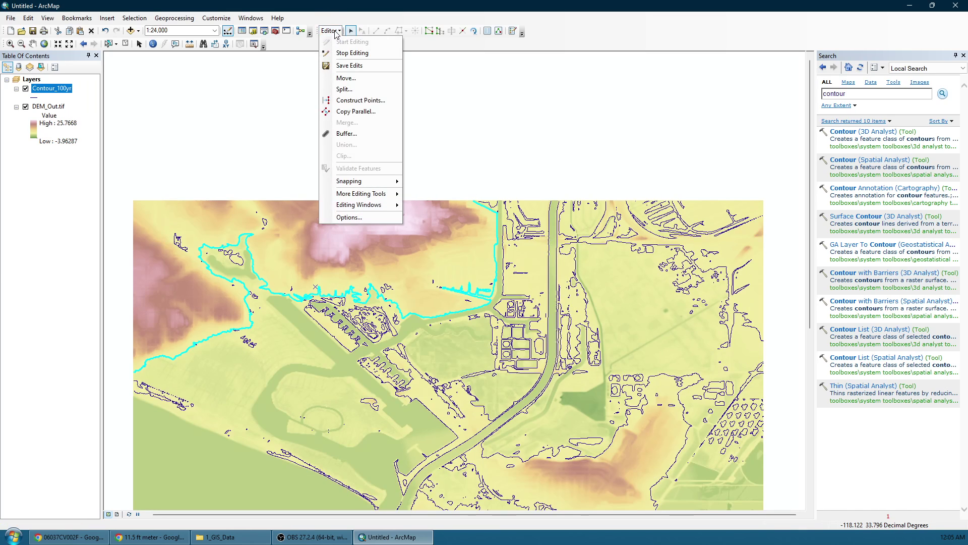
pyautogui.click(332, 31)
pyautogui.click(512, 31)
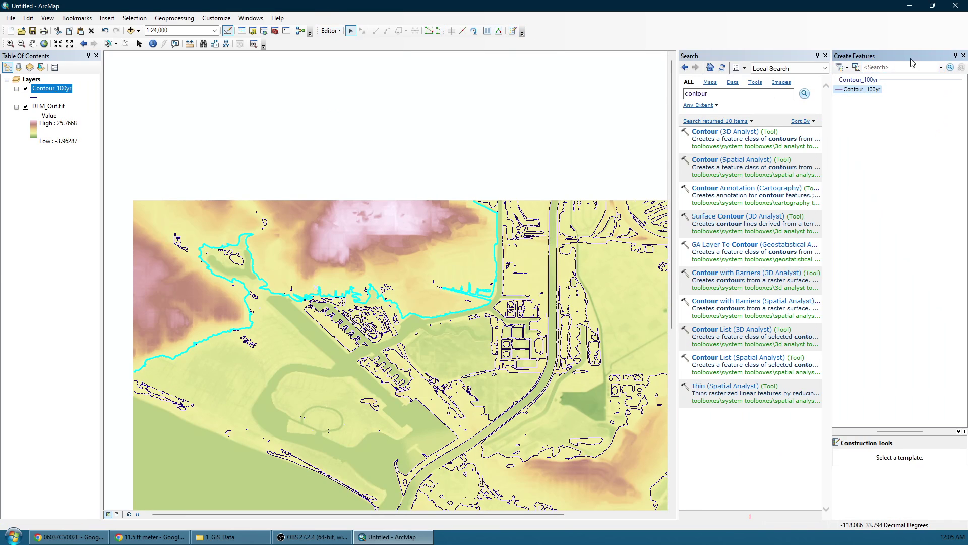
pyautogui.click(825, 56)
pyautogui.click(862, 89)
# Step: Draw a line along the DEM's northern edge across the narrow western channel, joining the contour ends on both banks
pyautogui.scroll(-5, 515, 204)
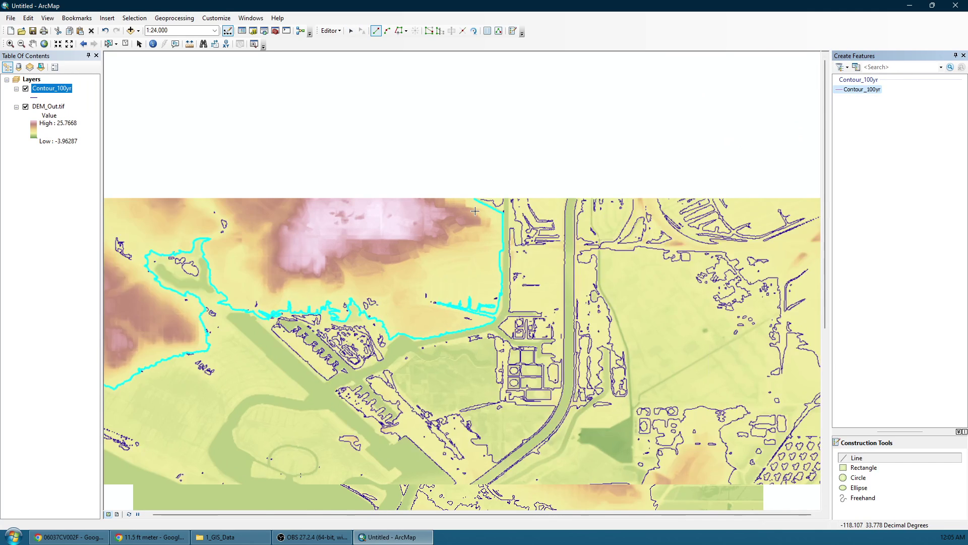
pyautogui.scroll(-4, 490, 196)
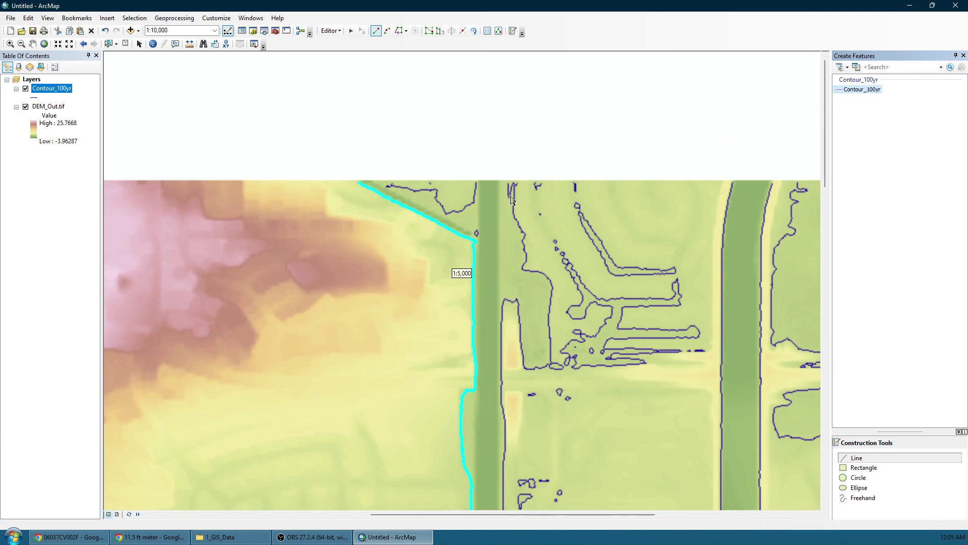
pyautogui.scroll(-3, 511, 199)
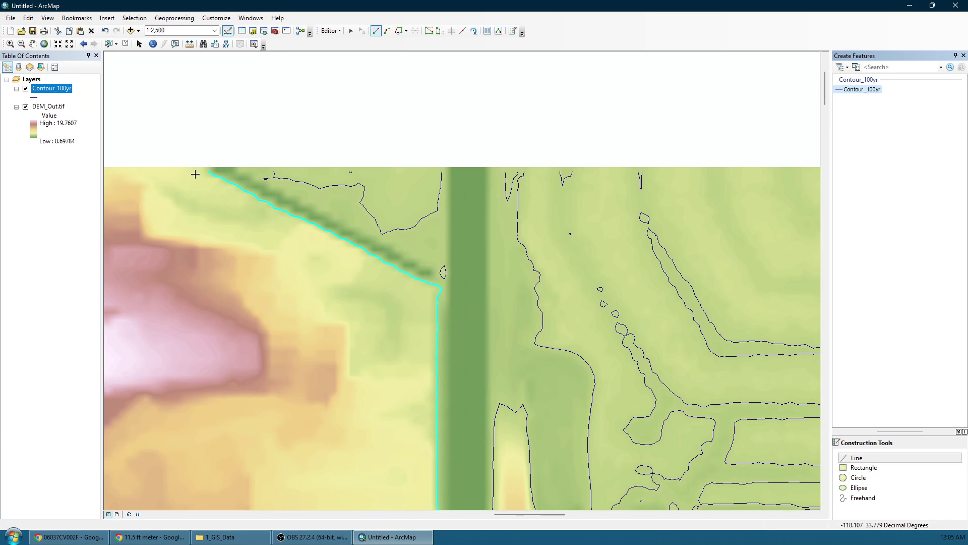
pyautogui.click(208, 172)
pyautogui.doubleClick(524, 172)
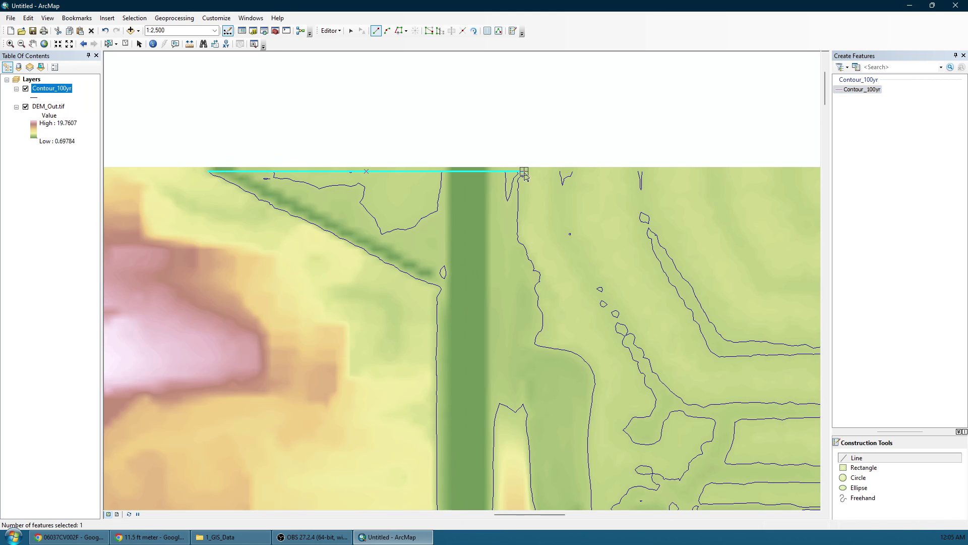
# Step: Close the main river channel's opening at the DEM's northern edge with a line between the two bank contour endpoints
pyautogui.moveTo(552, 242); pyautogui.dragTo(402, 243)
pyautogui.scroll(5, 401, 243)
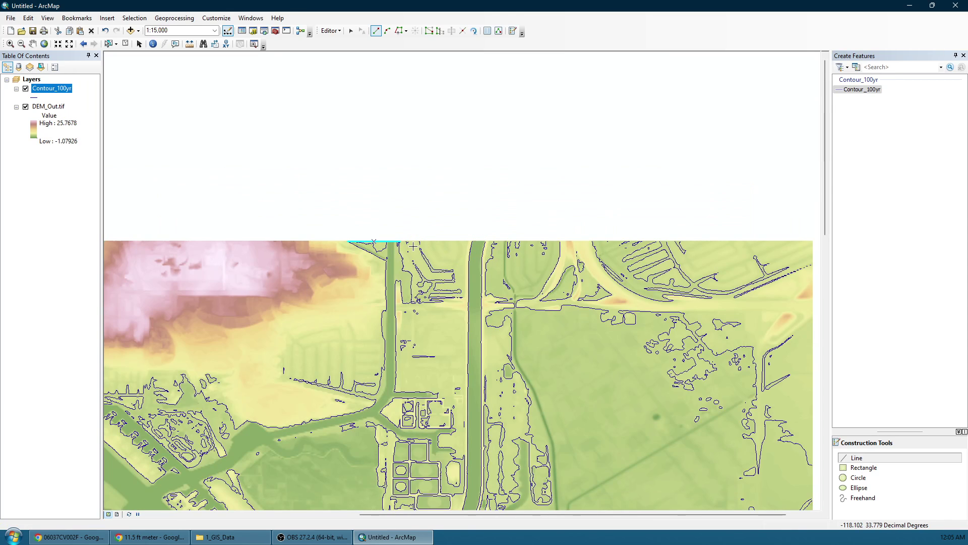
pyautogui.scroll(-1, 484, 249)
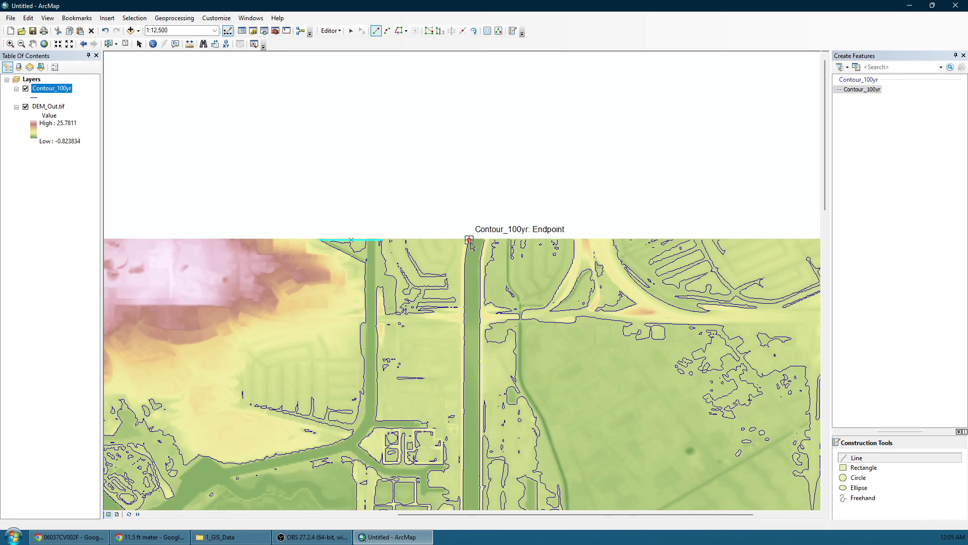
pyautogui.click(469, 240)
pyautogui.doubleClick(485, 240)
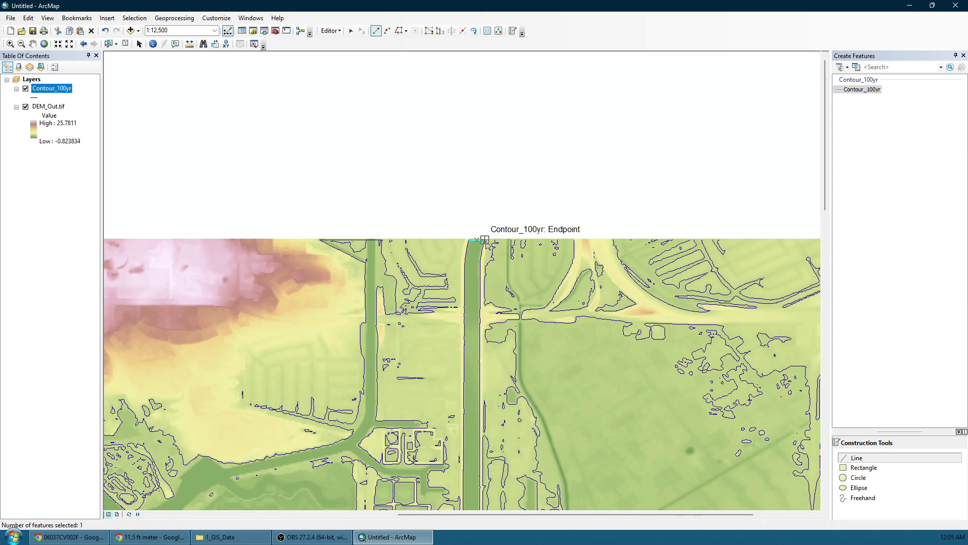
# Step: Examine the contours around the northeastern road interchange by selecting them one at a time to trace their extents
pyautogui.scroll(-2, 489, 262)
pyautogui.scroll(2, 494, 277)
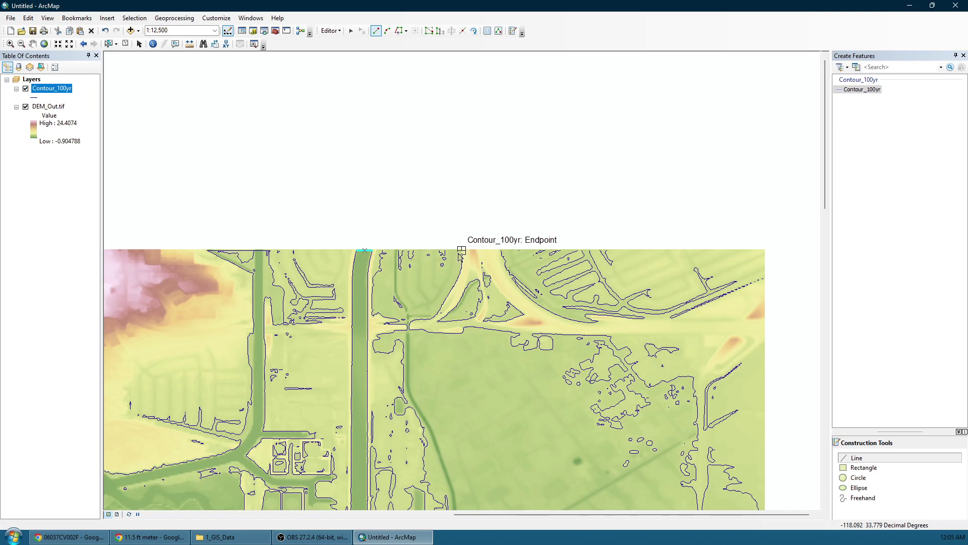
pyautogui.scroll(-3, 467, 285)
pyautogui.scroll(3, 563, 260)
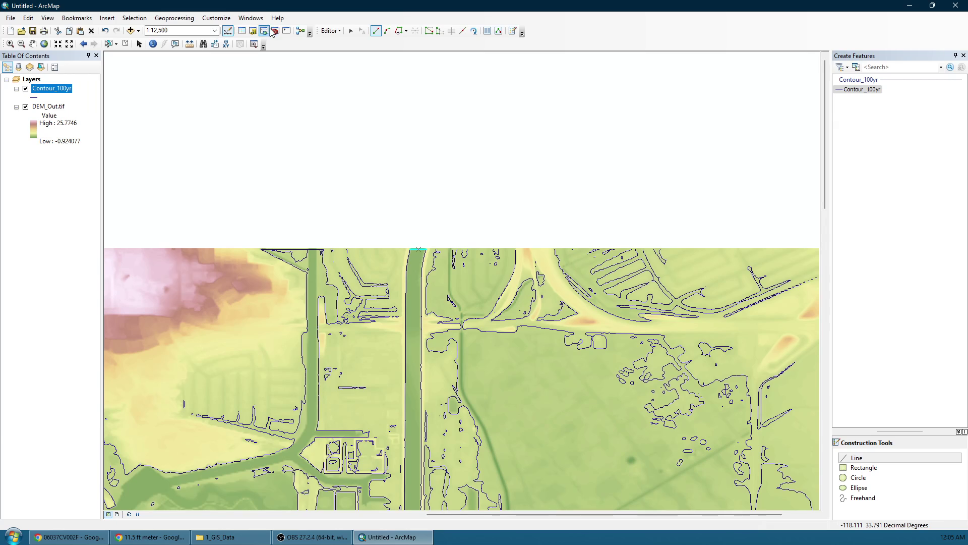
pyautogui.click(351, 31)
pyautogui.click(557, 257)
pyautogui.moveTo(560, 298); pyautogui.dragTo(417, 257)
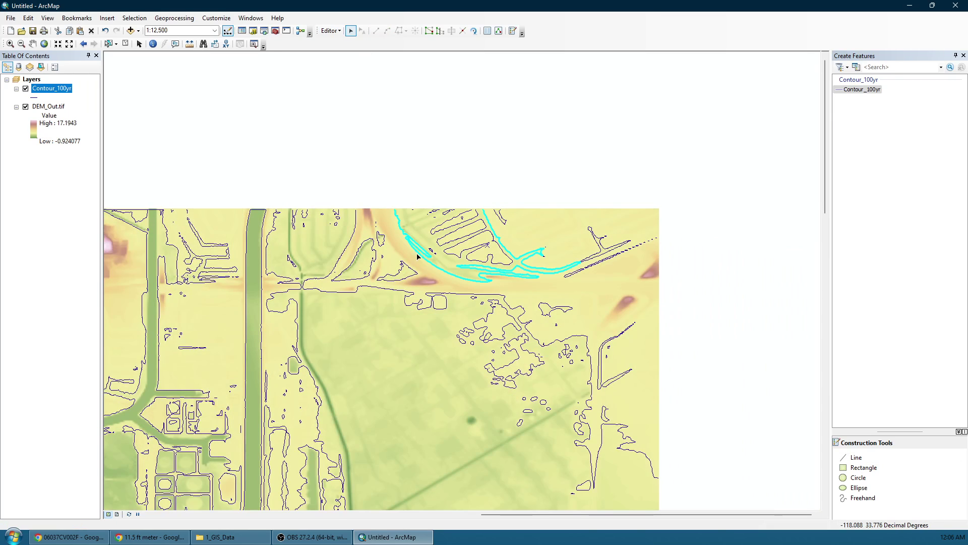
pyautogui.click(456, 296)
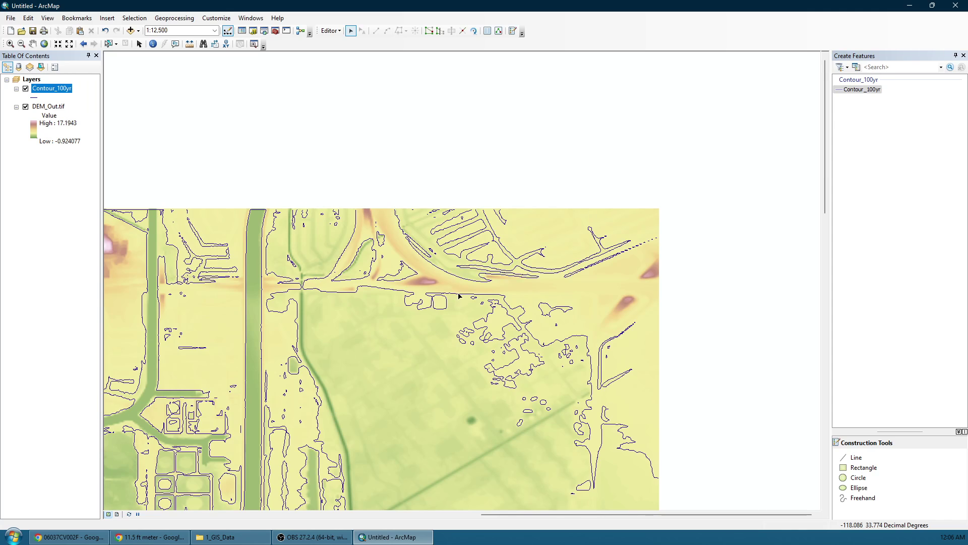
pyautogui.moveTo(490, 314); pyautogui.dragTo(522, 251)
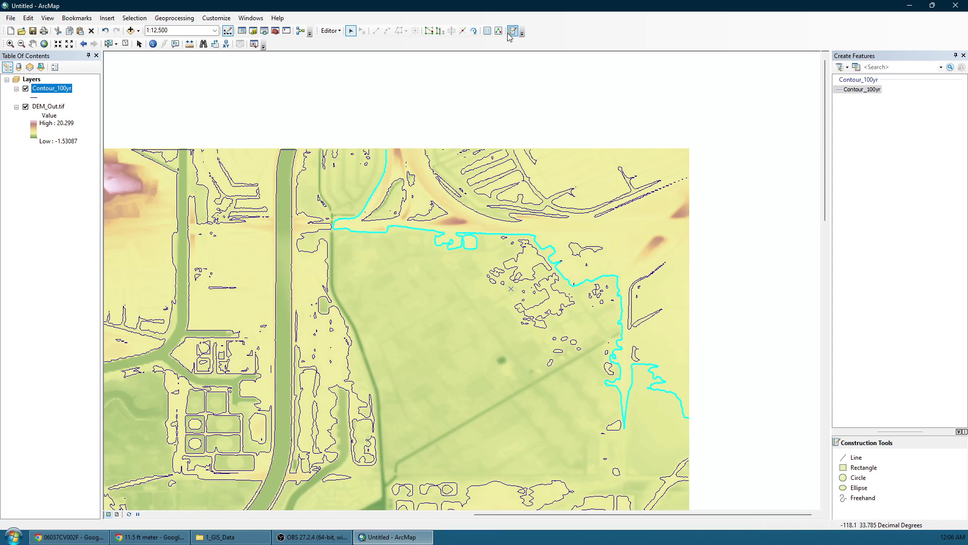
# Step: Draw a Contour_100yr line along the northern edge, from the contour end just east of the main river to the interchange contour's end
pyautogui.click(862, 90)
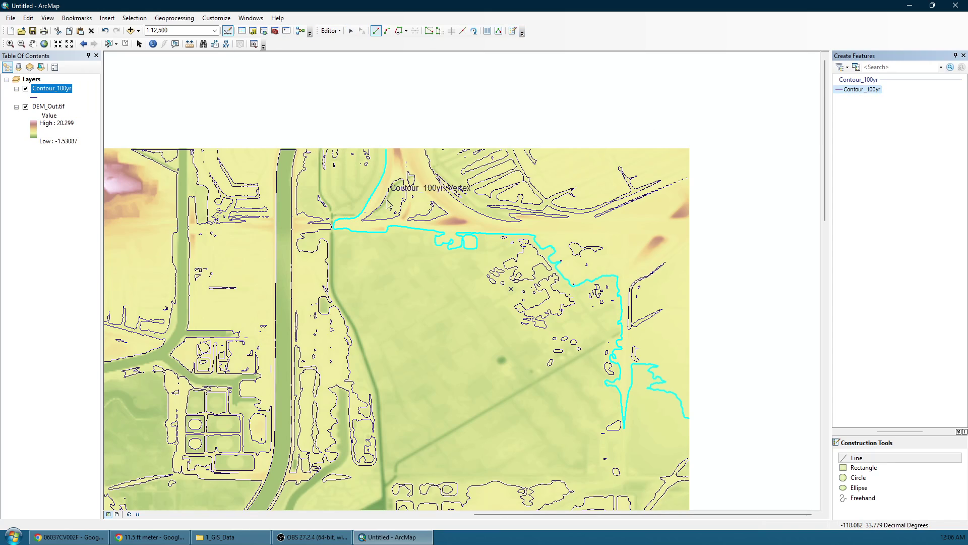
pyautogui.click(306, 149)
pyautogui.doubleClick(386, 149)
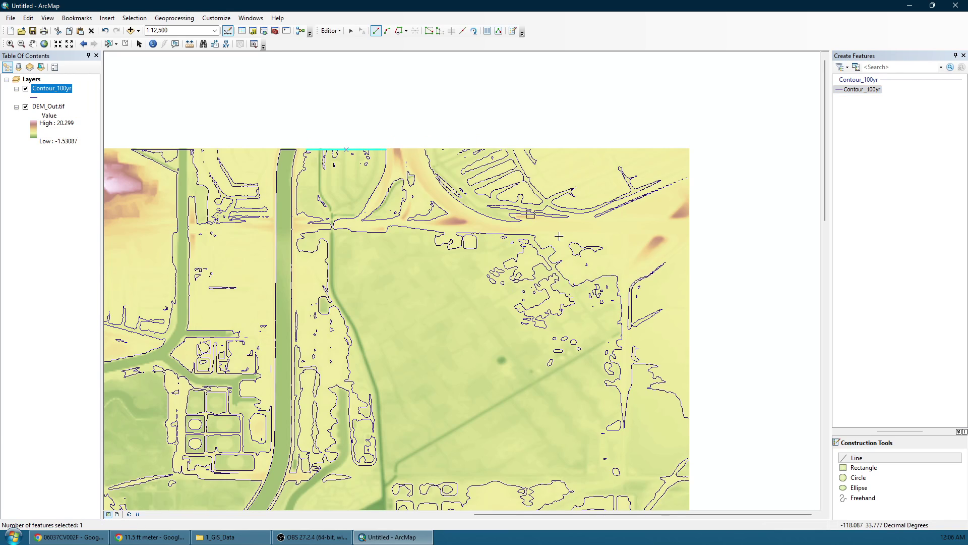
# Step: Draw a line down the DEM's eastern edge from the northeastern contour's end to the upper endpoint of the southeastern beach contour
pyautogui.moveTo(640, 288); pyautogui.dragTo(545, 226)
pyautogui.moveTo(584, 322); pyautogui.dragTo(541, 186)
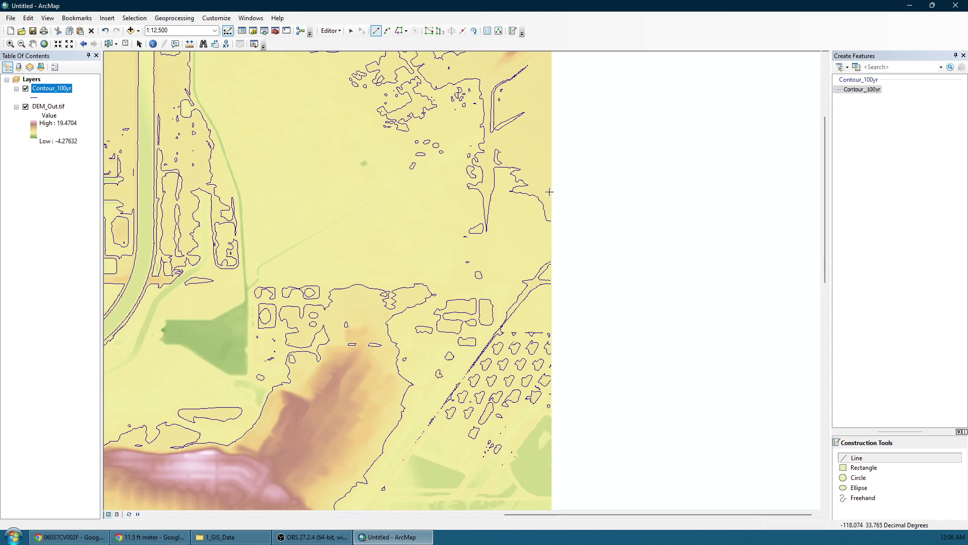
pyautogui.click(551, 221)
pyautogui.moveTo(544, 346); pyautogui.dragTo(560, 195)
pyautogui.scroll(2, 553, 291)
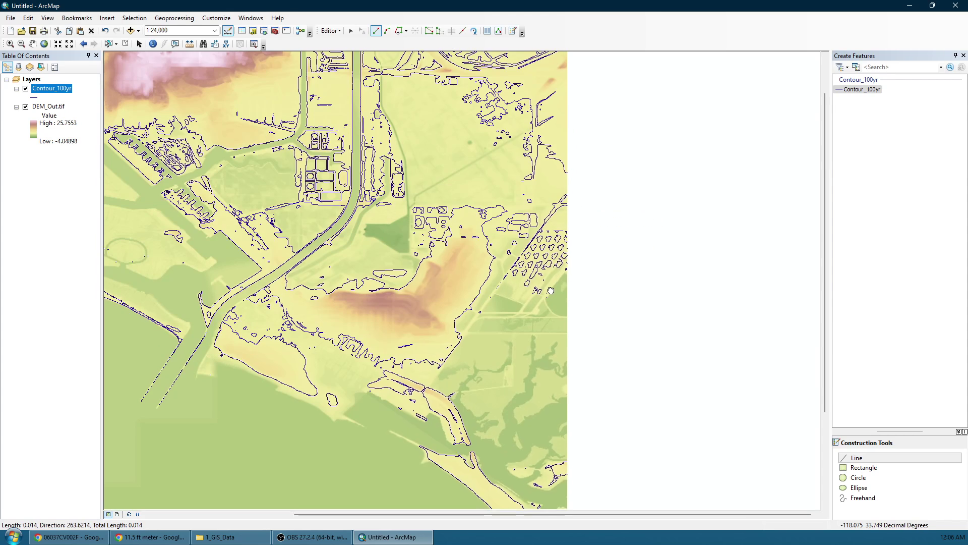
pyautogui.moveTo(550, 291); pyautogui.dragTo(512, 132)
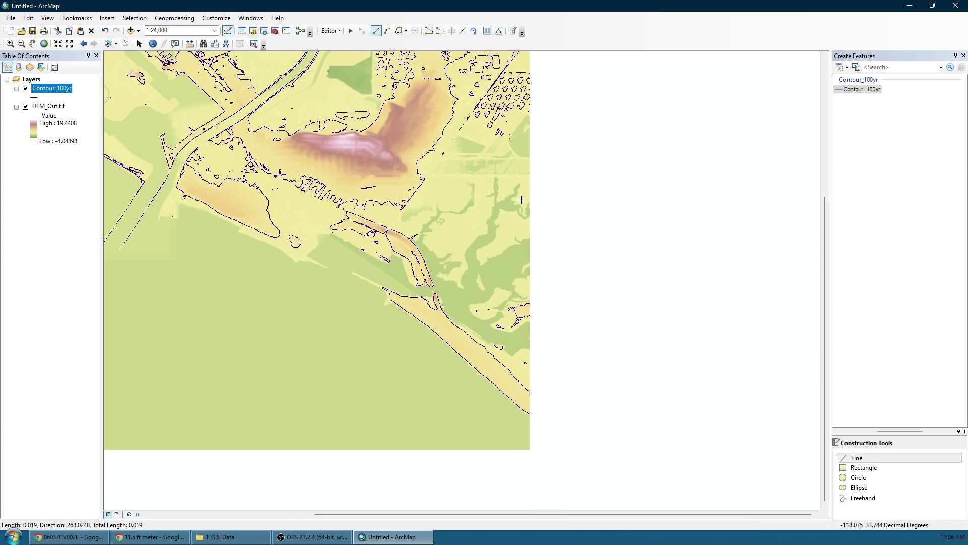
pyautogui.doubleClick(530, 393)
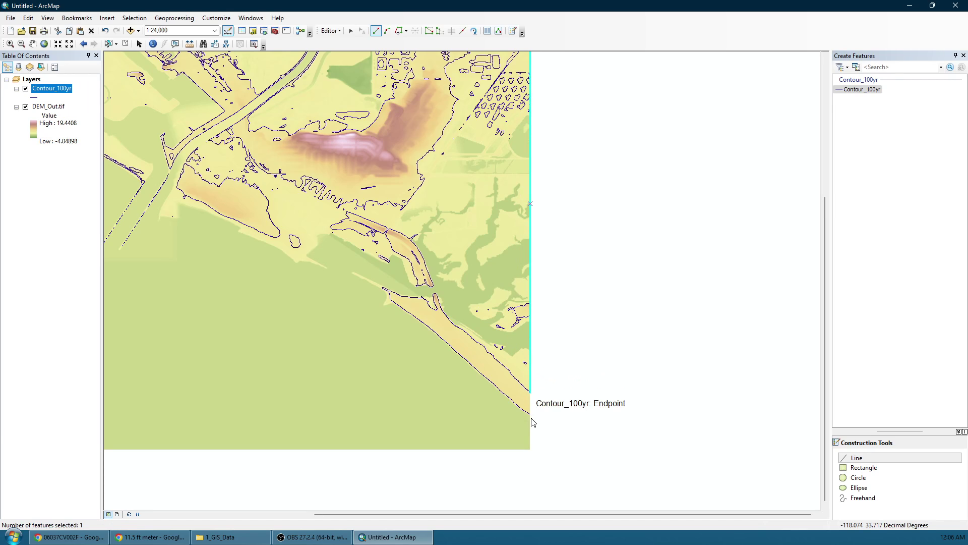
# Step: Draw a line from the southeastern beach contour's lower end along the DEM's southern and western edges to the western shoreline contour's lower endpoint
pyautogui.click(530, 414)
pyautogui.moveTo(195, 438); pyautogui.dragTo(550, 399)
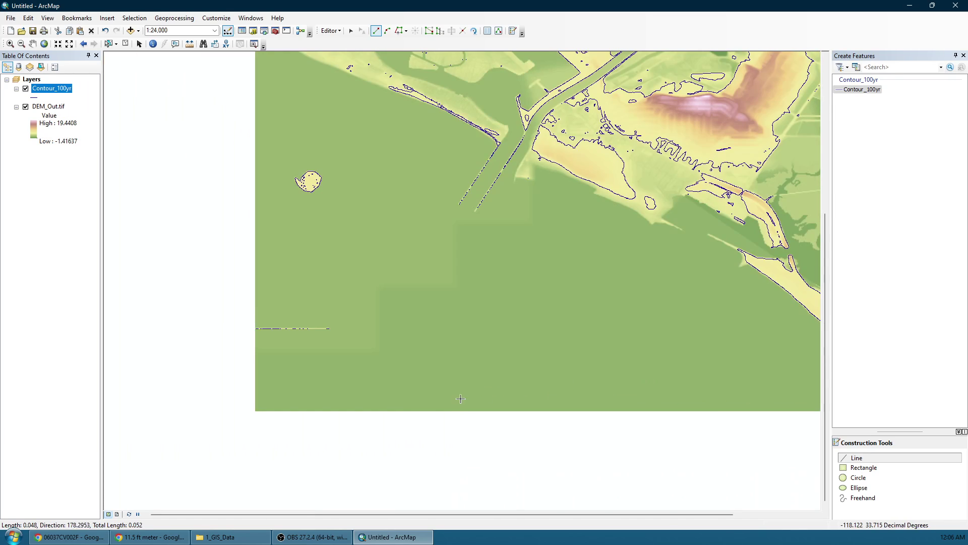
pyautogui.moveTo(365, 388); pyautogui.dragTo(433, 398)
pyautogui.click(321, 419)
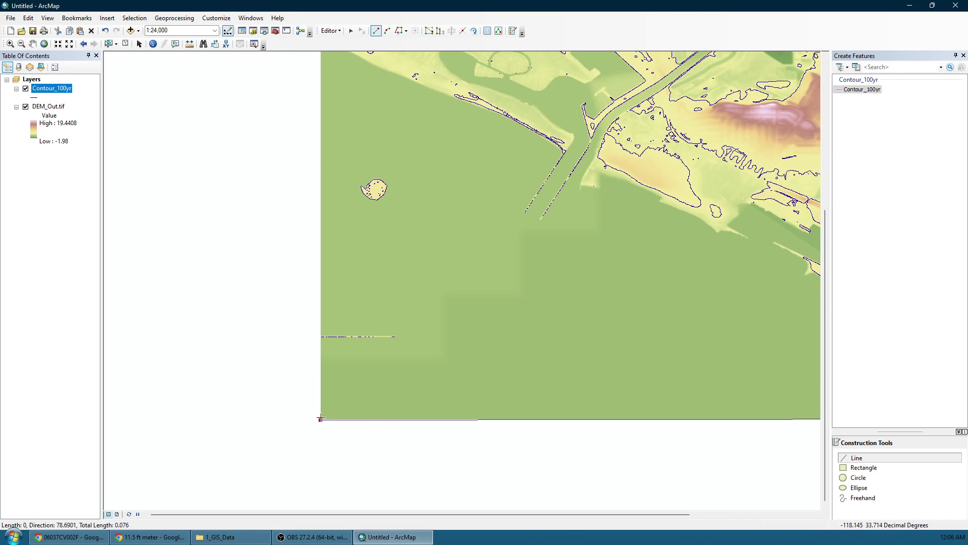
pyautogui.moveTo(316, 130); pyautogui.dragTo(301, 400)
pyautogui.scroll(3, 302, 308)
pyautogui.scroll(2, 305, 312)
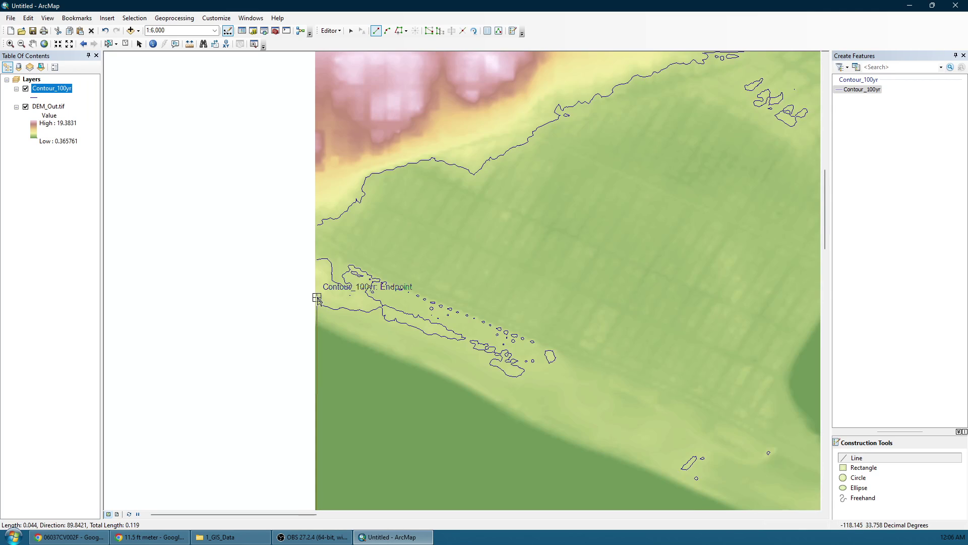
pyautogui.doubleClick(317, 298)
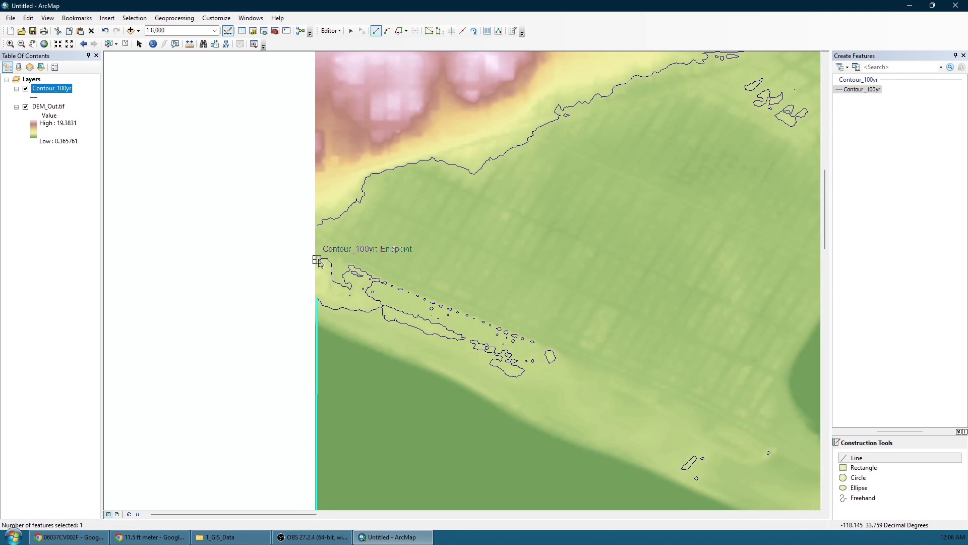
# Step: Close the remaining gap on the western edge with a line from the shoreline contour's upper end to the northwestern high-ground contour
pyautogui.click(318, 259)
pyautogui.moveTo(321, 242); pyautogui.dragTo(280, 361)
pyautogui.doubleClick(278, 344)
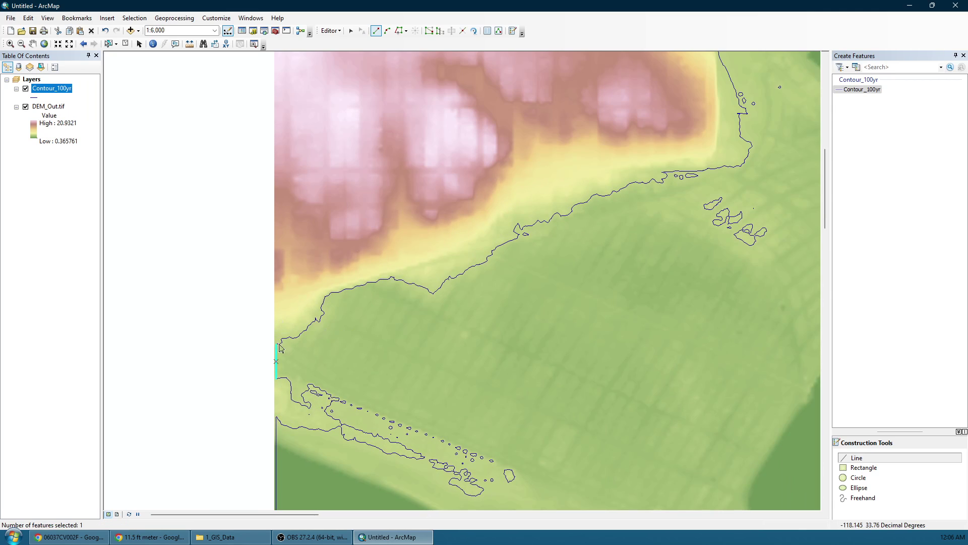
# Step: Merge the short western edge line and the northwestern high-ground contour into feature 754
pyautogui.scroll(-3, 330, 238)
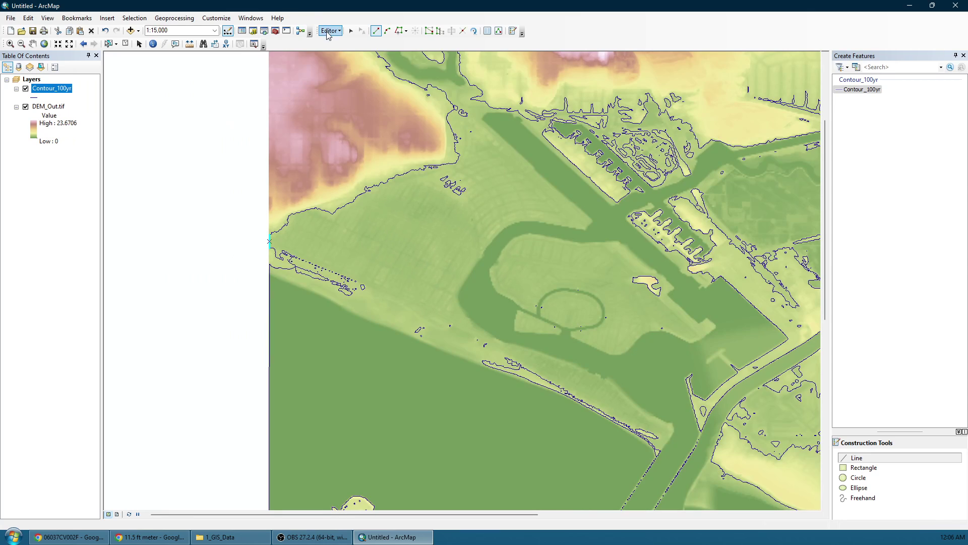
pyautogui.click(350, 31)
pyautogui.scroll(2, 267, 234)
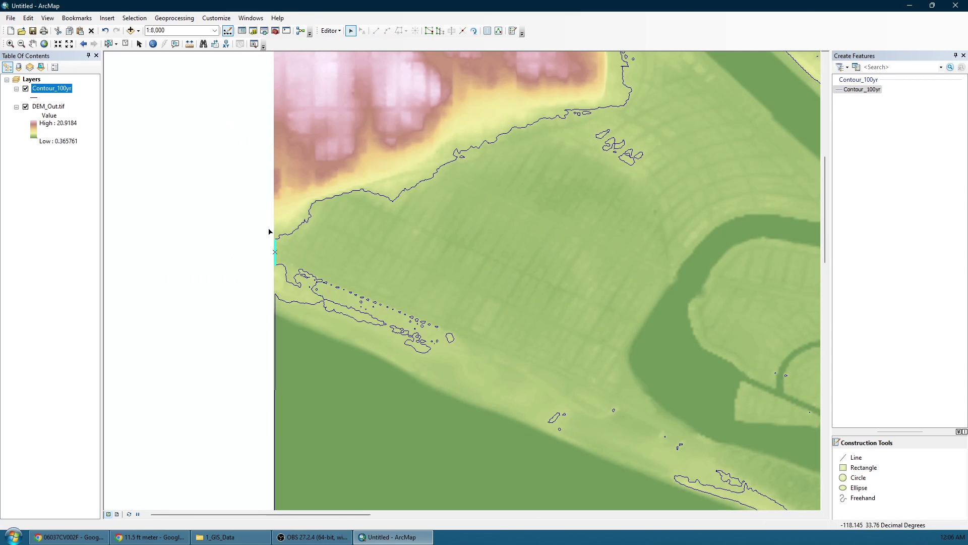
pyautogui.moveTo(291, 251); pyautogui.dragTo(258, 228)
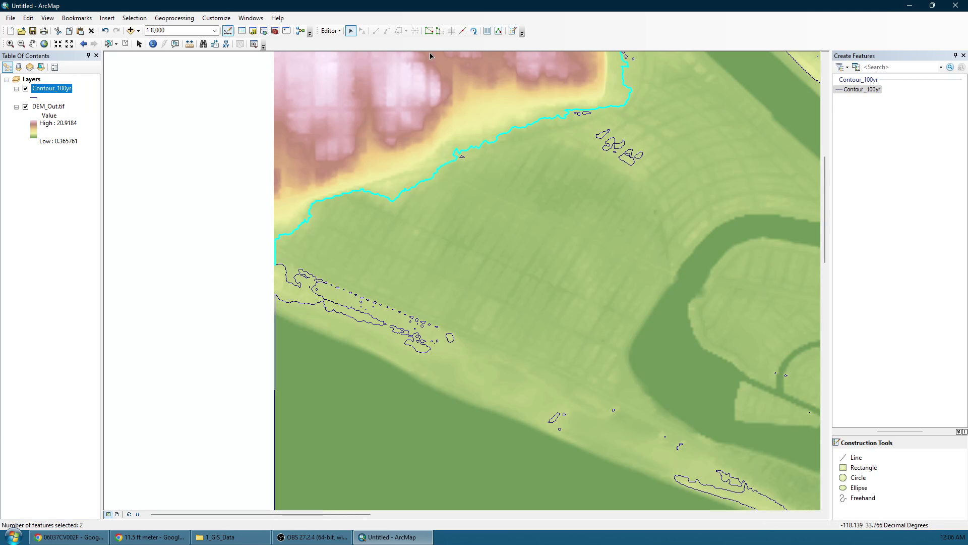
pyautogui.click(339, 31)
pyautogui.click(343, 120)
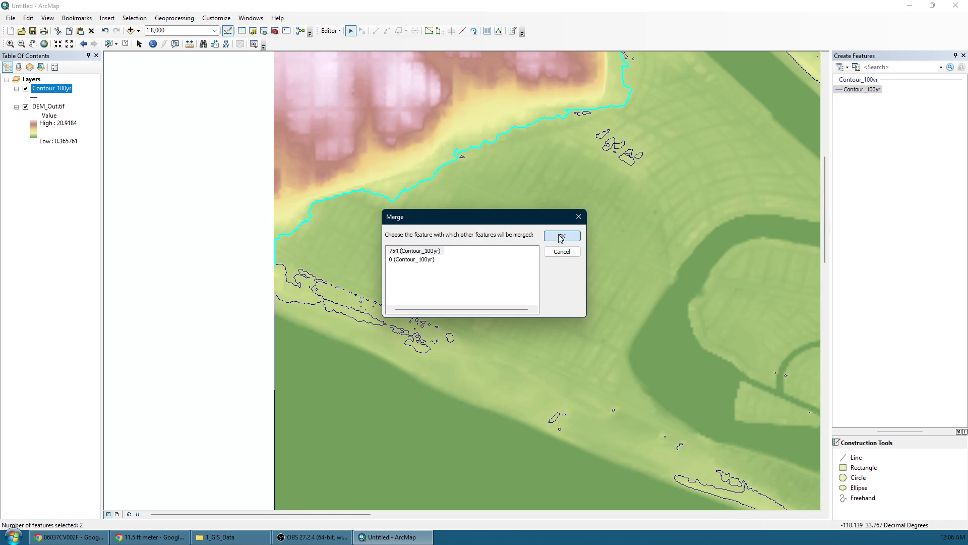
pyautogui.click(561, 237)
# Step: Merge the long southern and western boundary line and the western shoreline contour into feature 831
pyautogui.moveTo(283, 313); pyautogui.dragTo(288, 283)
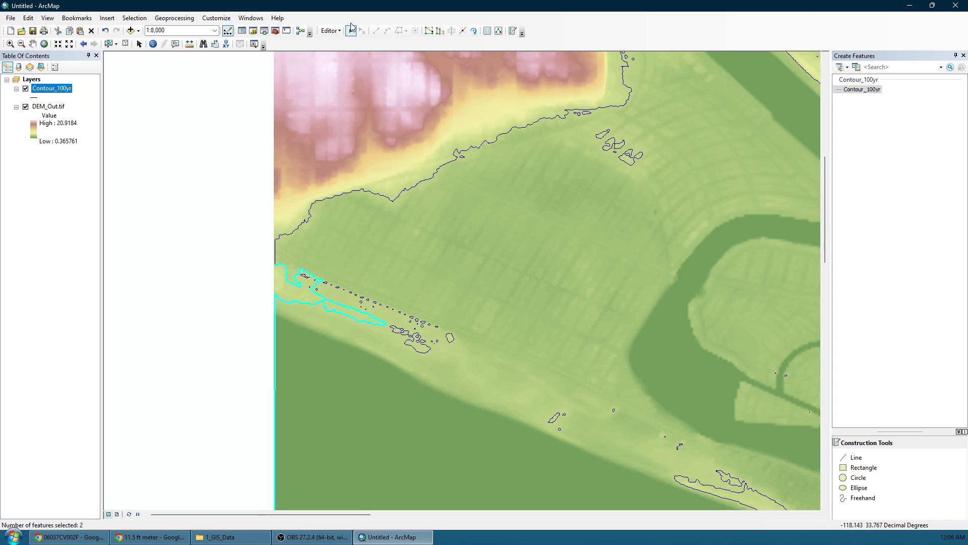
pyautogui.click(333, 31)
pyautogui.click(343, 120)
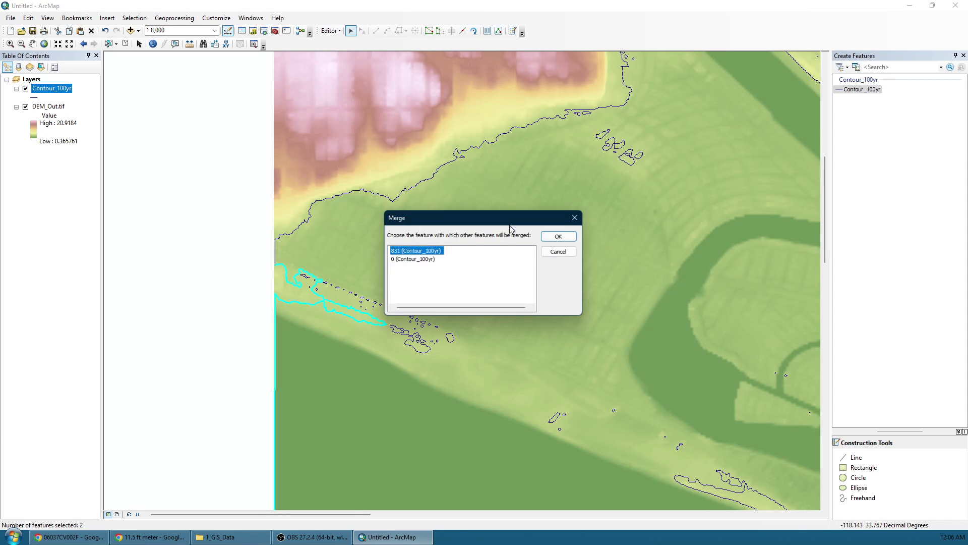
pyautogui.click(561, 236)
pyautogui.scroll(-2, 478, 231)
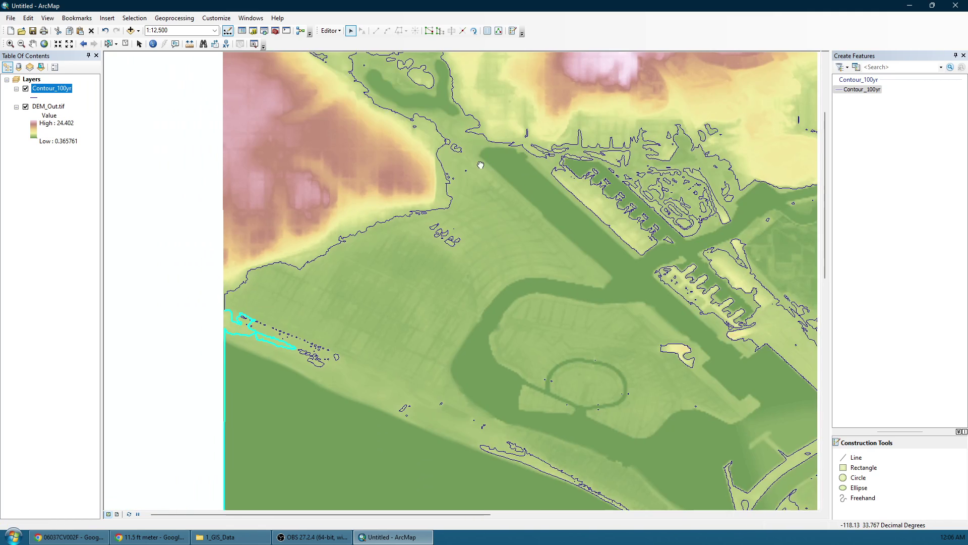
# Step: Merge the northern edge line across the narrow channel and the northwestern high-ground contour into feature 0
pyautogui.moveTo(479, 164); pyautogui.dragTo(376, 396)
pyautogui.moveTo(323, 197); pyautogui.dragTo(214, 182)
pyautogui.moveTo(482, 254); pyautogui.dragTo(341, 210)
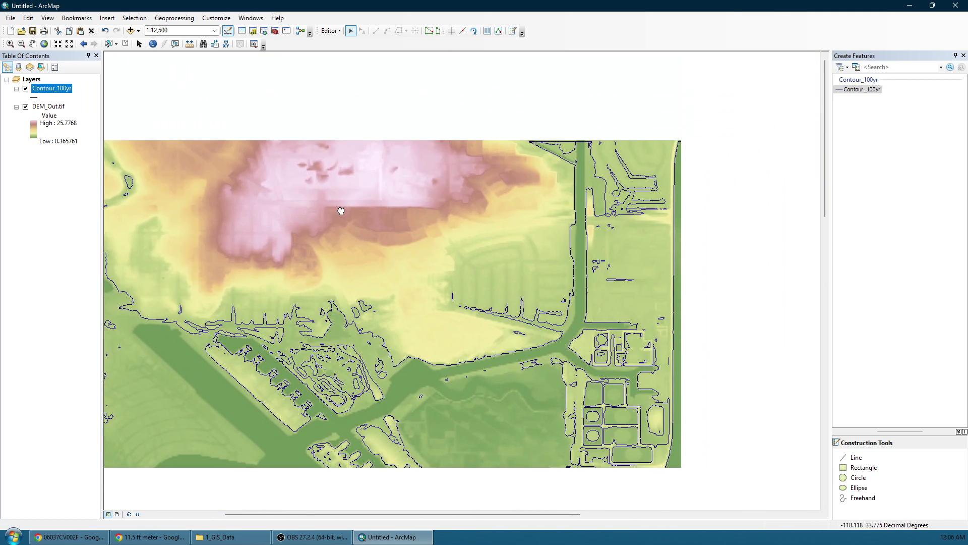
pyautogui.scroll(4, 404, 268)
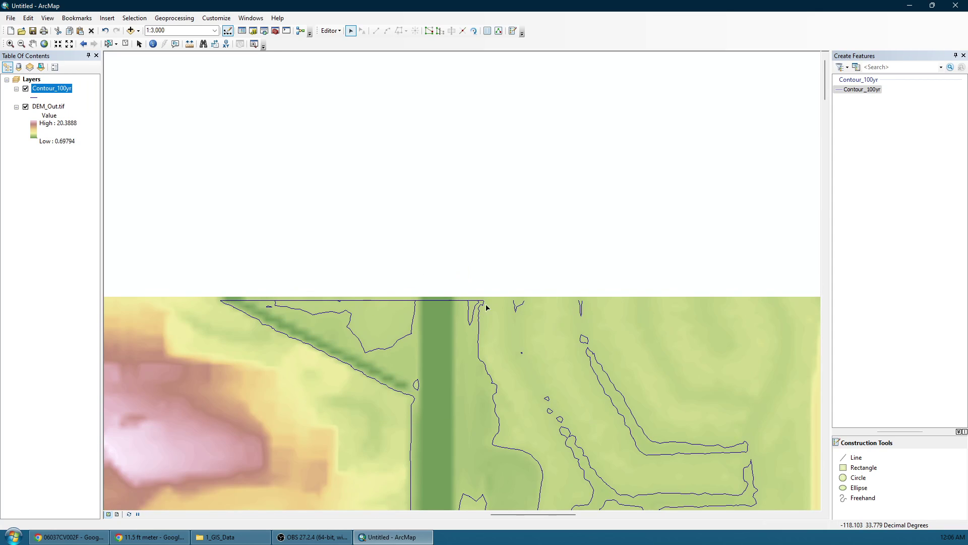
pyautogui.moveTo(203, 283); pyautogui.dragTo(238, 328)
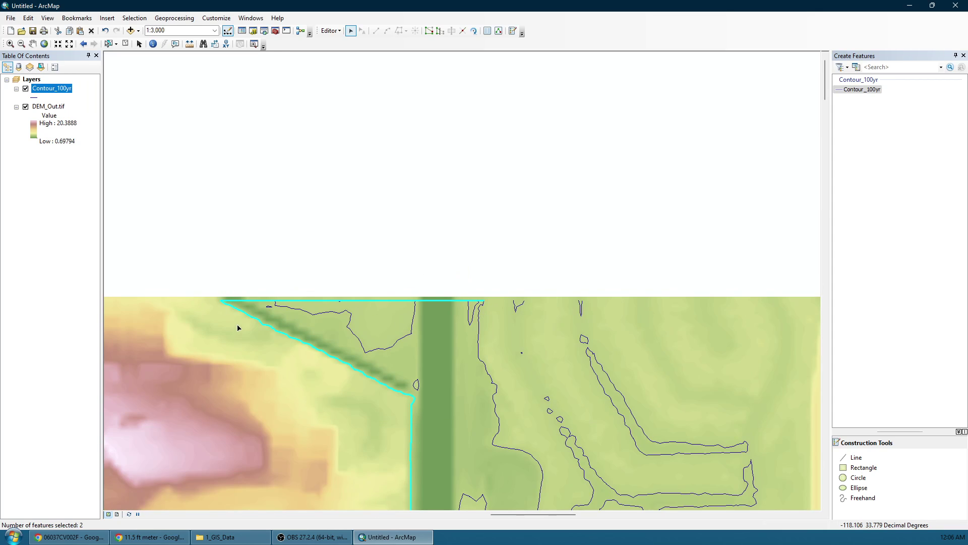
pyautogui.click(333, 30)
pyautogui.click(340, 123)
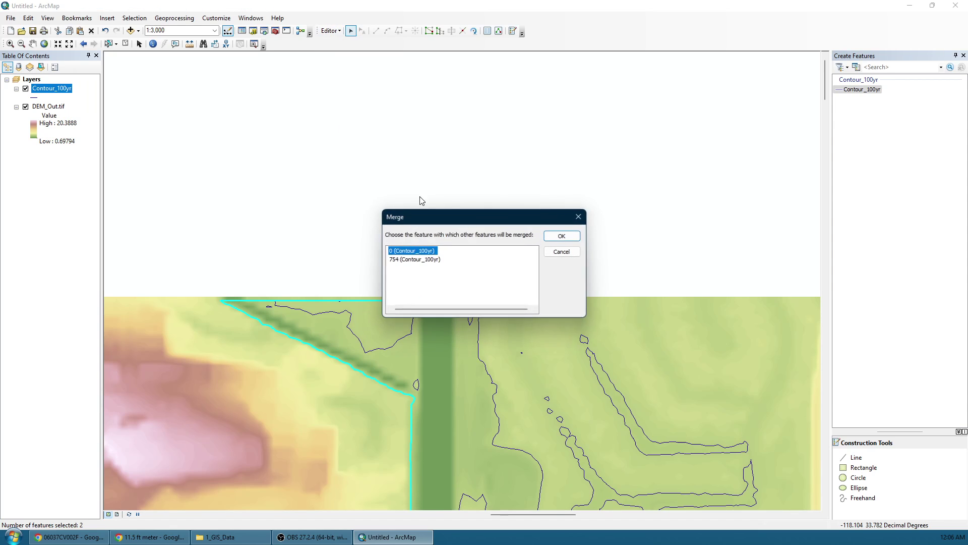
pyautogui.click(549, 236)
# Step: Merge the contour between the two northern channels with the short edge line closing the wide channel's northern end
pyautogui.moveTo(454, 286); pyautogui.dragTo(363, 232)
pyautogui.moveTo(565, 263); pyautogui.dragTo(416, 219)
pyautogui.moveTo(557, 132); pyautogui.dragTo(627, 232)
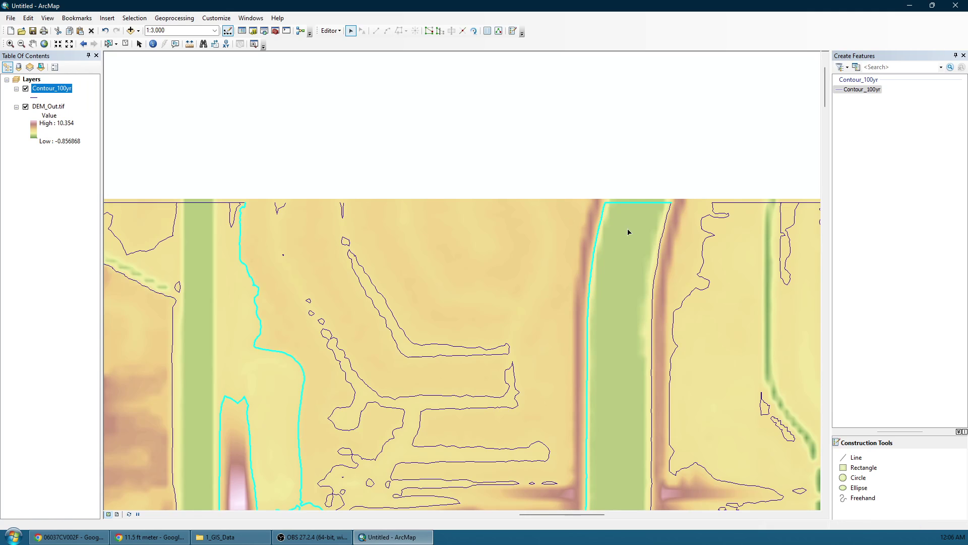
pyautogui.click(326, 29)
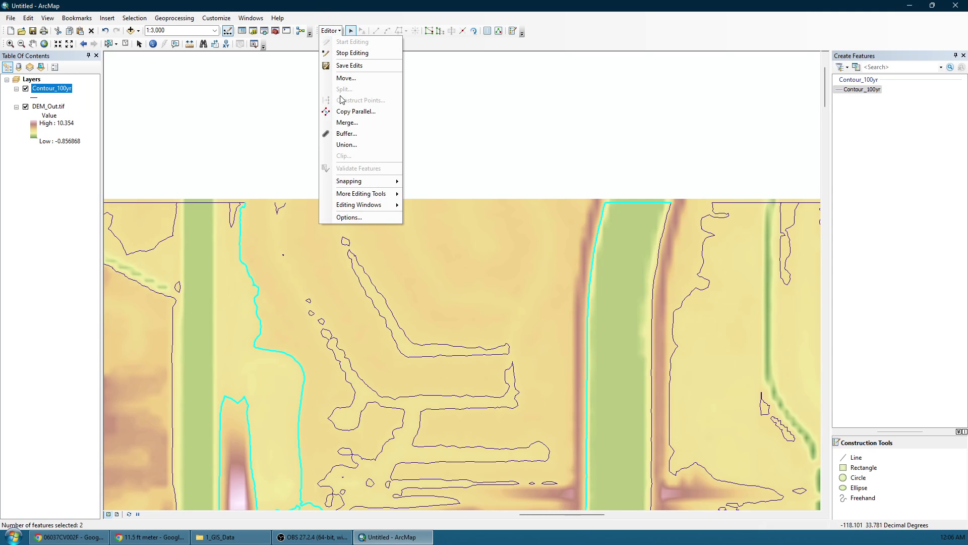
pyautogui.click(340, 123)
pyautogui.click(555, 239)
# Step: Merge the wide channel's eastern bank contour into the contour that already includes its northern closing line
pyautogui.moveTo(564, 211); pyautogui.dragTo(367, 220)
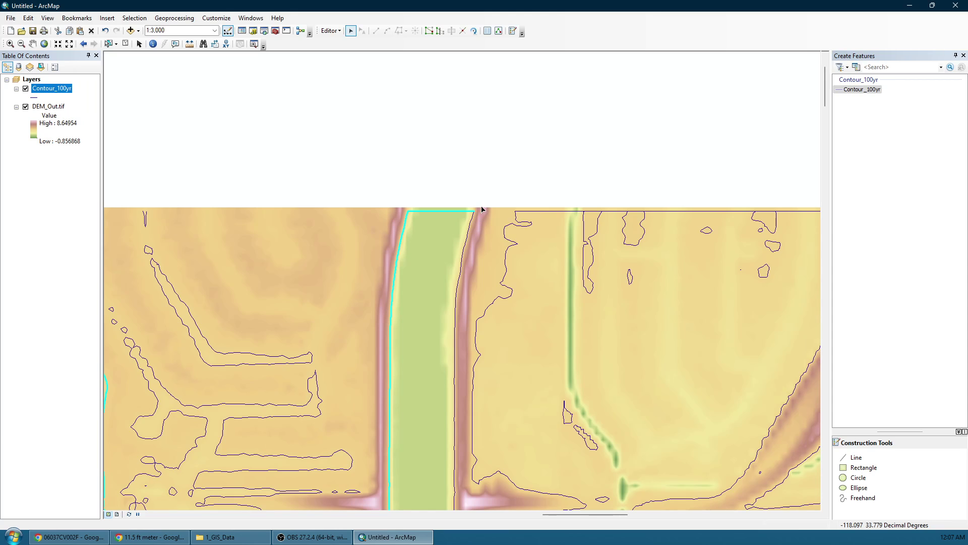
pyautogui.moveTo(527, 222); pyautogui.dragTo(527, 222)
pyautogui.scroll(1, 454, 242)
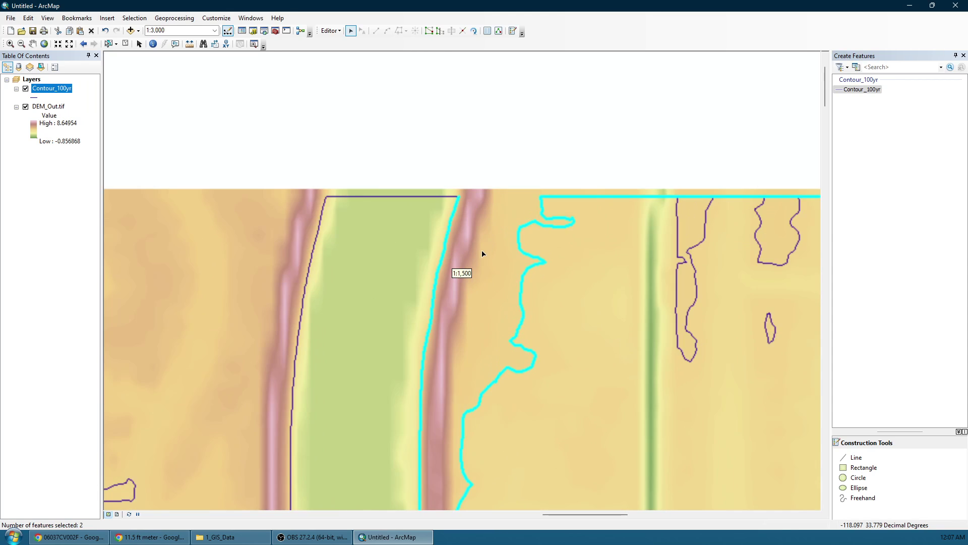
pyautogui.moveTo(447, 224); pyautogui.dragTo(472, 255)
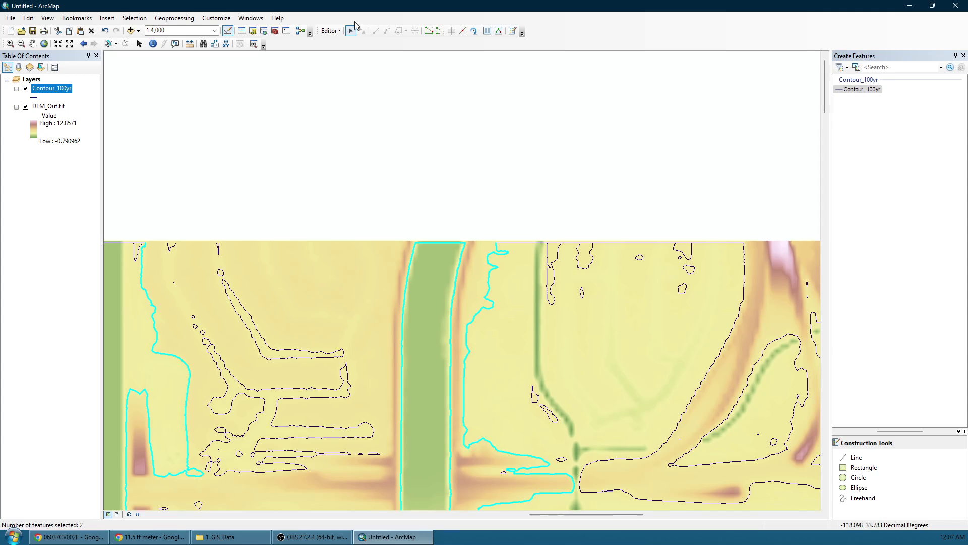
pyautogui.click(331, 30)
pyautogui.click(344, 123)
pyautogui.click(560, 237)
# Step: Merge the northern boundary line east of the wide channel with the combined channel contour
pyautogui.scroll(3, 430, 264)
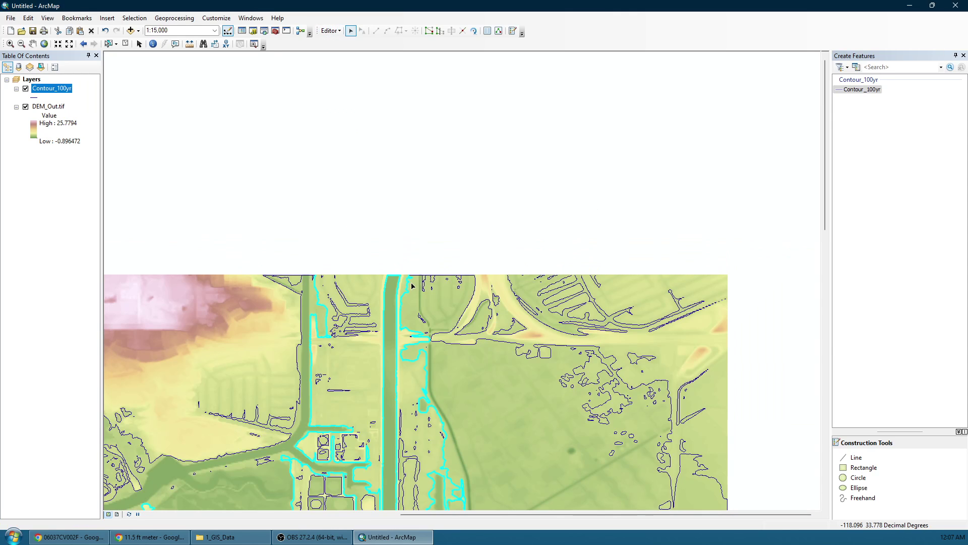
pyautogui.moveTo(413, 286); pyautogui.dragTo(442, 97)
pyautogui.click(329, 29)
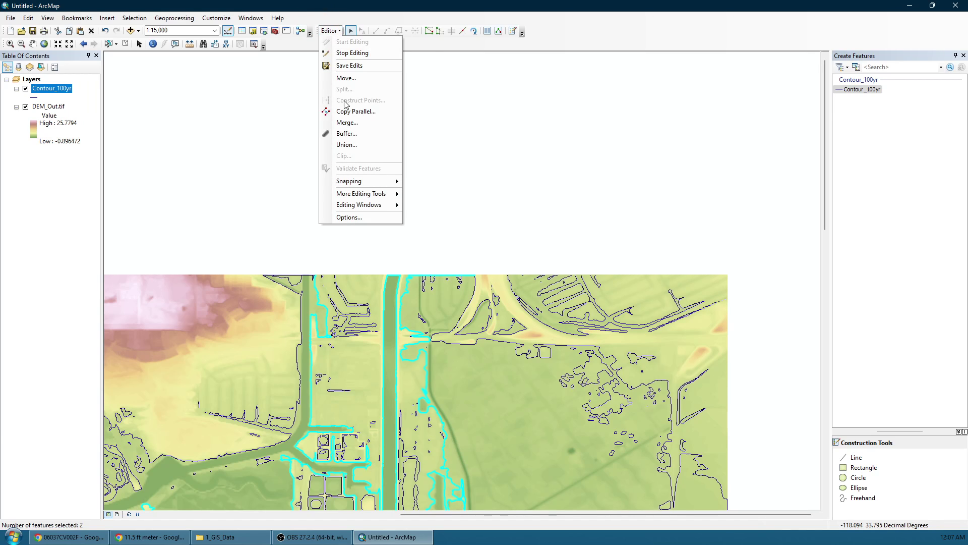
pyautogui.click(344, 122)
pyautogui.click(560, 235)
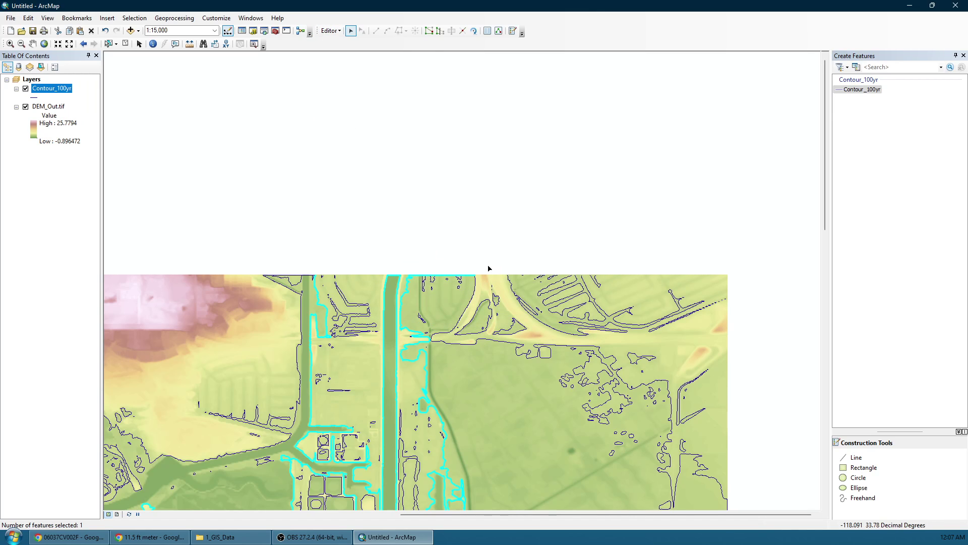
# Step: Merge the long contour curving from the northern edge toward the eastern boundary with the combined channel contour
pyautogui.keyDown('shift'); pyautogui.click(480, 294); pyautogui.keyUp('shift')
pyautogui.click(330, 31)
pyautogui.click(345, 123)
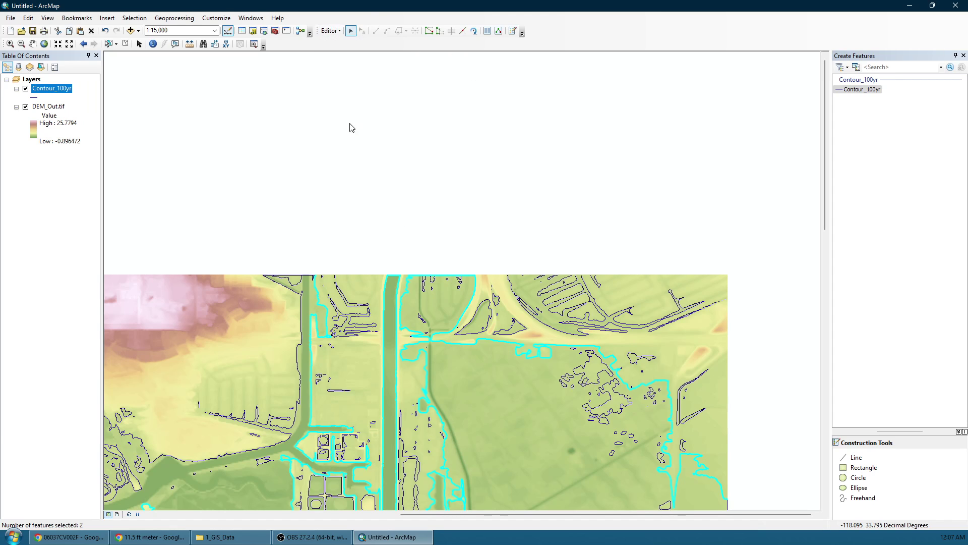
pyautogui.click(558, 235)
# Step: Merge the line along the DEM's eastern edge and the combined contour into feature 0
pyautogui.press('Down')
pyautogui.press('Right')
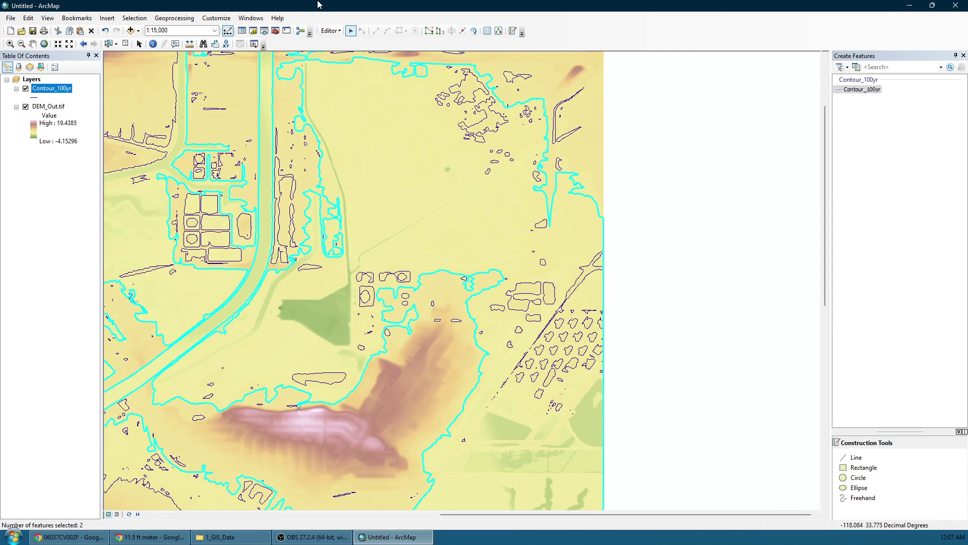
pyautogui.click(330, 31)
pyautogui.click(344, 123)
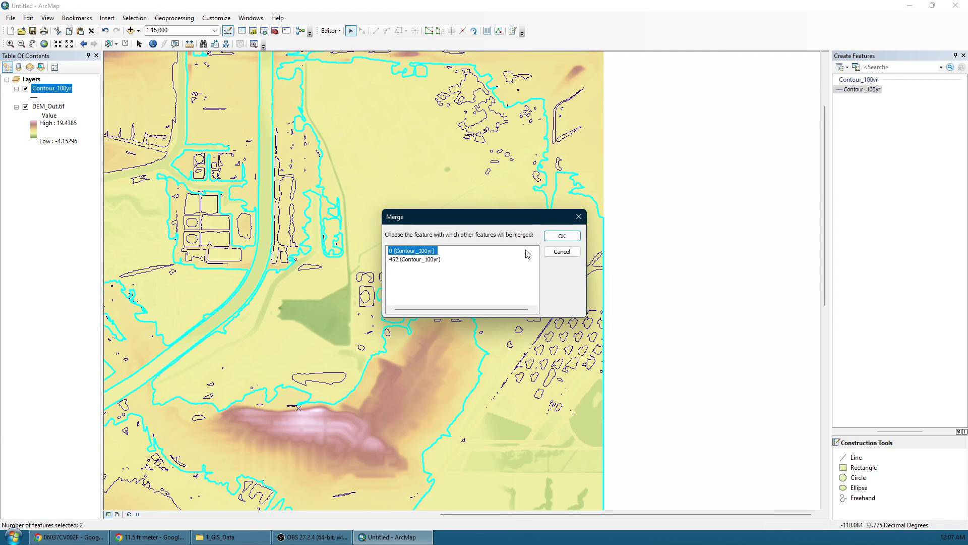
pyautogui.click(558, 234)
# Step: Merge the southeastern beach contour with the combined contour ending on the eastern edge
pyautogui.press('Down')
pyautogui.press('Right')
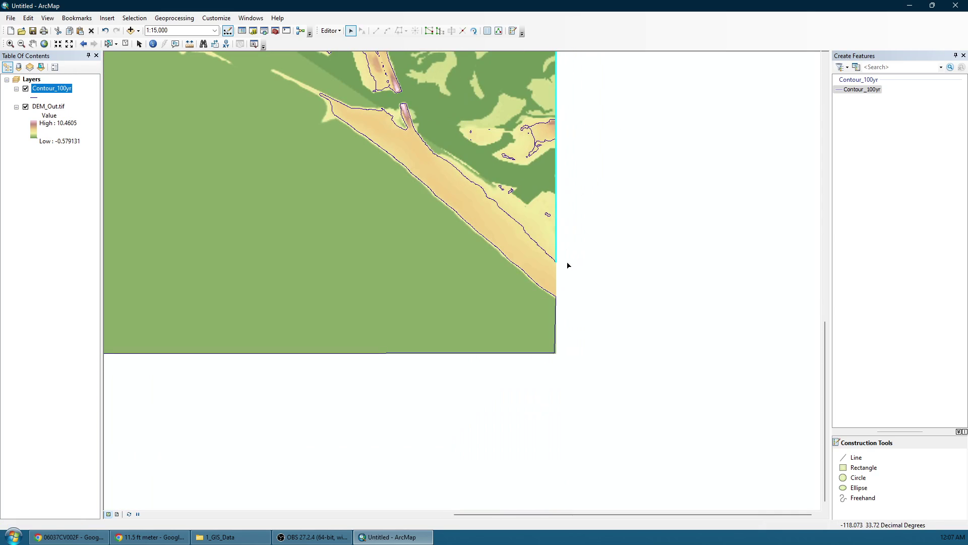
pyautogui.click(340, 32)
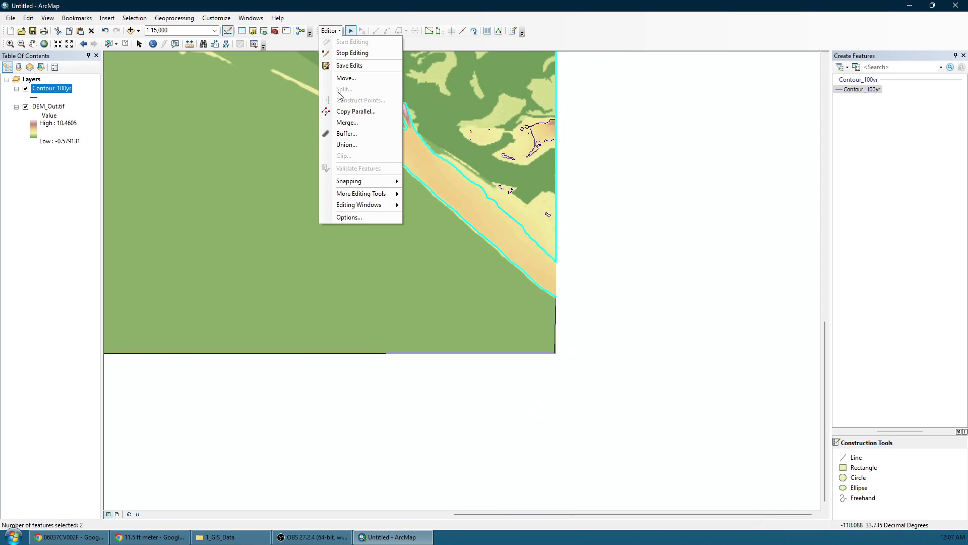
pyautogui.click(345, 123)
pyautogui.click(558, 234)
# Step: Merge the southern and western boundary contour and the combined eastern contour into feature 831
pyautogui.moveTo(551, 278); pyautogui.dragTo(583, 317)
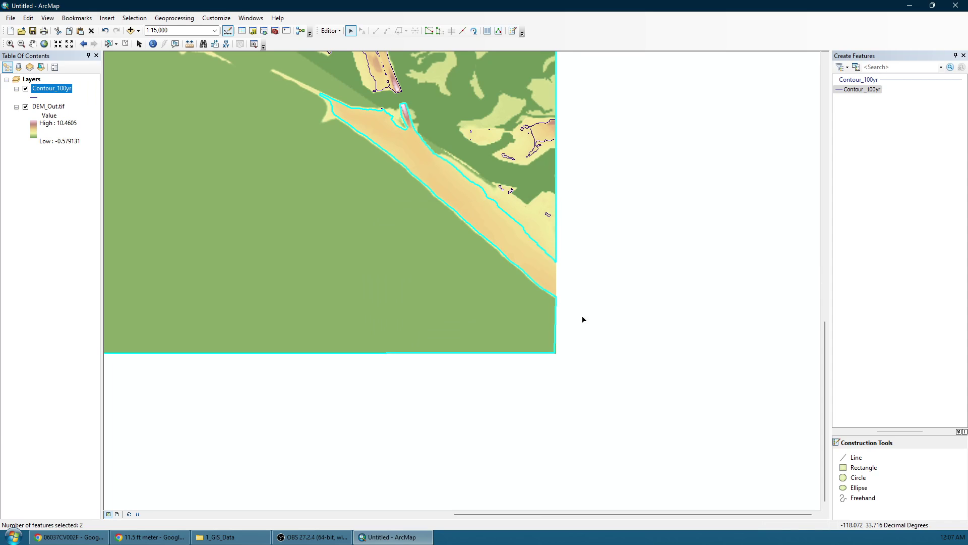
pyautogui.click(330, 31)
pyautogui.click(345, 123)
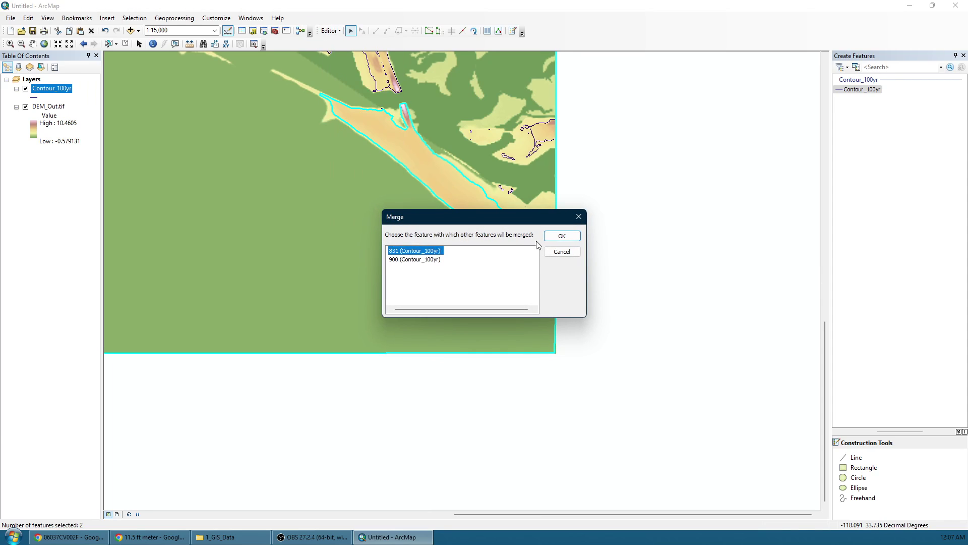
pyautogui.click(557, 236)
# Step: Merge the northwestern high-ground contour with the combined boundary contour where they meet on the western edge
pyautogui.scroll(5, 534, 206)
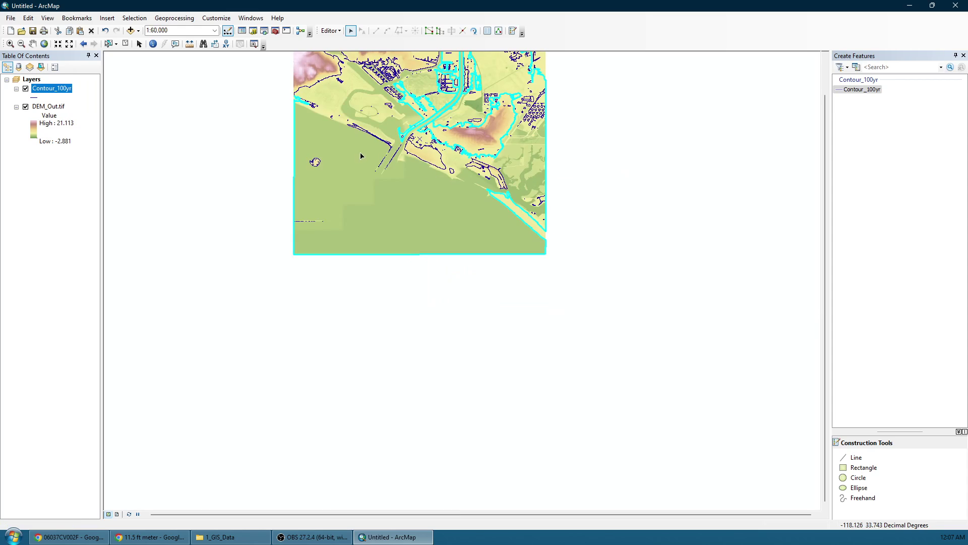
pyautogui.scroll(-7, 360, 215)
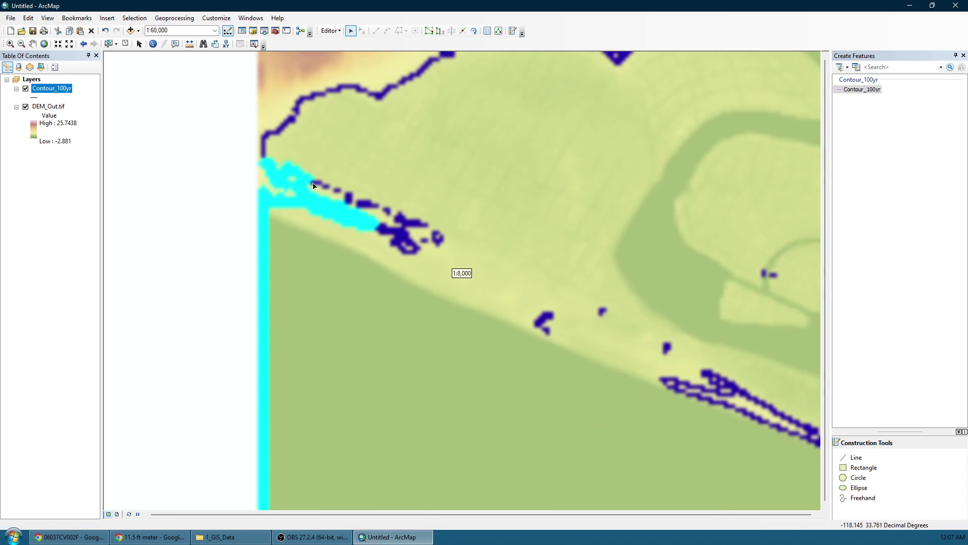
pyautogui.moveTo(243, 152); pyautogui.dragTo(274, 175)
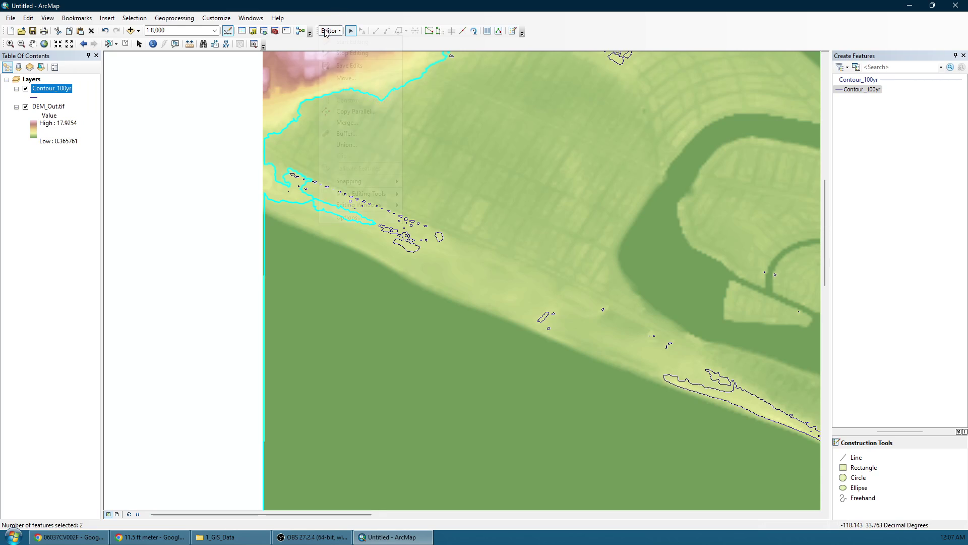
pyautogui.click(346, 123)
pyautogui.click(561, 236)
# Step: Examine the merged contour around the whole DEM, including the western shoreline, channels and southeastern high ground, for remaining gaps
pyautogui.scroll(-1, 521, 245)
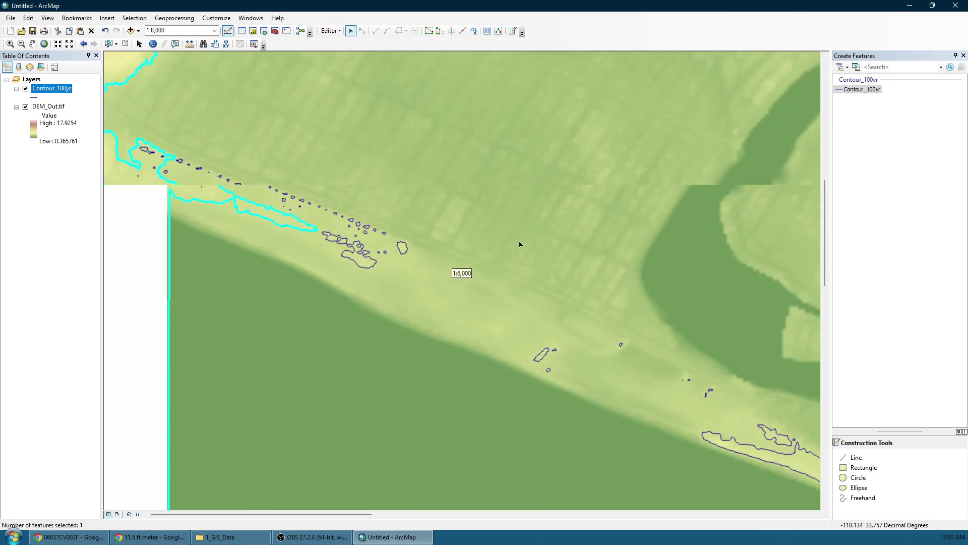
pyautogui.scroll(4, 521, 244)
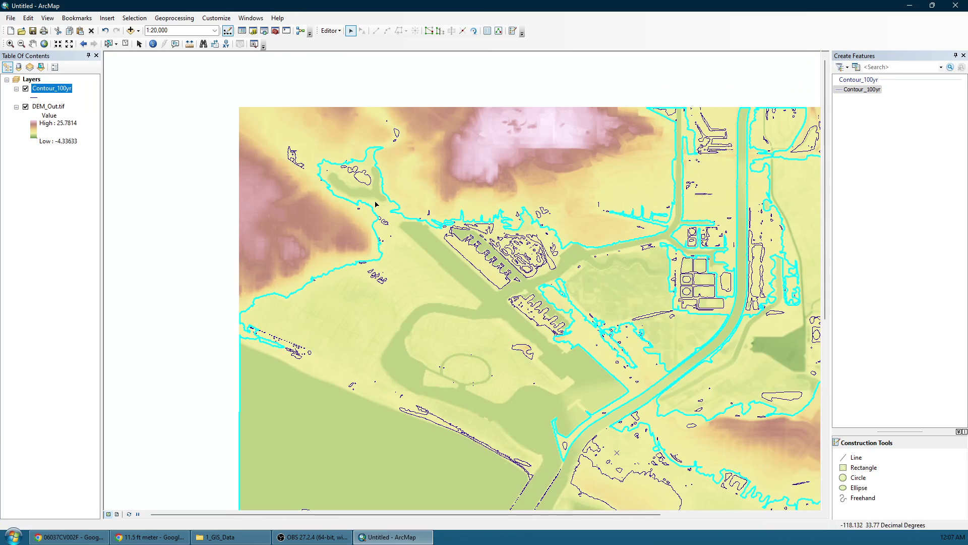
pyautogui.moveTo(535, 189); pyautogui.dragTo(311, 188)
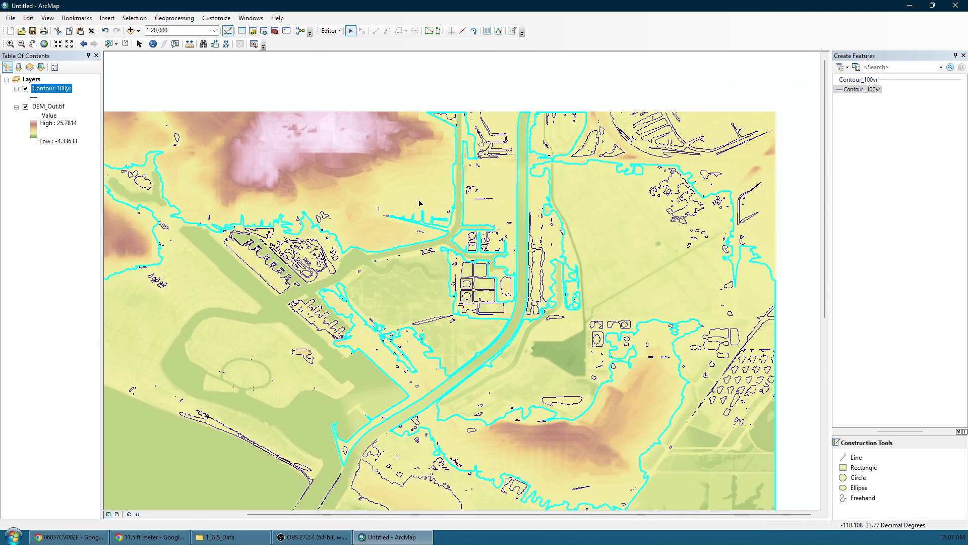
pyautogui.moveTo(530, 232); pyautogui.dragTo(396, 105)
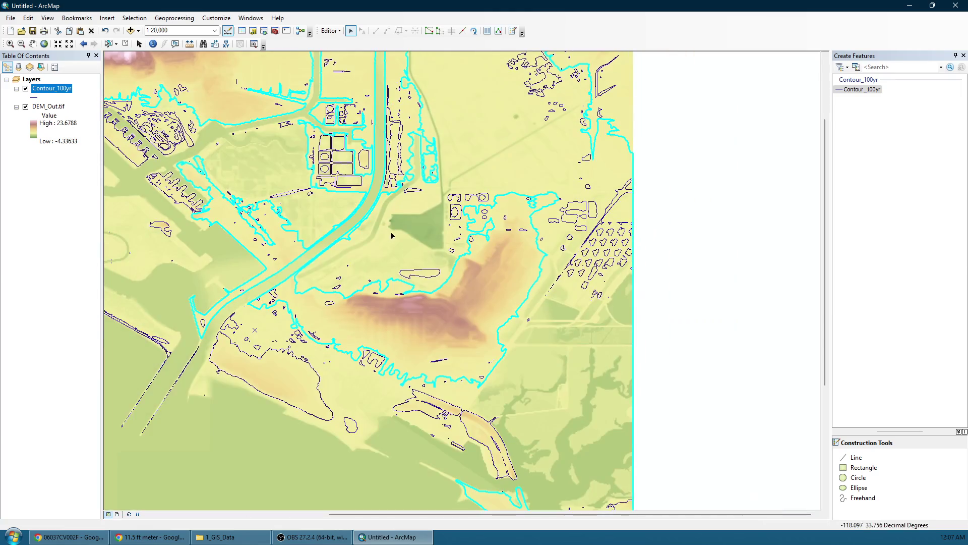
pyautogui.moveTo(445, 348); pyautogui.dragTo(481, 318)
pyautogui.scroll(4, 481, 319)
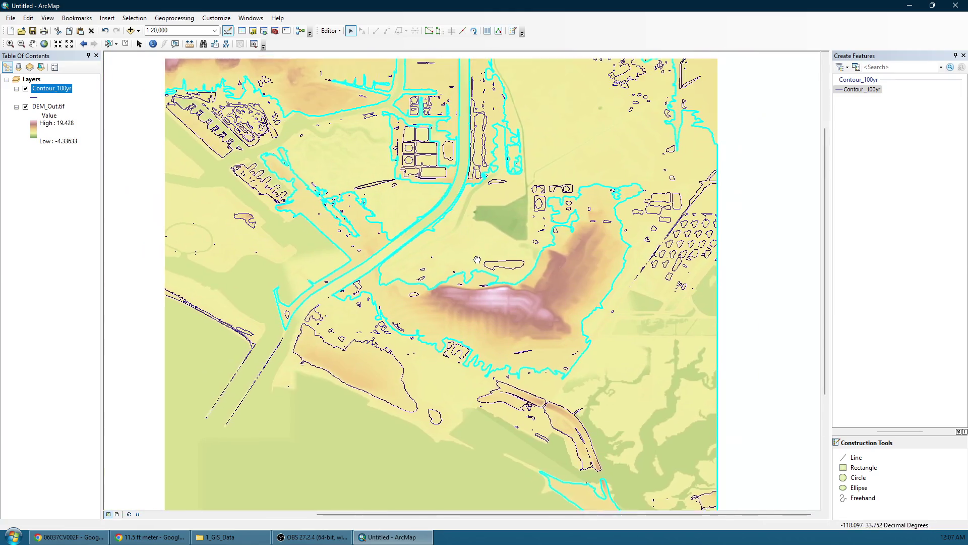
pyautogui.scroll(-1, 267, 211)
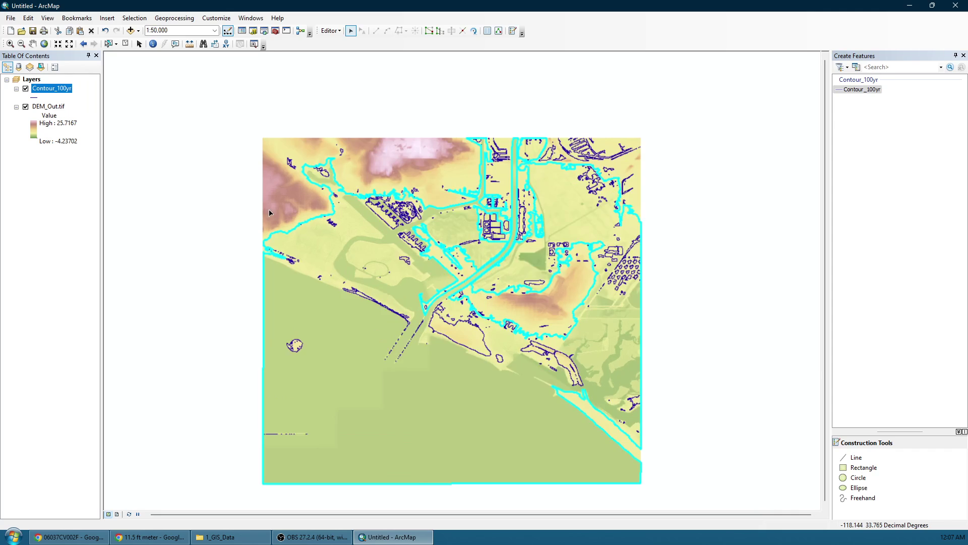
# Step: Stop the editing session and save the edits to Contour_100yr
pyautogui.click(331, 31)
pyautogui.click(341, 54)
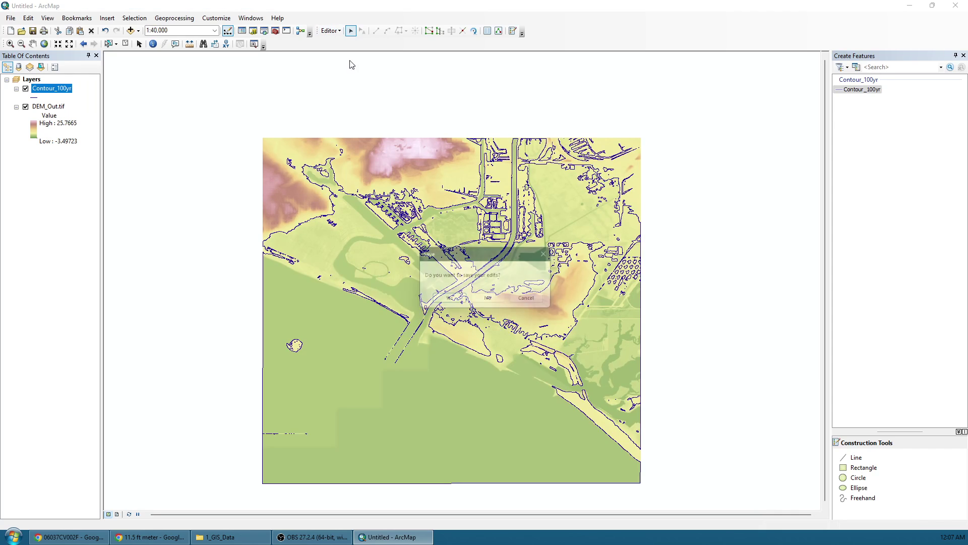
pyautogui.click(456, 301)
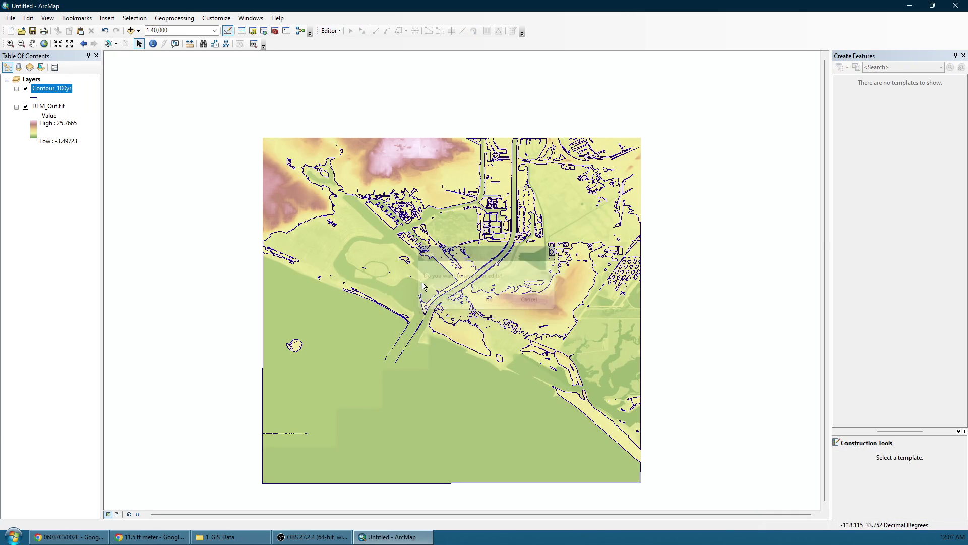
# Step: Search for "feature to polygon", open the Feature To Polygon tool and add Contour_100yr as its input features
pyautogui.click(264, 32)
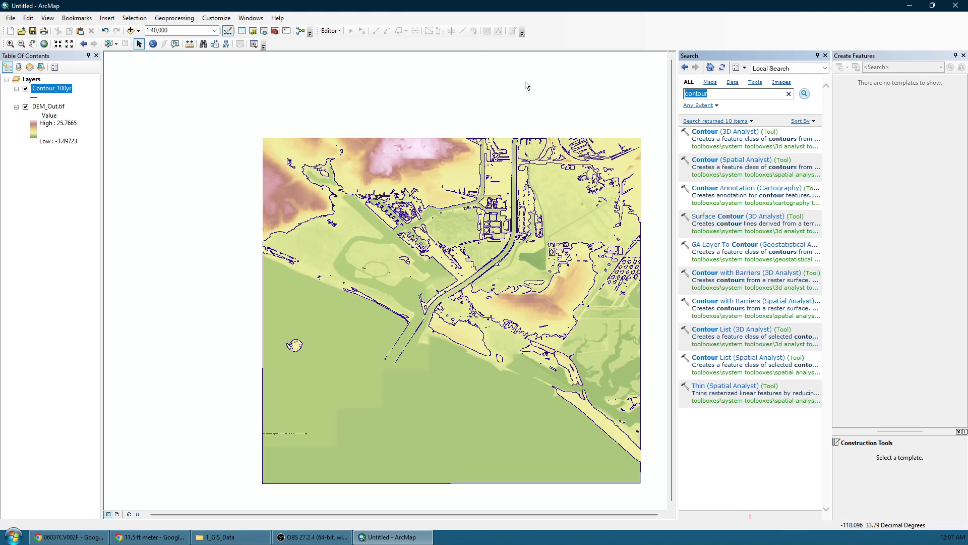
pyautogui.write('g')
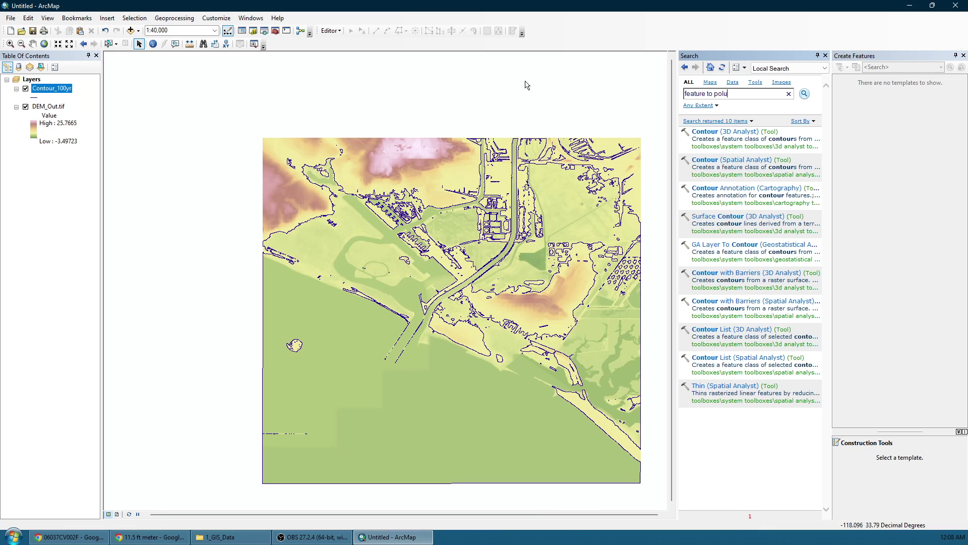
pyautogui.write('eature to polygon')
pyautogui.press('Return')
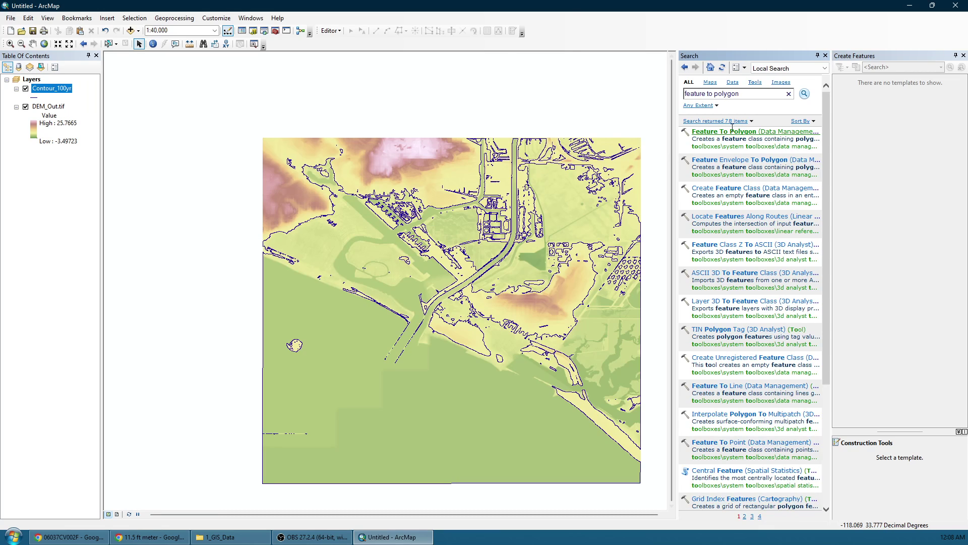
pyautogui.click(740, 132)
pyautogui.click(627, 155)
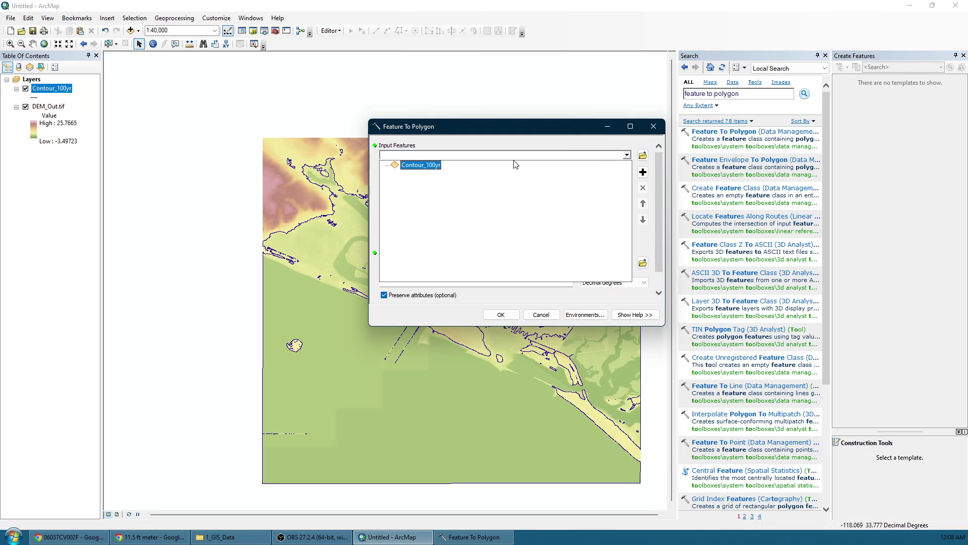
pyautogui.click(420, 166)
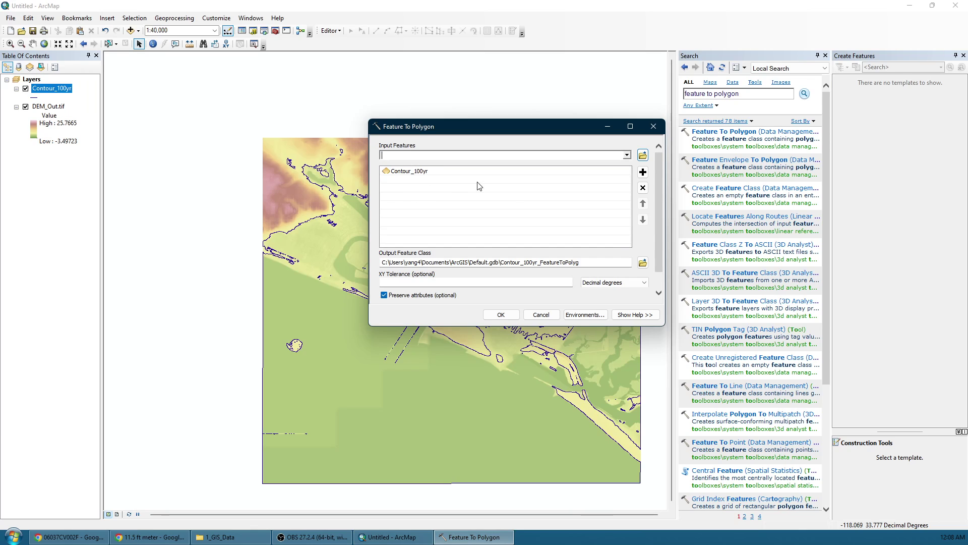
# Step: Set the output feature class to Poly_100yr in the 2_Polygon folder and run the Feature To Polygon conversion
pyautogui.click(642, 263)
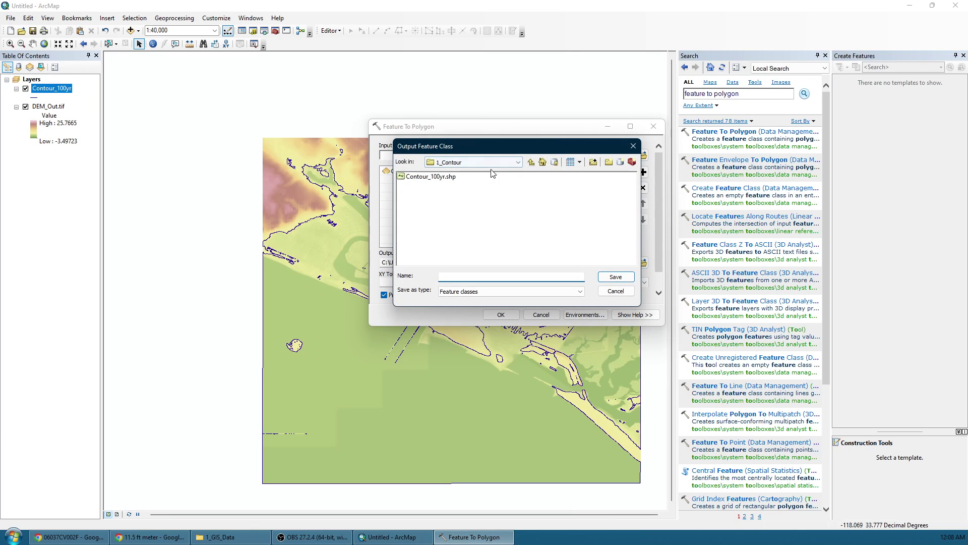
pyautogui.click(531, 162)
pyautogui.doubleClick(427, 187)
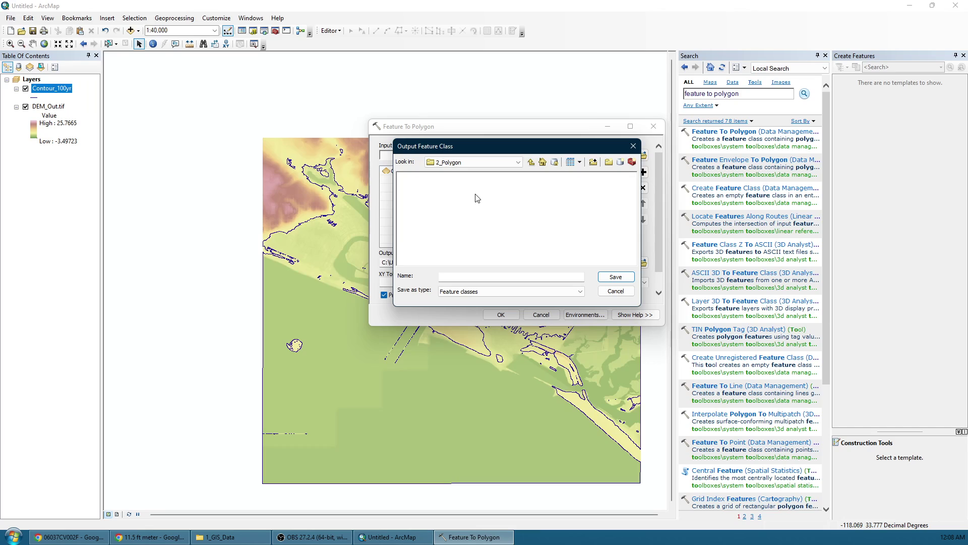
pyautogui.click(543, 276)
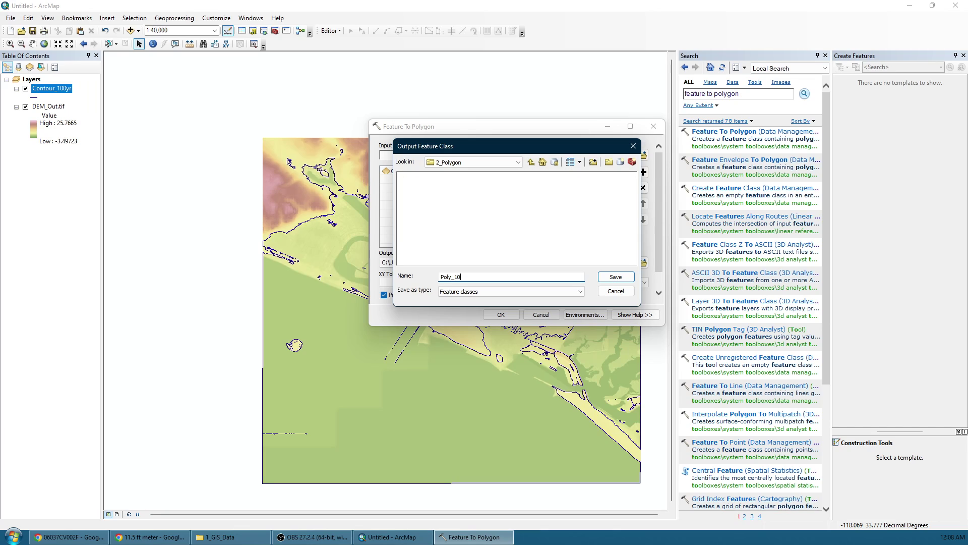
pyautogui.click(631, 275)
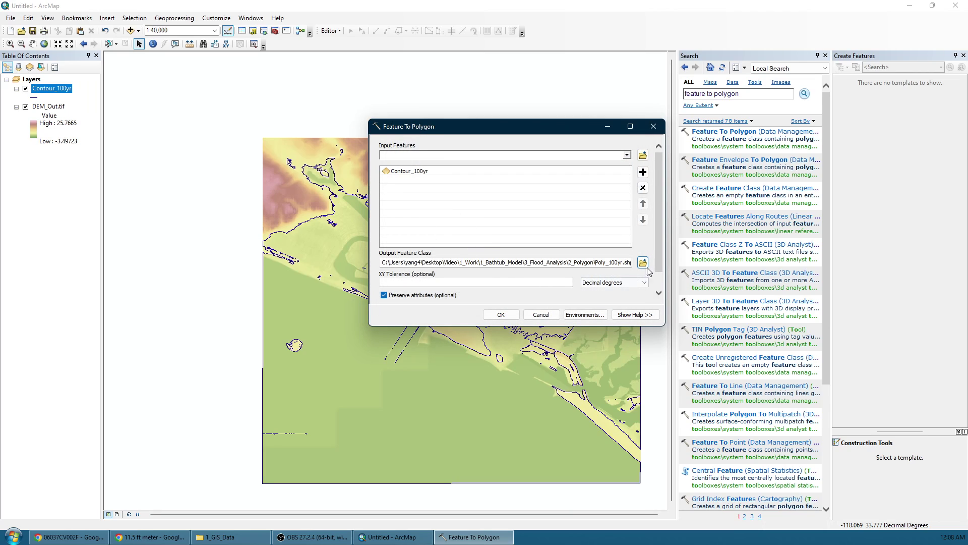
pyautogui.scroll(-2, 661, 262)
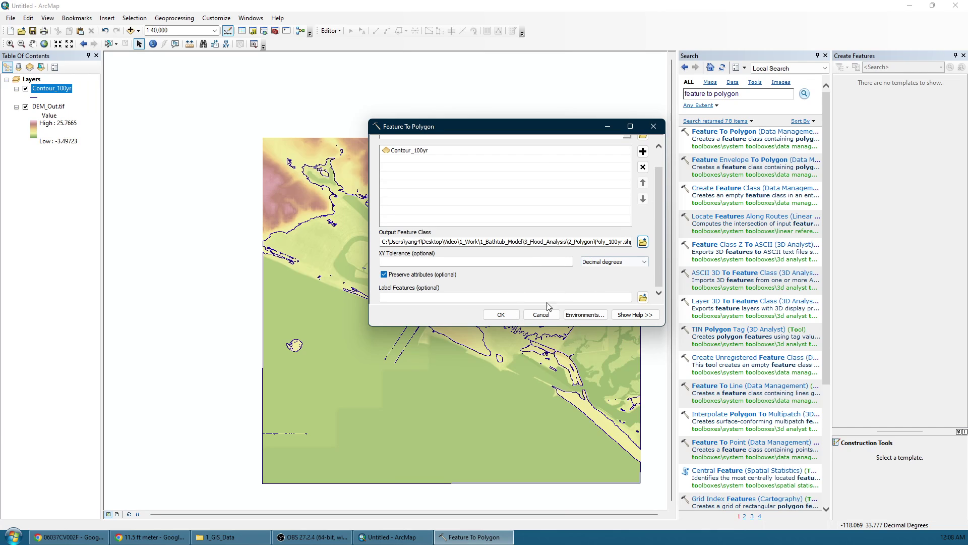
pyautogui.click(501, 314)
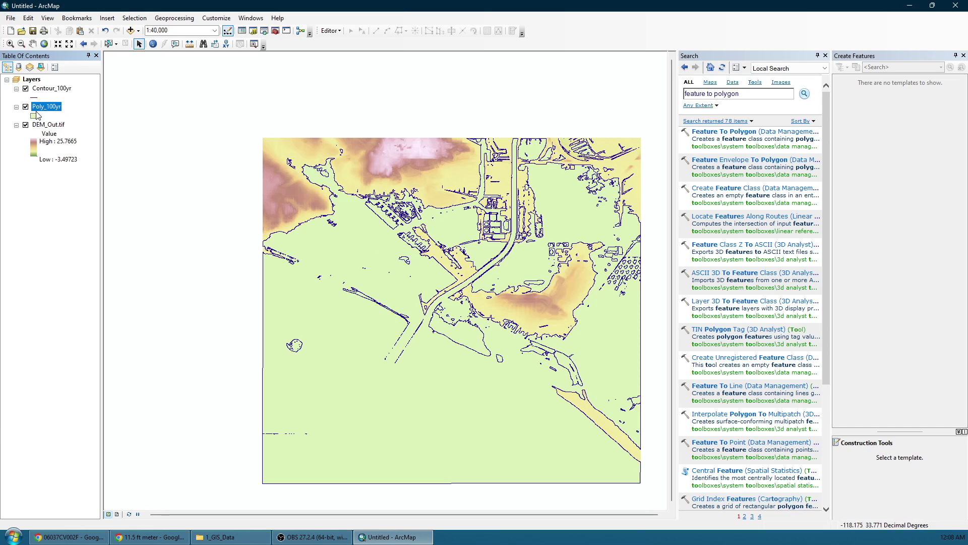
# Step: Open the attribute table of Poly_100yr and add a short integer field named AREA
pyautogui.rightClick(39, 106)
pyautogui.click(81, 136)
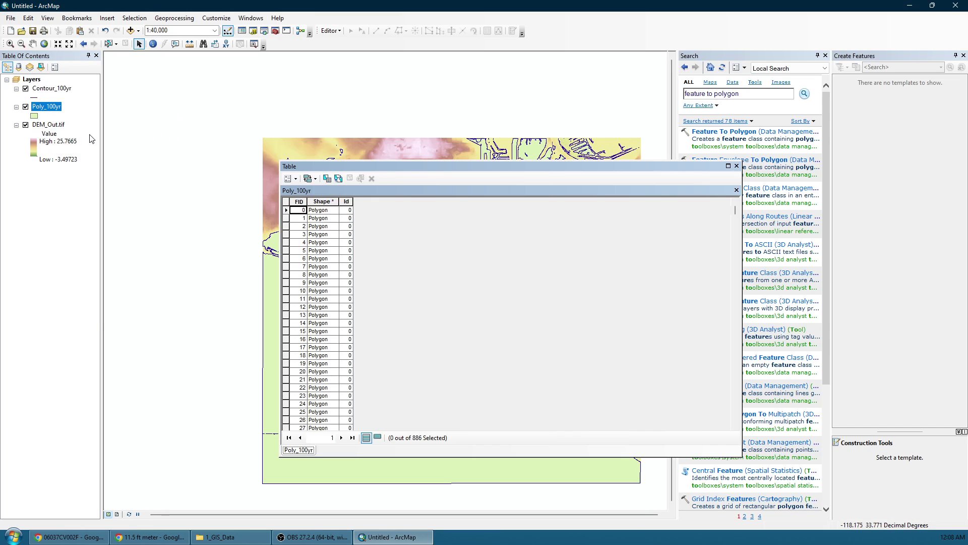
pyautogui.click(288, 178)
pyautogui.click(323, 242)
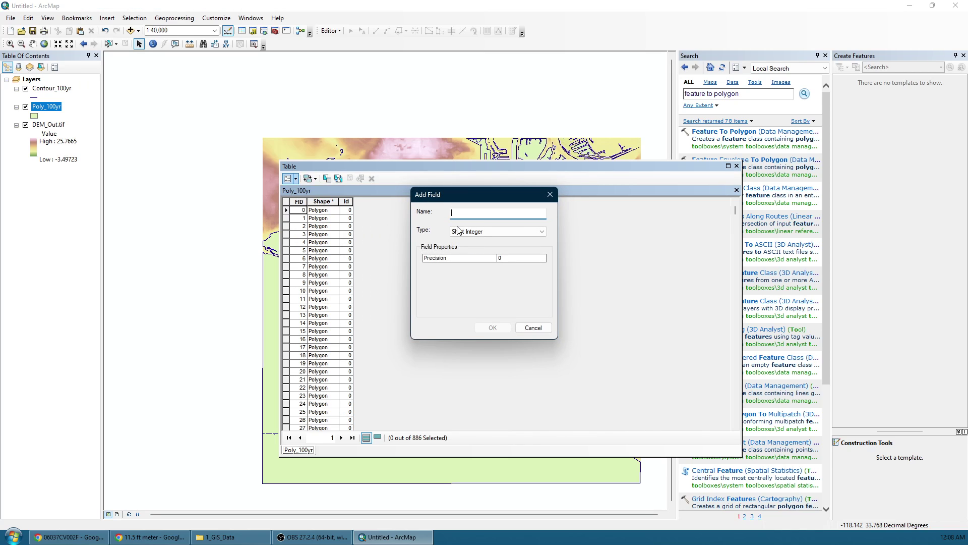
pyautogui.write('AREA')
pyautogui.press('Return')
# Step: Delete the AREA field from the Poly_100yr attribute table
pyautogui.rightClick(361, 203)
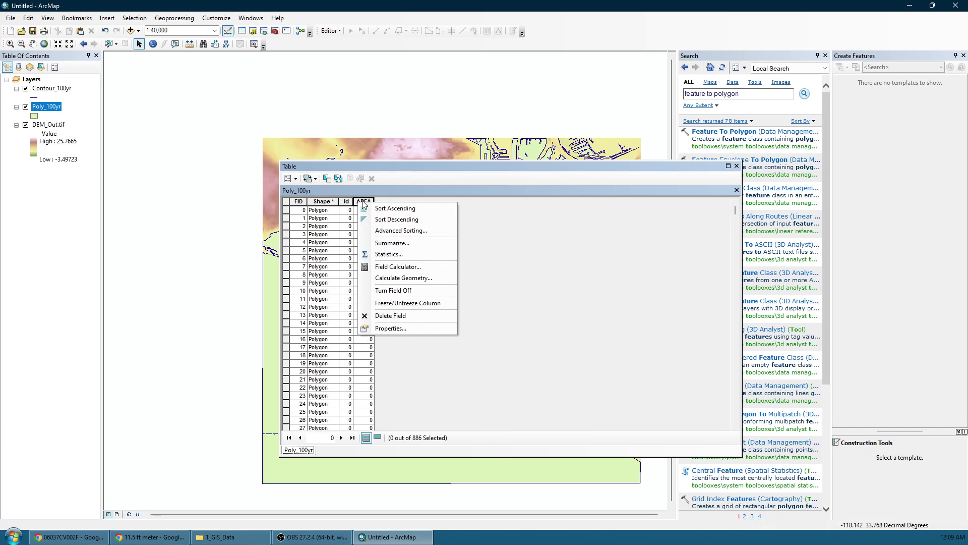
pyautogui.click(391, 315)
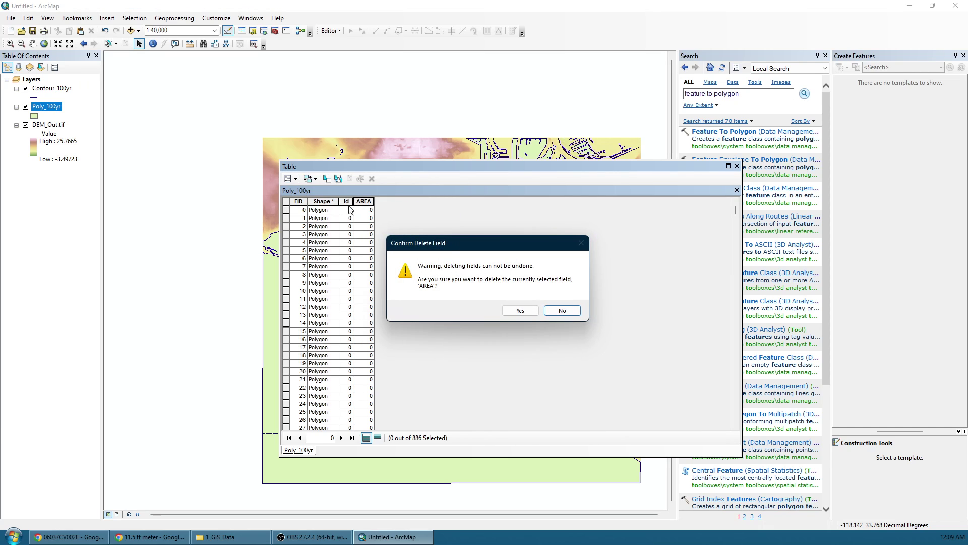
pyautogui.click(521, 311)
# Step: Add a Double field named Area with precision 10 and scale 2 to Poly_100yr, and close the attribute table
pyautogui.click(289, 179)
pyautogui.click(323, 242)
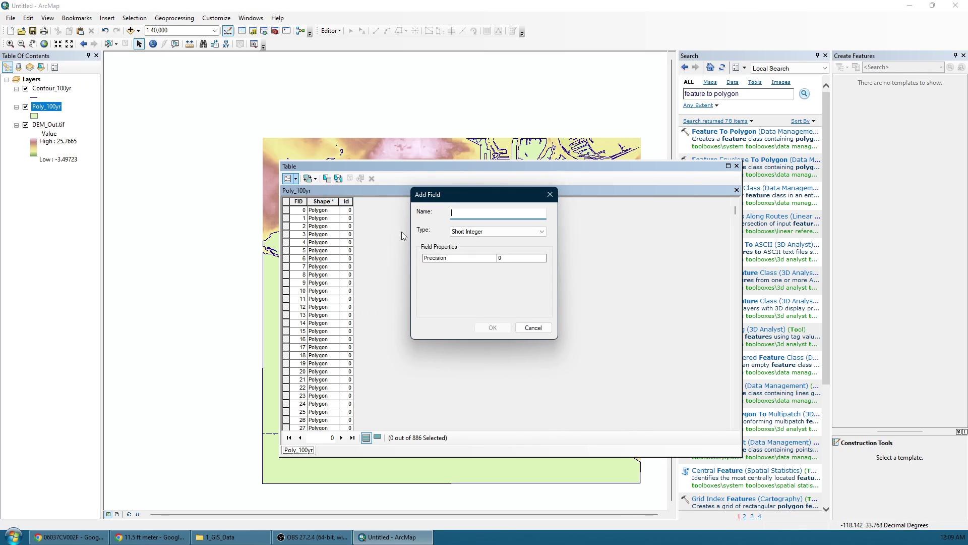
pyautogui.write('Area')
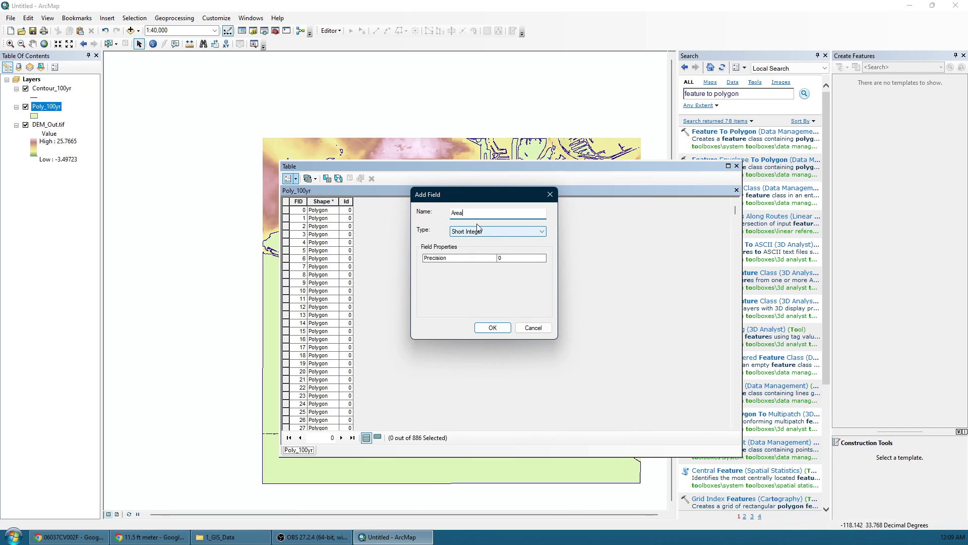
pyautogui.click(478, 231)
pyautogui.click(484, 267)
pyautogui.click(491, 231)
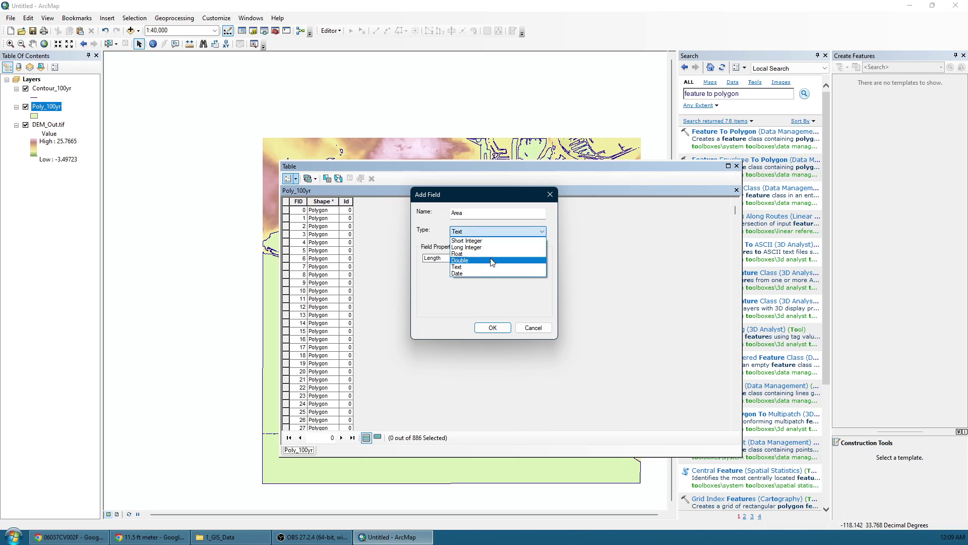
pyautogui.click(492, 260)
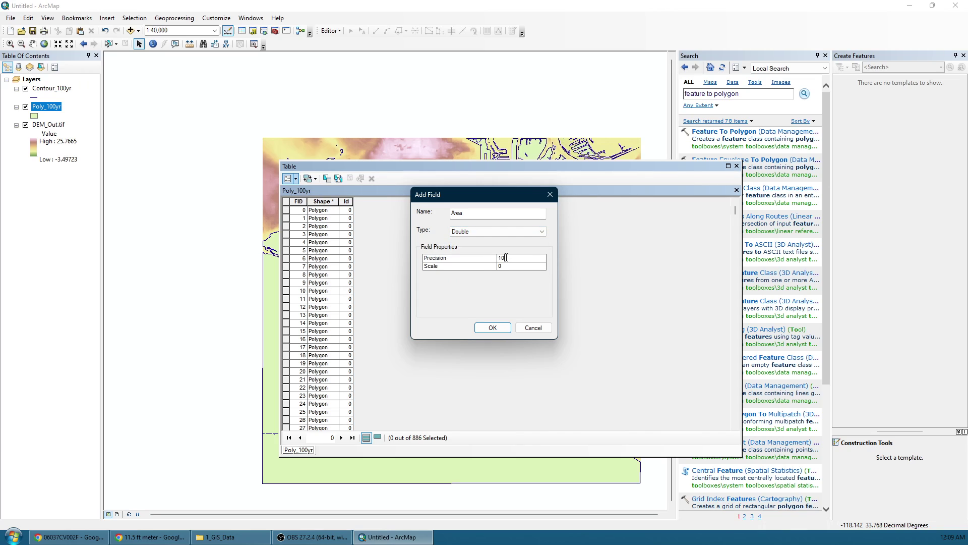
pyautogui.click(510, 266)
pyautogui.write('2')
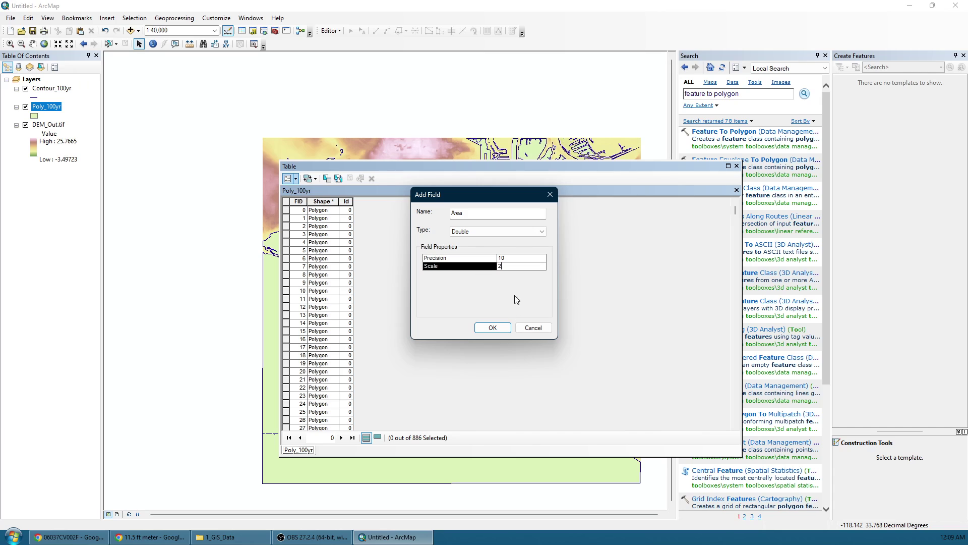
pyautogui.click(489, 328)
pyautogui.click(737, 165)
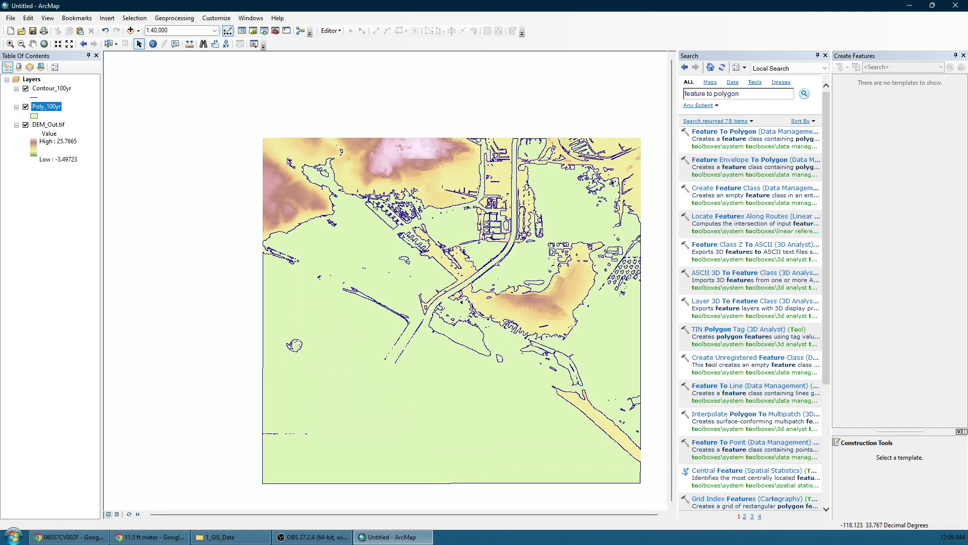
# Step: Try to calculate the area geometry of the Poly_100yr polygons in the Area field
pyautogui.rightClick(45, 107)
pyautogui.click(68, 140)
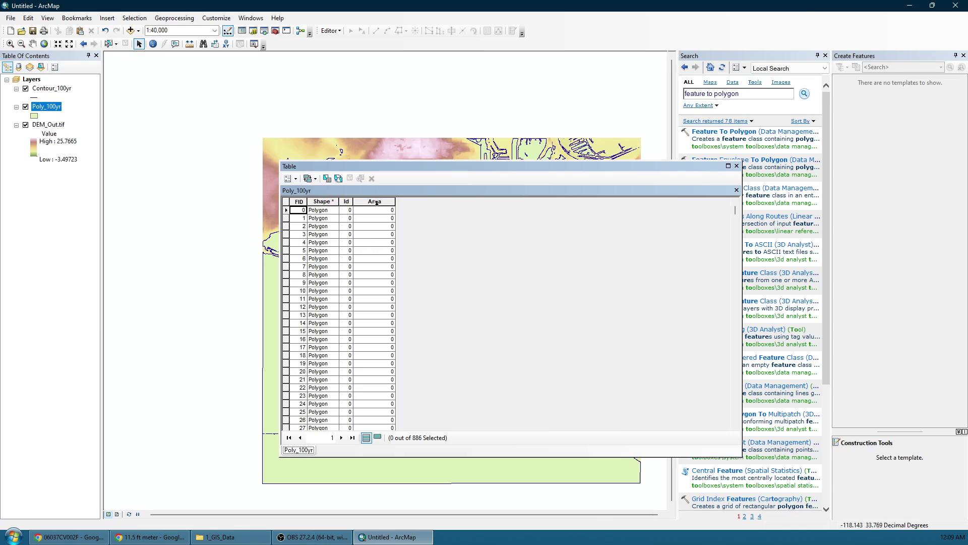
pyautogui.rightClick(376, 202)
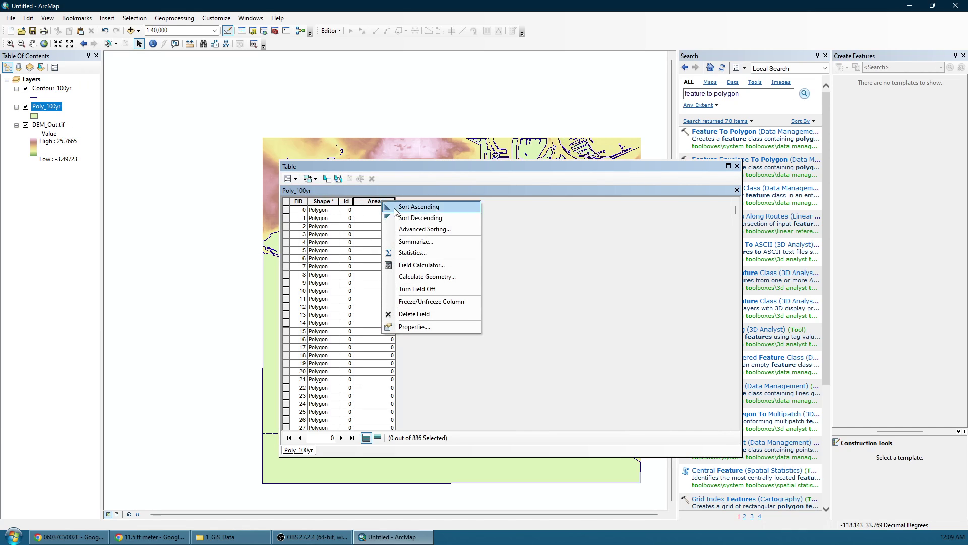
pyautogui.click(424, 277)
pyautogui.click(498, 212)
pyautogui.click(483, 223)
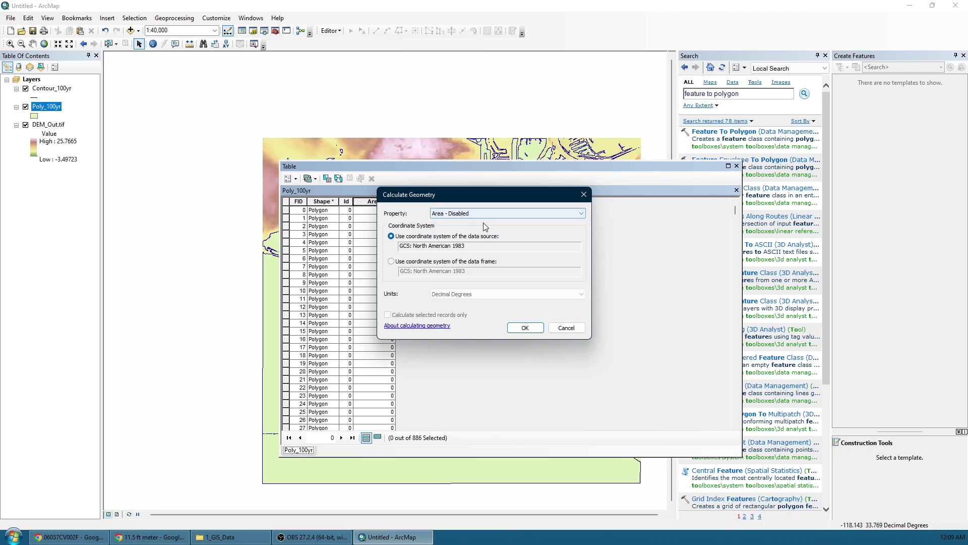
pyautogui.click(559, 328)
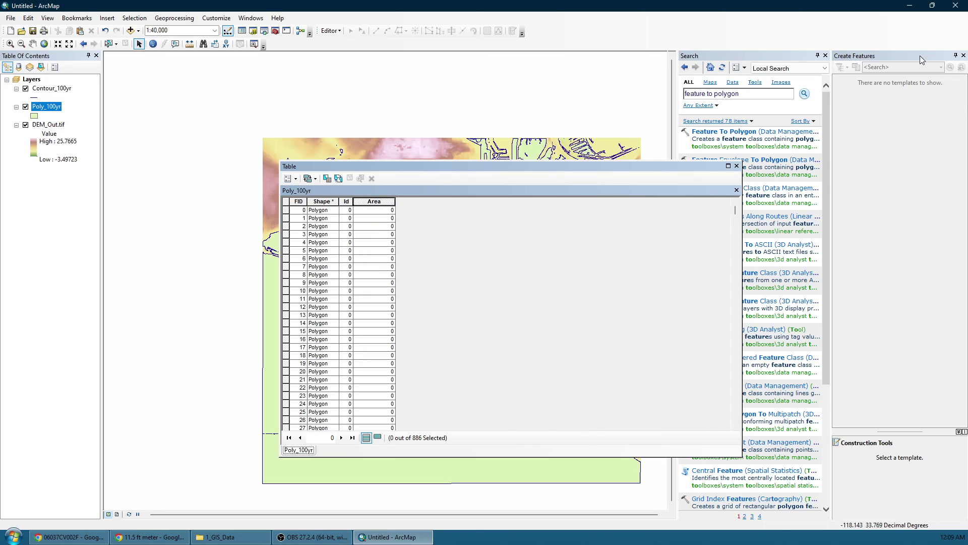
# Step: Close Create Features, search for "project" and open the Project (Data Management) tool
pyautogui.moveTo(500, 168); pyautogui.dragTo(395, 154)
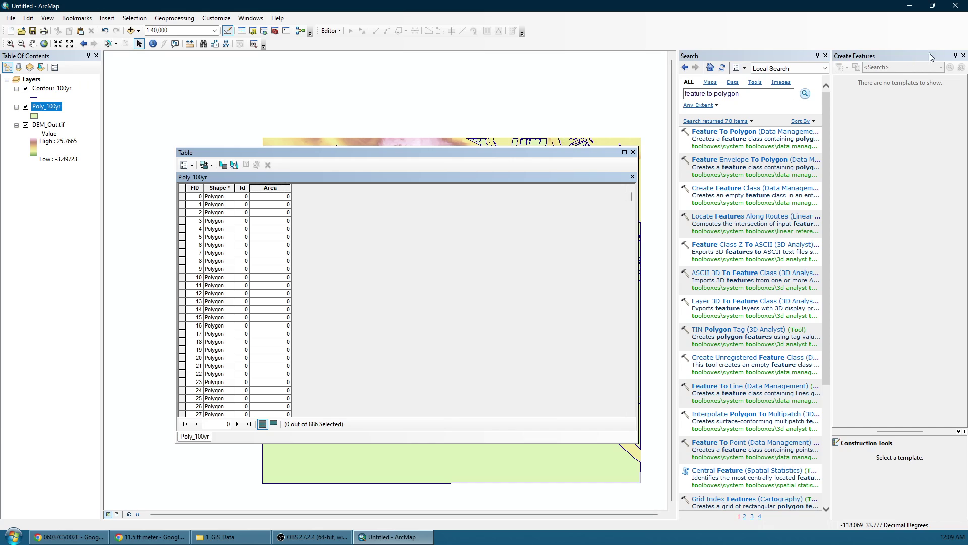
pyautogui.click(964, 55)
pyautogui.moveTo(880, 94); pyautogui.dragTo(695, 93)
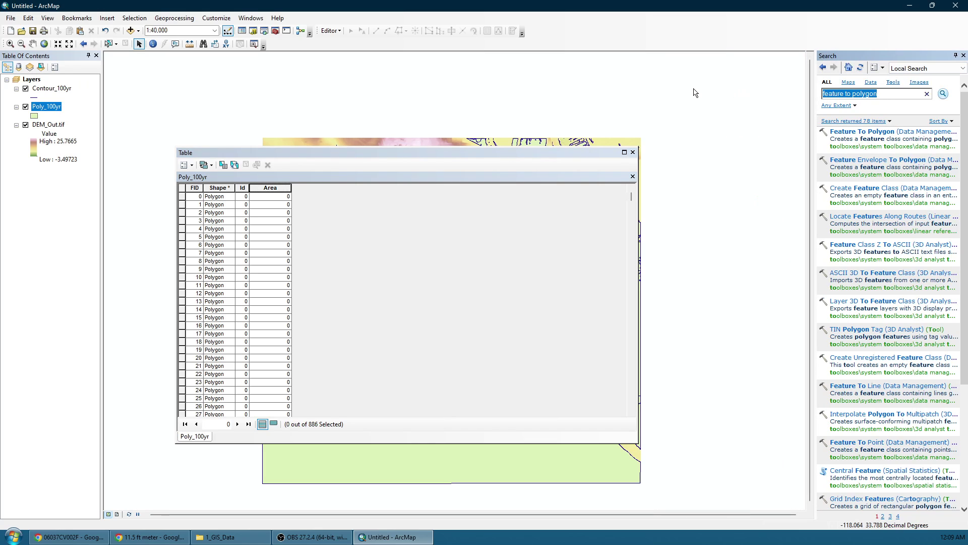
pyautogui.write('project')
pyautogui.press('Return')
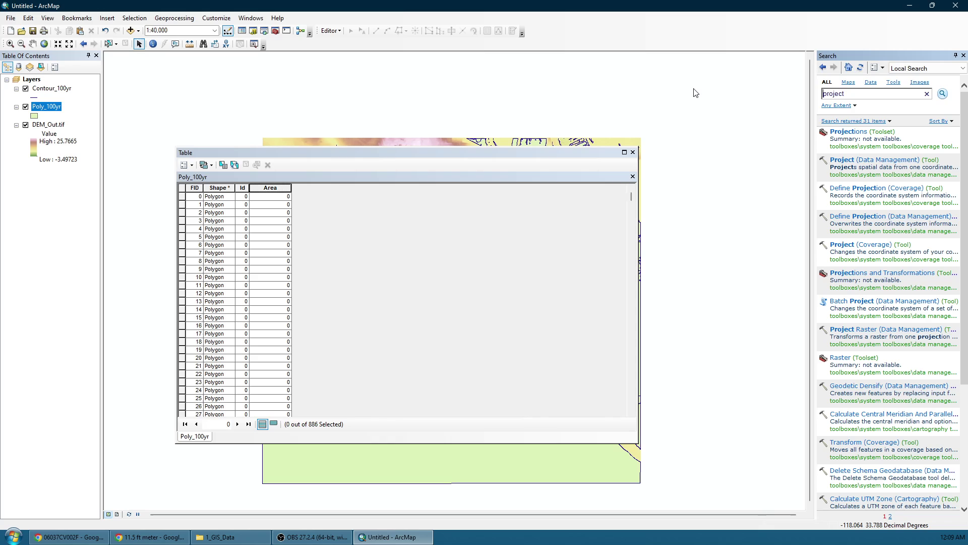
pyautogui.click(844, 160)
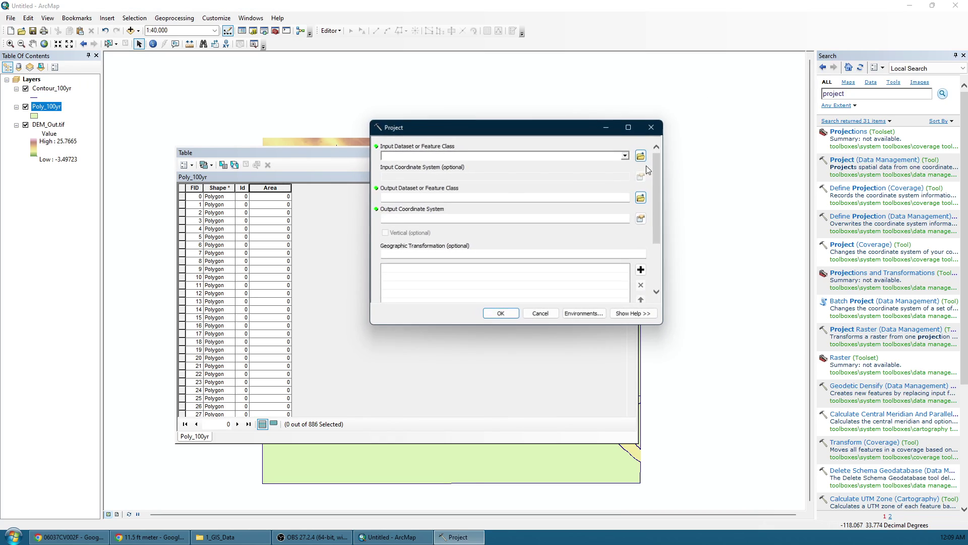
# Step: Close the attribute table and choose Poly_100yr as the input dataset of the Project tool
pyautogui.click(324, 155)
pyautogui.click(629, 154)
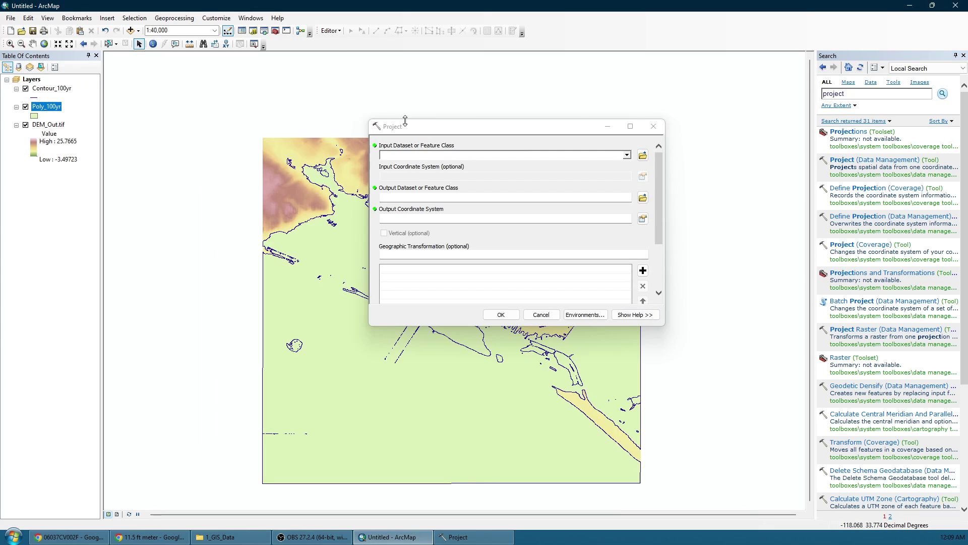
pyautogui.click(329, 31)
pyautogui.click(515, 97)
pyautogui.click(622, 158)
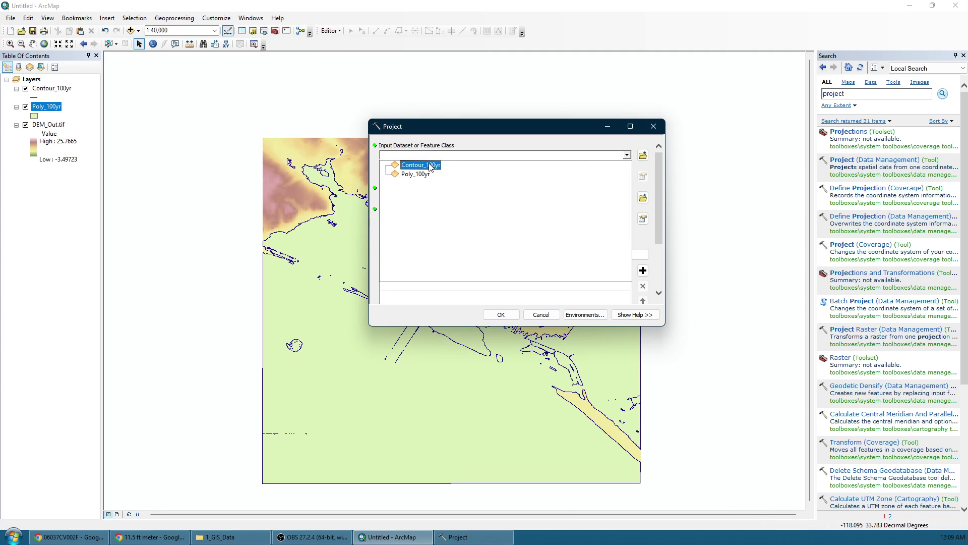
pyautogui.click(418, 174)
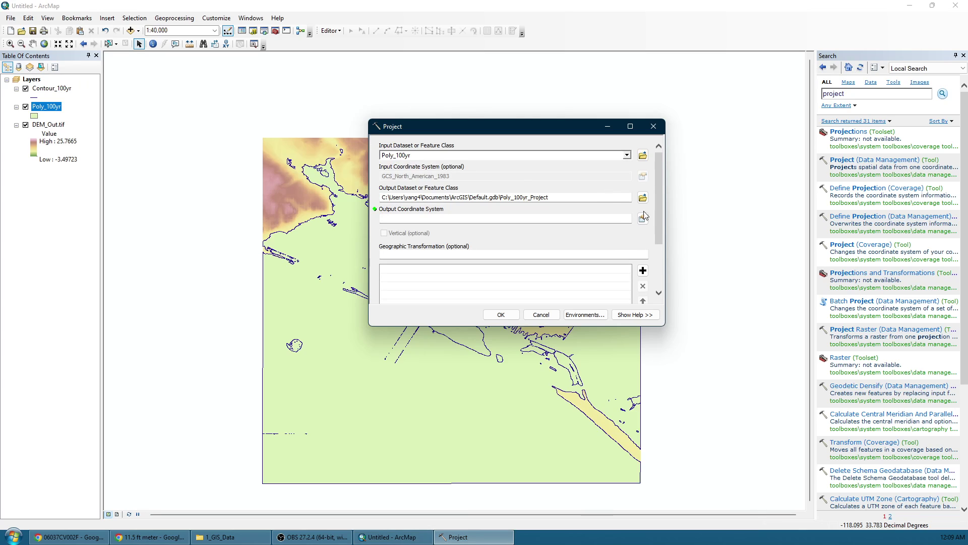
# Step: Set the projected output to Poly_100yr_rp.shp in the 2_Polygon folder
pyautogui.click(643, 196)
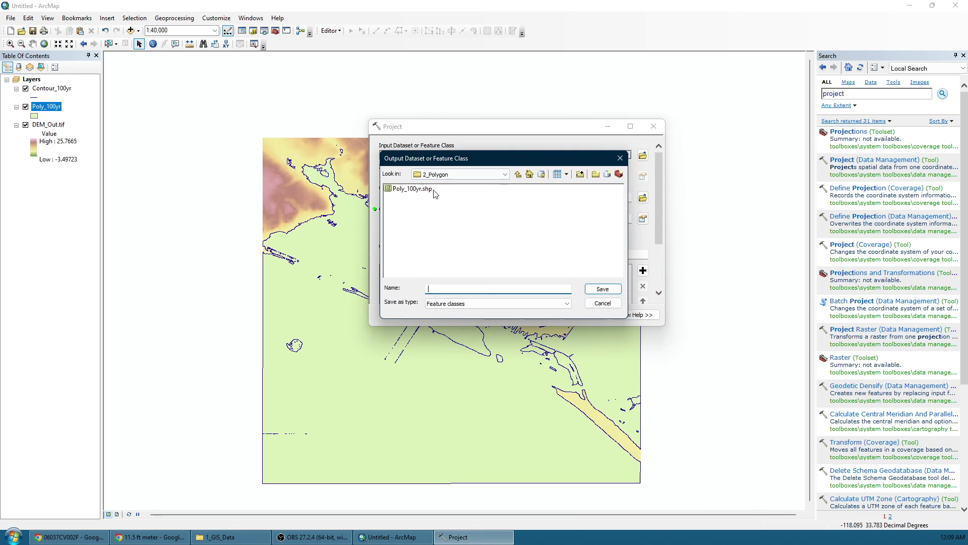
pyautogui.click(413, 188)
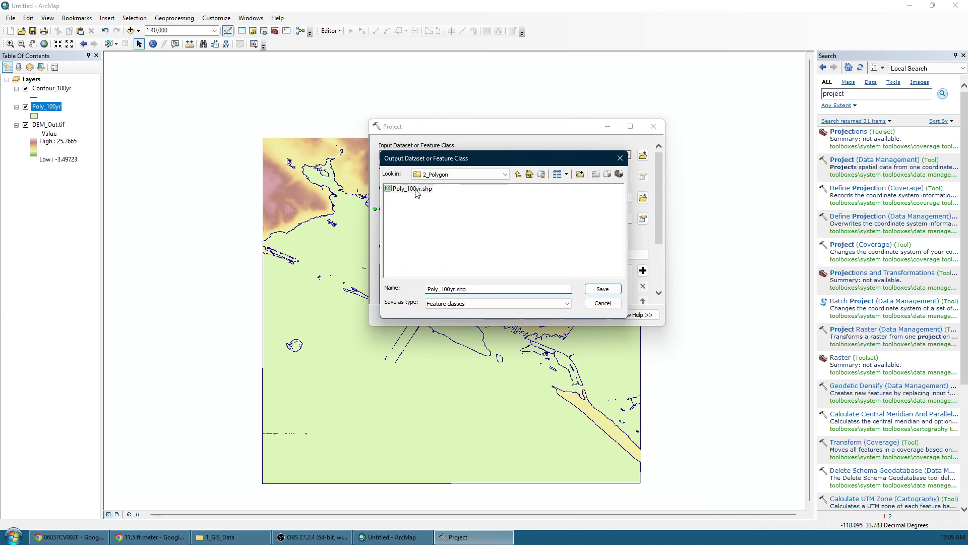
pyautogui.click(456, 289)
pyautogui.click(602, 289)
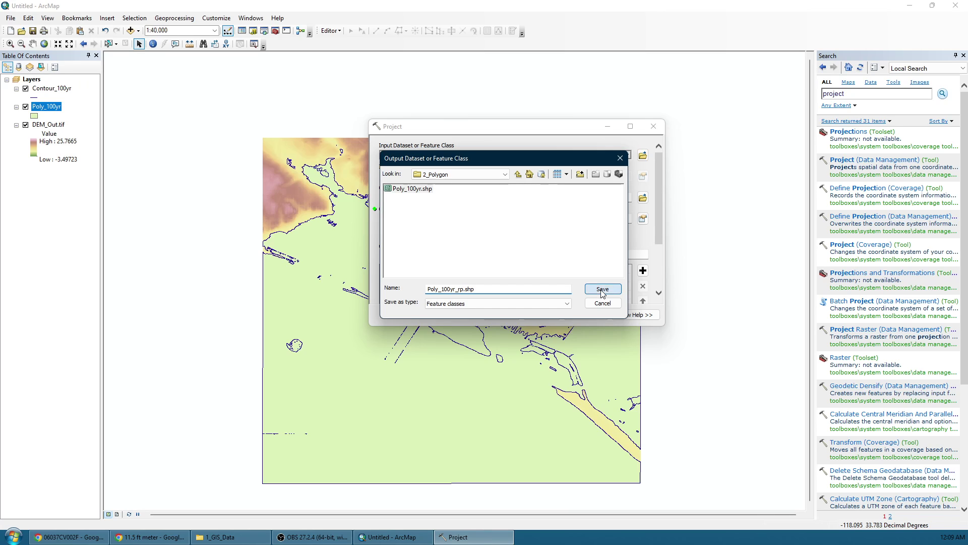
# Step: Set the output coordinate system to NAD 1983 (2011) StatePlane California I FIPS 0401 (Meters) and run the Project tool
pyautogui.click(643, 218)
pyautogui.click(421, 168)
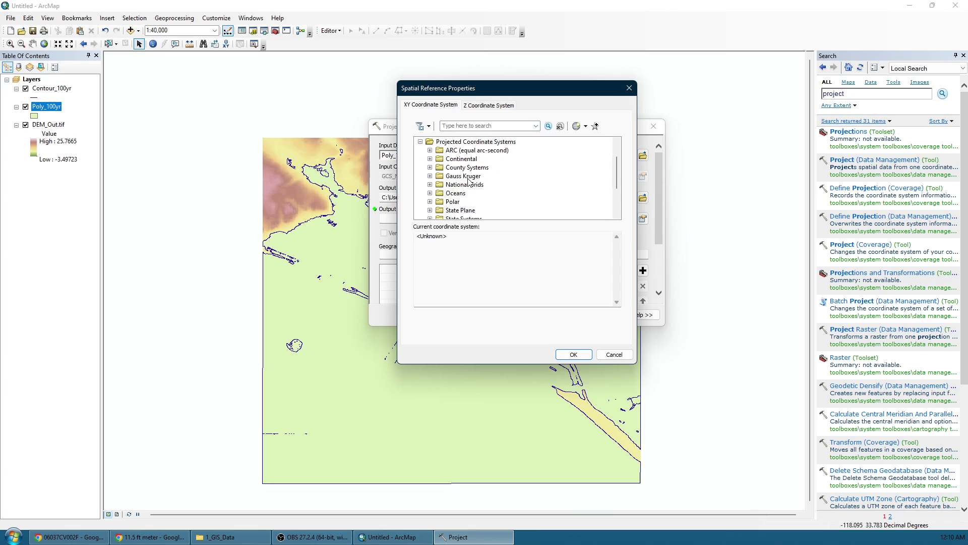
pyautogui.scroll(-2, 471, 186)
pyautogui.click(461, 160)
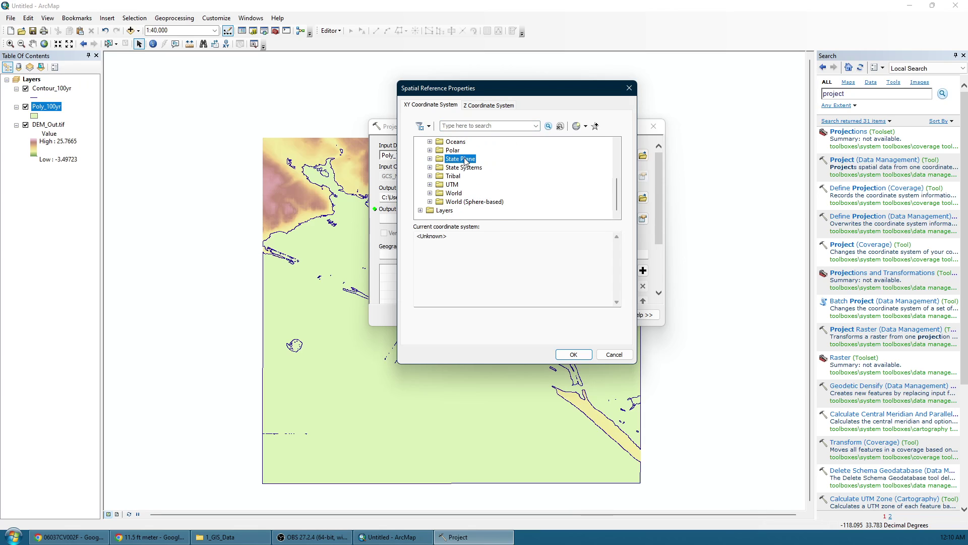
pyautogui.doubleClick(465, 160)
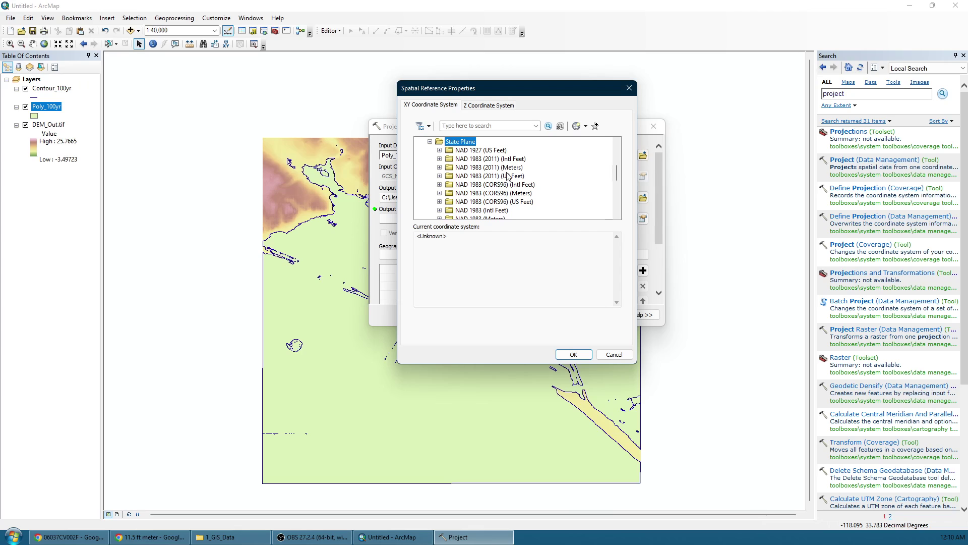
pyautogui.doubleClick(506, 168)
pyautogui.scroll(-3, 555, 187)
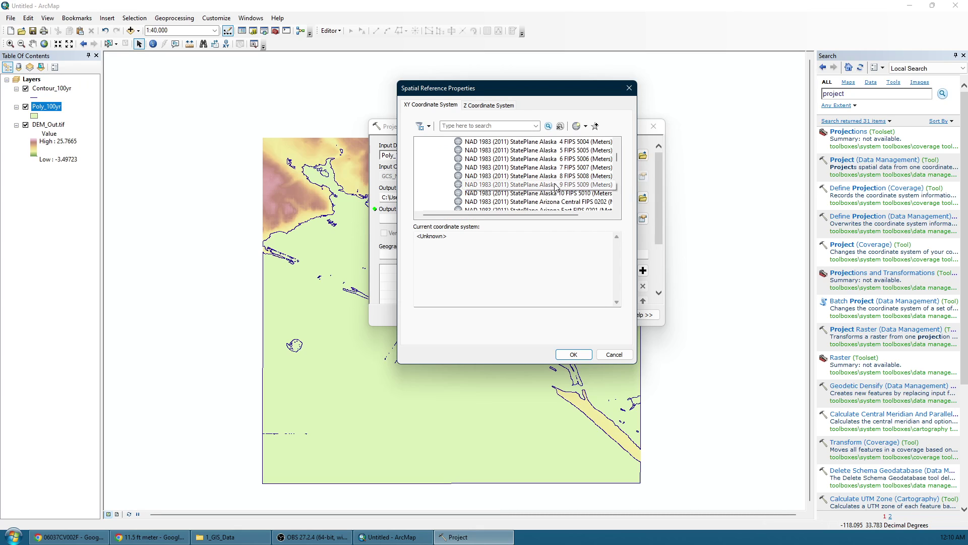
pyautogui.scroll(-2, 578, 192)
pyautogui.scroll(1, 579, 186)
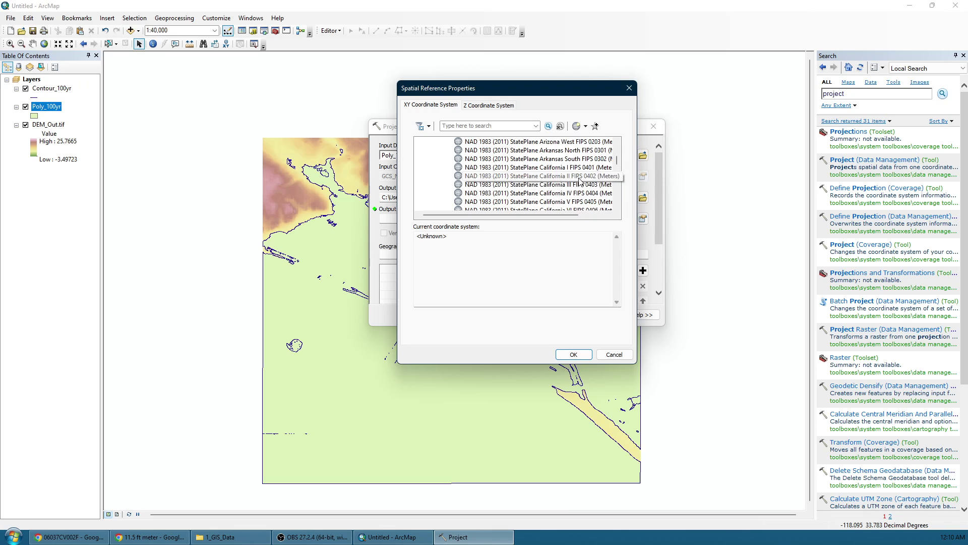
pyautogui.click(530, 166)
pyautogui.click(573, 354)
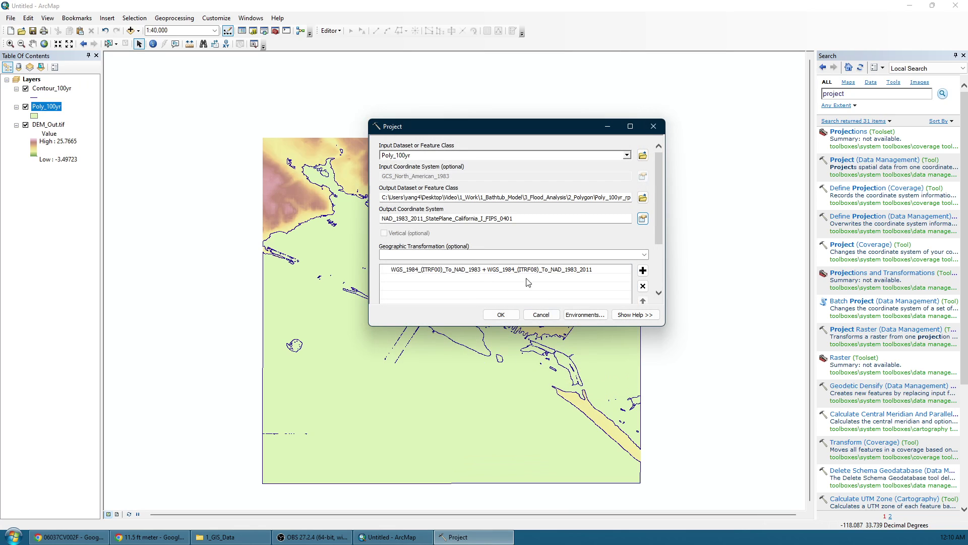
pyautogui.click(501, 314)
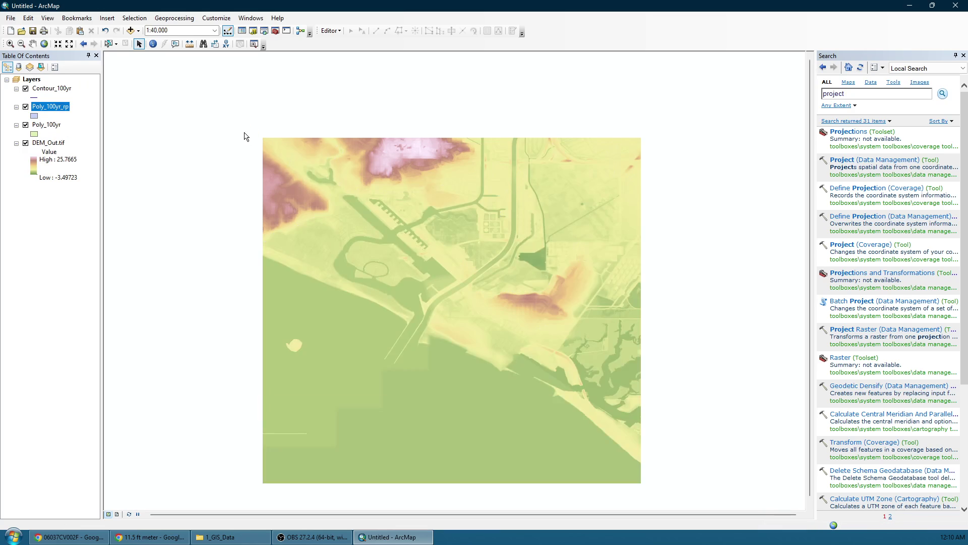
# Step: Turn off the original Poly_100yr layer, keeping its legend expanded
pyautogui.rightClick(43, 126)
pyautogui.click(26, 125)
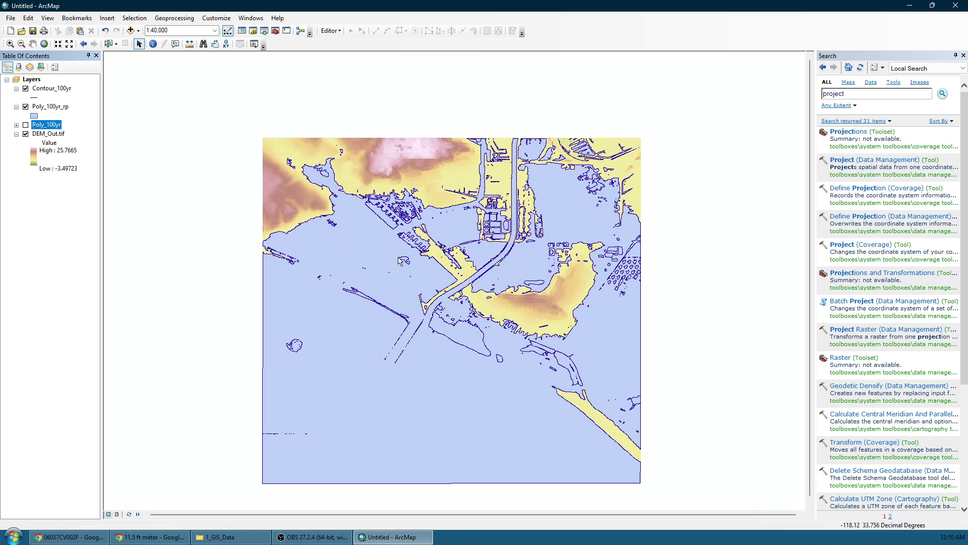
pyautogui.click(17, 124)
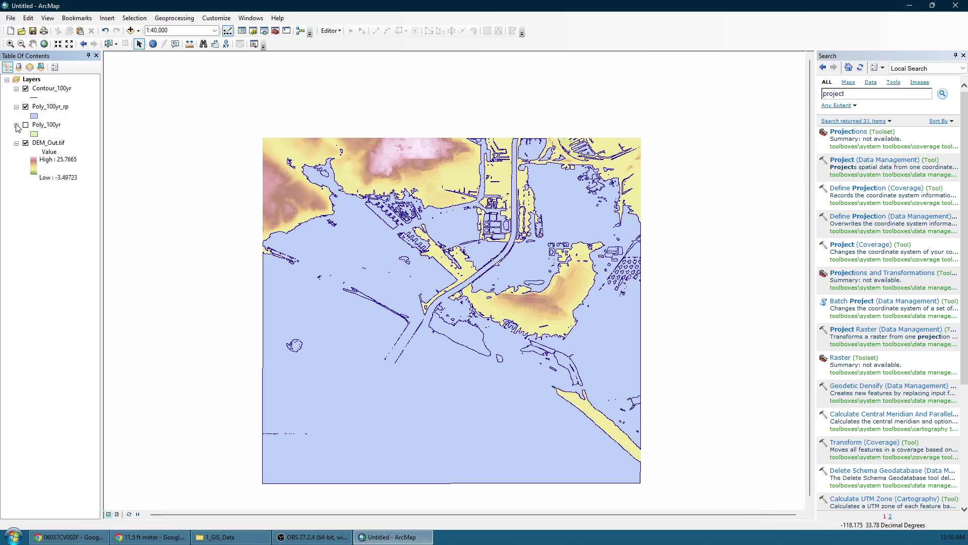
# Step: Calculate the area of the Poly_100yr_rp polygons in square meters in the Area field, using the data source's coordinate system
pyautogui.rightClick(50, 107)
pyautogui.click(95, 138)
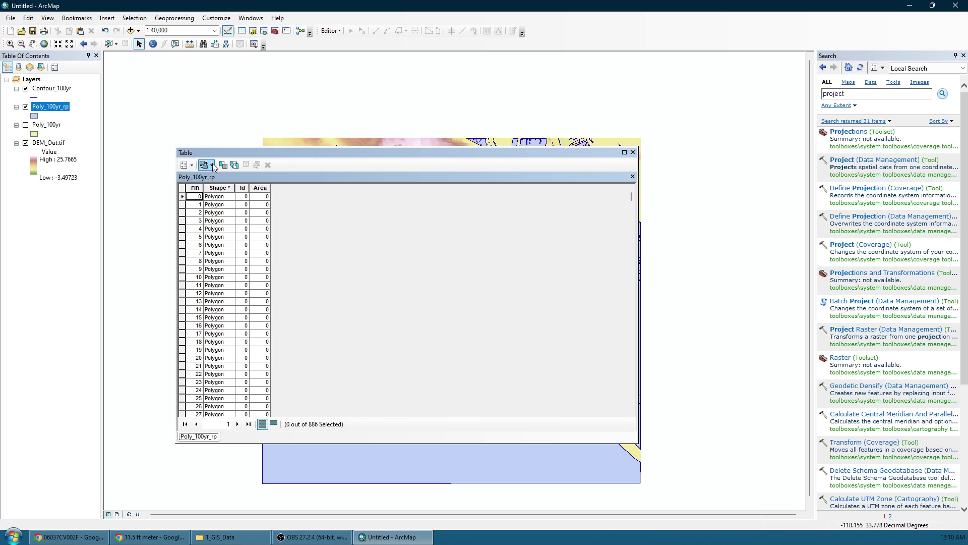
pyautogui.click(185, 165)
pyautogui.press('Escape')
pyautogui.click(259, 187)
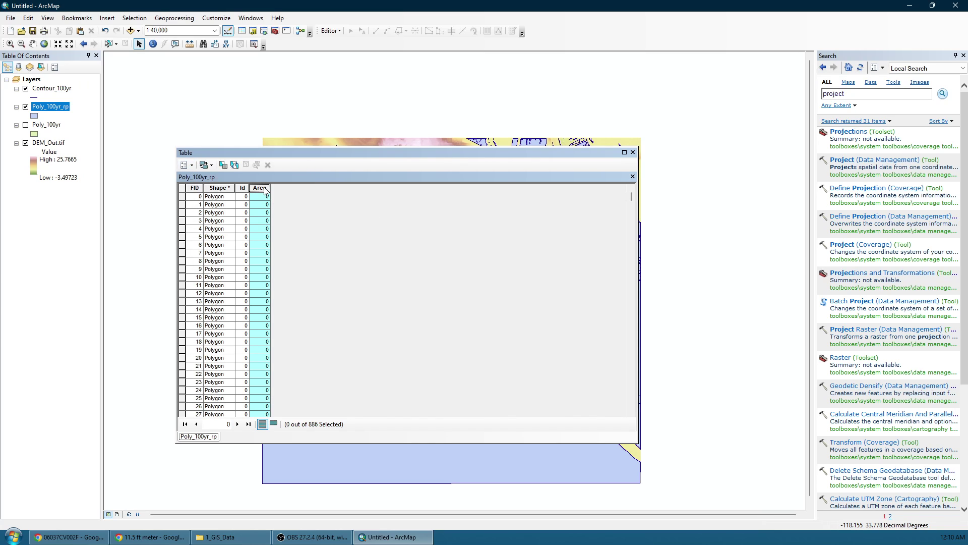
pyautogui.rightClick(259, 187)
pyautogui.click(311, 261)
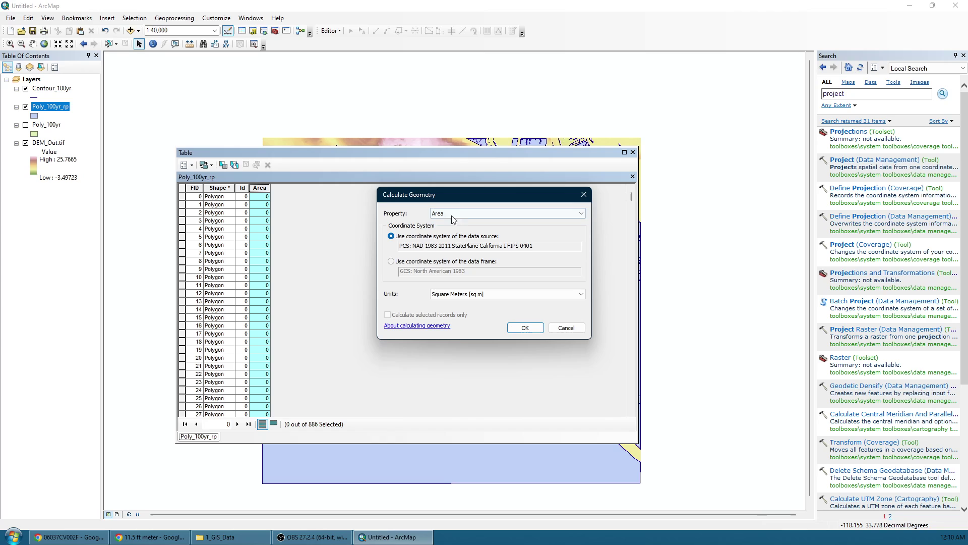
pyautogui.click(522, 327)
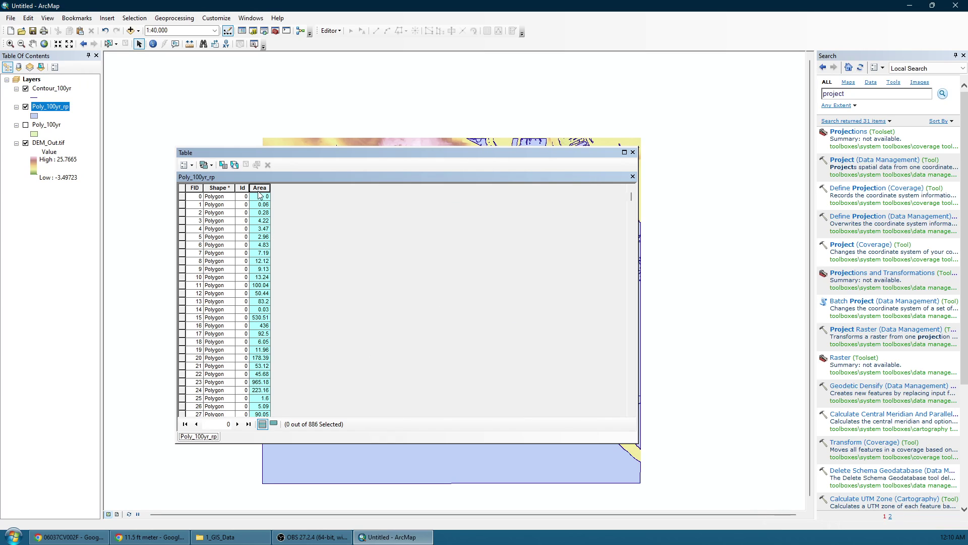
# Step: Widen the Area column, sort it in descending order and select the 15 records following the largest polygon
pyautogui.moveTo(271, 187); pyautogui.dragTo(326, 187)
pyautogui.rightClick(298, 188)
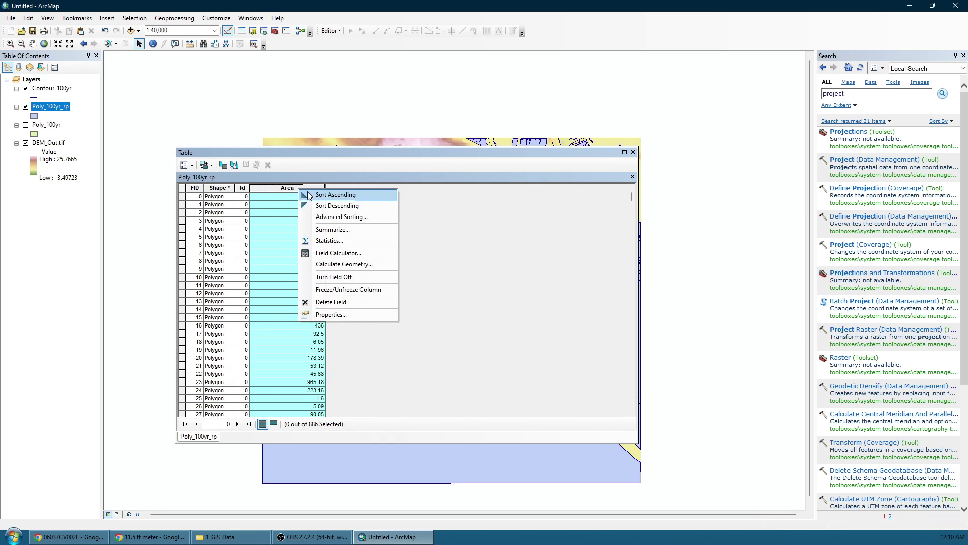
pyautogui.click(312, 205)
pyautogui.moveTo(182, 204); pyautogui.dragTo(182, 317)
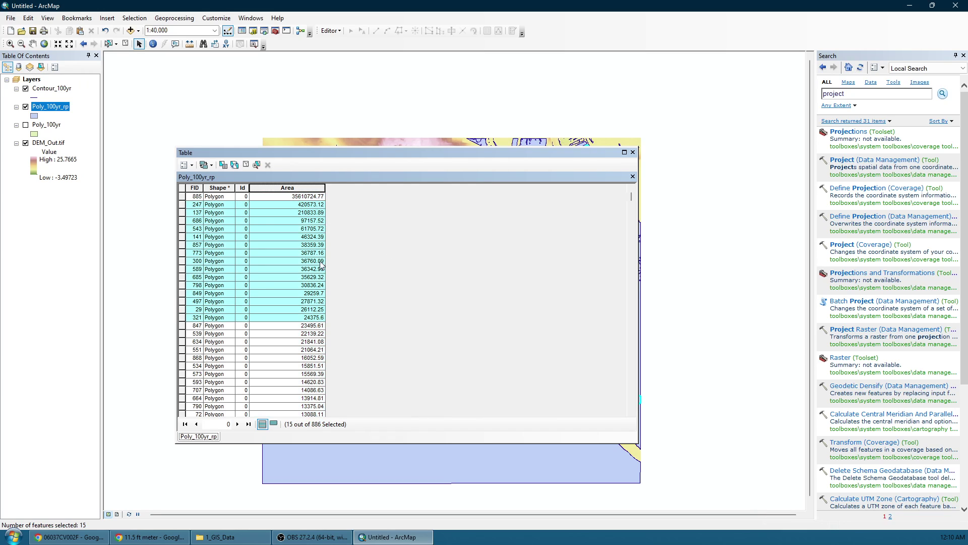
# Step: Start an edit session on the Poly_100yr_rp layer
pyautogui.click(332, 31)
pyautogui.click(338, 44)
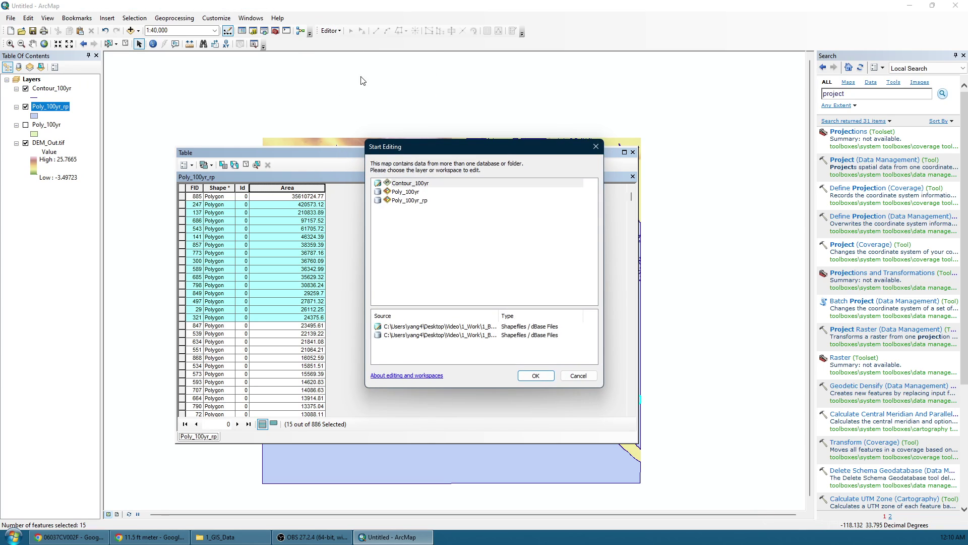
pyautogui.doubleClick(417, 201)
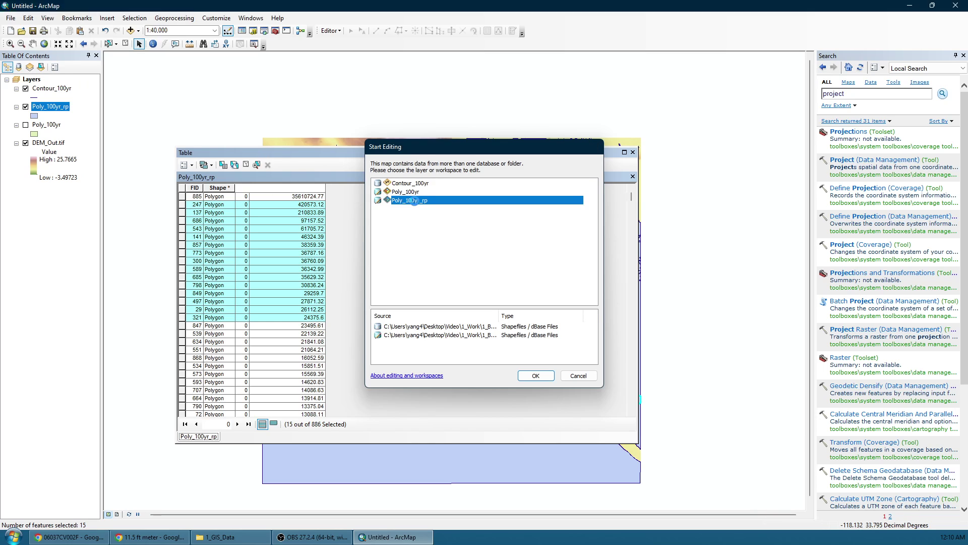
pyautogui.click(537, 376)
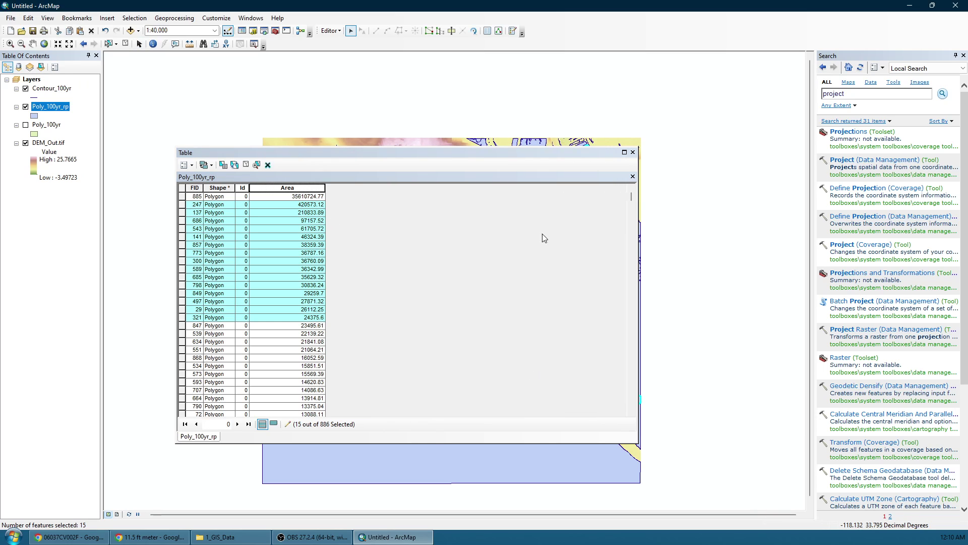
# Step: Extend the selection to the last record, delete all polygons except the largest one and close the attribute table
pyautogui.moveTo(631, 197); pyautogui.dragTo(618, 435)
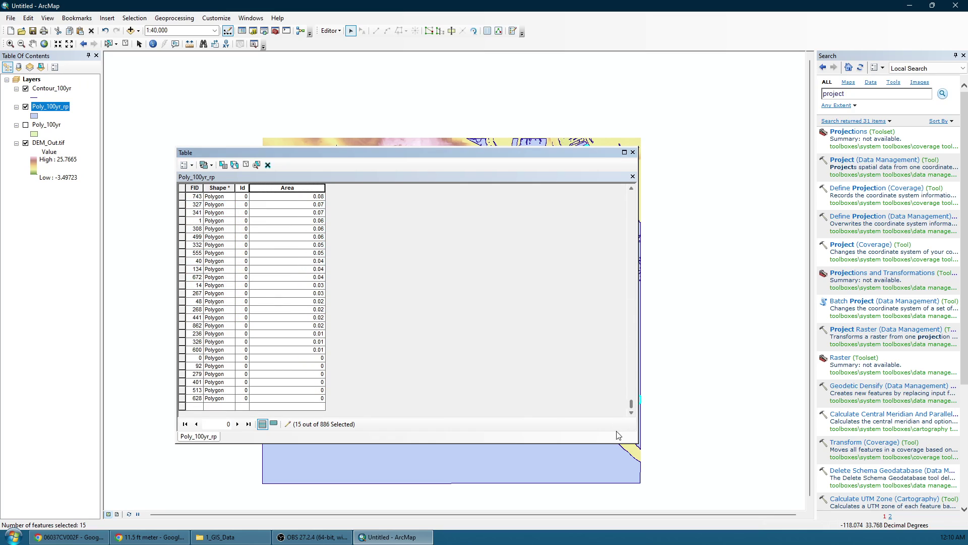
pyautogui.keyDown('shift'); pyautogui.click(183, 398); pyautogui.keyUp('shift')
pyautogui.rightClick(182, 373)
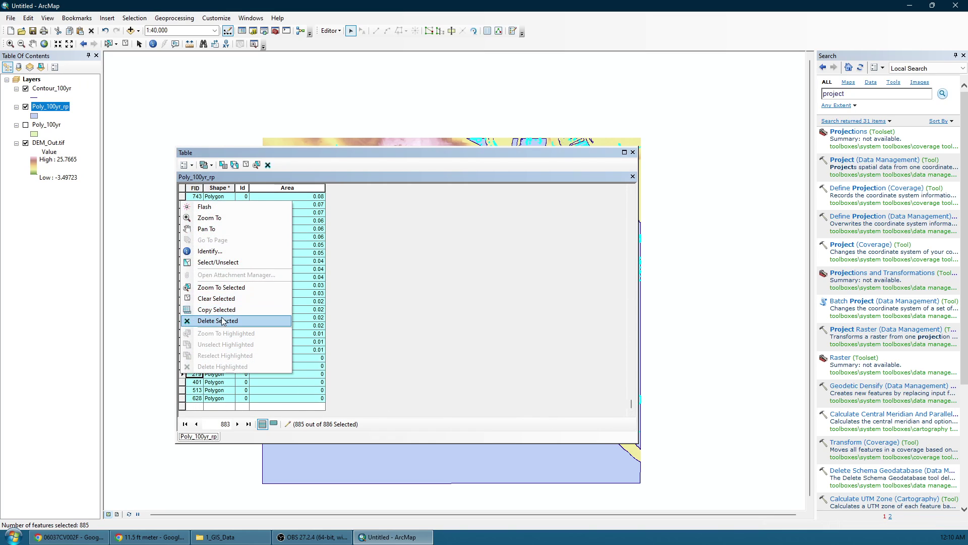
pyautogui.click(217, 321)
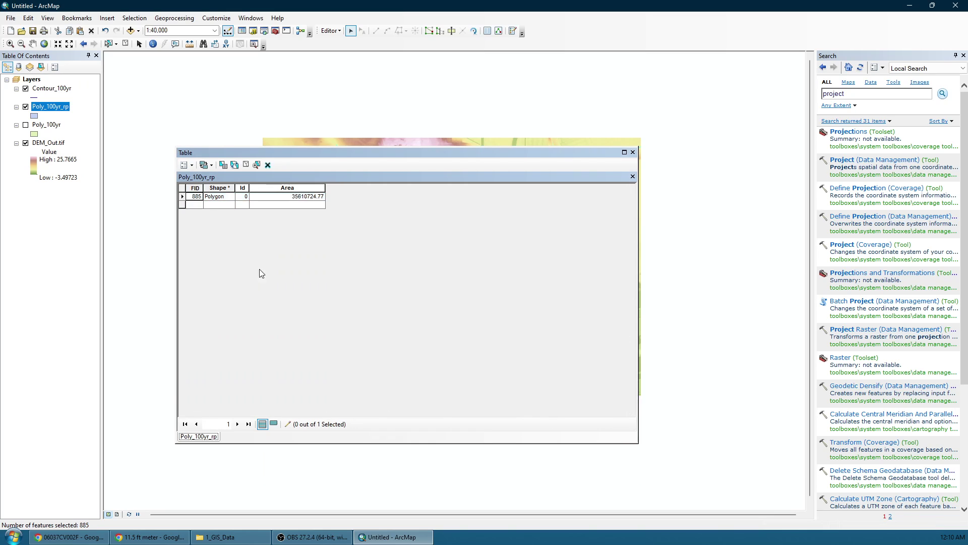
pyautogui.click(633, 152)
# Step: Toggle the Poly_100yr_rp layer off and on and examine the remaining flood polygon
pyautogui.rightClick(36, 108)
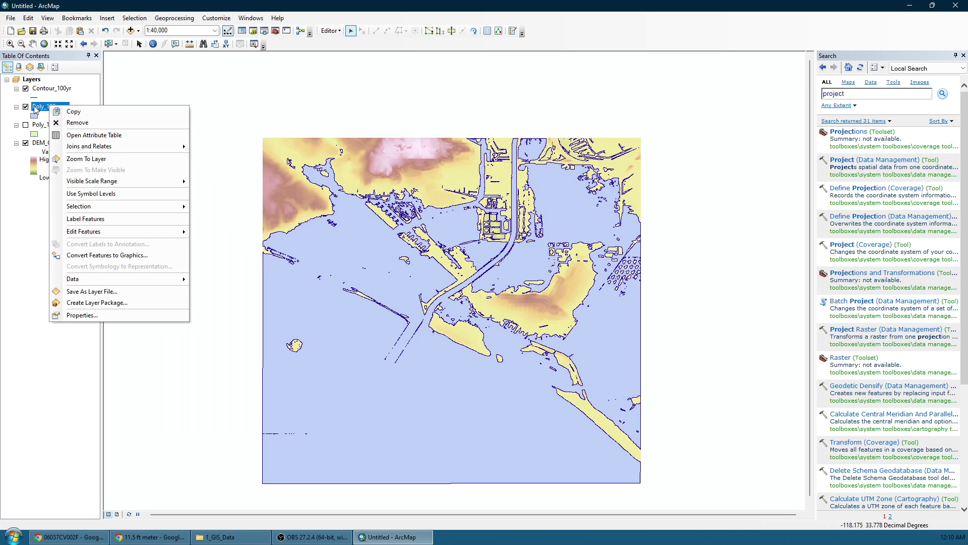
pyautogui.click(27, 240)
pyautogui.rightClick(40, 107)
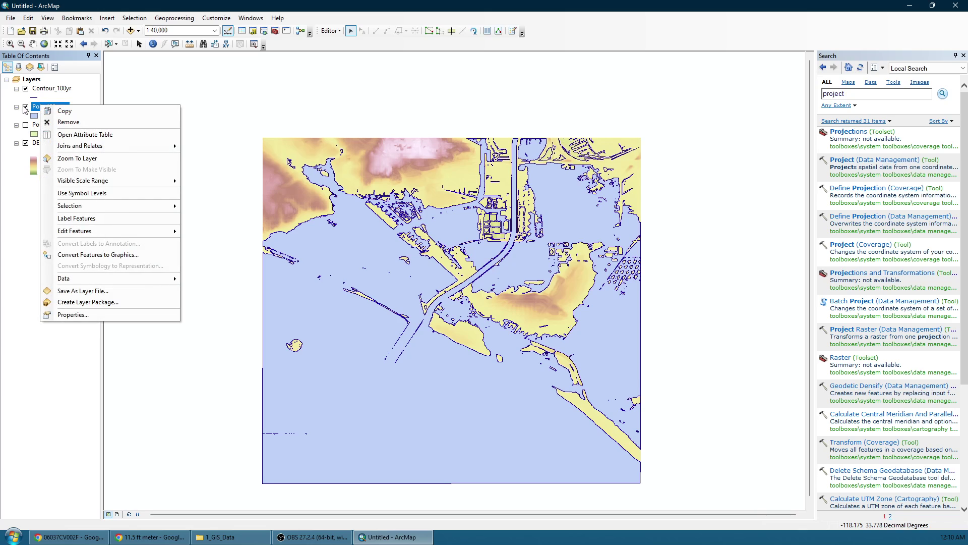
pyautogui.click(26, 107)
pyautogui.click(26, 107)
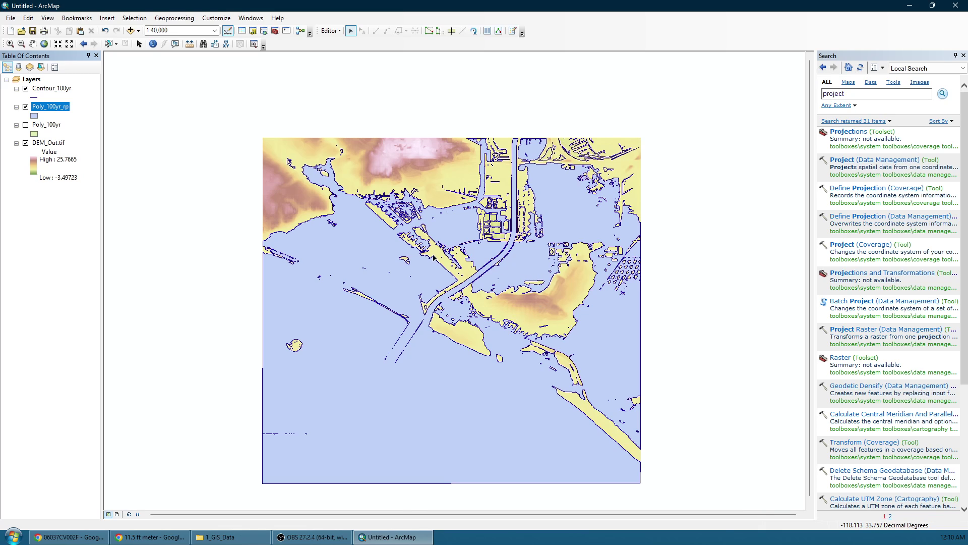
pyautogui.scroll(3, 434, 258)
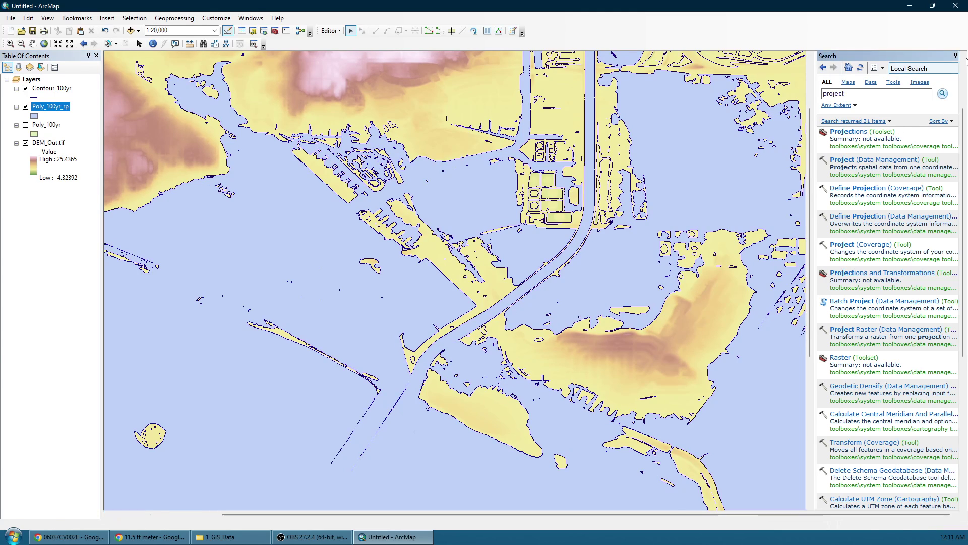
# Step: Close the Search window and identify DEM_Out.tif elevations at several unflooded land areas and the narrow breakwater
pyautogui.click(963, 56)
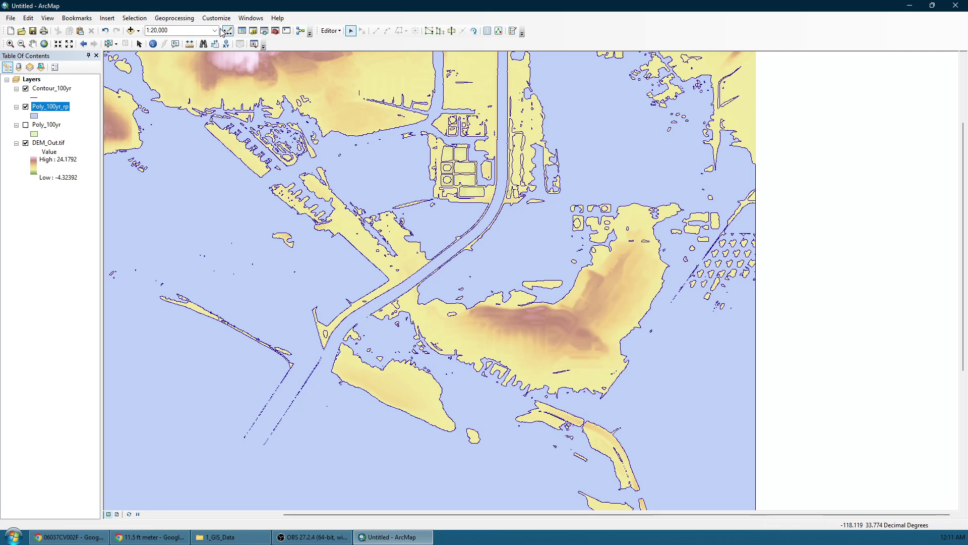
pyautogui.click(153, 43)
pyautogui.click(528, 328)
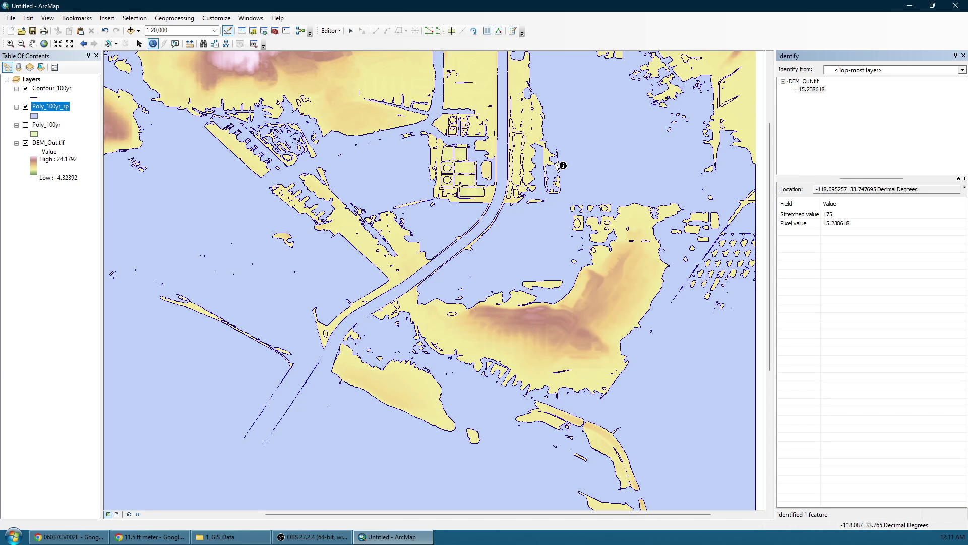
pyautogui.click(351, 228)
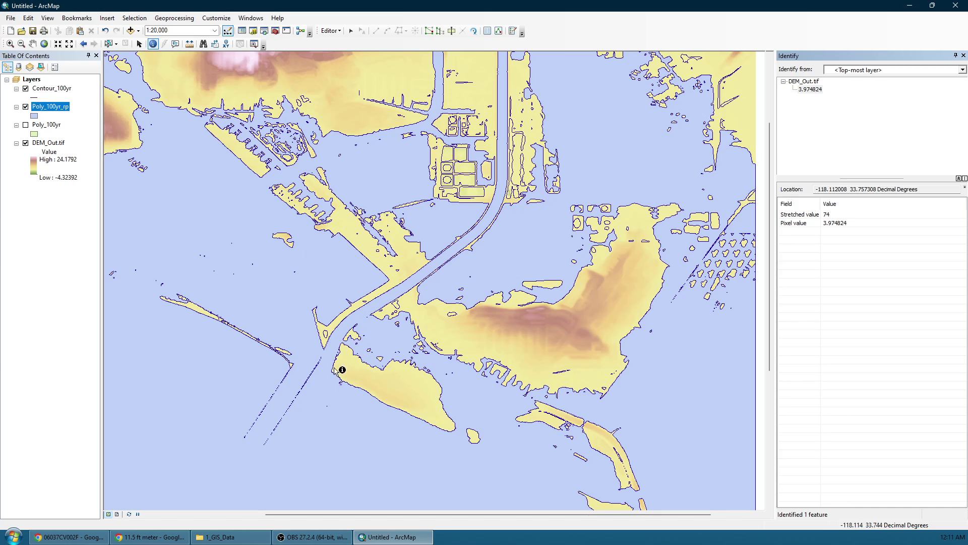
pyautogui.click(389, 385)
pyautogui.click(209, 302)
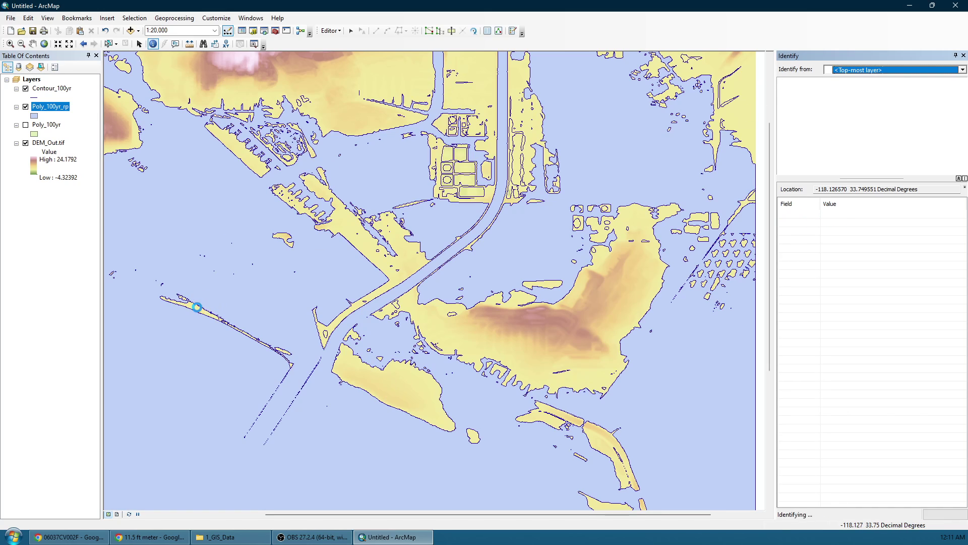
# Step: Set Identify to query visible layers and inspect the values on the breakwater and in the flooded area beside it
pyautogui.click(902, 74)
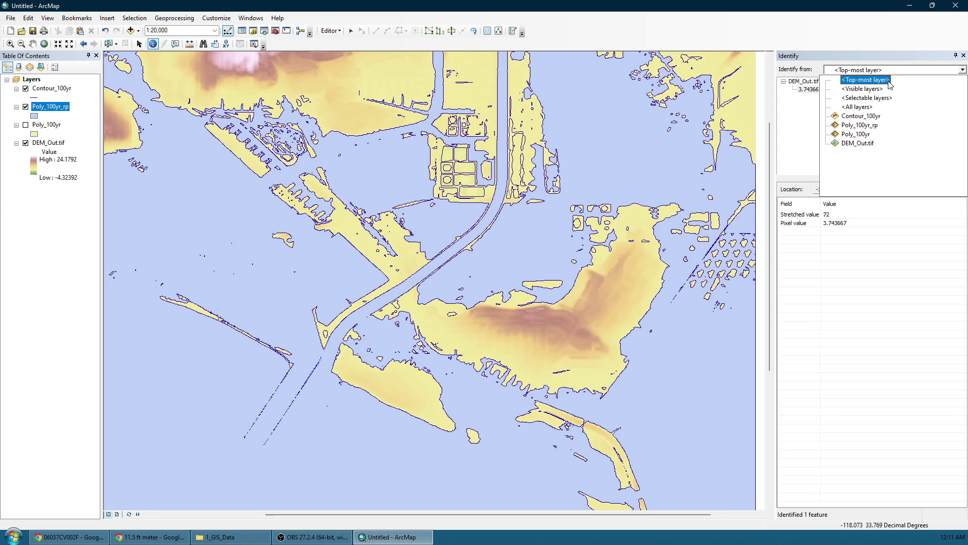
pyautogui.click(891, 84)
pyautogui.scroll(2, 210, 318)
pyautogui.scroll(-5, 211, 317)
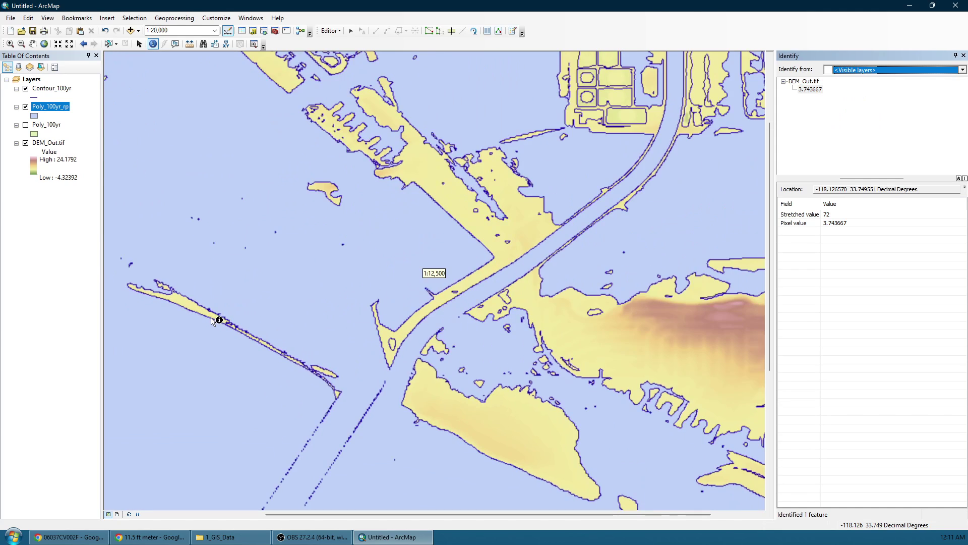
pyautogui.click(245, 281)
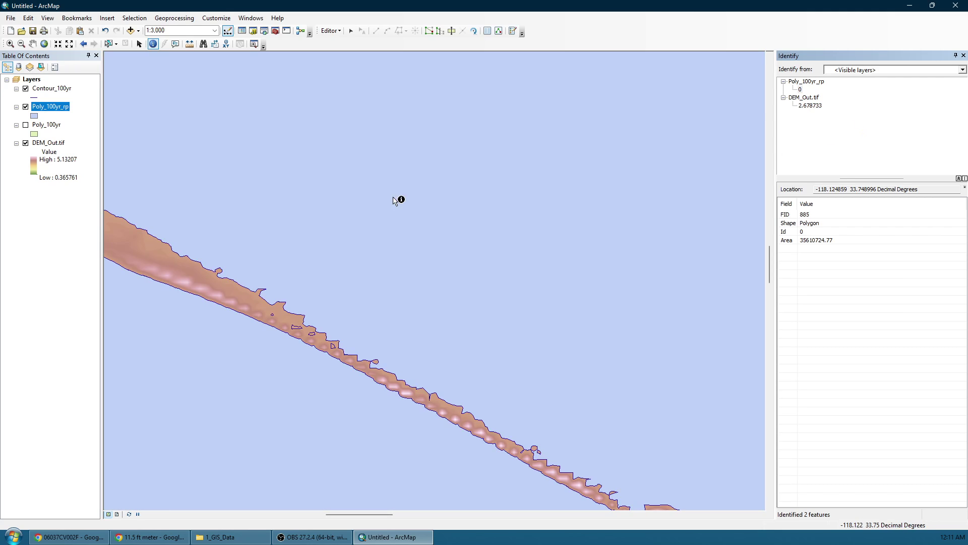
pyautogui.click(195, 278)
pyautogui.scroll(3, 523, 277)
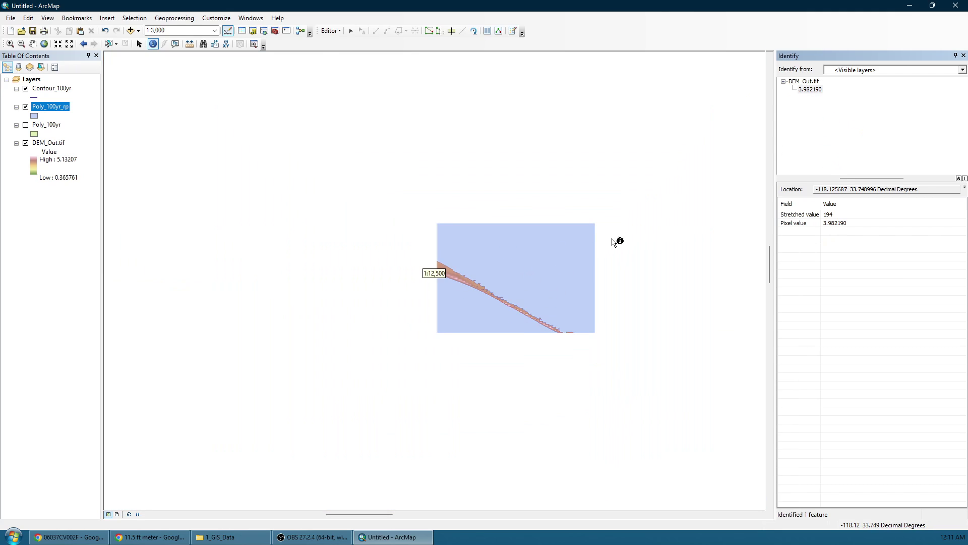
pyautogui.scroll(3, 455, 332)
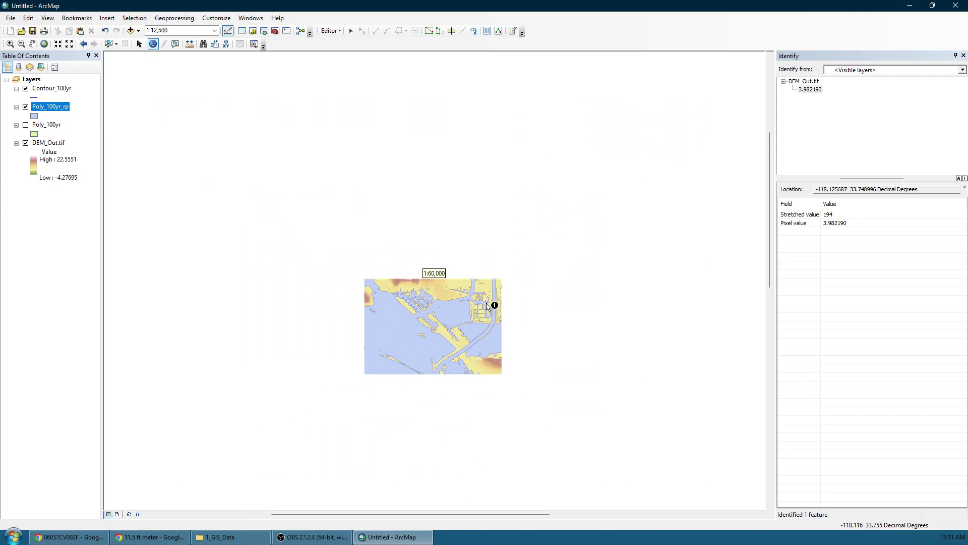
pyautogui.scroll(-2, 492, 307)
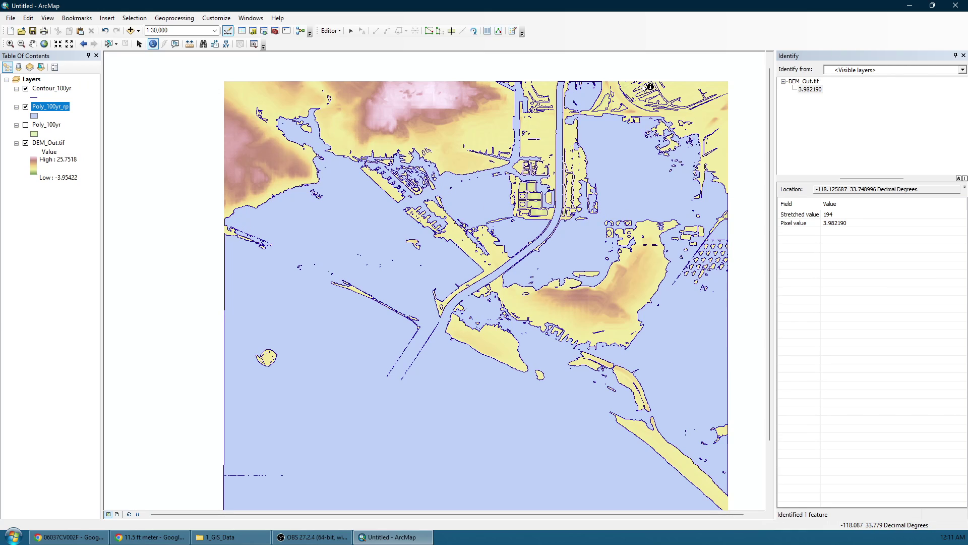
# Step: Identify the DEM_Out.tif elevation on the long barrier strip along the southeastern coast and close the Identify window
pyautogui.click(651, 438)
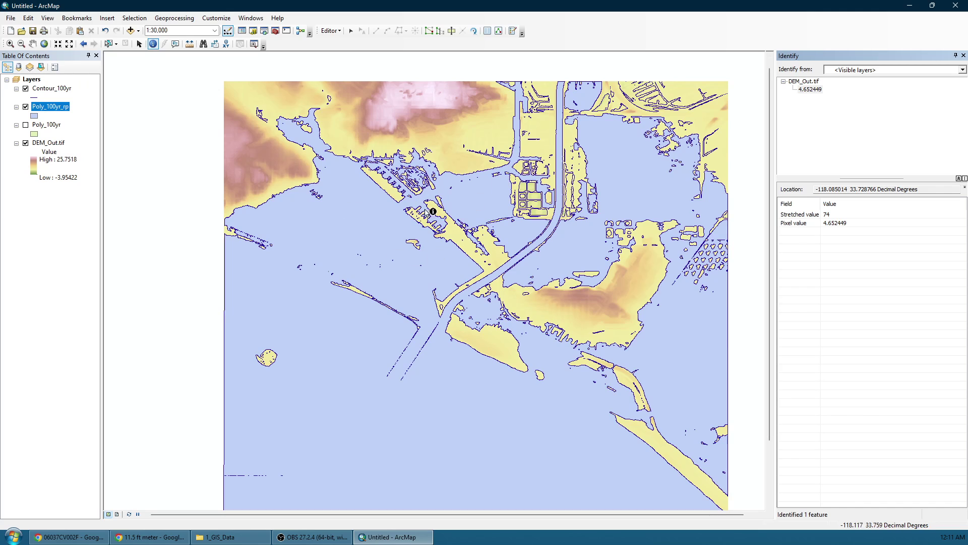
pyautogui.scroll(-1, 425, 201)
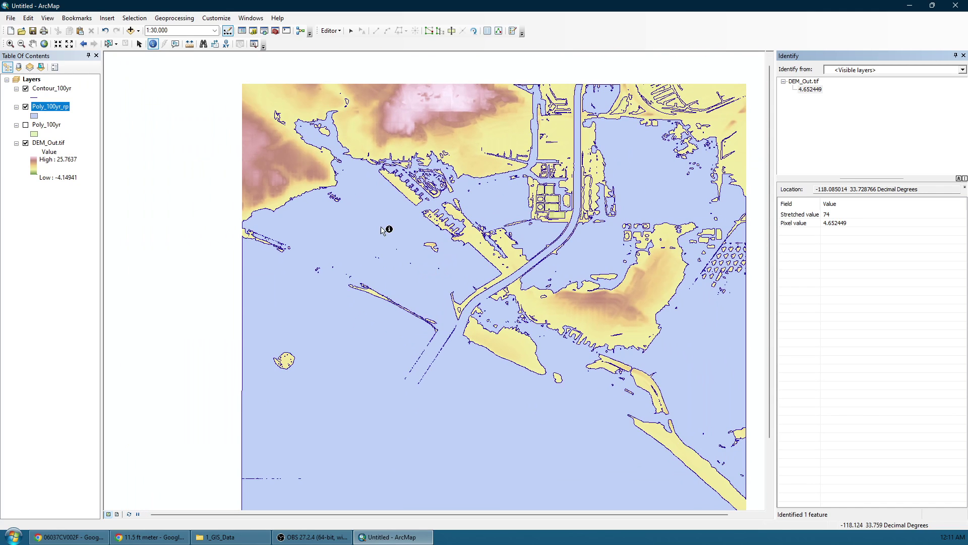
pyautogui.click(963, 56)
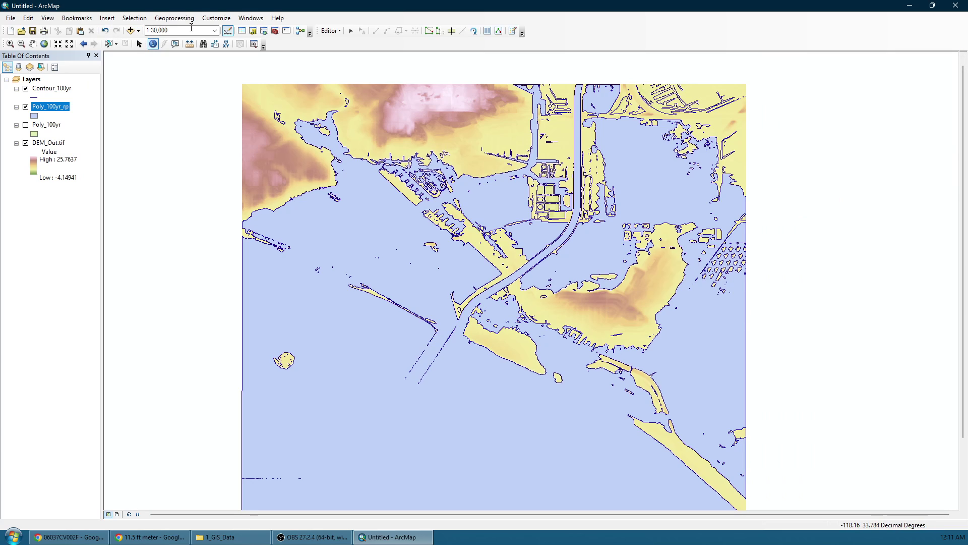
# Step: Stop the editing session on the flood polygons and save the edits
pyautogui.click(330, 31)
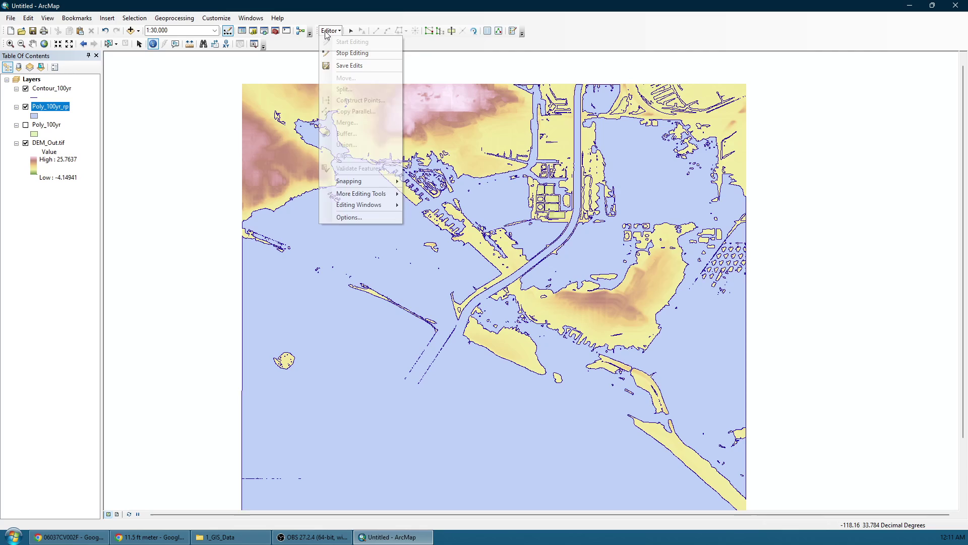
pyautogui.click(343, 55)
pyautogui.click(447, 302)
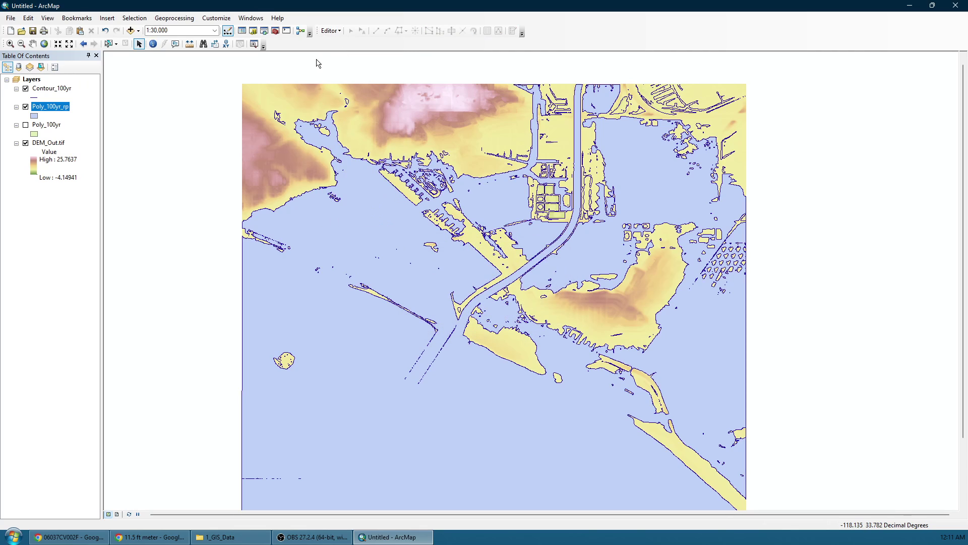
# Step: Search the tools for "extract by mask" and open the Extract by Mask tool
pyautogui.click(242, 30)
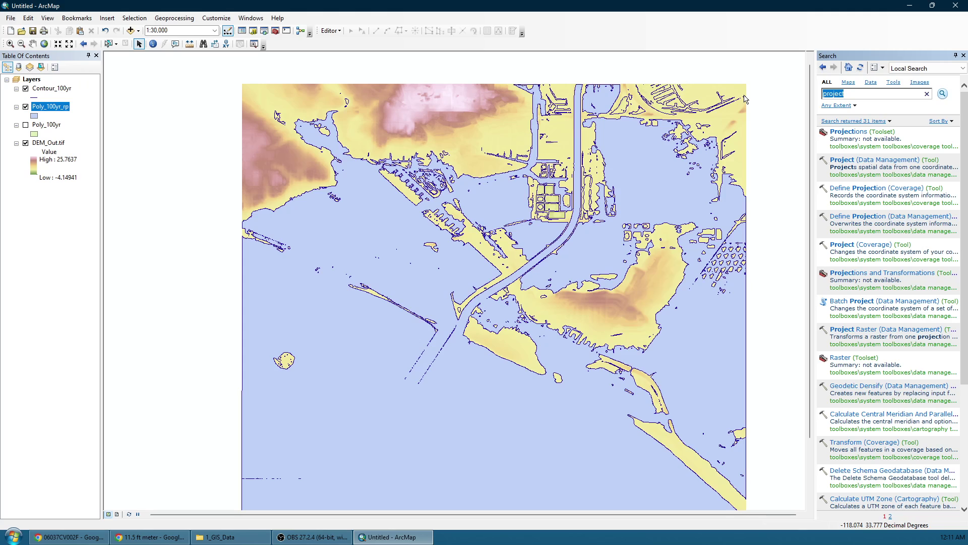
pyautogui.write('ex')
pyautogui.write('tract by mask')
pyautogui.press('Return')
pyautogui.click(857, 132)
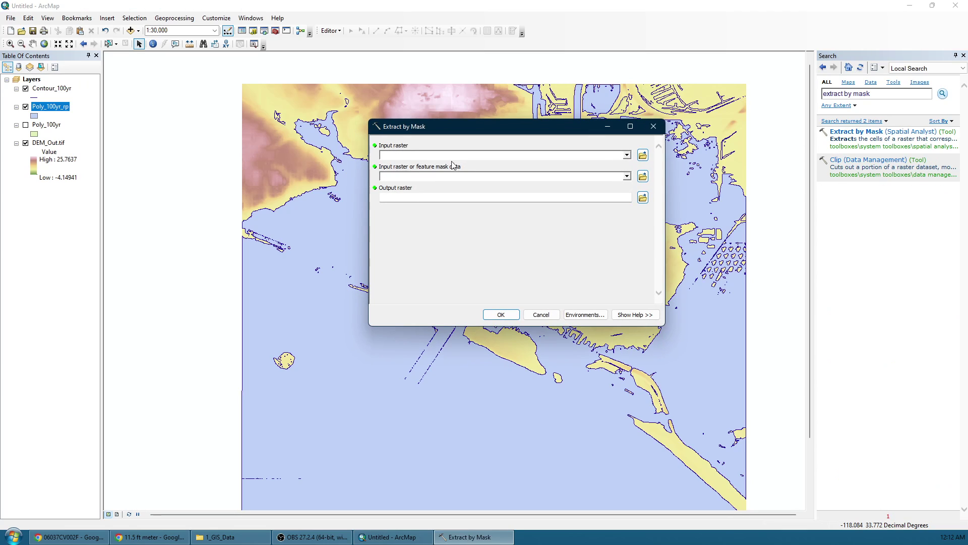
# Step: Set DEM_Out.tif as the input raster and Poly_100yr_rp as the feature mask for the extraction
pyautogui.click(627, 154)
pyautogui.click(572, 166)
pyautogui.click(644, 176)
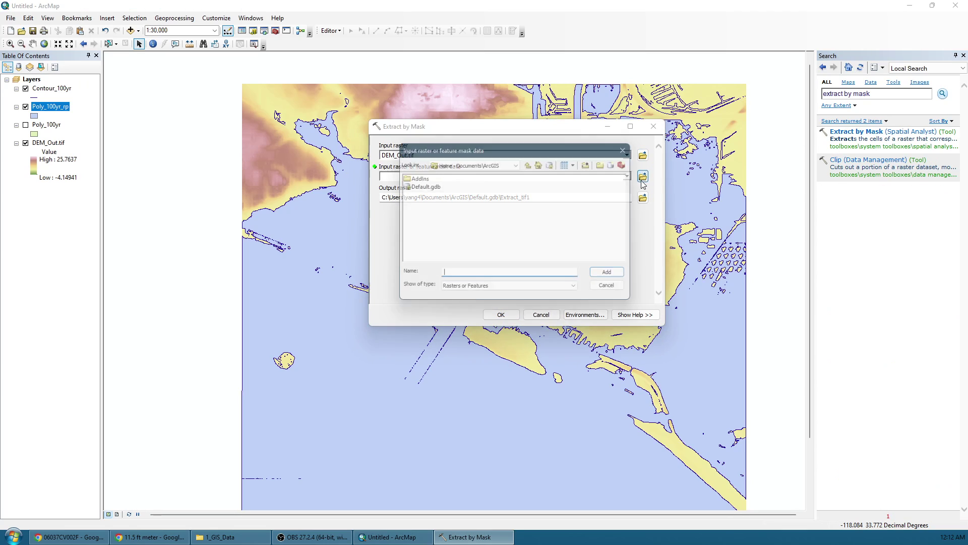
pyautogui.click(633, 146)
pyautogui.click(627, 176)
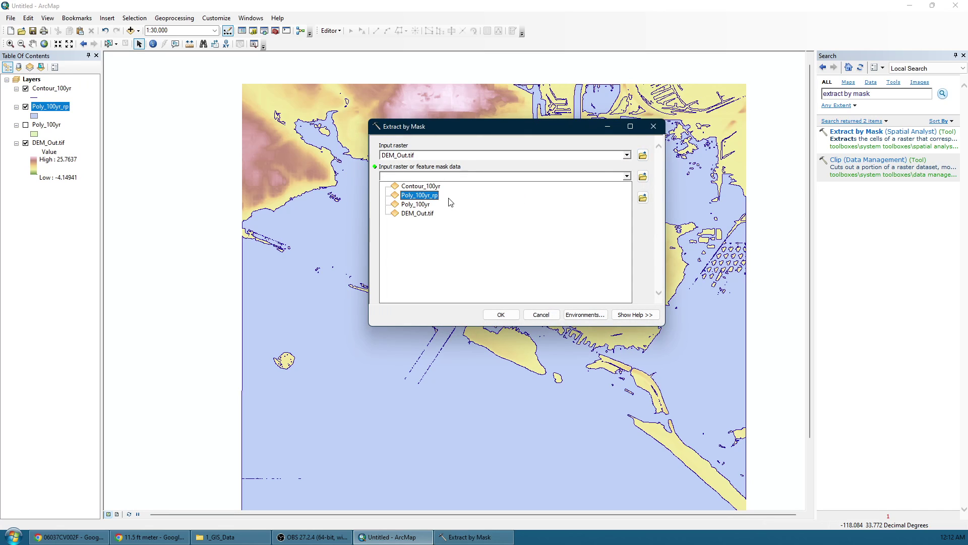
pyautogui.click(431, 196)
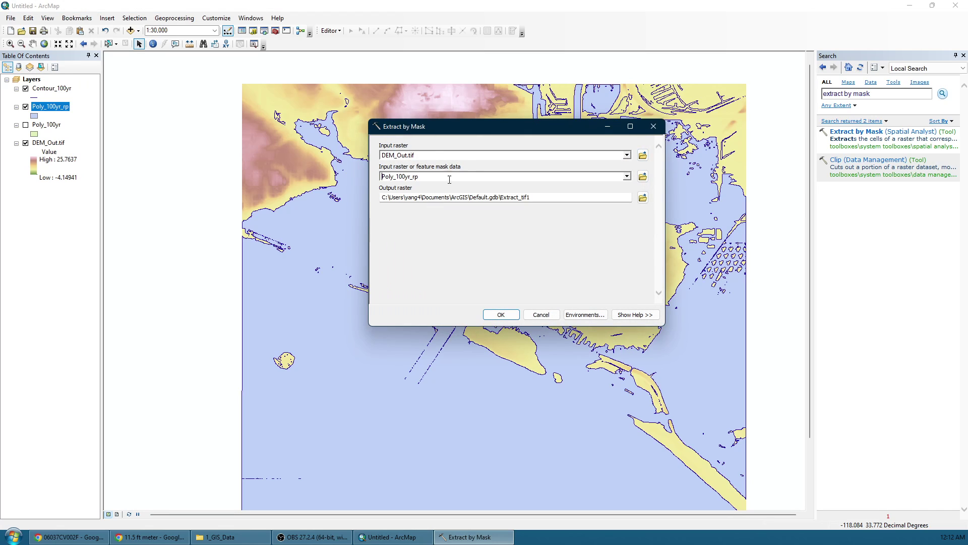
# Step: Set the output raster to DEM_100yr.tif in the 3_DEM folder and run the extraction
pyautogui.click(642, 198)
pyautogui.click(419, 195)
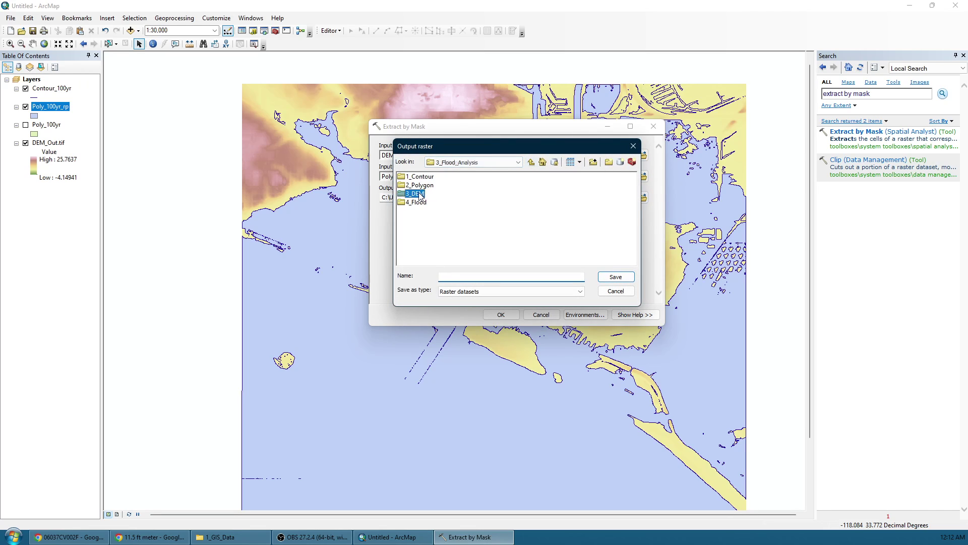
pyautogui.doubleClick(419, 194)
pyautogui.click(483, 279)
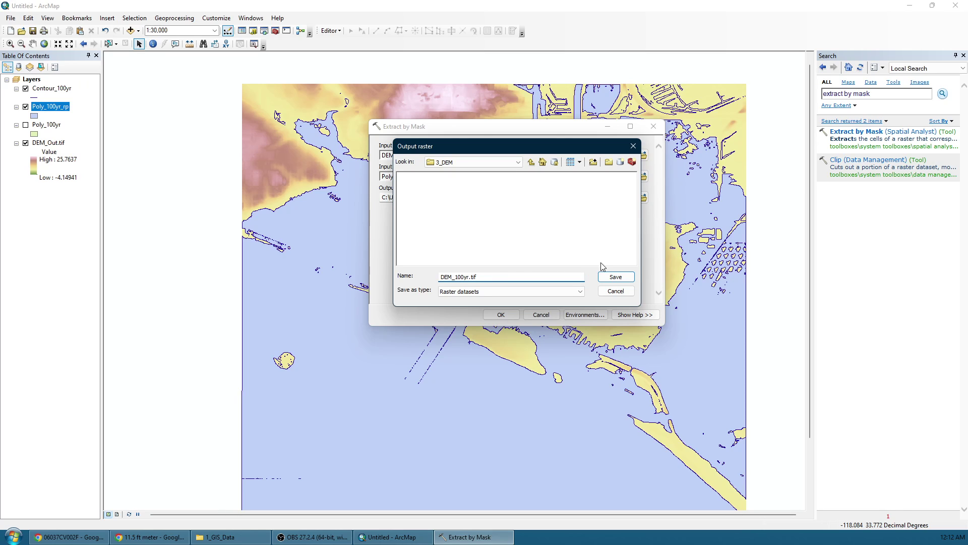
pyautogui.click(614, 276)
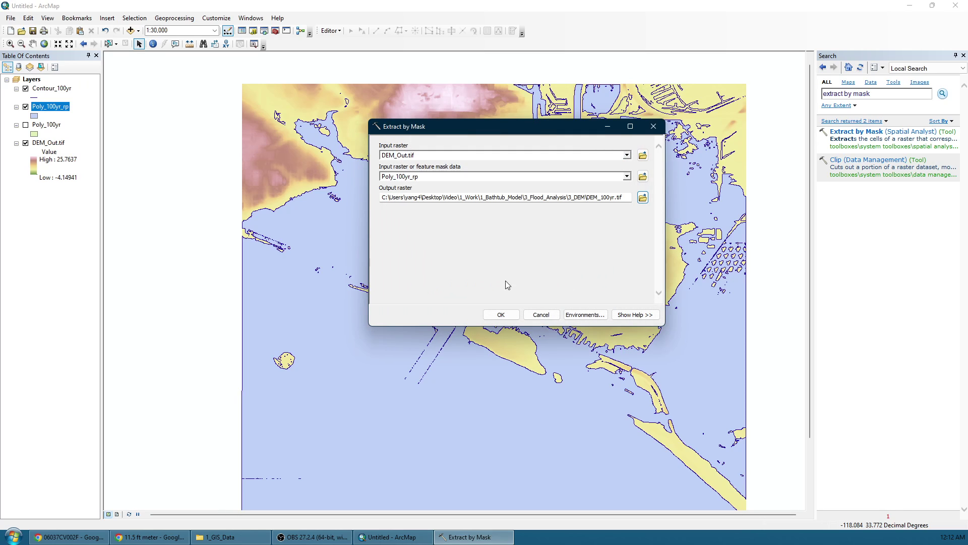
pyautogui.click(501, 314)
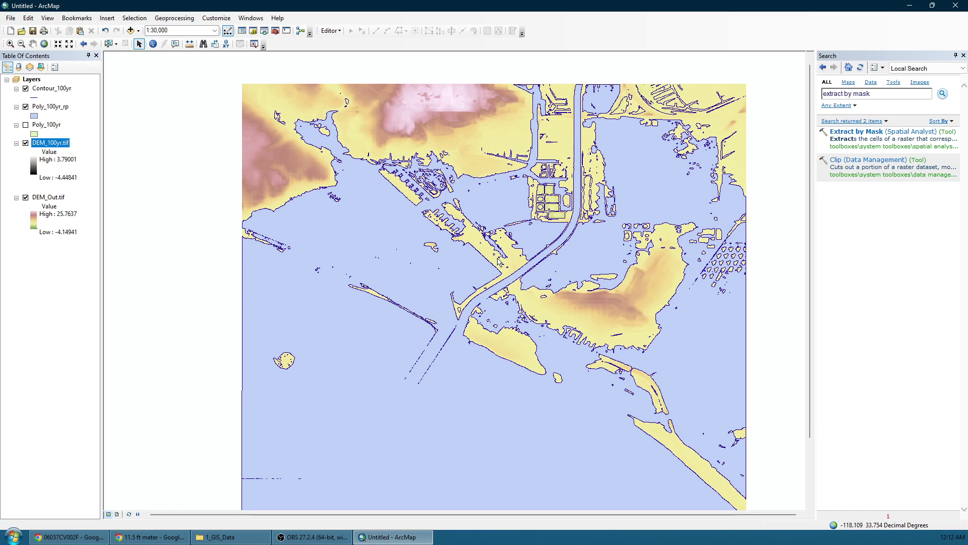
# Step: Hide the DEM_Out.tif, Poly_100yr_rp and Contour_100yr layers so that only DEM_100yr.tif is displayed
pyautogui.click(26, 143)
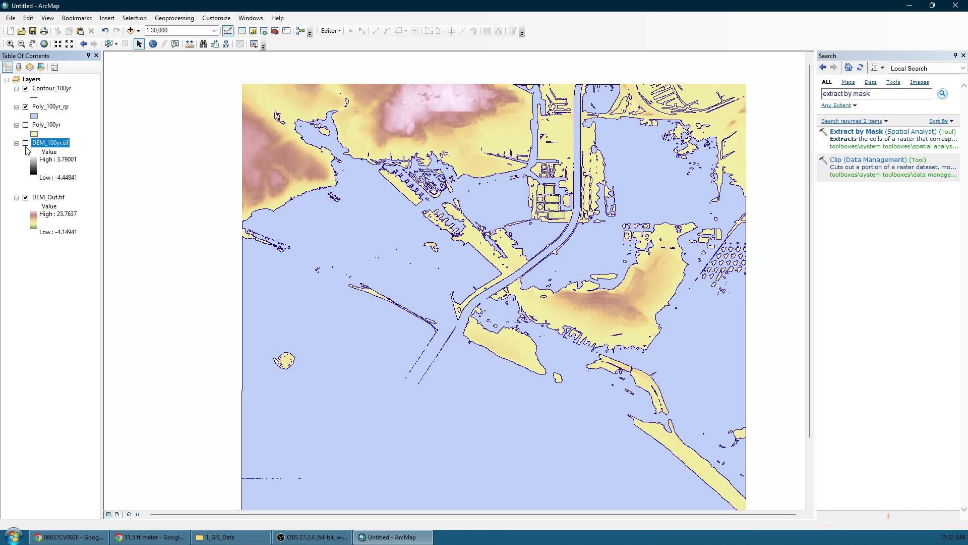
pyautogui.click(25, 144)
pyautogui.click(26, 197)
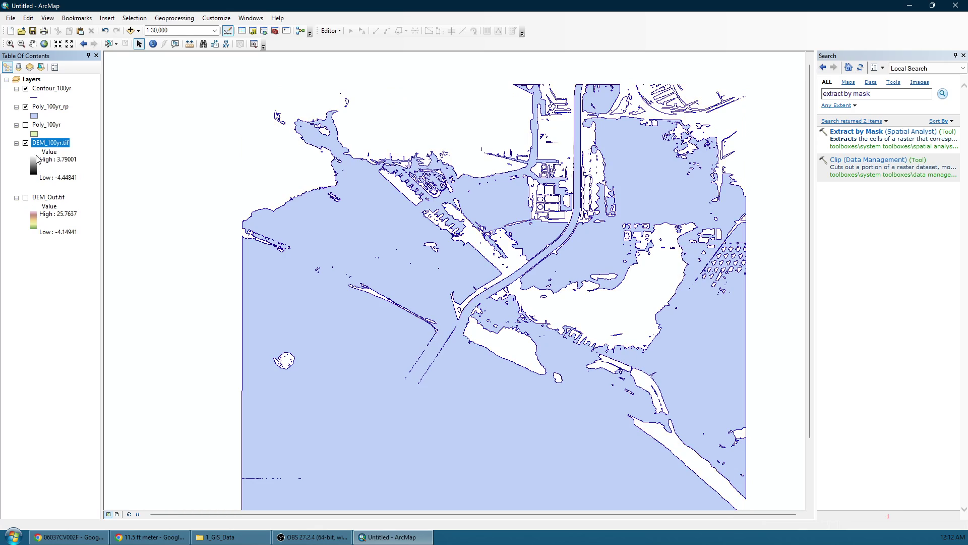
pyautogui.click(26, 107)
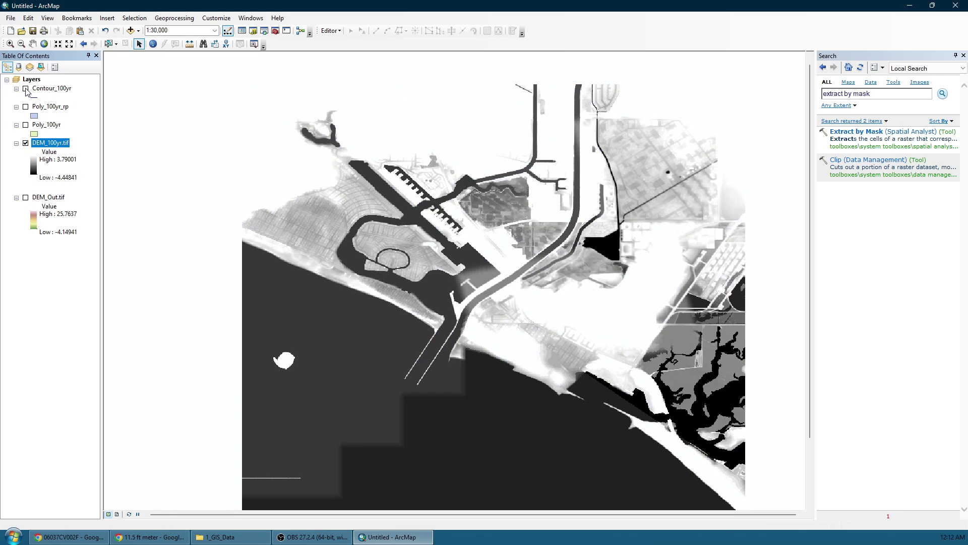
pyautogui.click(26, 89)
pyautogui.scroll(2, 422, 274)
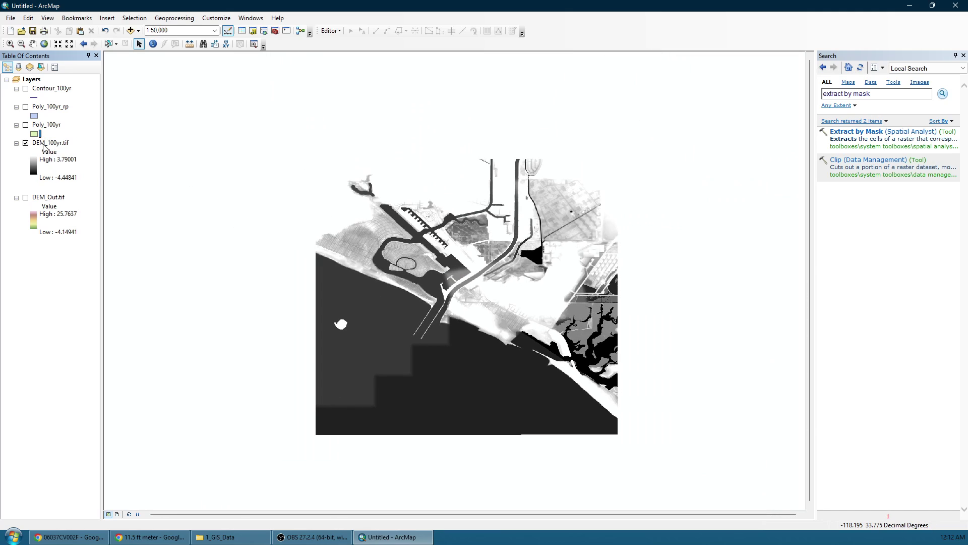
# Step: Import the symbology of DEM_Out.tif into the DEM_100yr.tif layer and inspect the recolored raster
pyautogui.rightClick(33, 144)
pyautogui.click(60, 290)
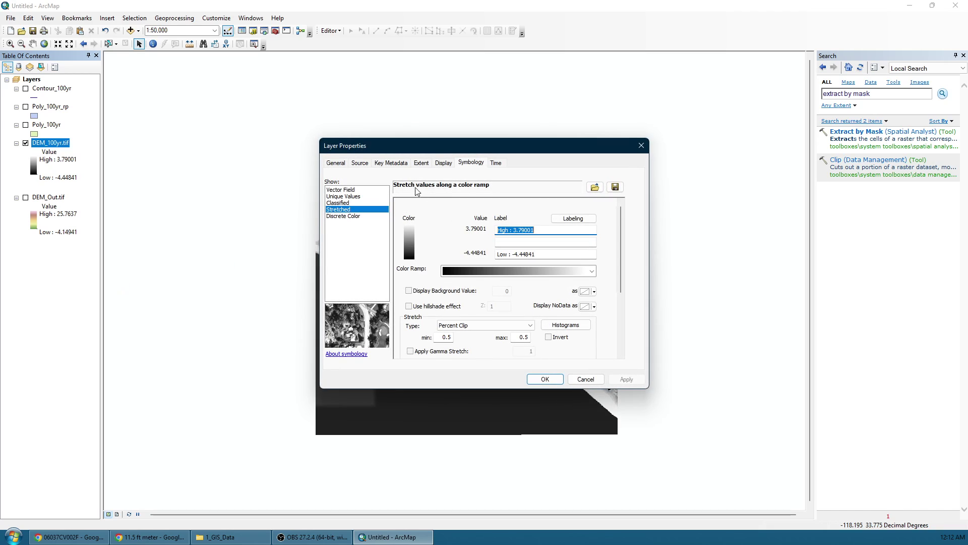
pyautogui.click(595, 187)
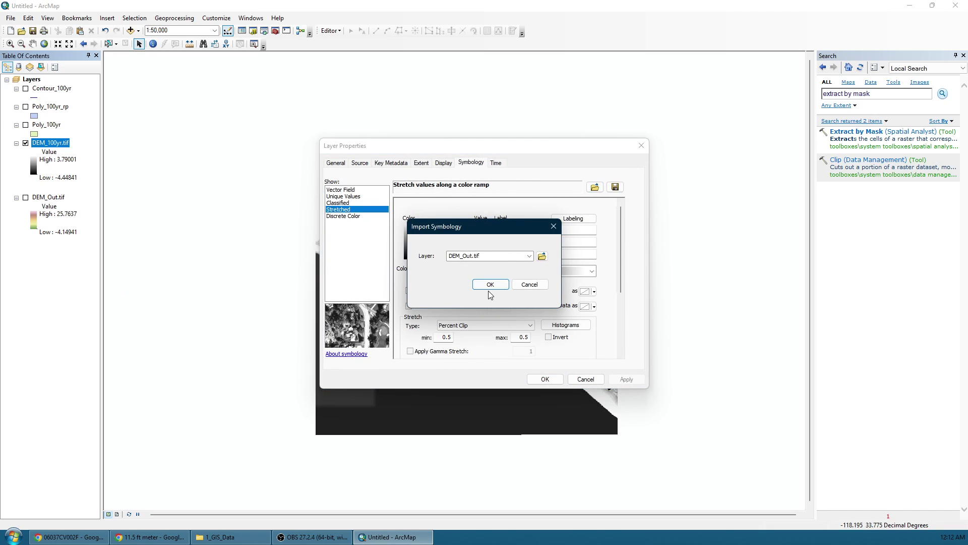
pyautogui.click(489, 288)
pyautogui.click(625, 379)
pyautogui.click(545, 379)
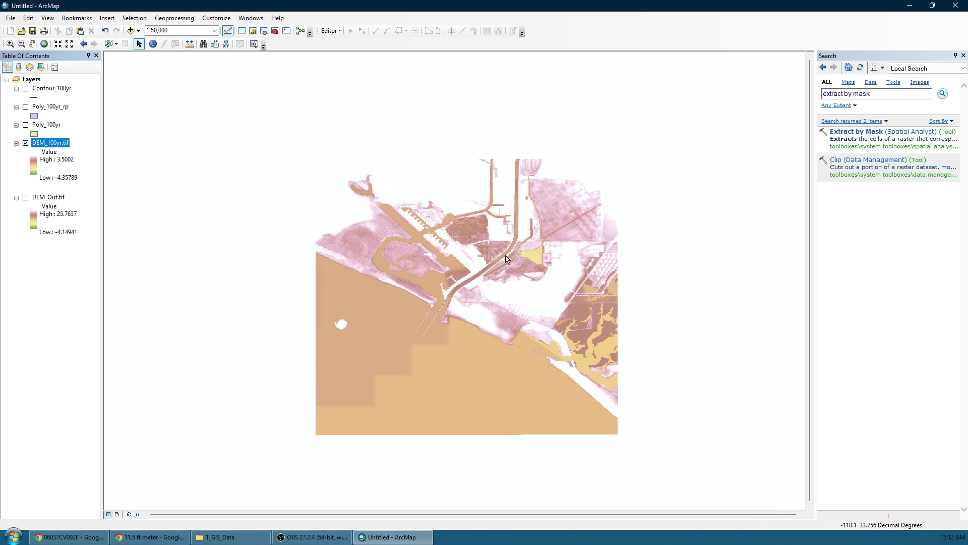
pyautogui.scroll(2, 507, 259)
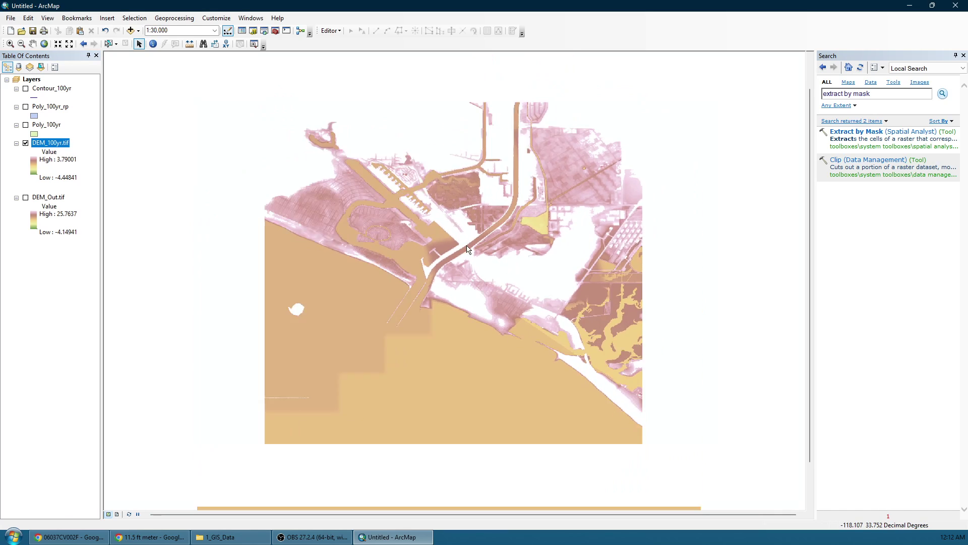
pyautogui.scroll(-2, 468, 249)
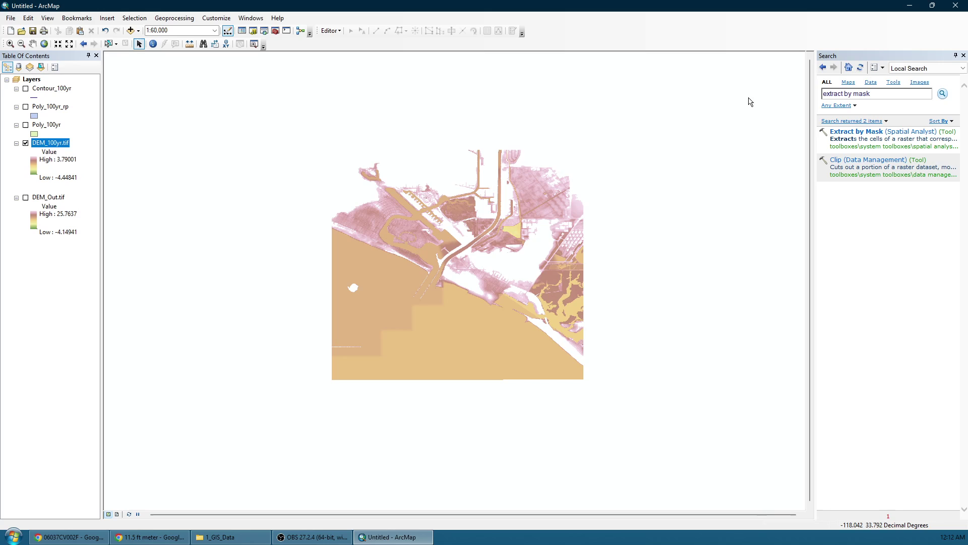
# Step: Find and open the Raster Calculator tool and enter the expression "DEM_100yr.tif" * -1 + 3.5
pyautogui.click(867, 93)
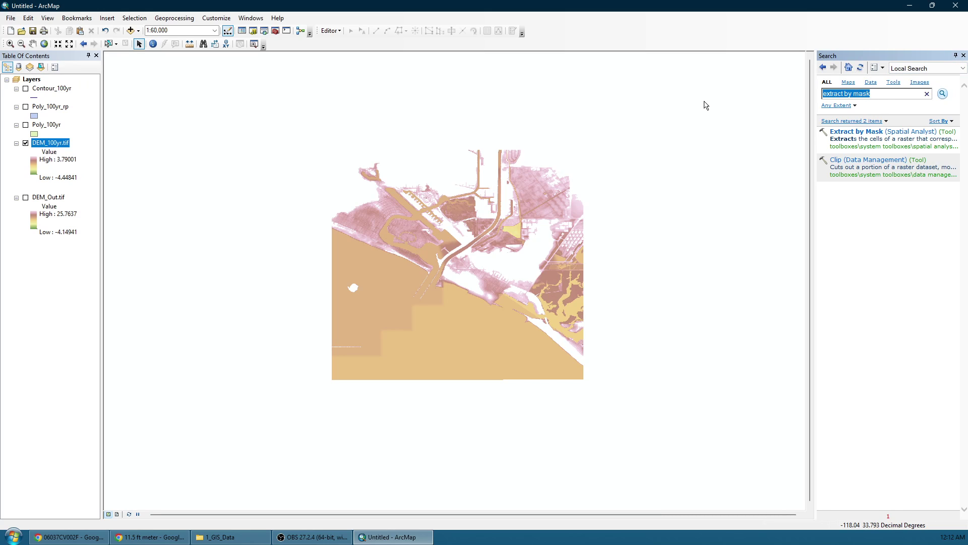
pyautogui.write('raster calculator')
pyautogui.press('Return')
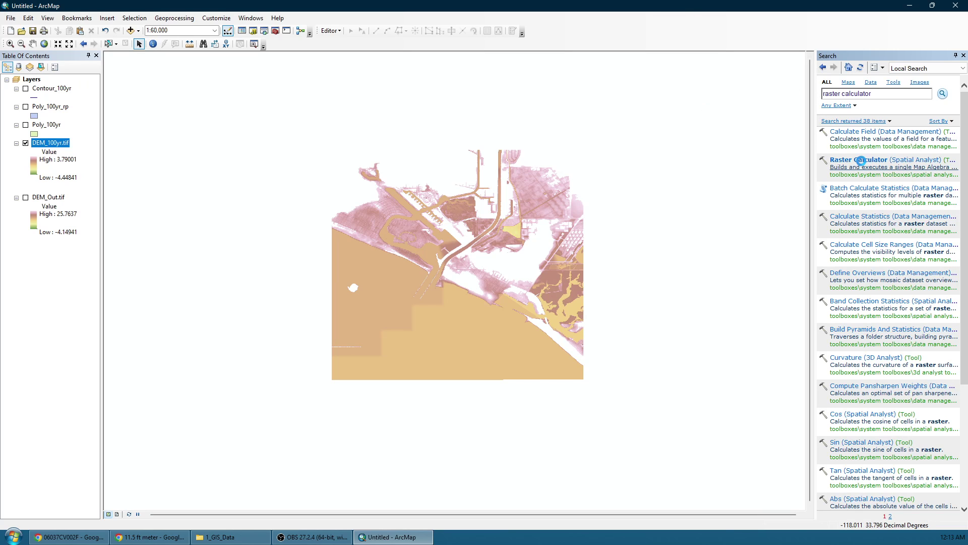
pyautogui.click(863, 165)
pyautogui.click(864, 160)
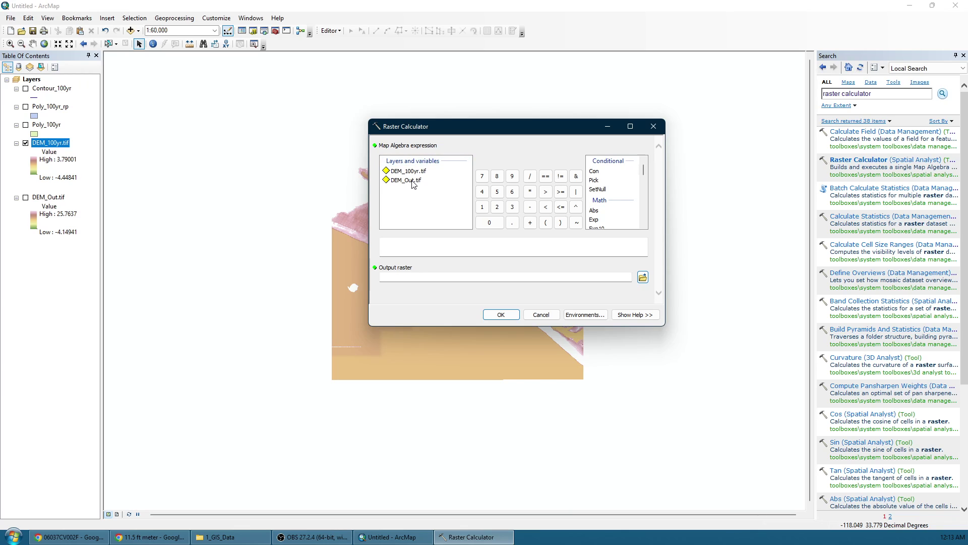
pyautogui.doubleClick(408, 171)
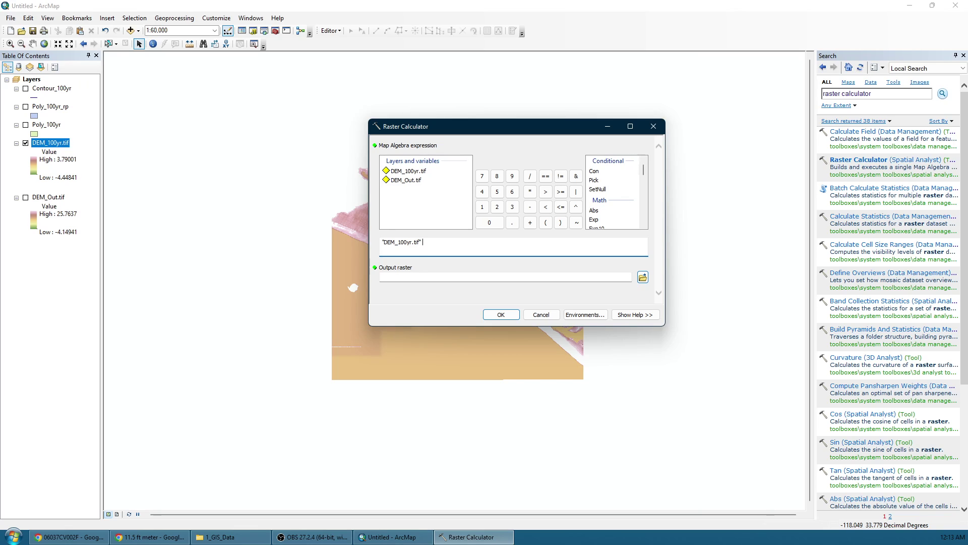
pyautogui.write('3.5')
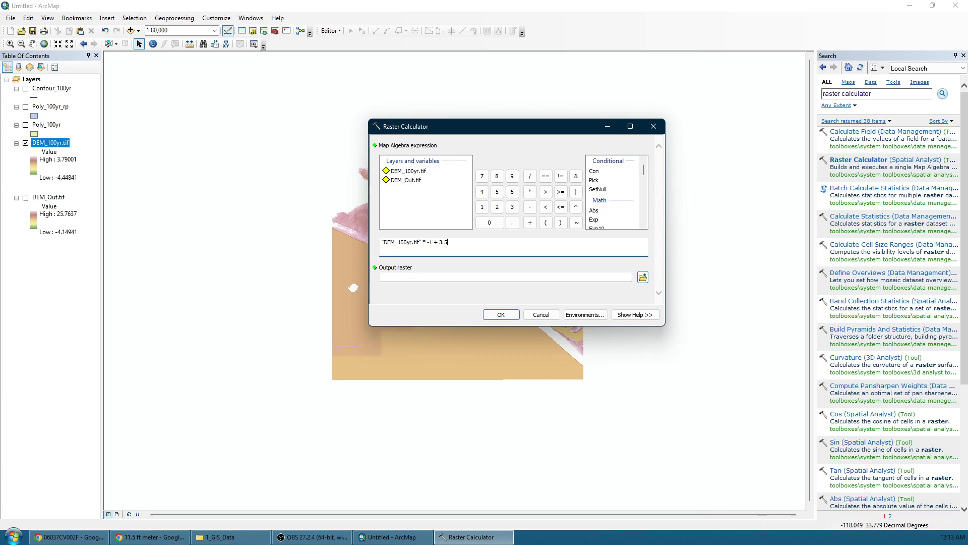
# Step: Set the output raster to Flood_100yr in the 4_Flood folder and run the raster calculation
pyautogui.click(643, 276)
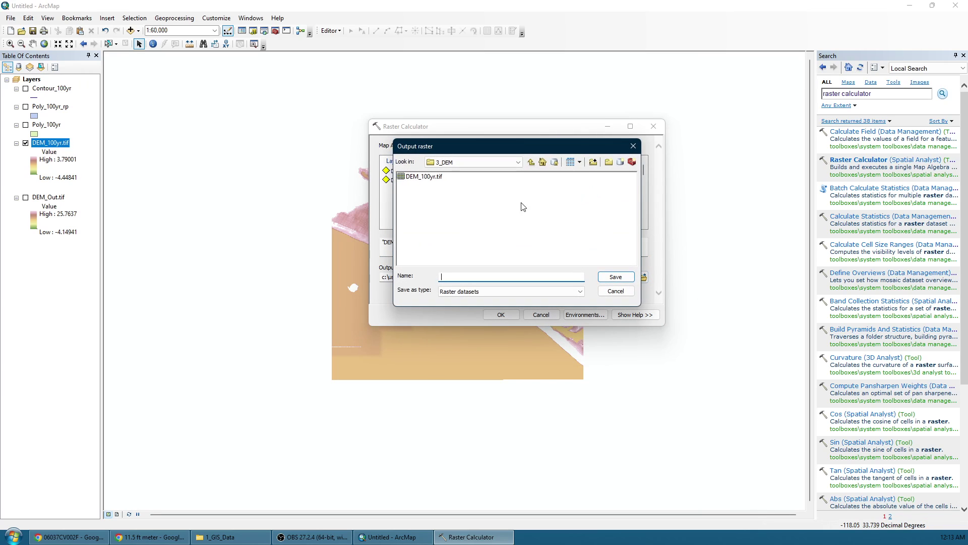
pyautogui.click(531, 162)
pyautogui.doubleClick(424, 200)
pyautogui.click(471, 275)
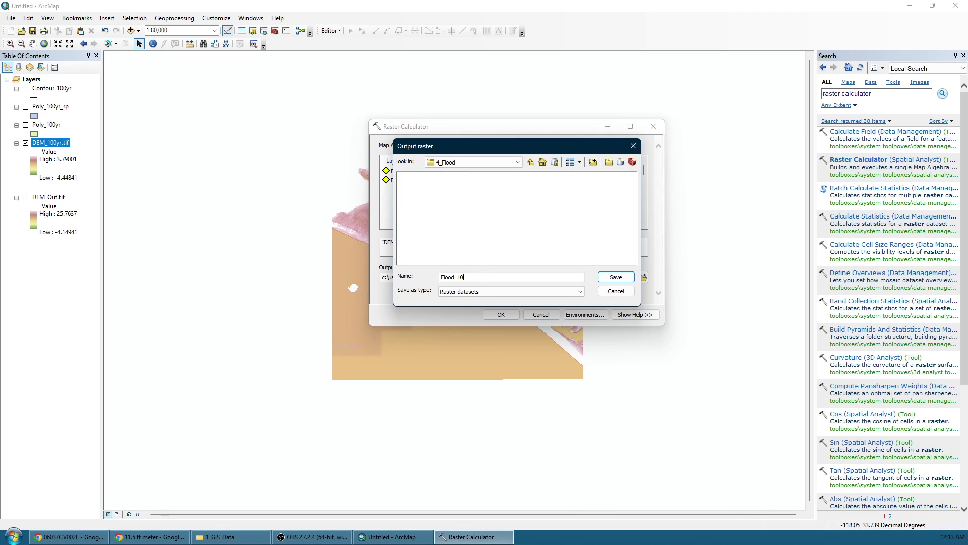
pyautogui.click(601, 277)
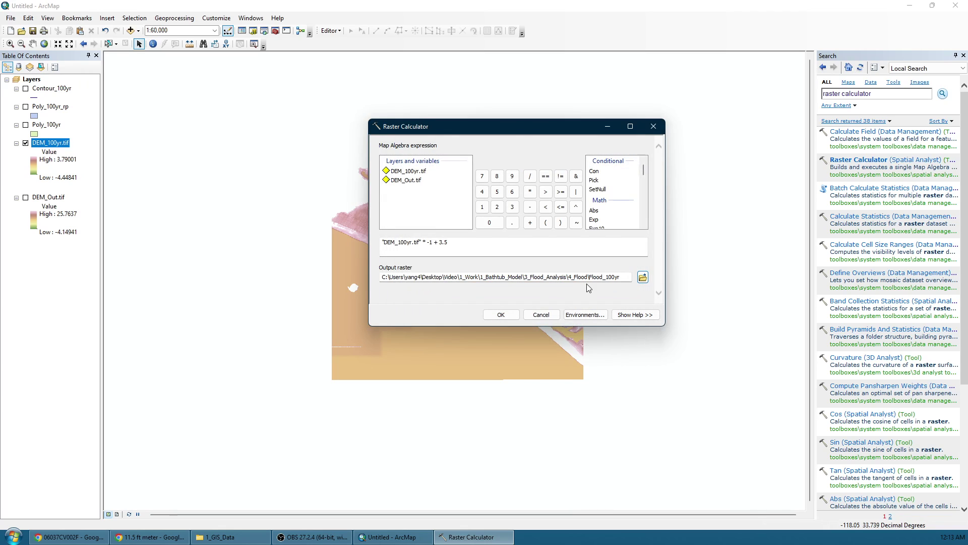
pyautogui.click(500, 314)
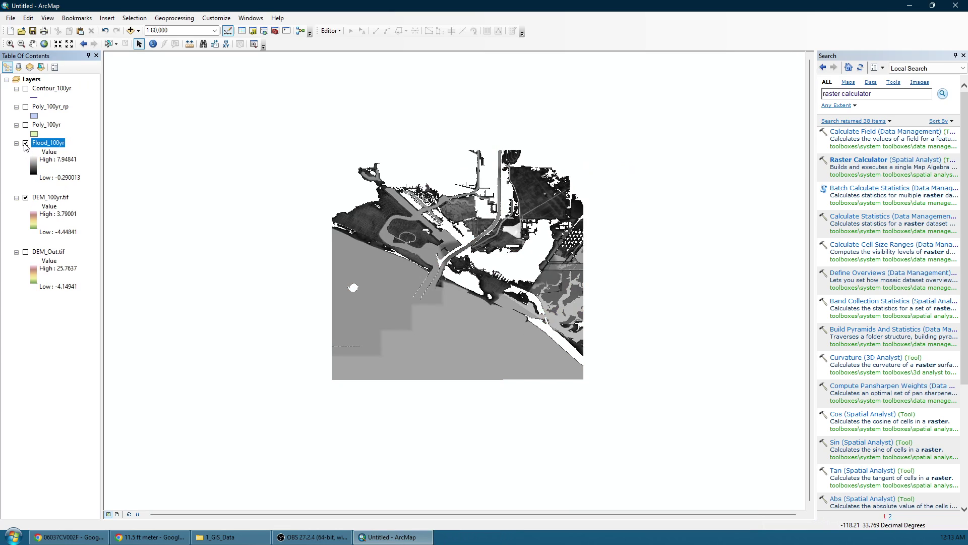
# Step: Hide DEM_100yr.tif and symbolize the Flood_100yr raster with the red-yellow-cyan-blue stretched color ramp
pyautogui.click(26, 198)
pyautogui.rightClick(43, 146)
pyautogui.click(73, 290)
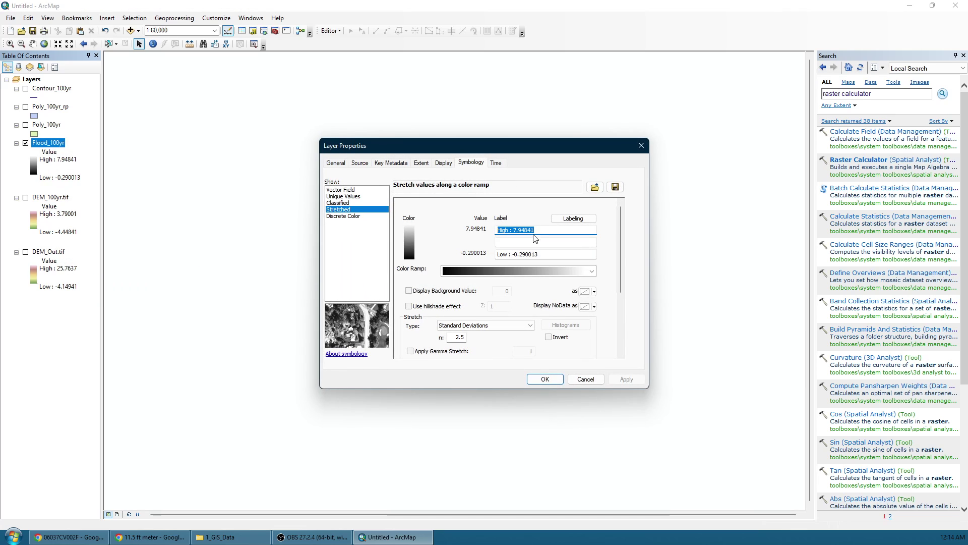
pyautogui.click(543, 273)
pyautogui.scroll(-3, 541, 323)
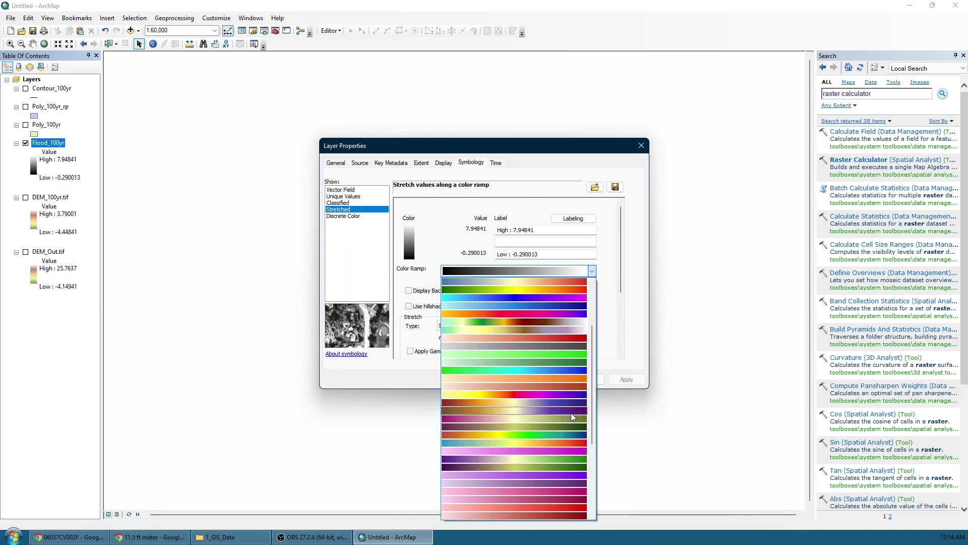
pyautogui.scroll(-5, 571, 412)
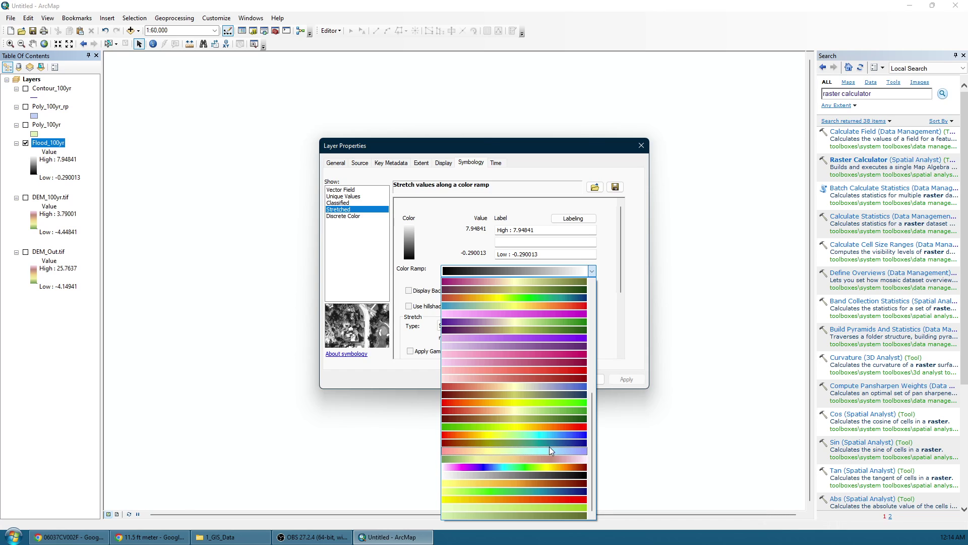
pyautogui.click(552, 436)
pyautogui.click(628, 377)
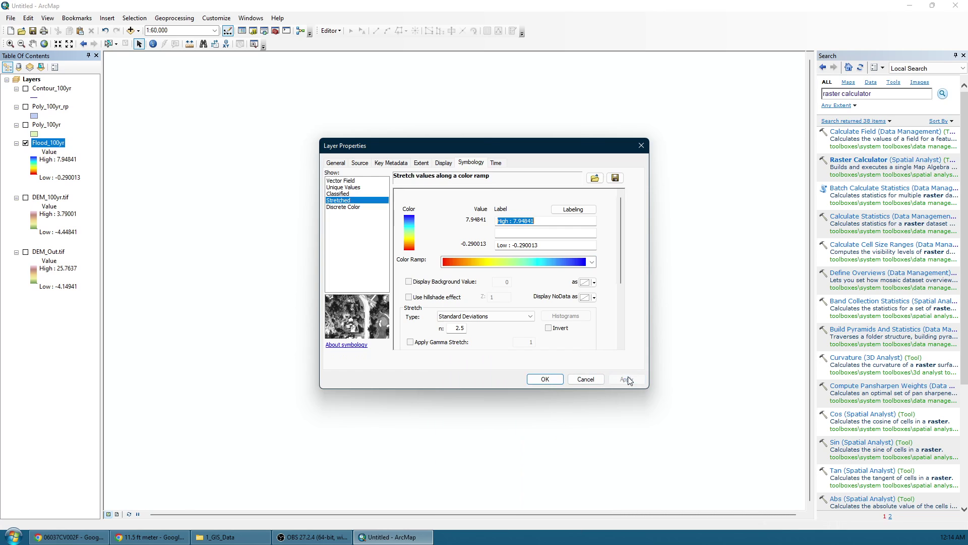
pyautogui.click(545, 379)
pyautogui.scroll(2, 494, 260)
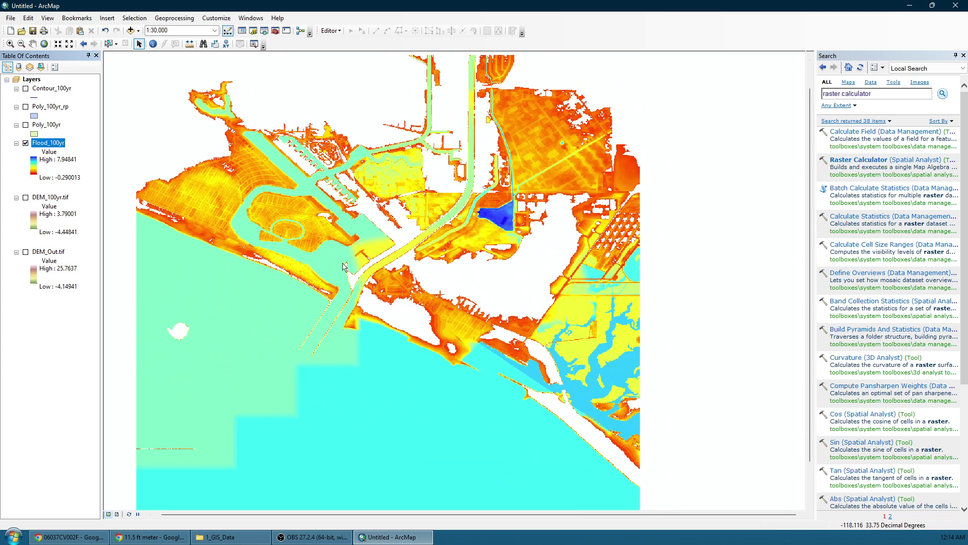
pyautogui.scroll(1, 311, 221)
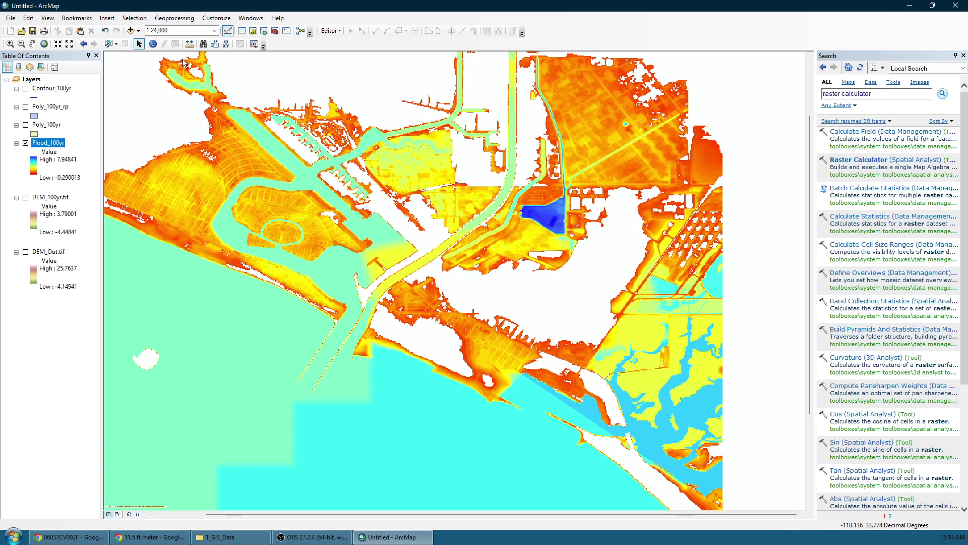
# Step: Add the World Imagery basemap, enabling hardware acceleration and suppressing its dialog in future
pyautogui.click(139, 32)
pyautogui.click(161, 52)
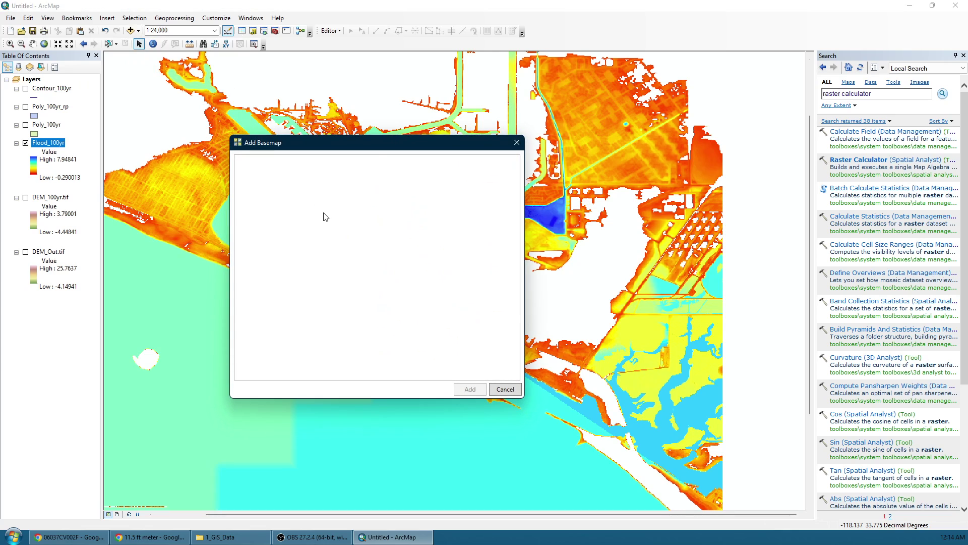
pyautogui.doubleClick(271, 189)
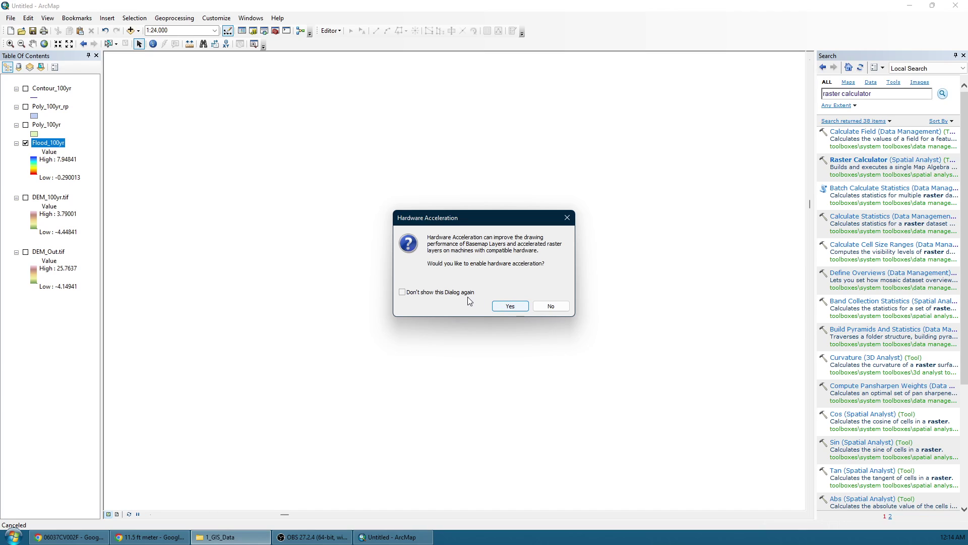
pyautogui.click(401, 291)
pyautogui.click(501, 306)
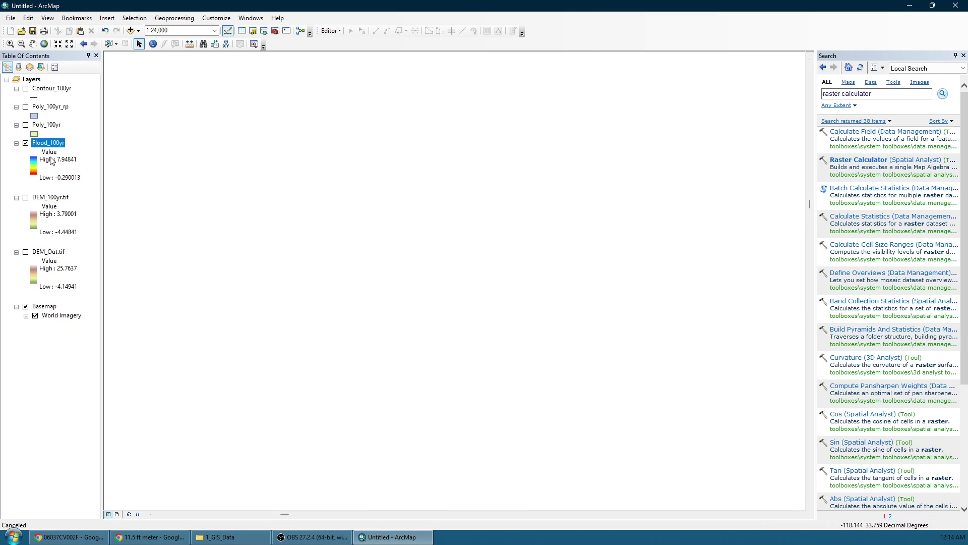
# Step: Zoom the map to the Flood_100yr layer and close the Search pane to enlarge the map view
pyautogui.click(39, 308)
pyautogui.rightClick(62, 317)
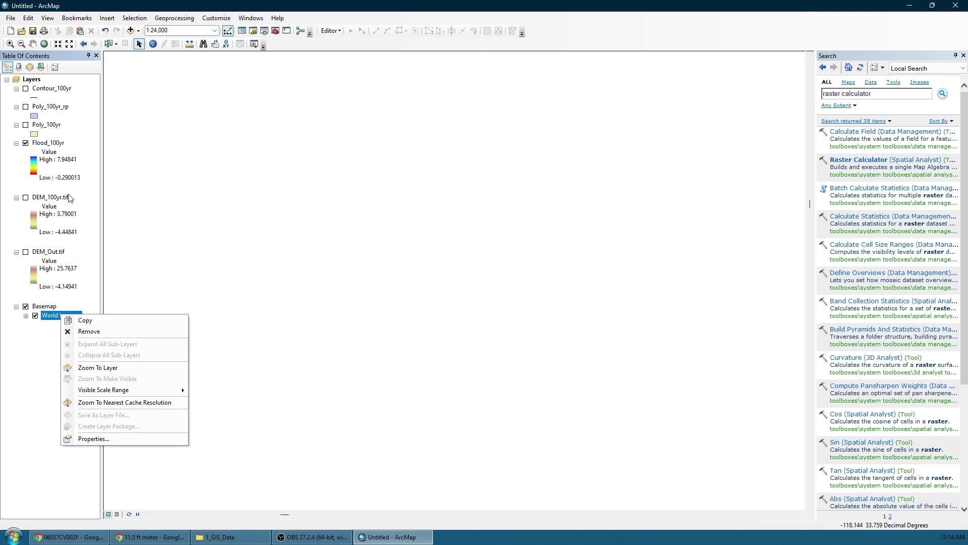
pyautogui.rightClick(54, 145)
pyautogui.click(93, 191)
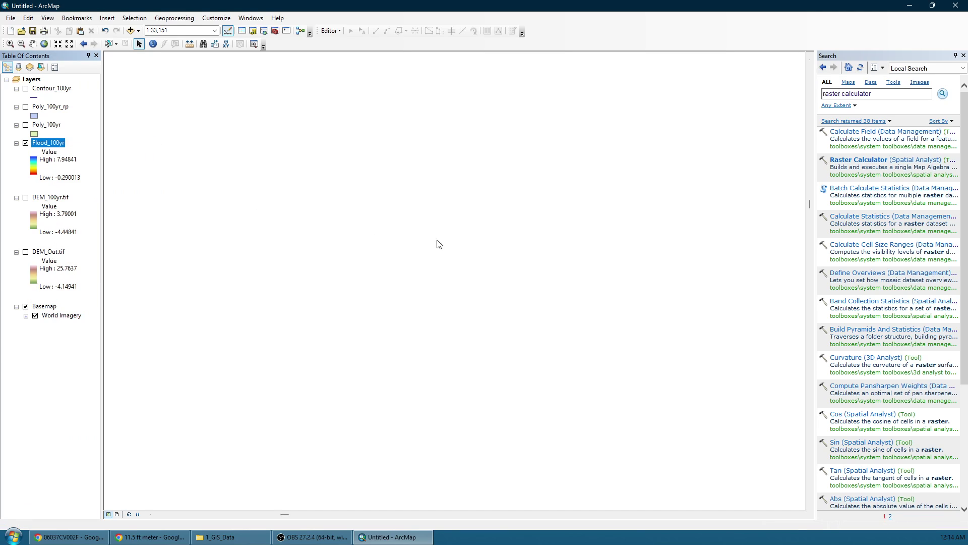
pyautogui.click(964, 55)
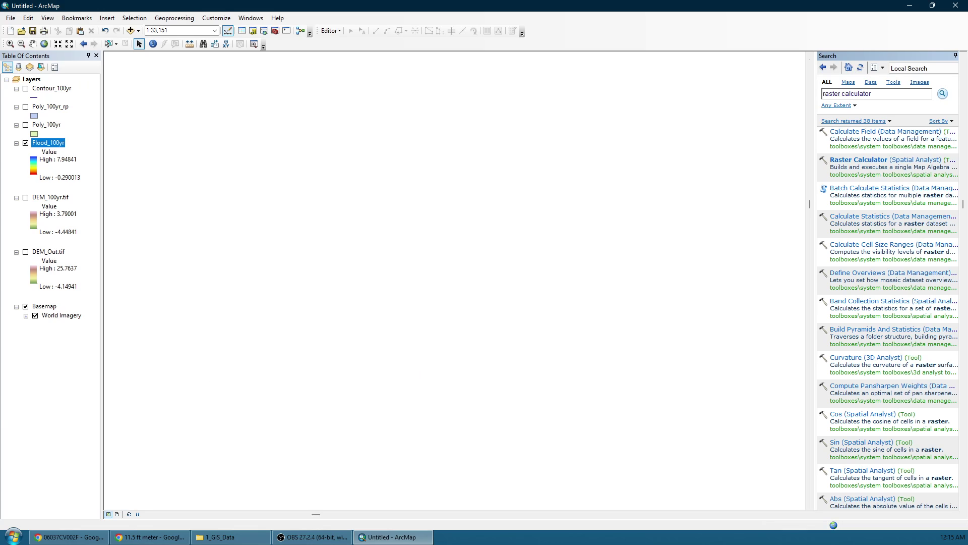
pyautogui.hotkey('alt', 'Tab')
pyautogui.hotkey('alt', 'Tab')
pyautogui.click(391, 536)
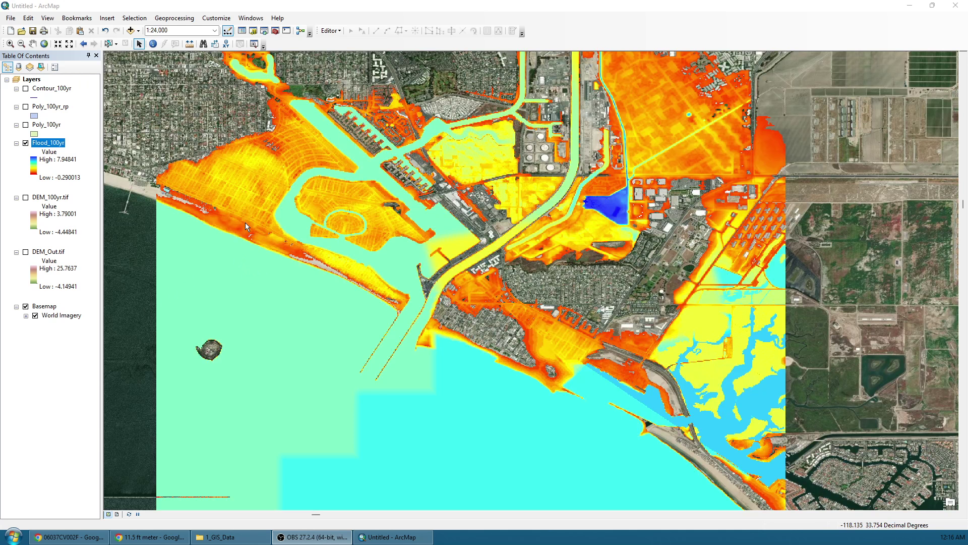
# Step: Set the transparency of the Flood_100yr layer to 50% so the imagery shows through
pyautogui.rightClick(61, 142)
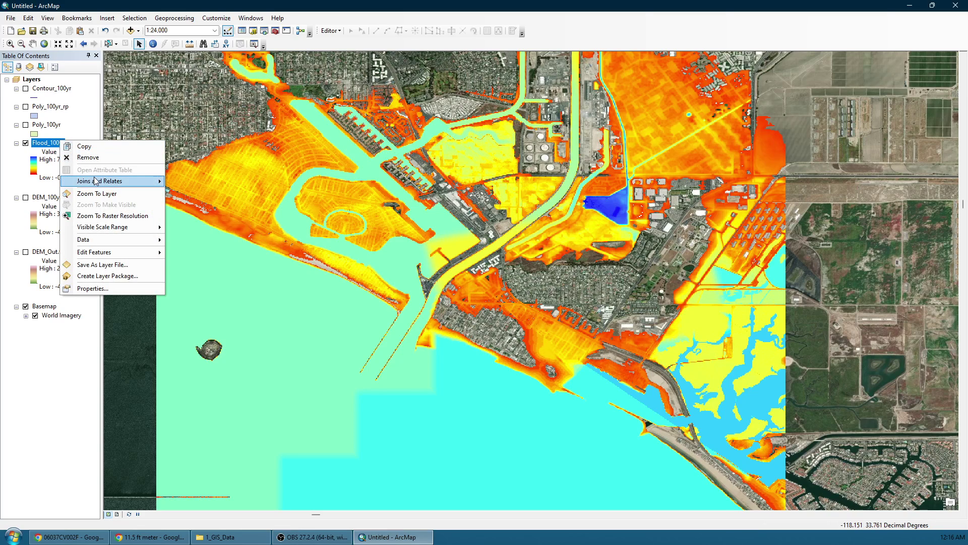
pyautogui.click(90, 288)
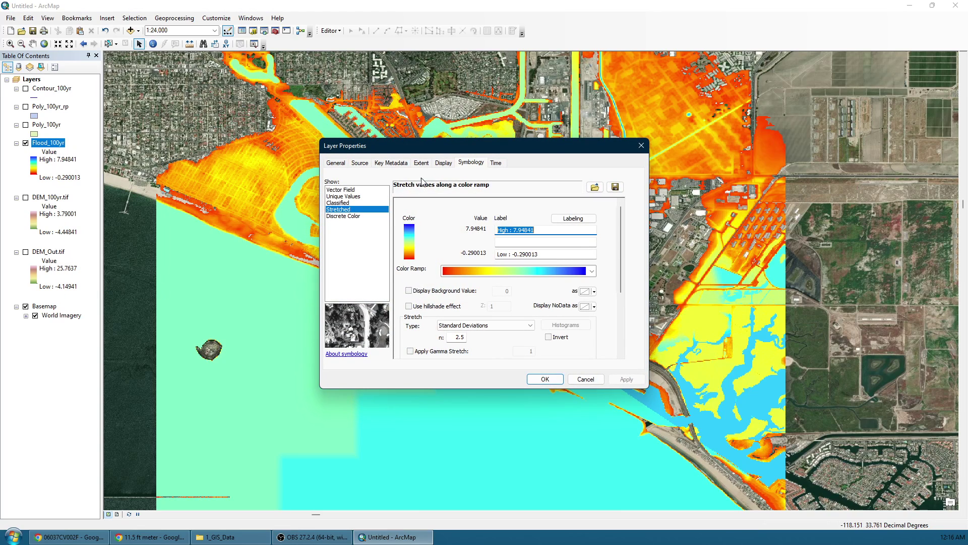
pyautogui.click(442, 163)
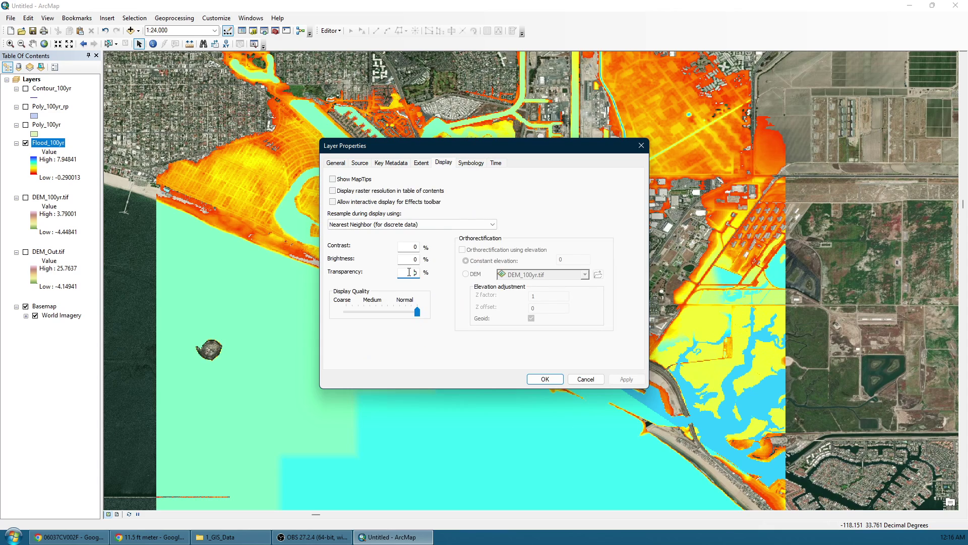
pyautogui.write('50')
pyautogui.click(545, 378)
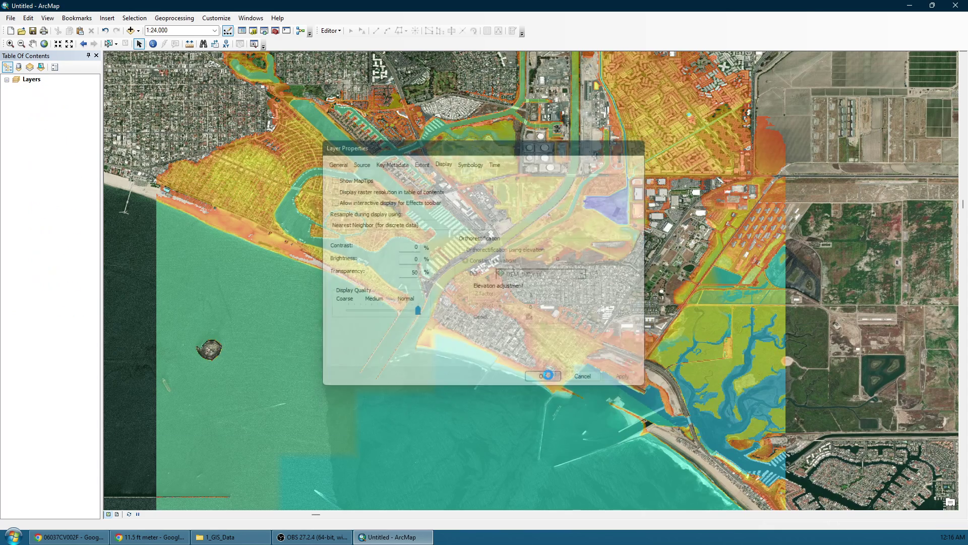
# Step: Examine the semi-transparent flood depth raster over the imagery along the coast, marina and surrounding neighborhoods at several scales
pyautogui.scroll(1, 494, 319)
pyautogui.scroll(-3, 502, 305)
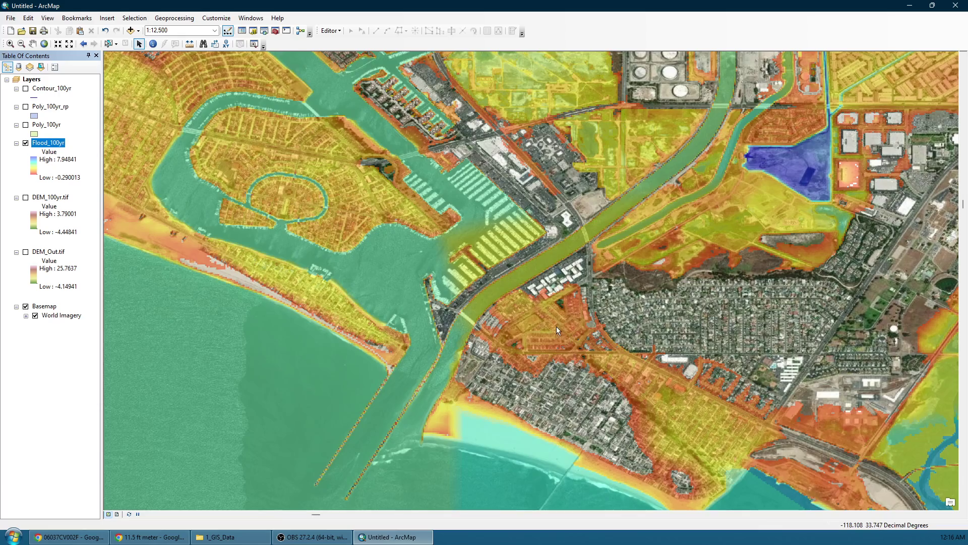
pyautogui.scroll(1, 557, 330)
pyautogui.scroll(-3, 555, 319)
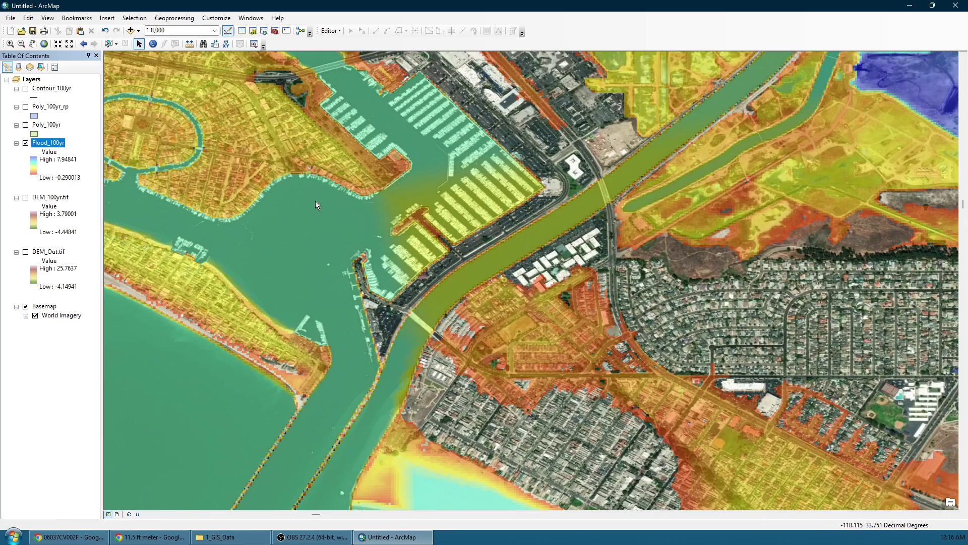
pyautogui.moveTo(316, 200); pyautogui.dragTo(583, 312)
pyautogui.scroll(4, 419, 209)
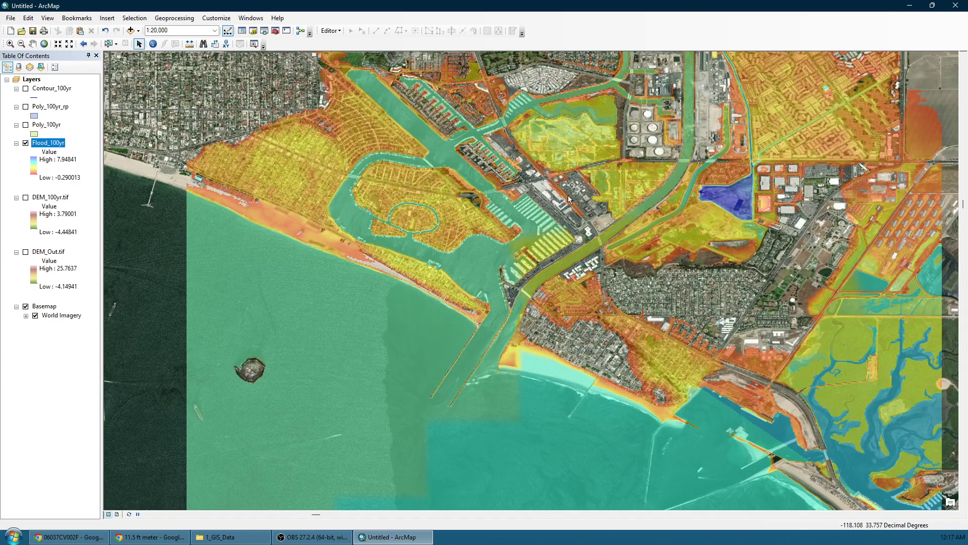
pyautogui.scroll(-1, 521, 303)
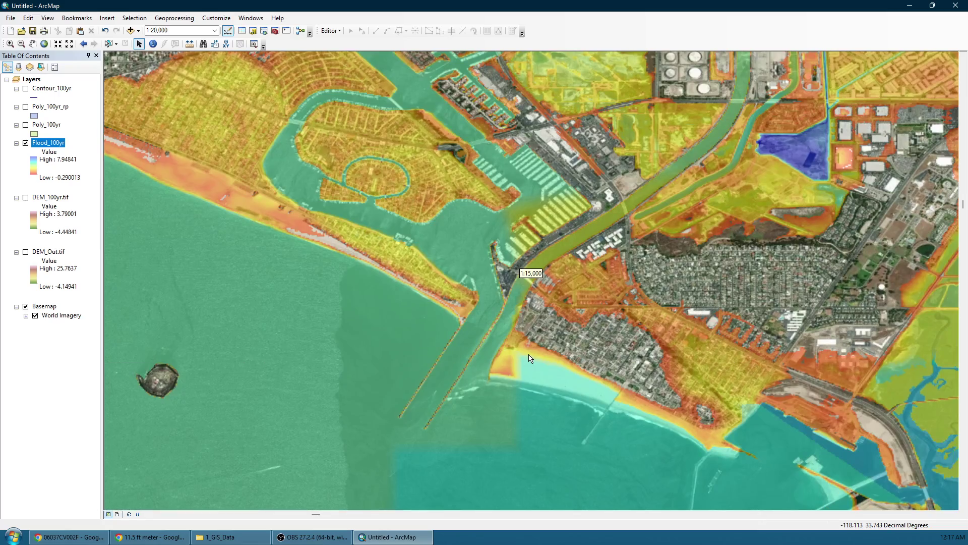
pyautogui.scroll(2, 445, 247)
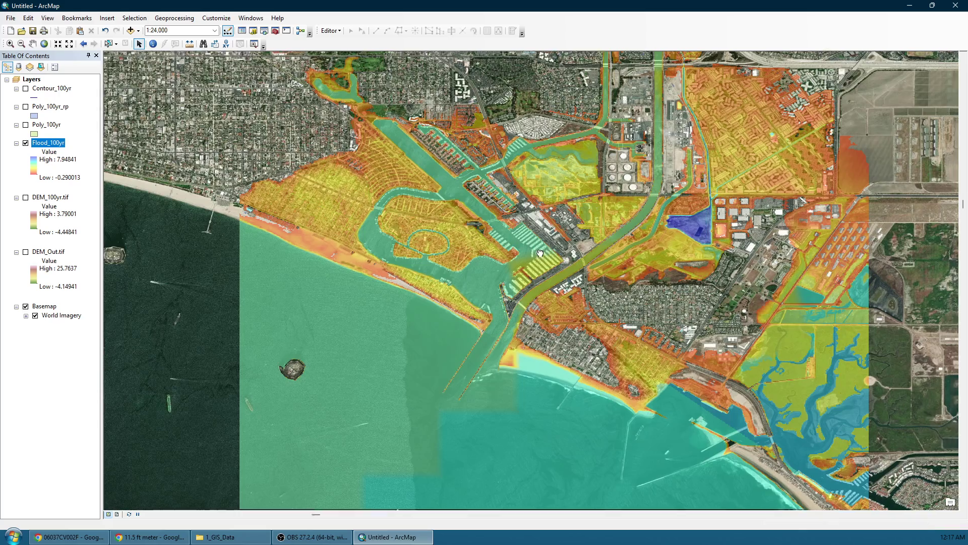
pyautogui.scroll(1, 338, 222)
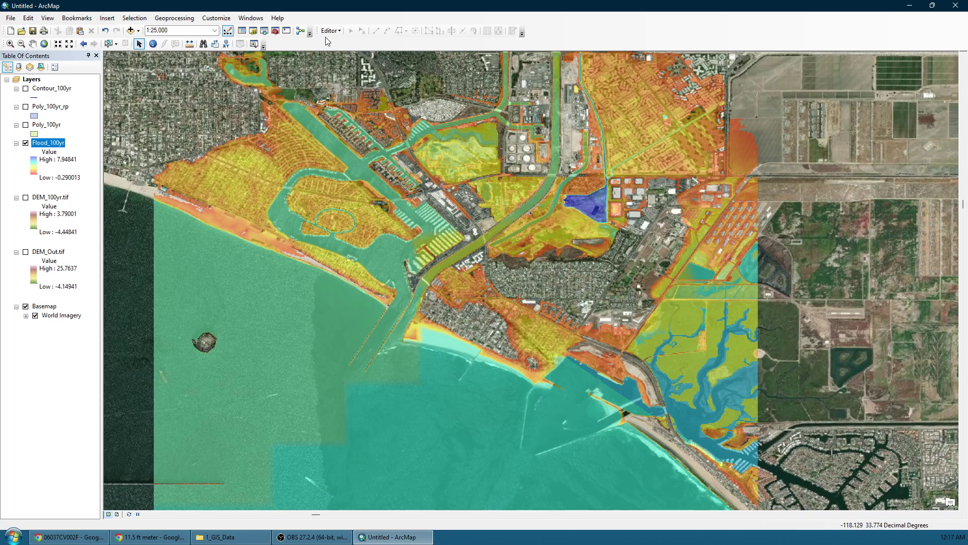
# Step: Restrict Identify to the top-most layer and query Flood_100yr depths on the harbor island, the coastal strip, the beachside neighborhood and the wetlands
pyautogui.click(153, 44)
pyautogui.click(351, 317)
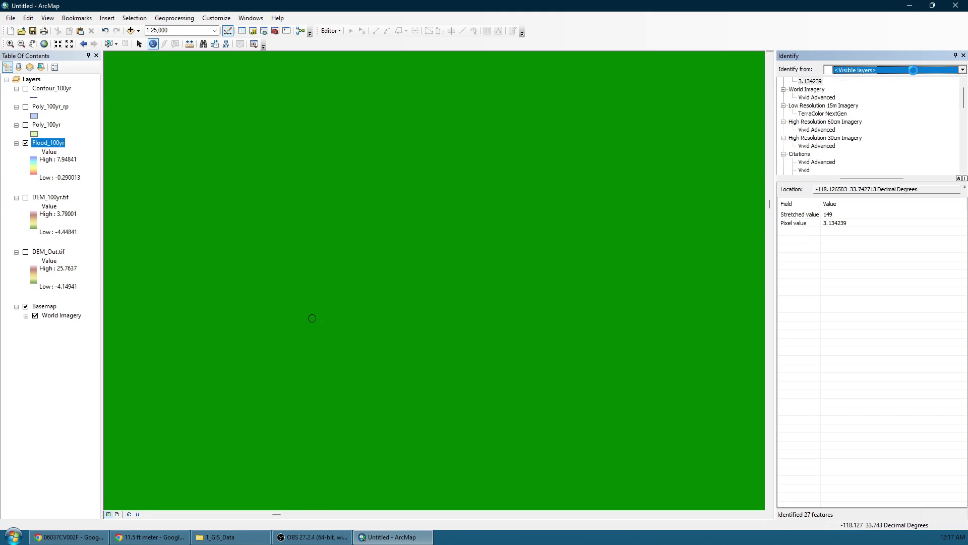
pyautogui.click(914, 70)
pyautogui.click(878, 80)
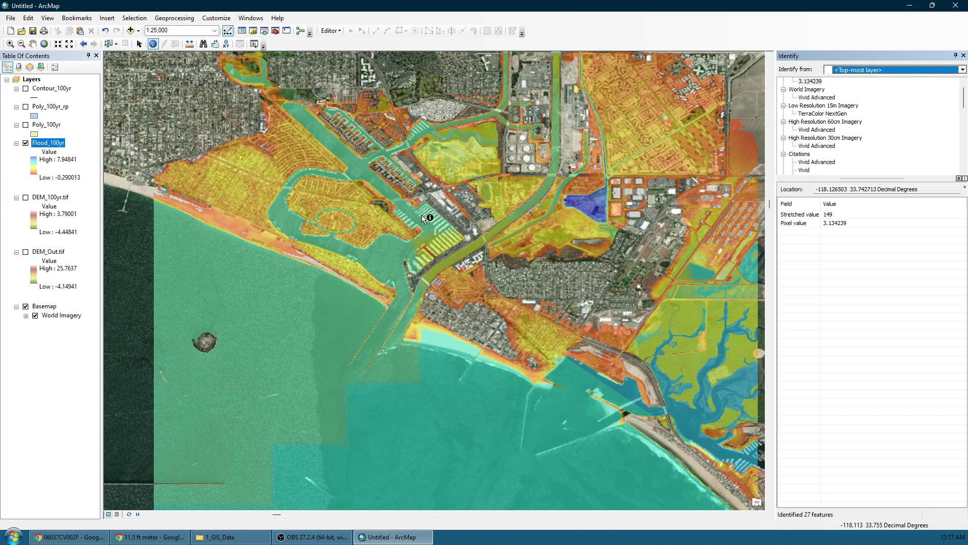
pyautogui.click(364, 208)
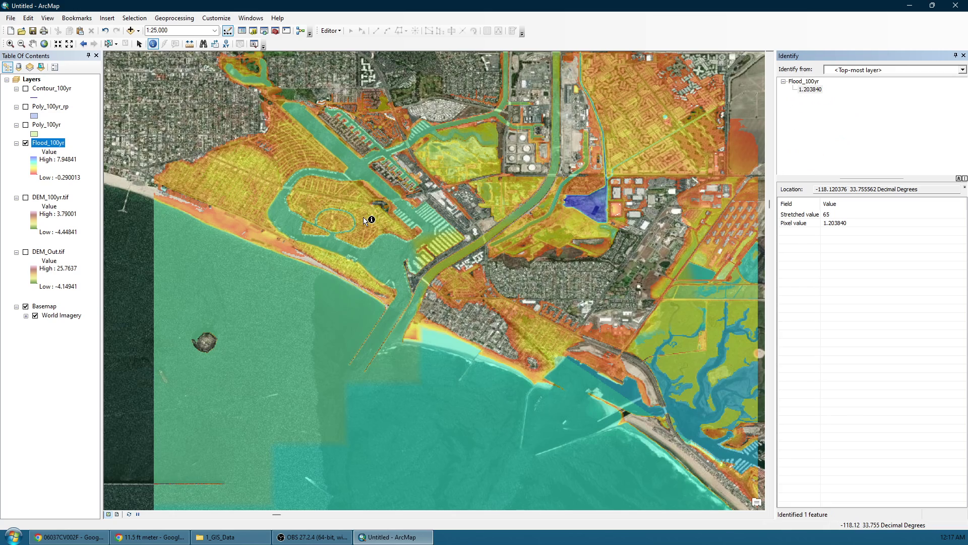
pyautogui.click(338, 264)
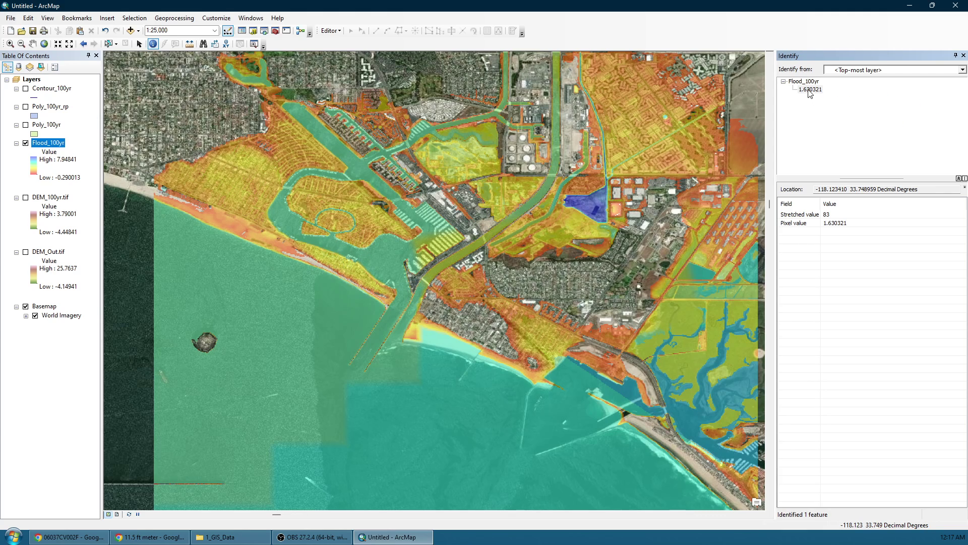
pyautogui.click(520, 327)
pyautogui.click(680, 351)
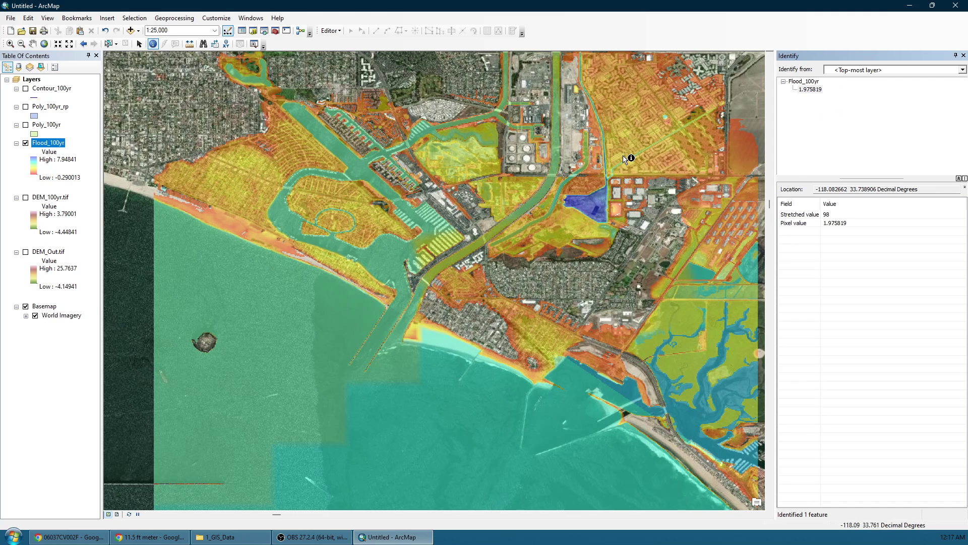
# Step: Query Flood_100yr depths in the inland residential block, the area north of the marina, the upper channel and the western shore neighborhood
pyautogui.click(639, 129)
pyautogui.click(459, 153)
pyautogui.click(346, 131)
pyautogui.click(345, 140)
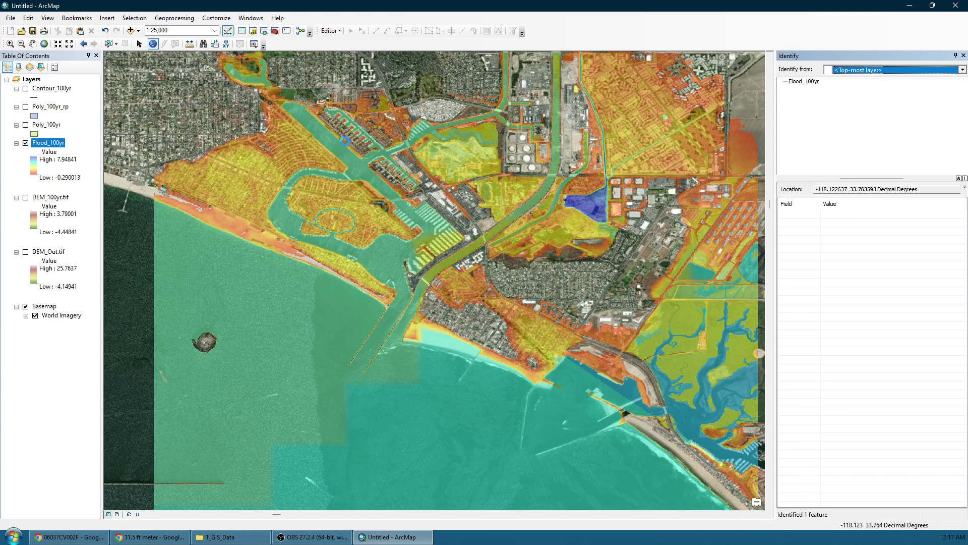
pyautogui.click(206, 174)
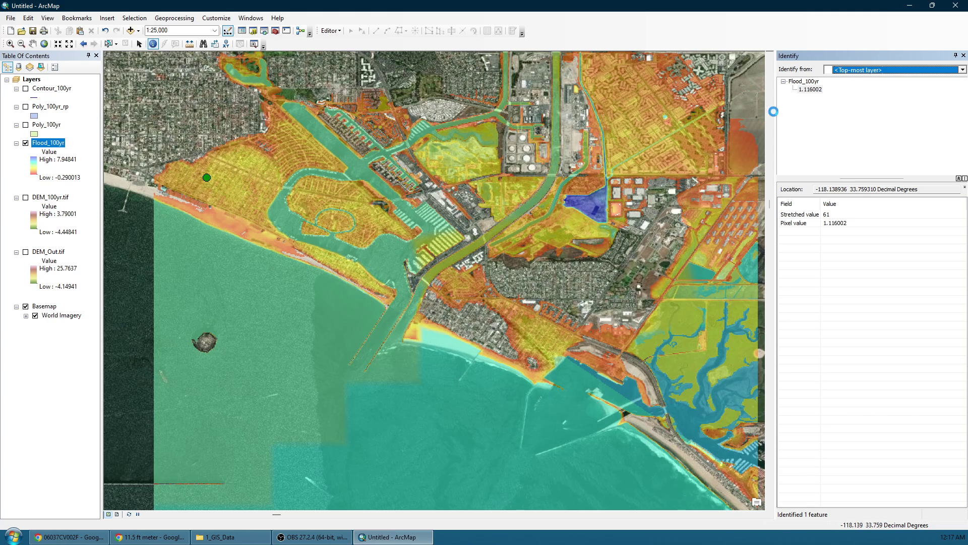
pyautogui.click(225, 221)
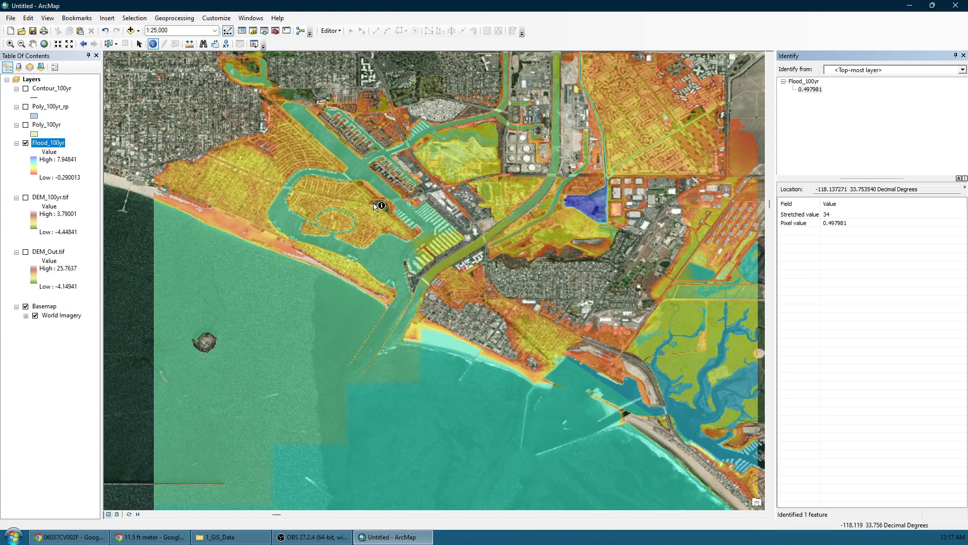